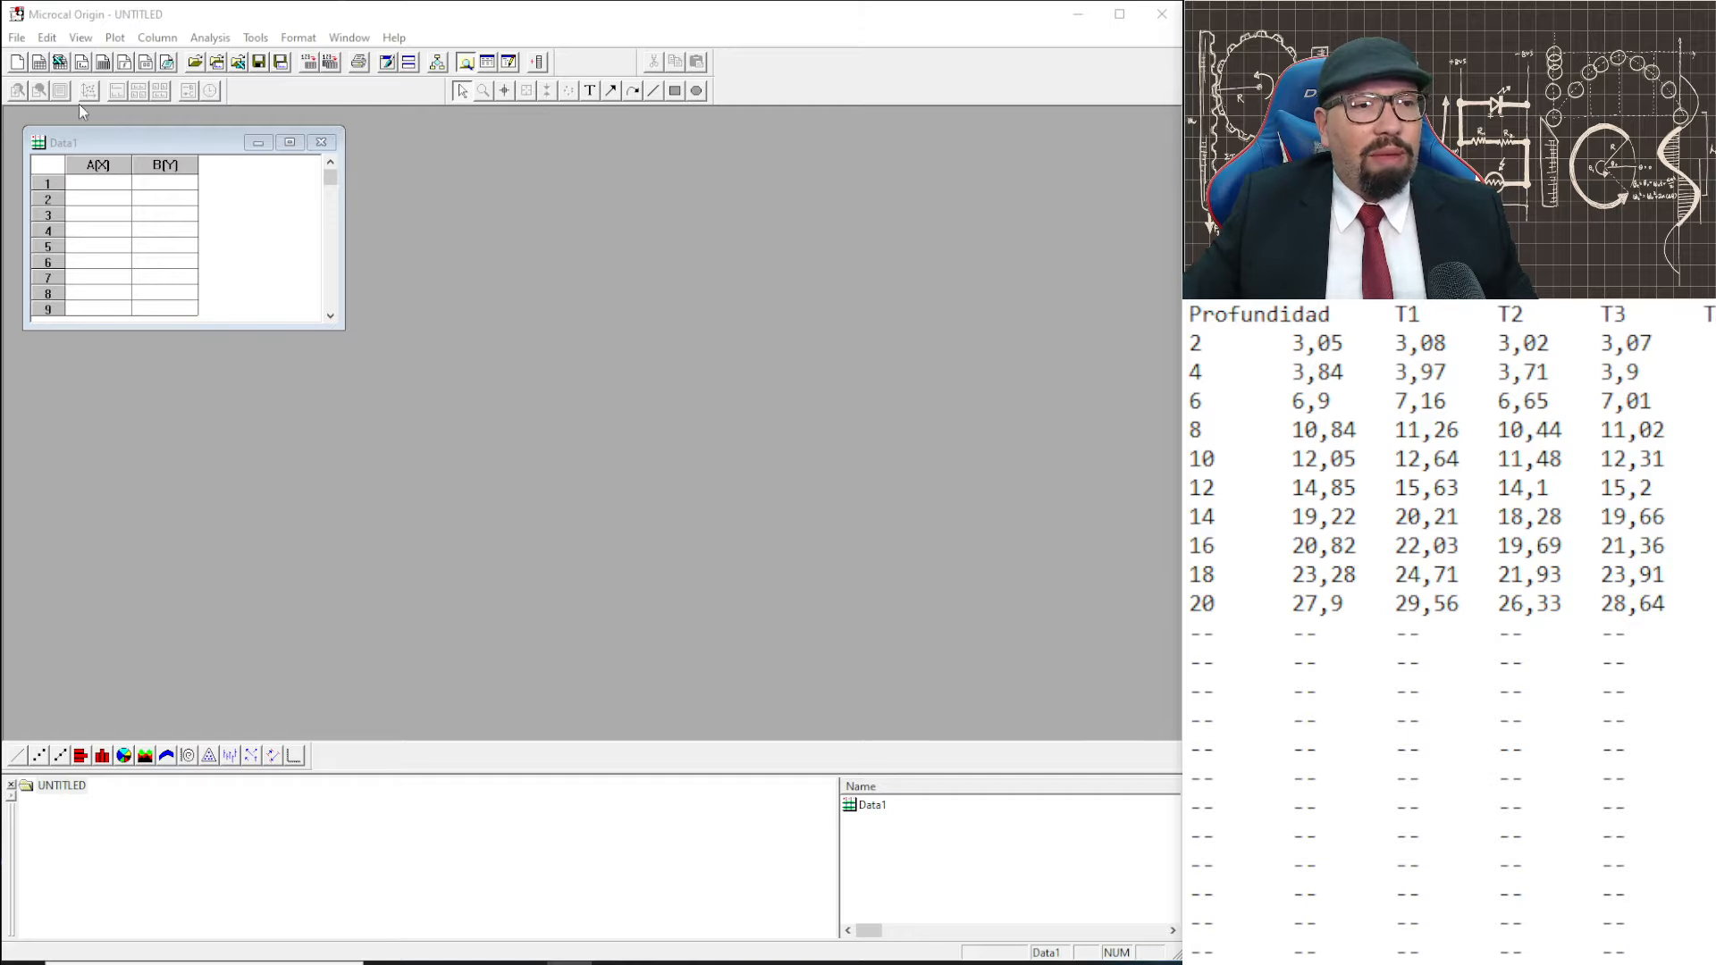
Import the single ASCII file Media into the empty worksheet and enlarge its window to show all the columns.
click(17, 38)
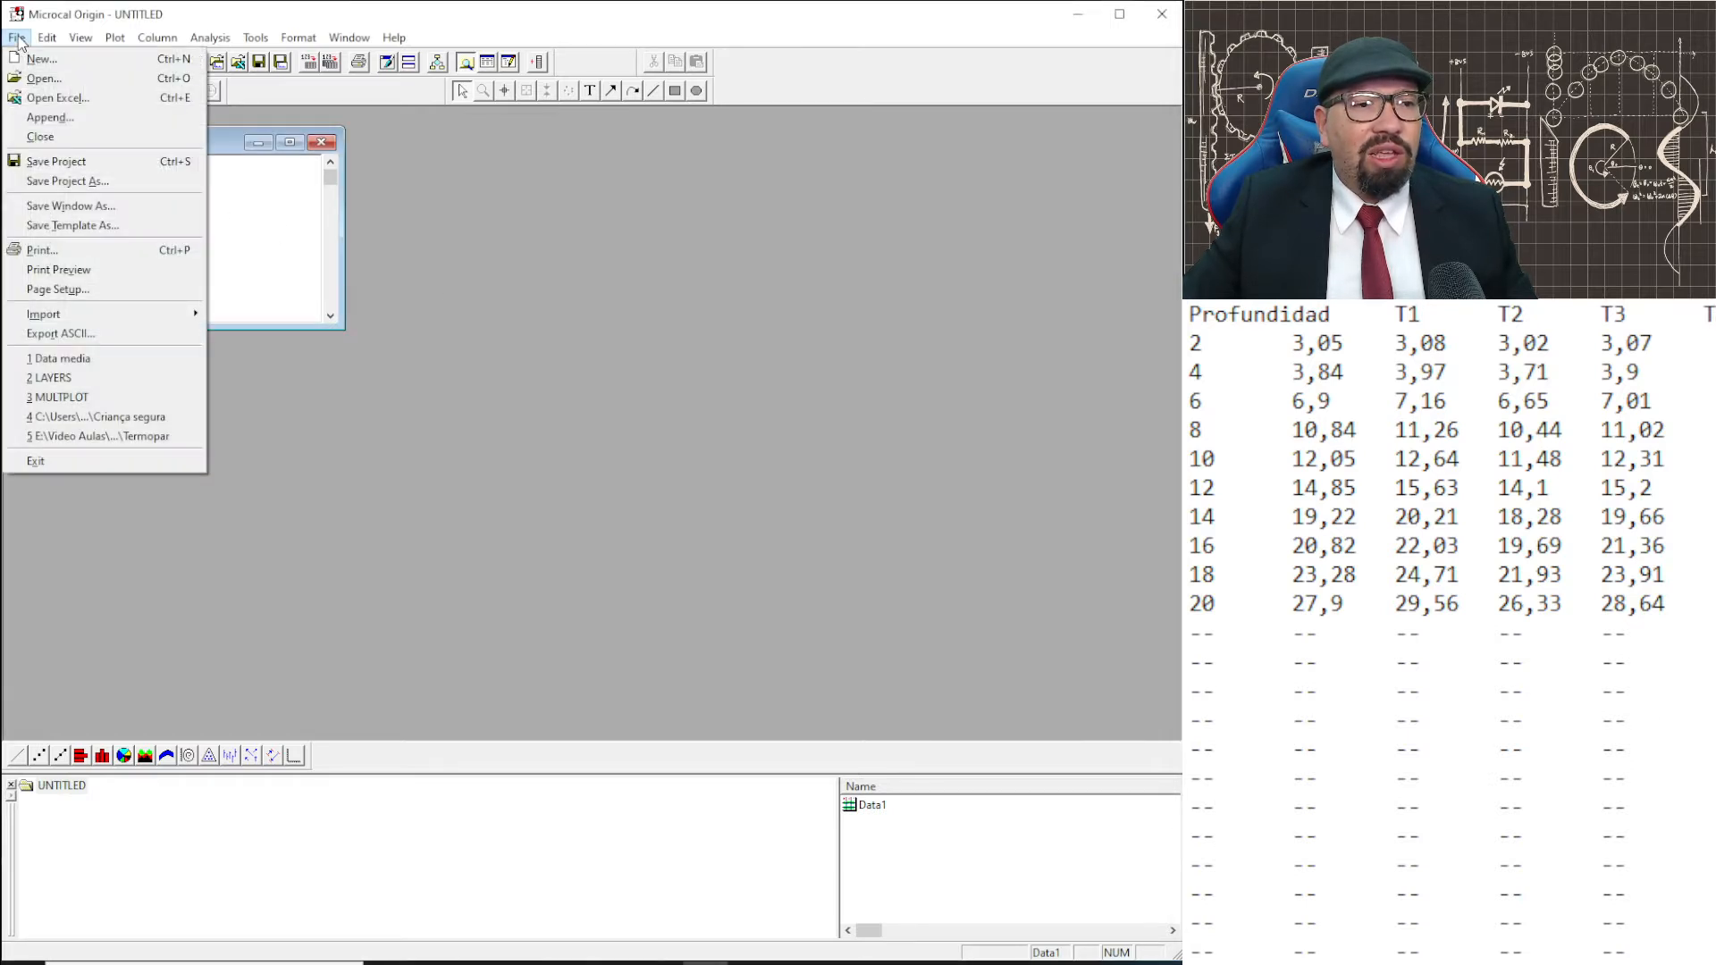
mouse_move(63, 322)
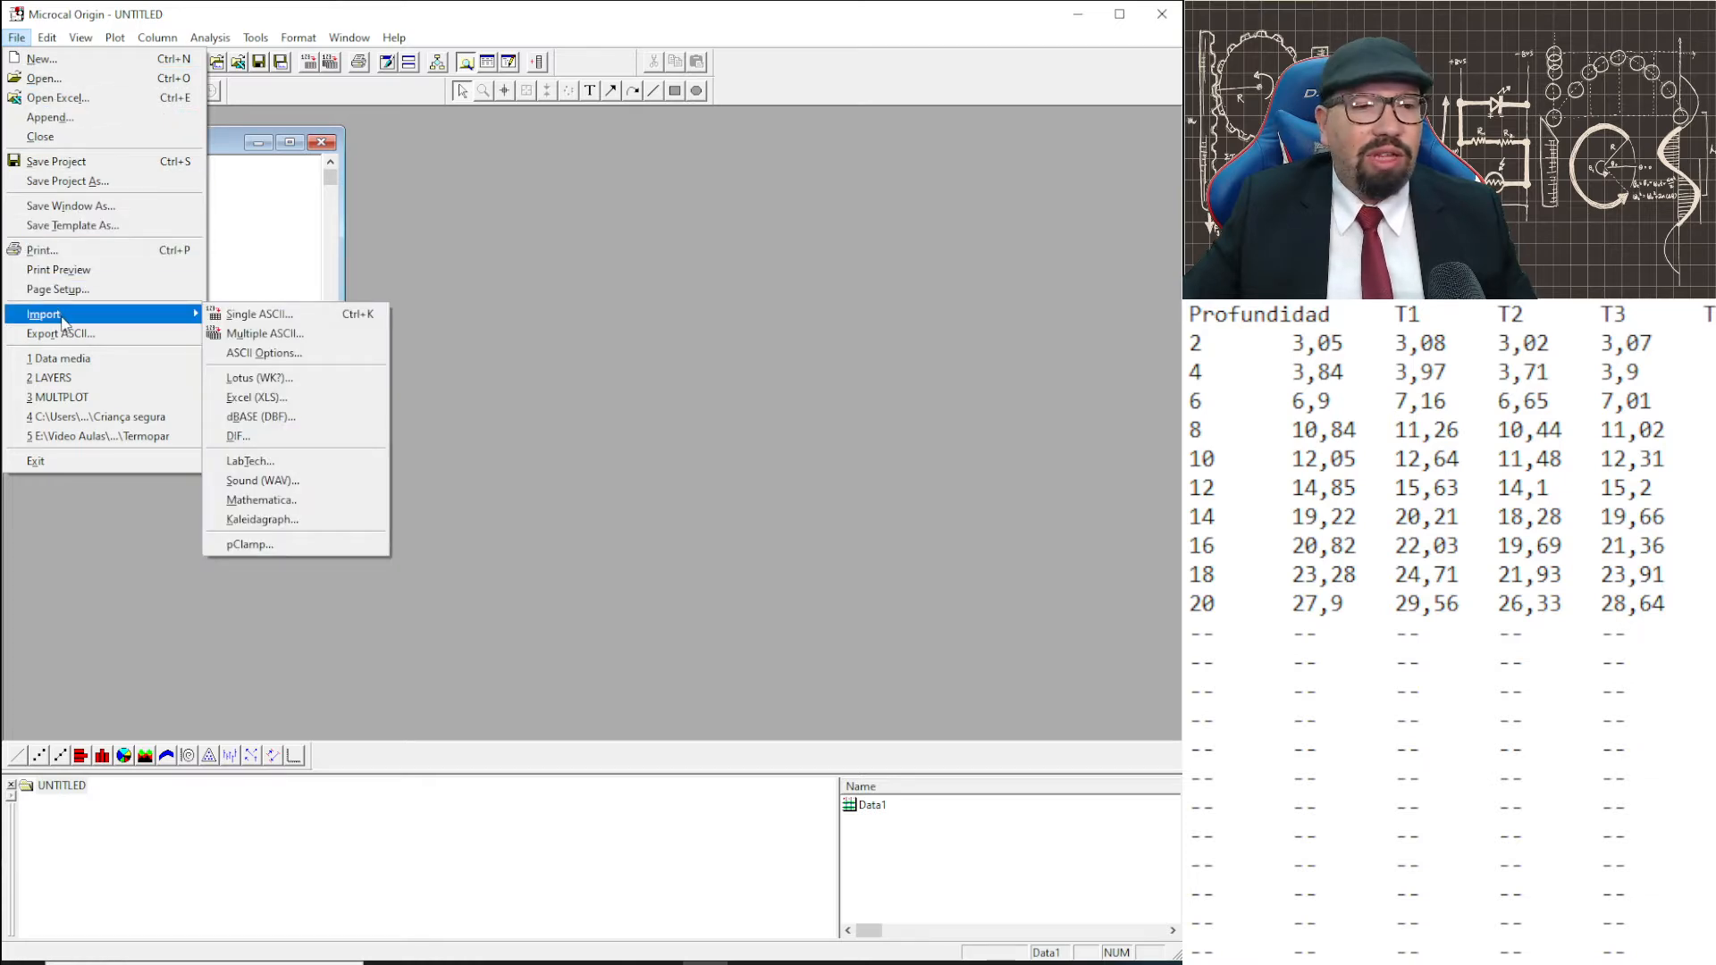
click(264, 318)
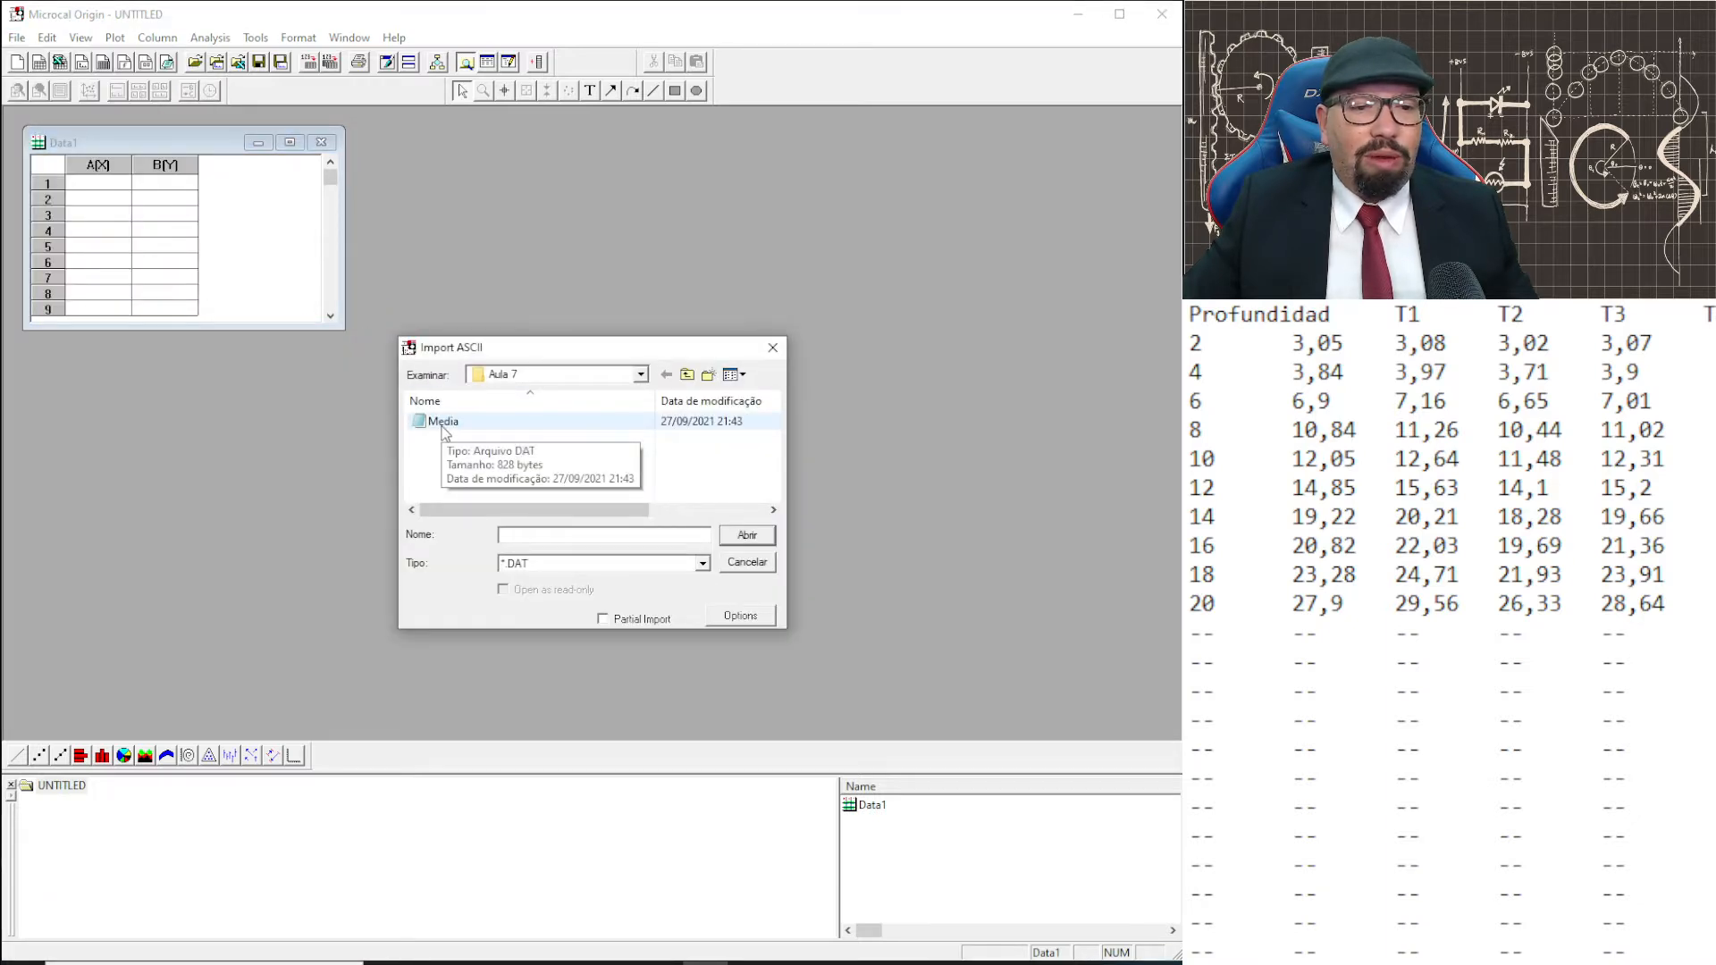
click(444, 430)
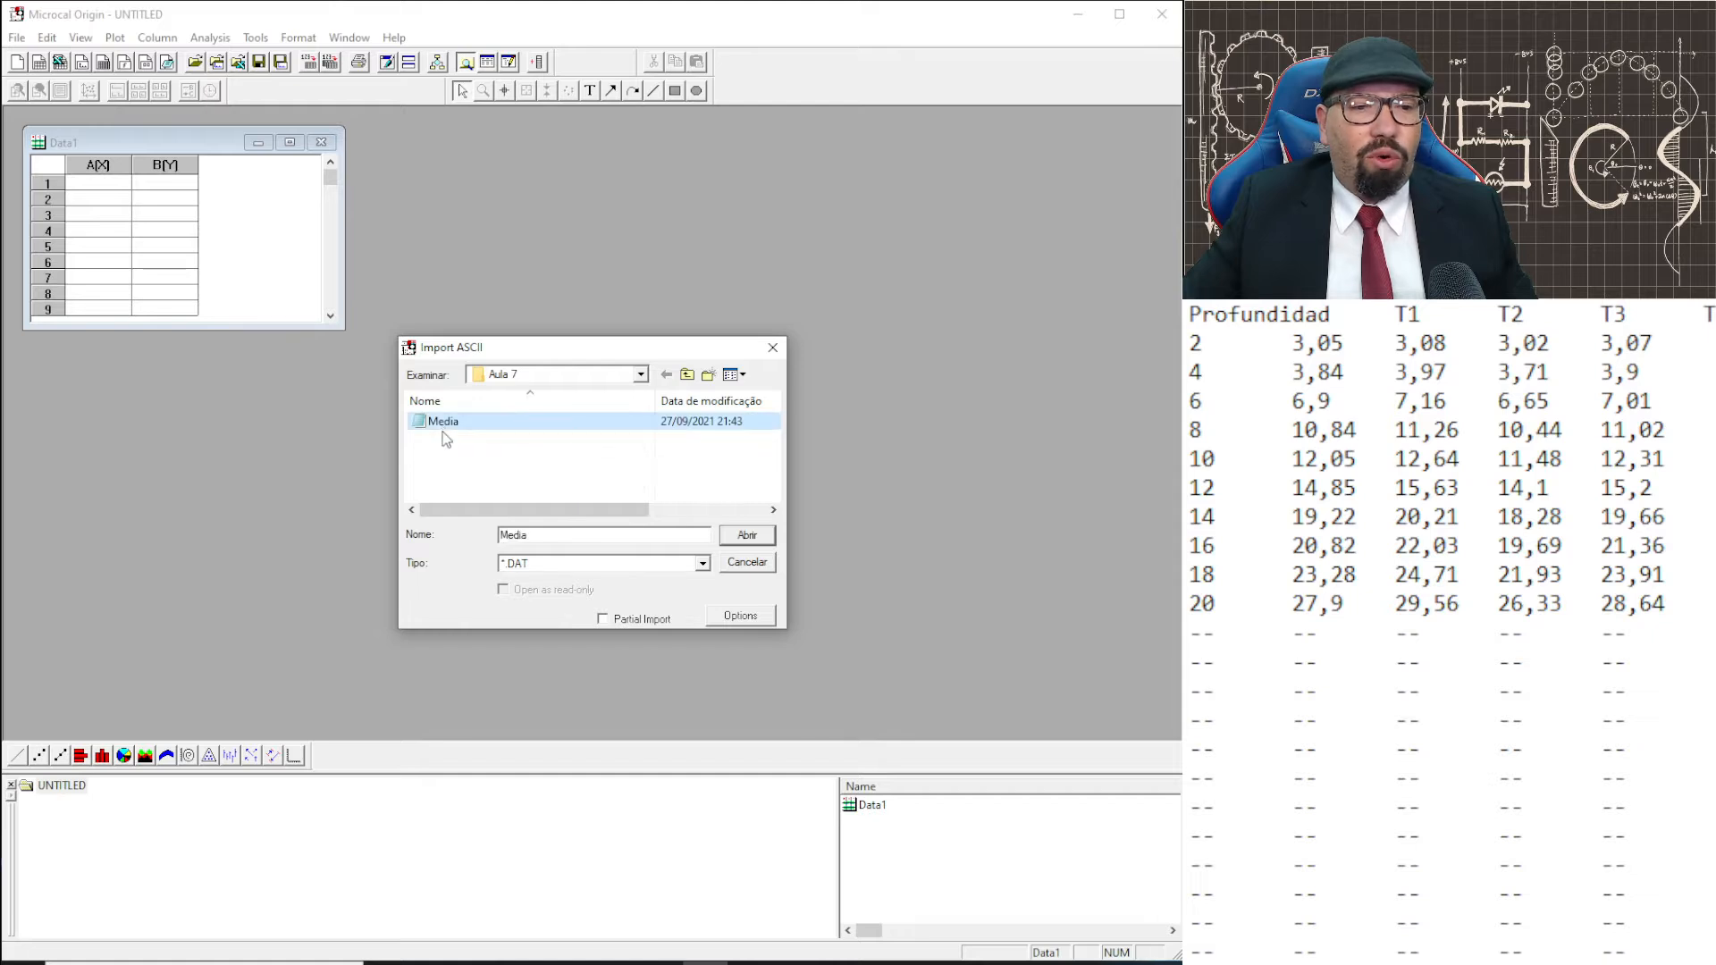
click(751, 541)
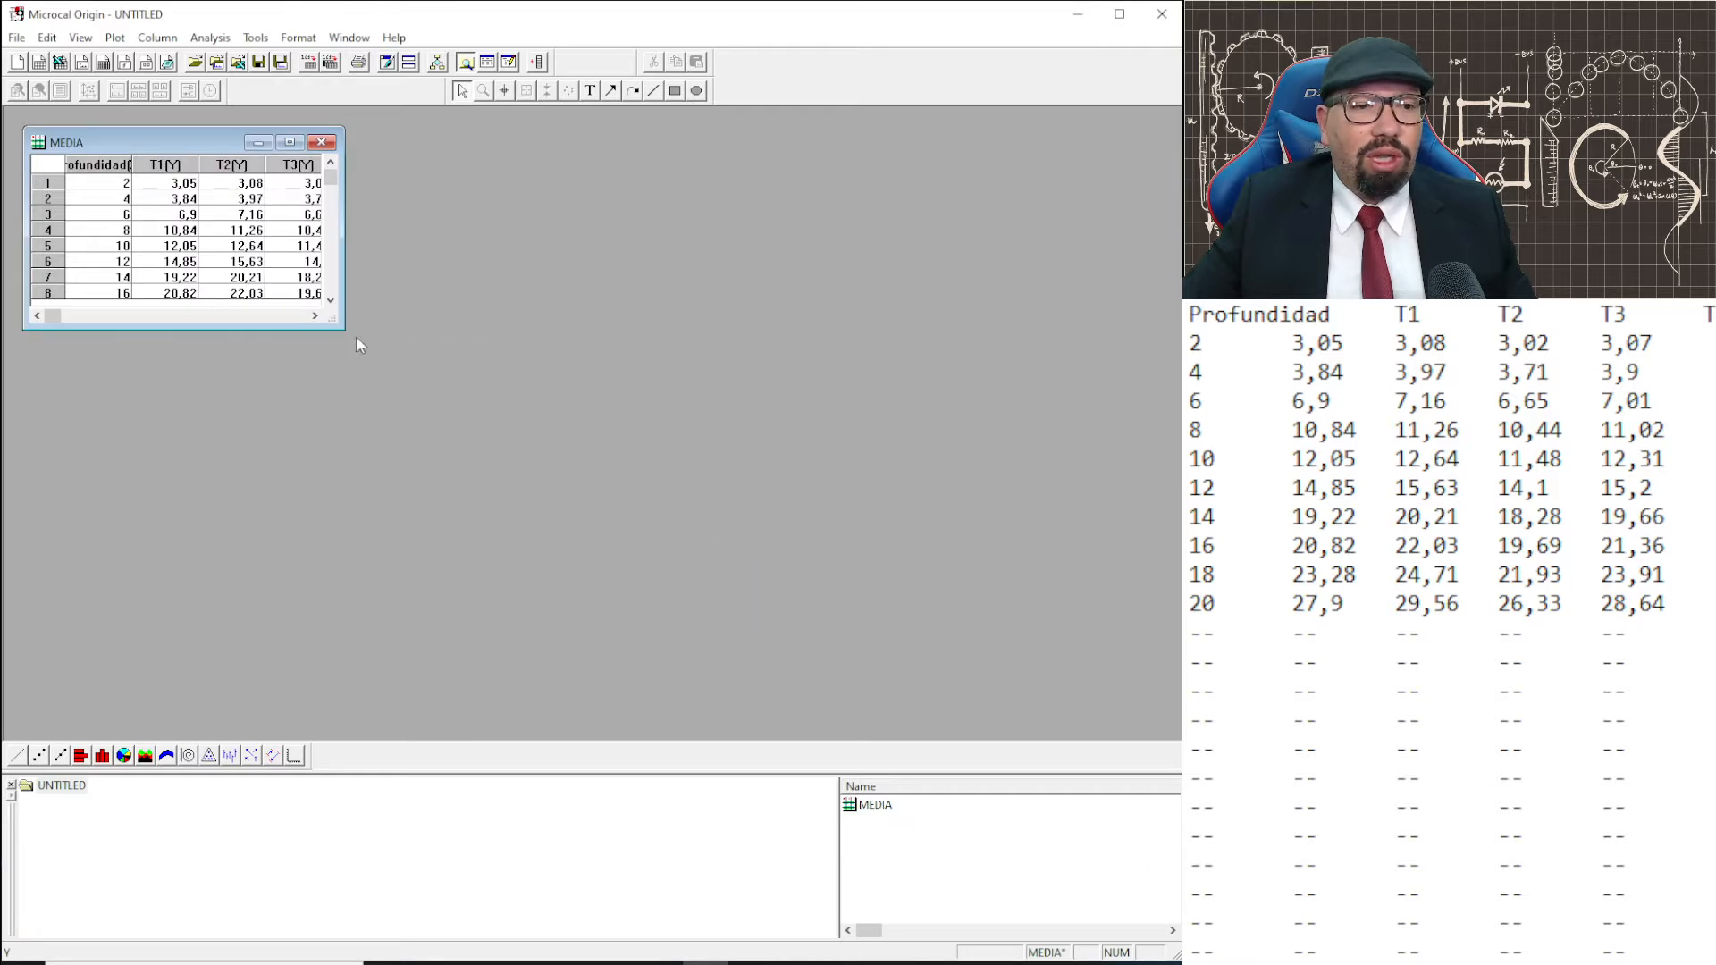
drag(340, 327, 555, 470)
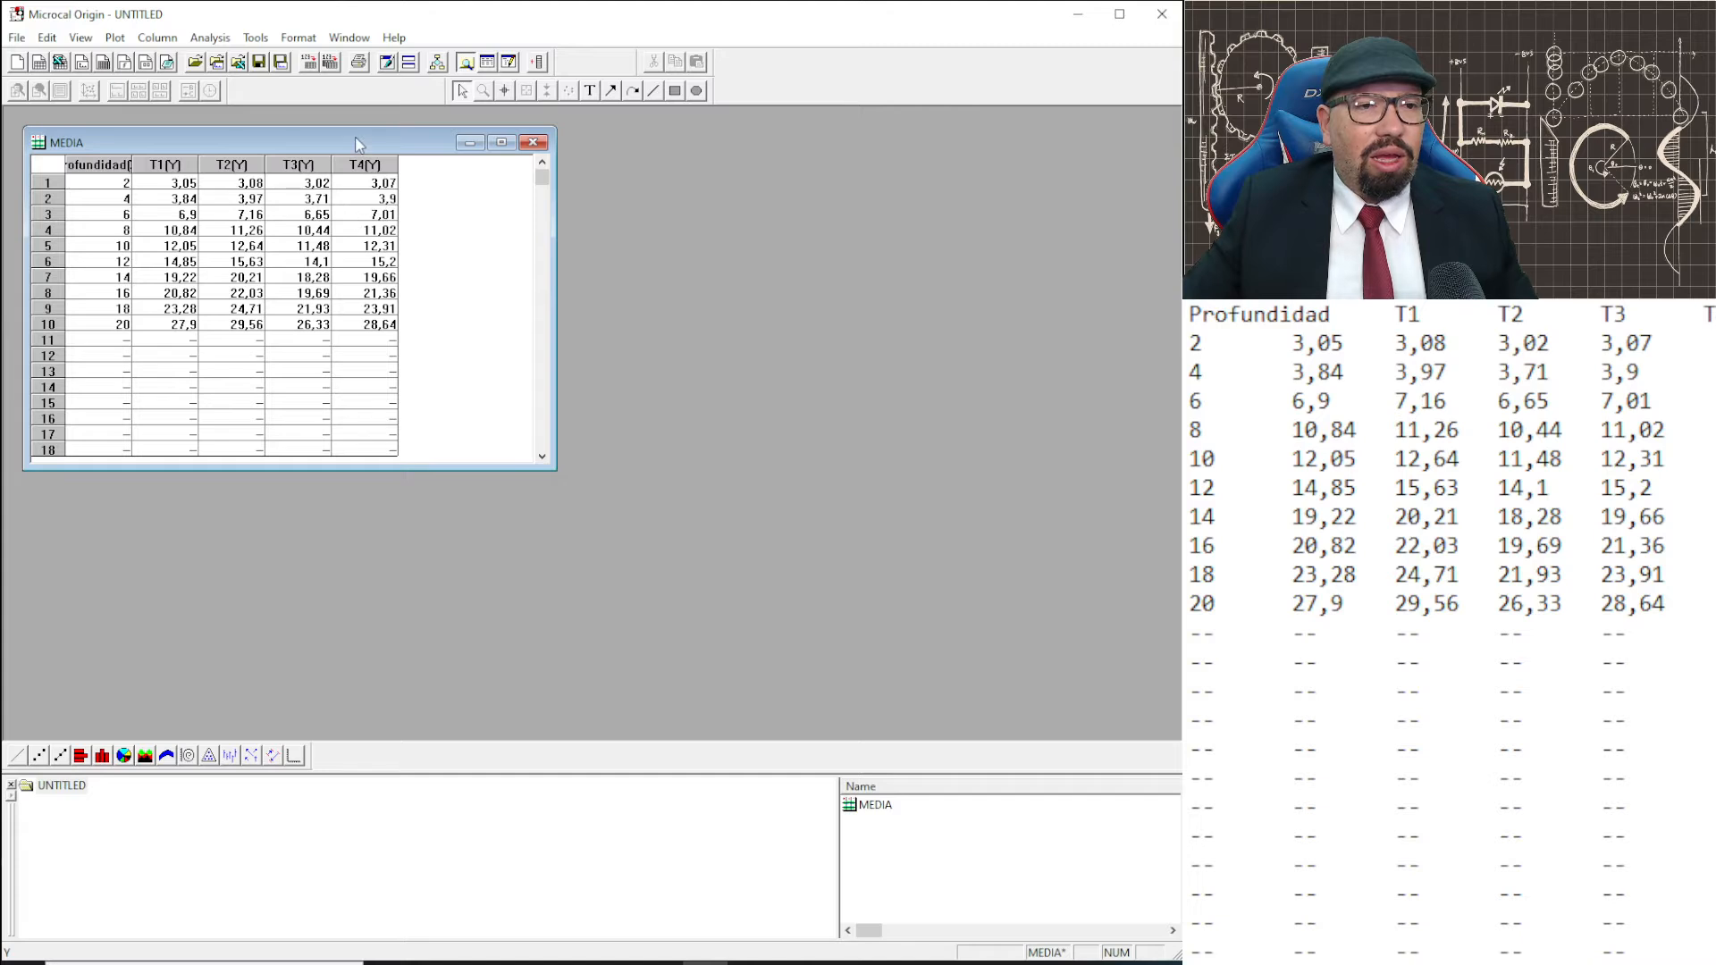
drag(346, 134, 335, 128)
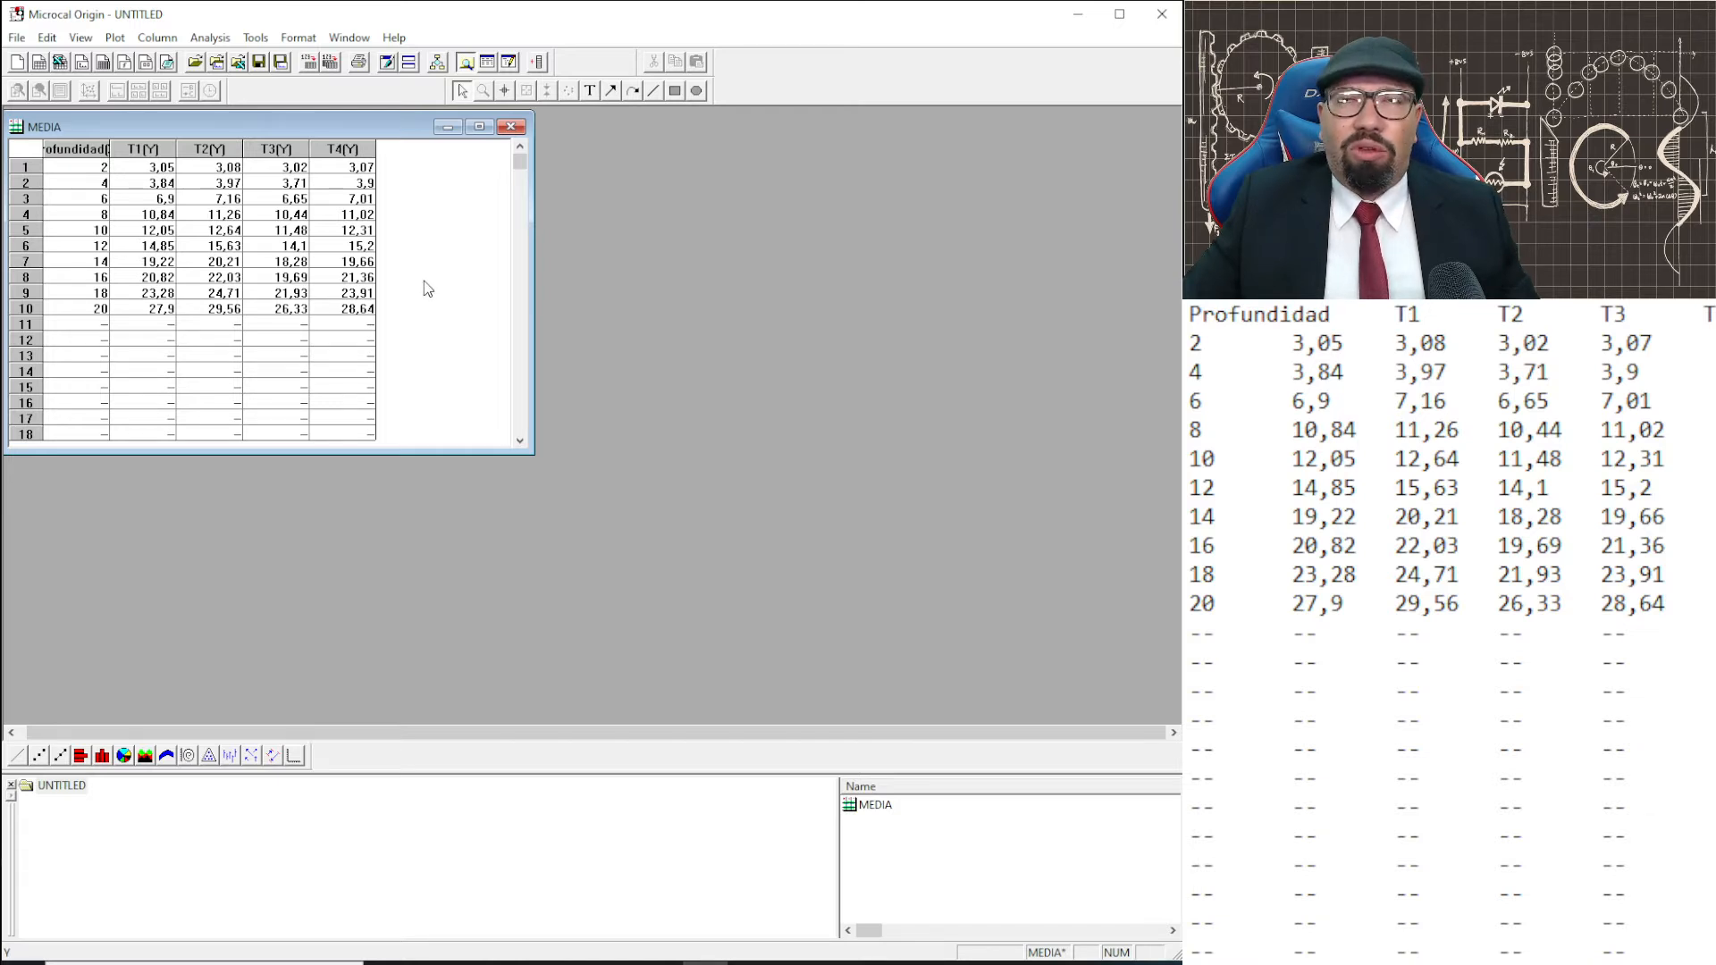
Add a new column after T4 in the MEDIA worksheet.
right_click(426, 255)
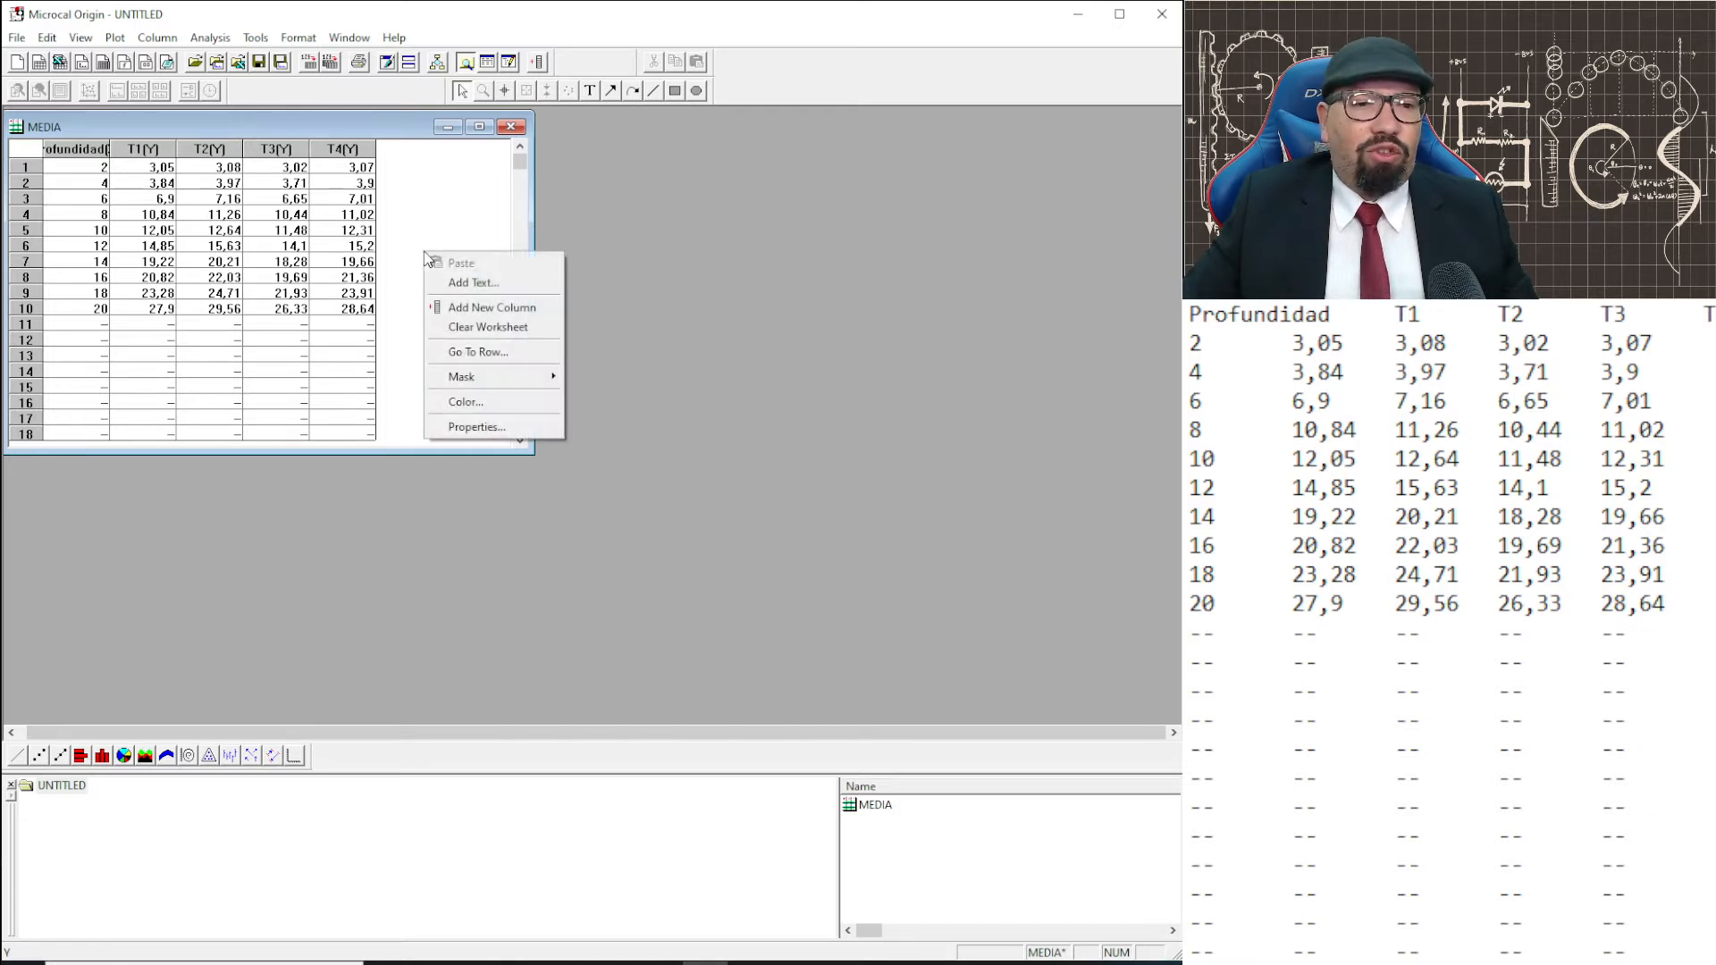
click(465, 307)
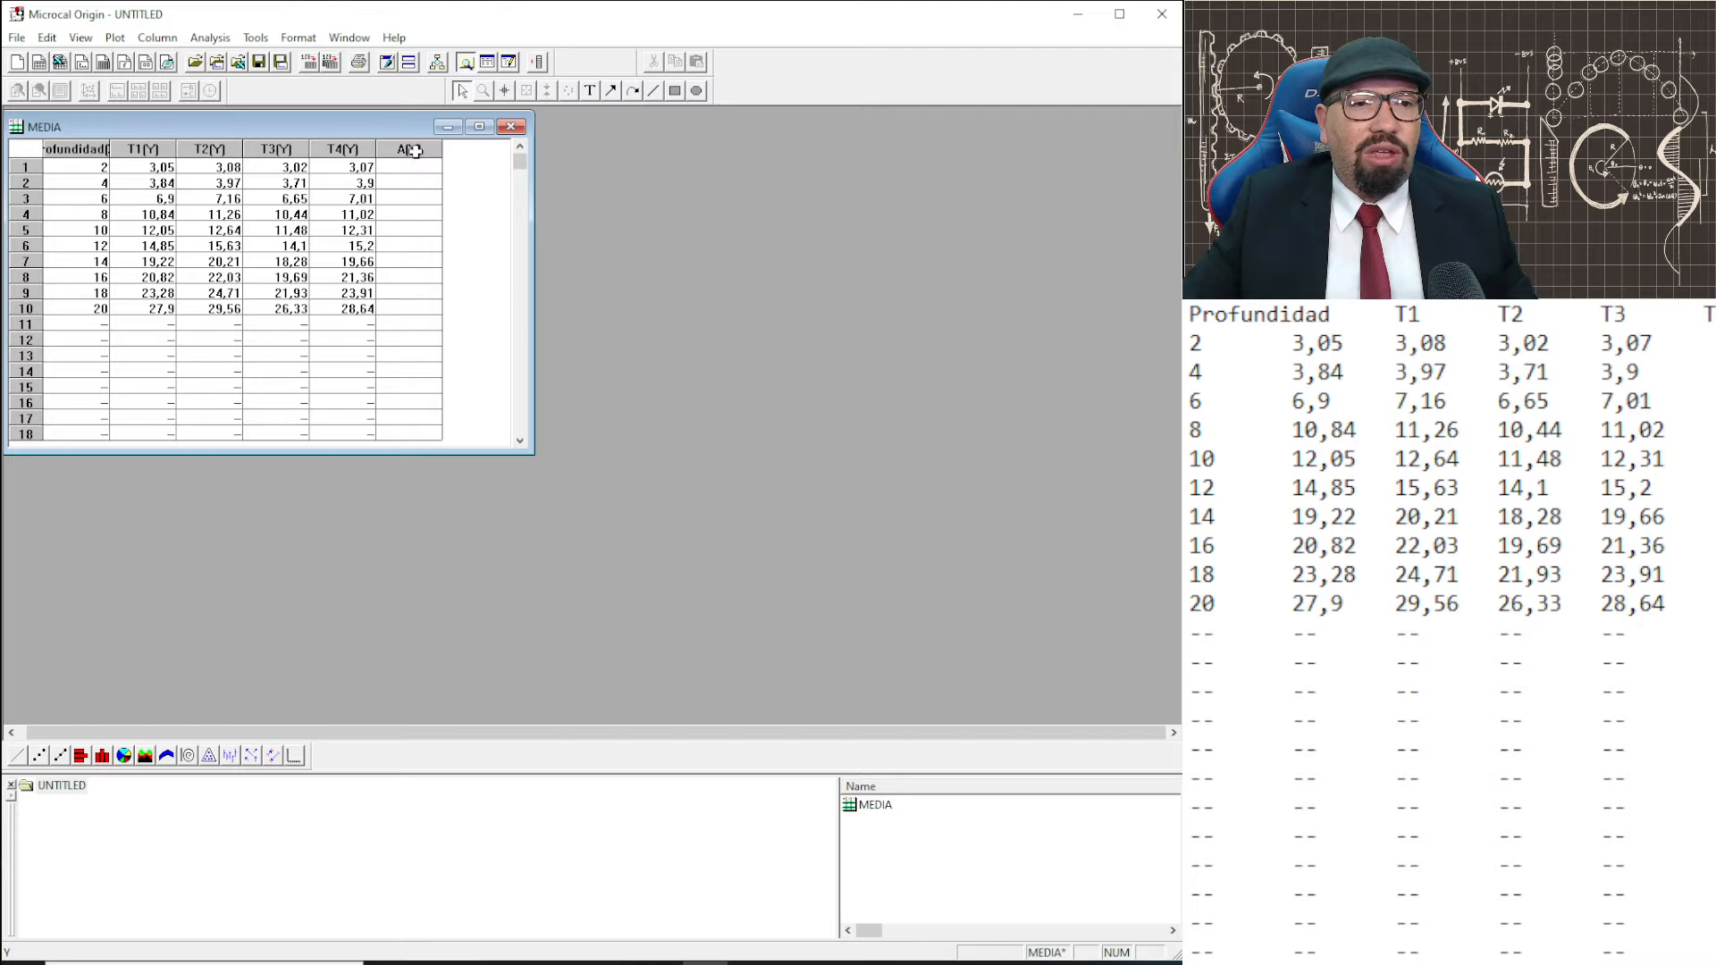
right_click(416, 154)
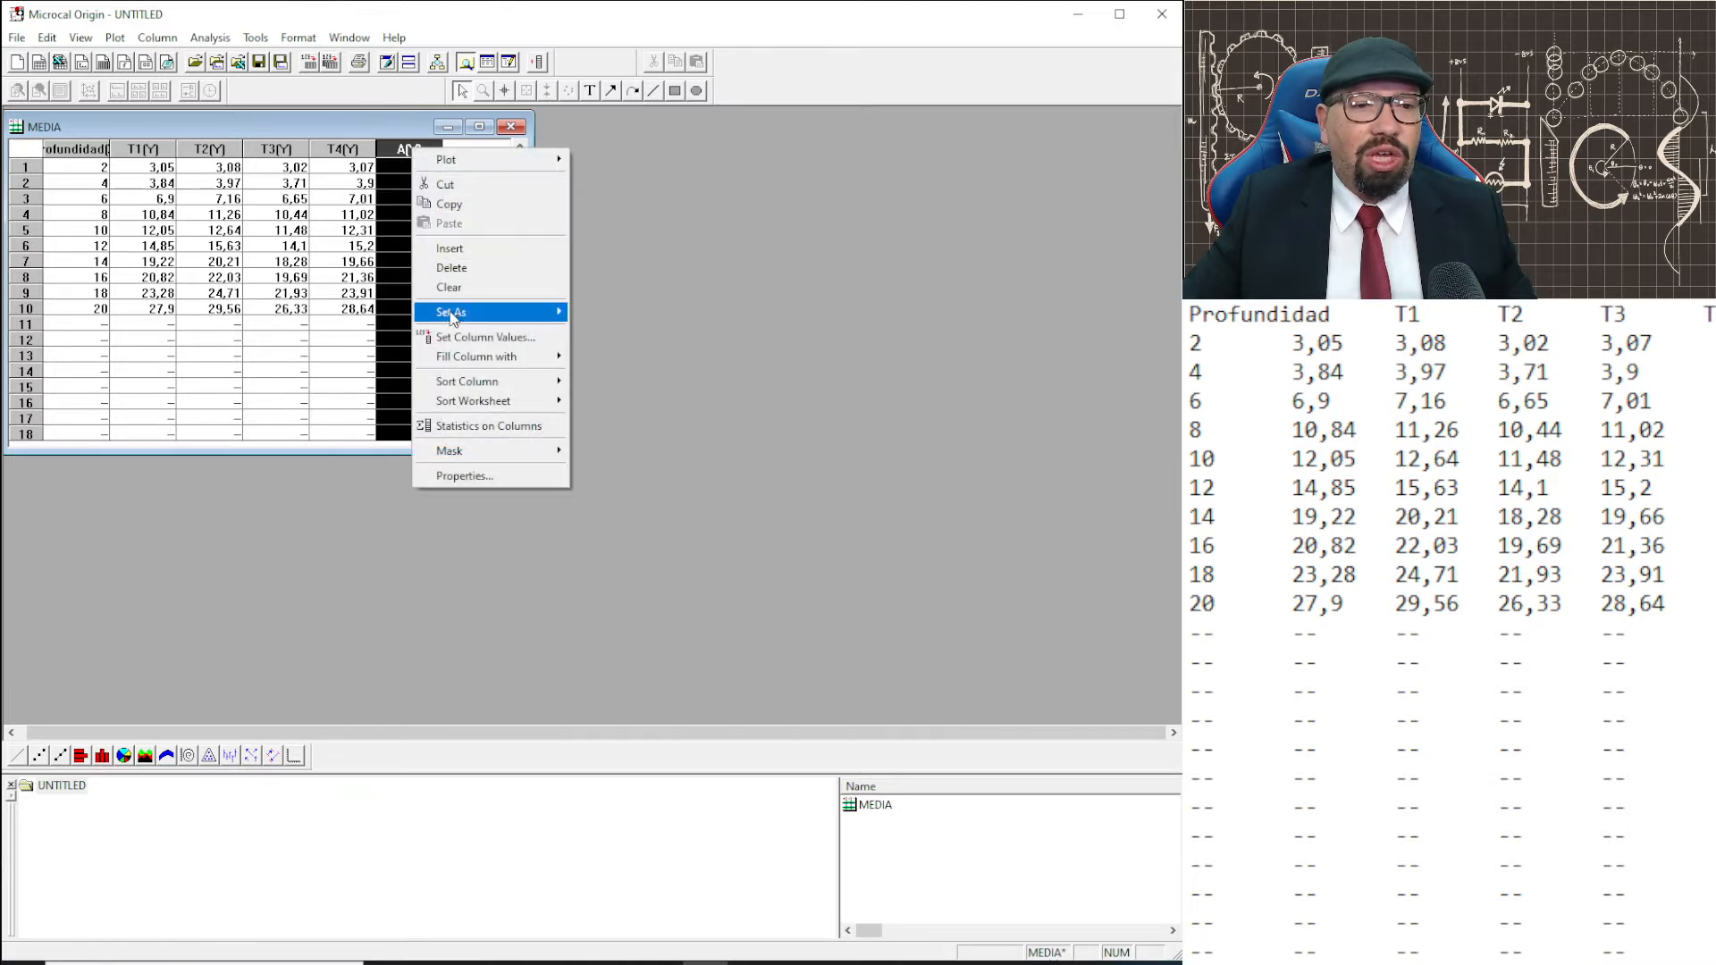
click(455, 339)
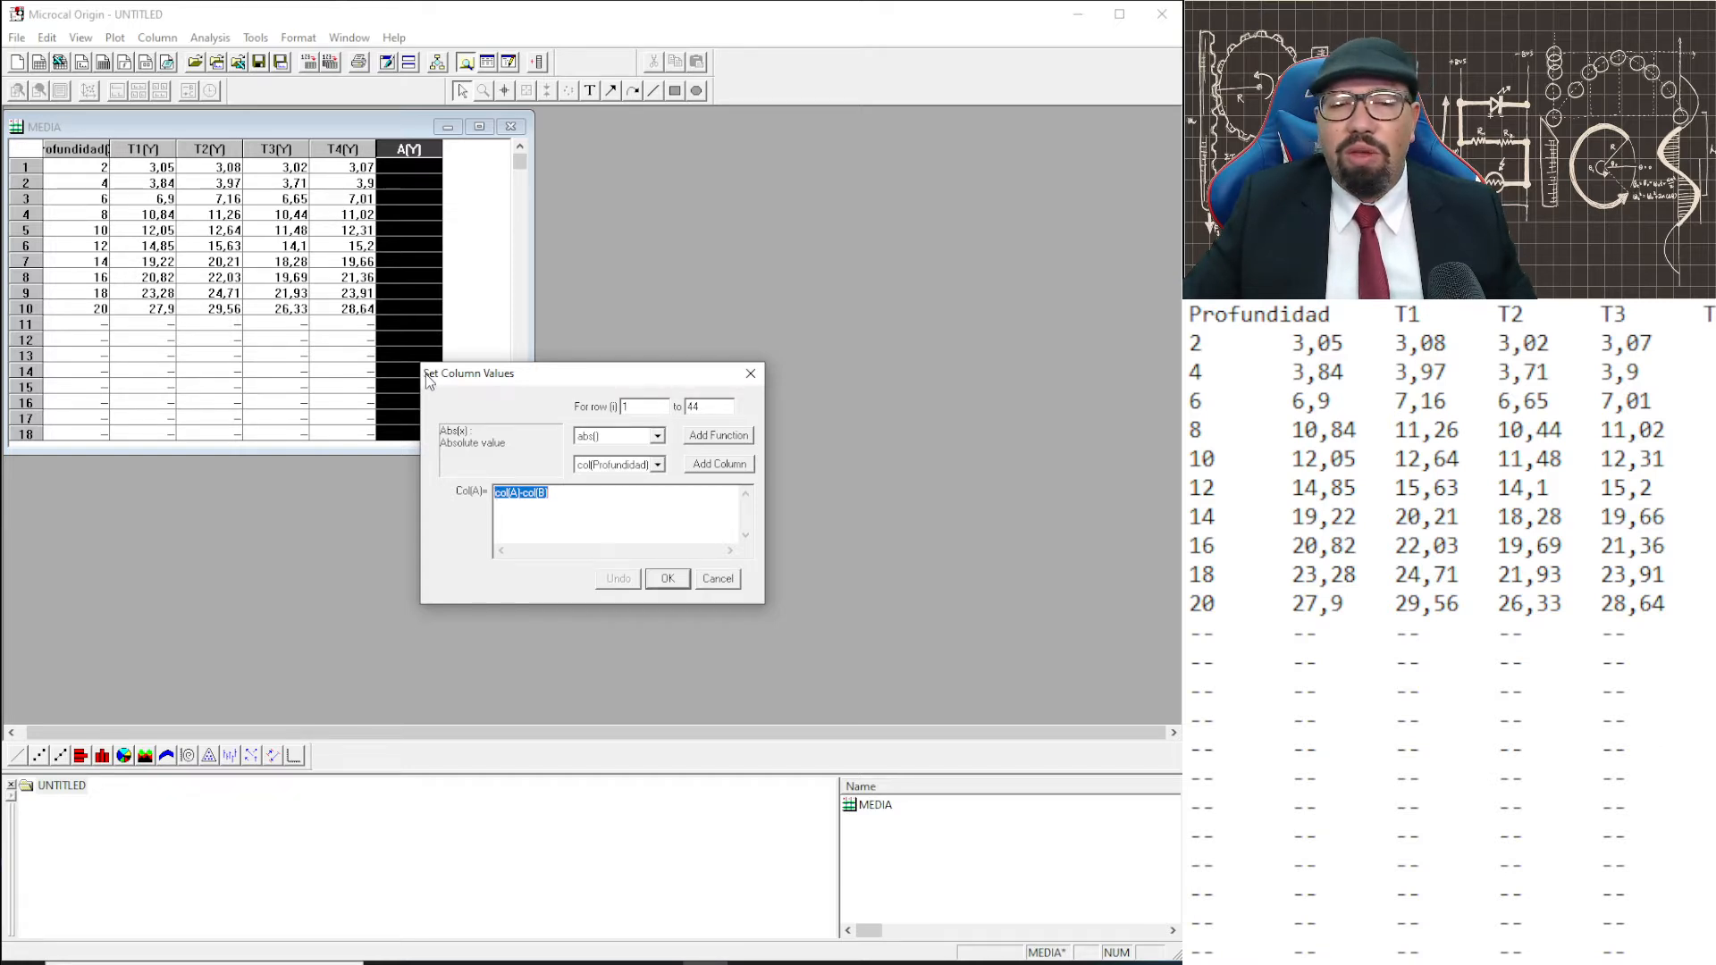
click(729, 581)
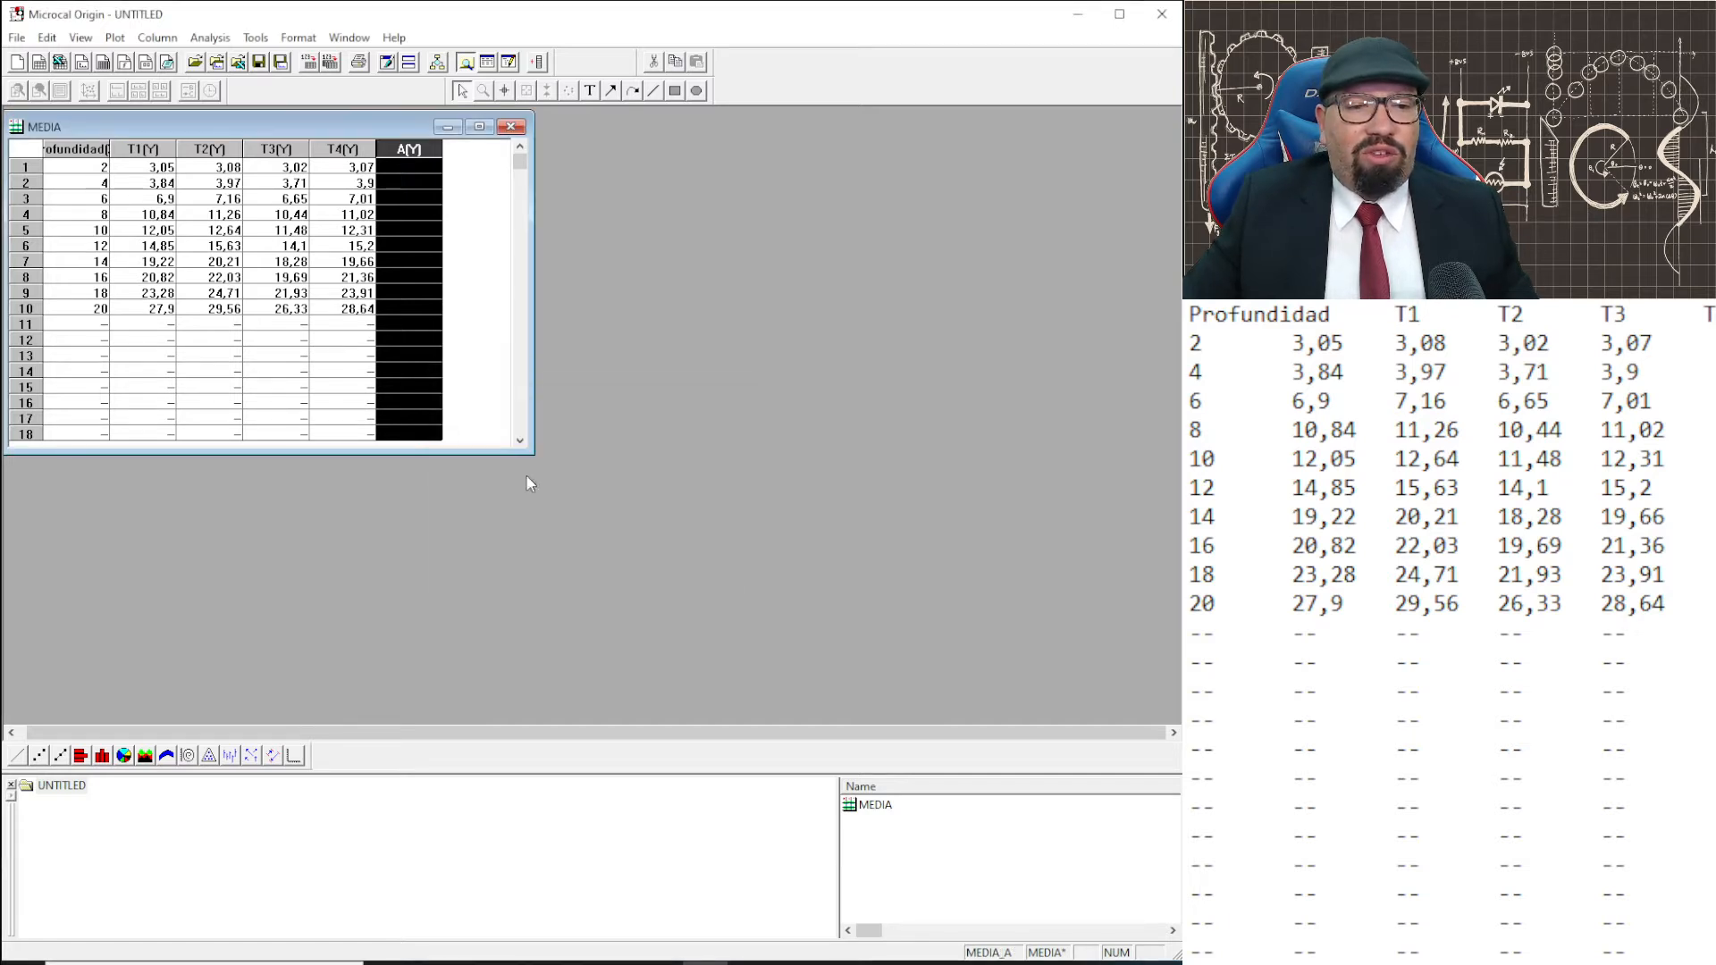
click(478, 259)
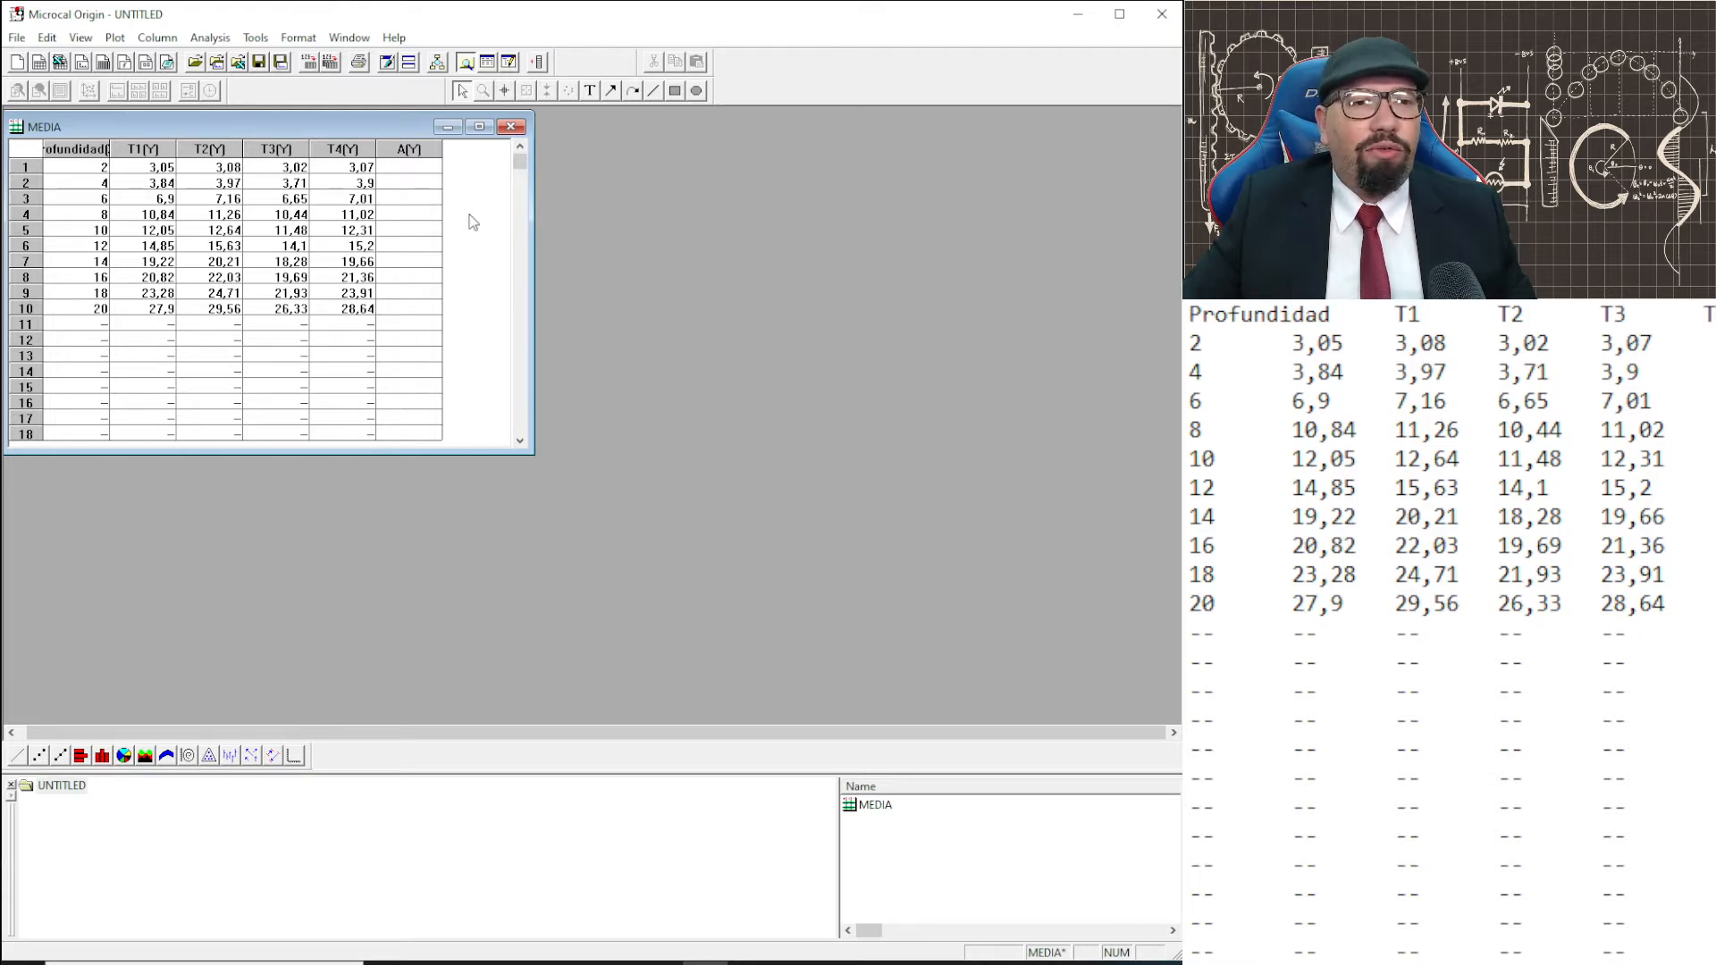
Run Statistics on Rows for columns T1 through T4 of the MEDIA worksheet.
click(86, 150)
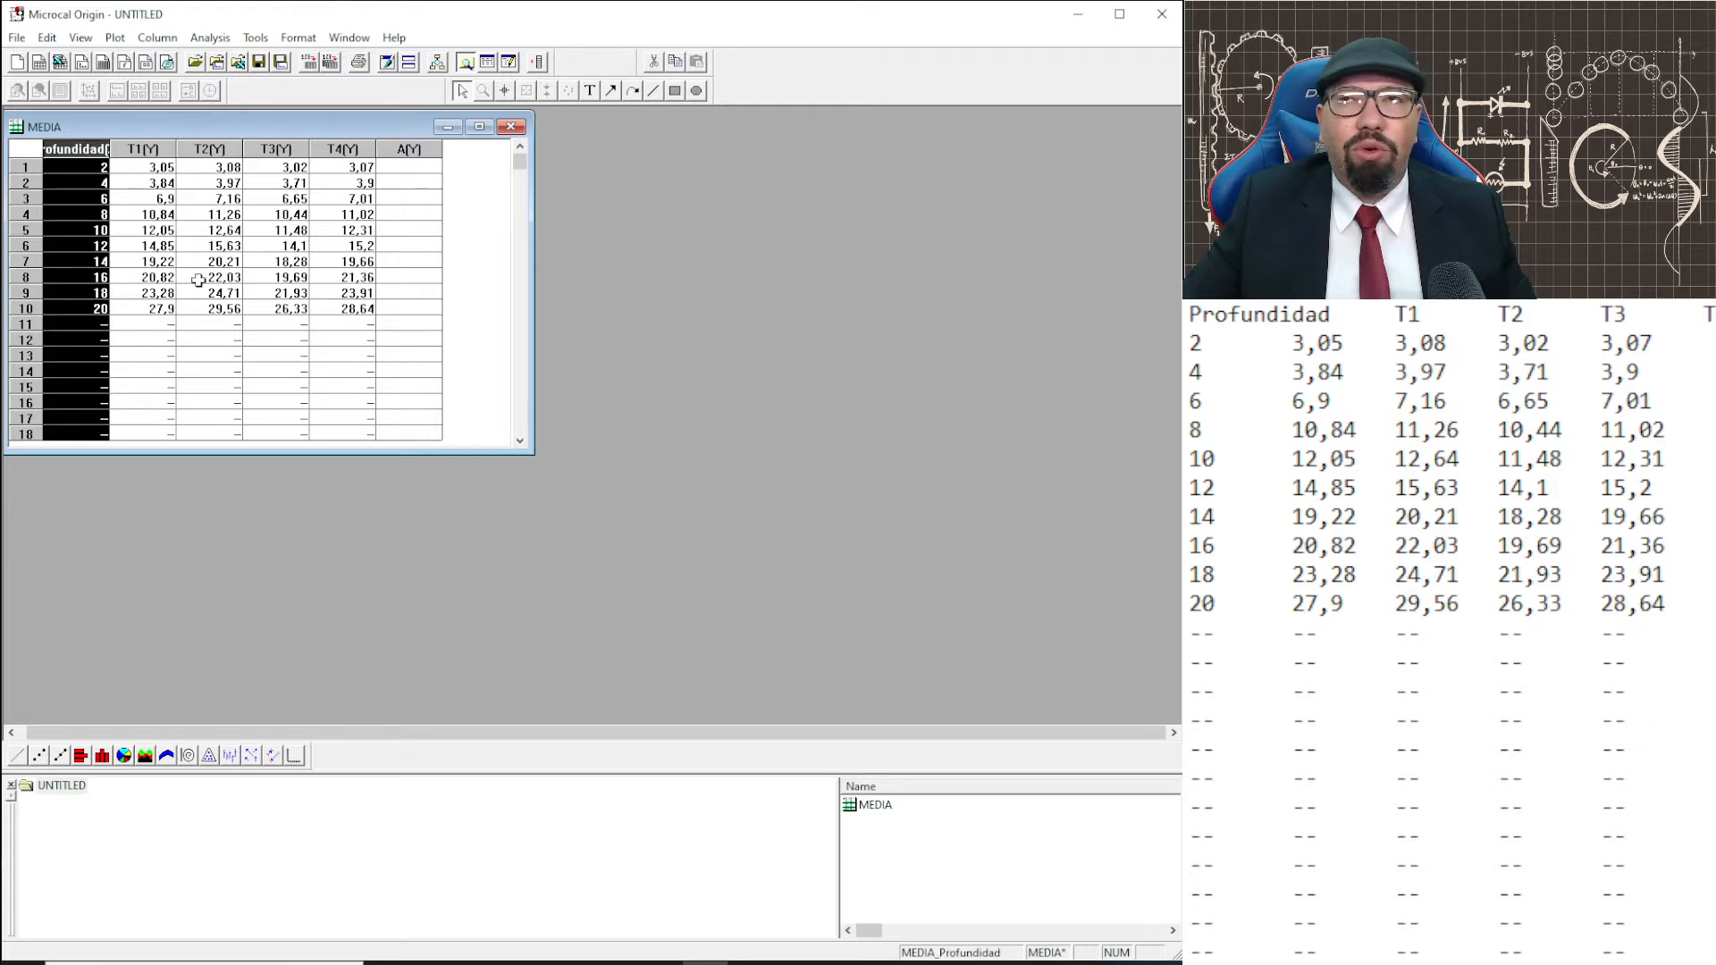
click(149, 150)
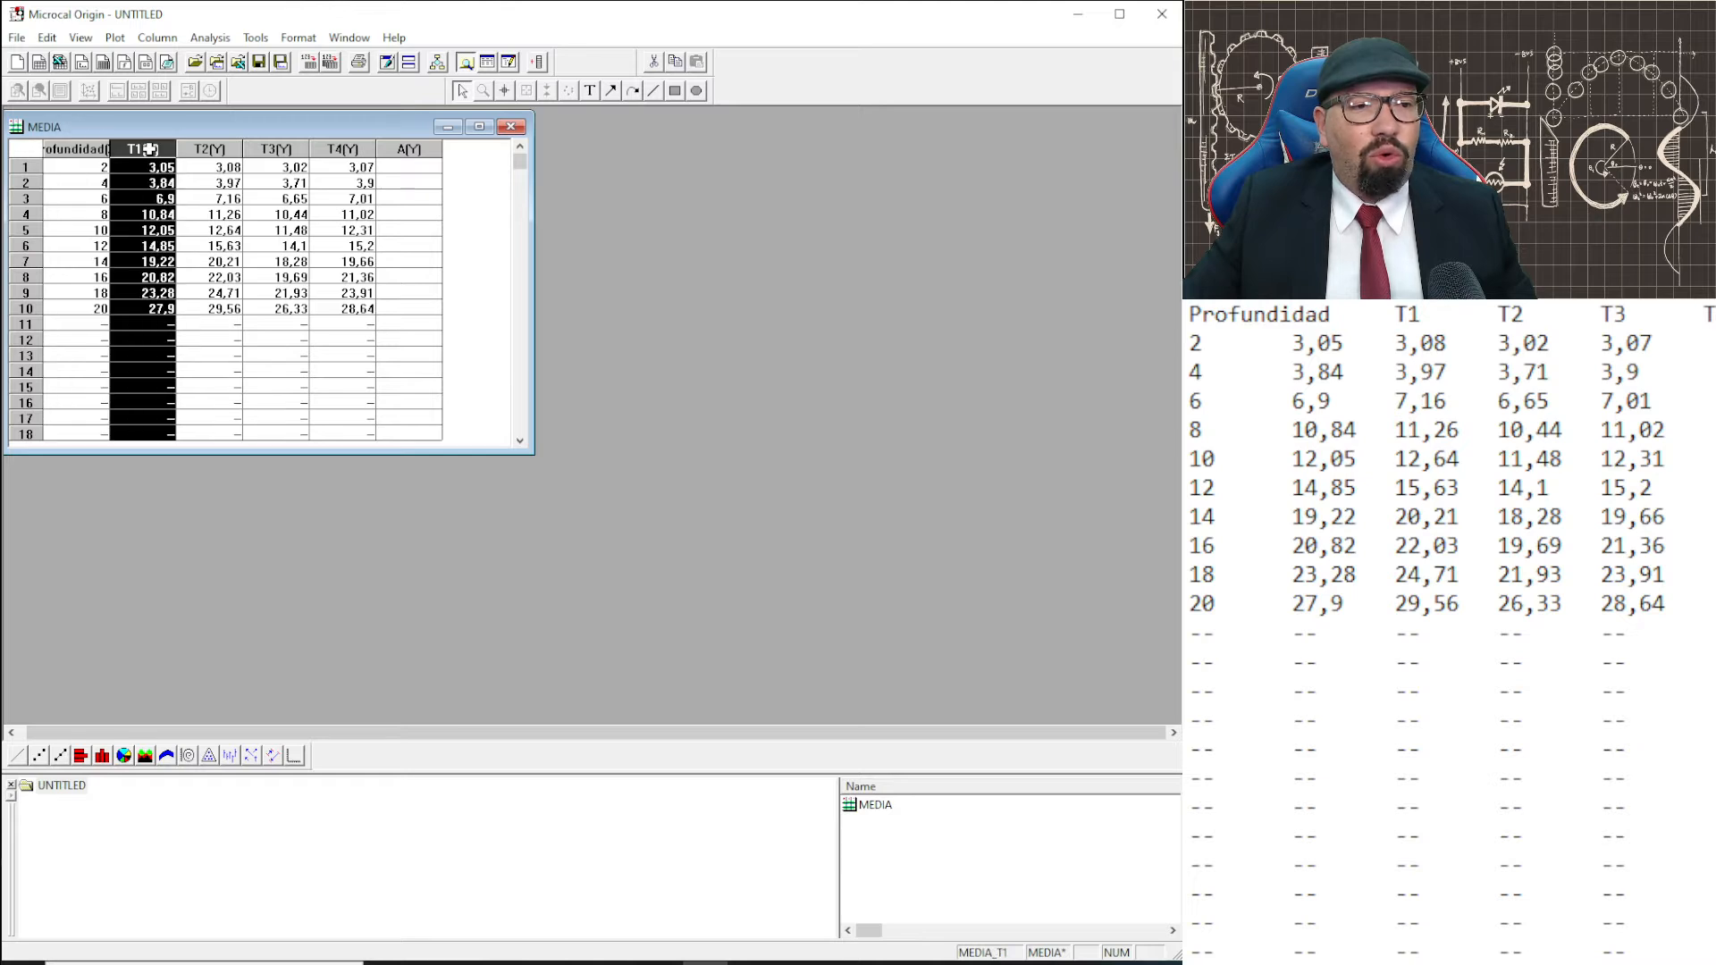
click(343, 152)
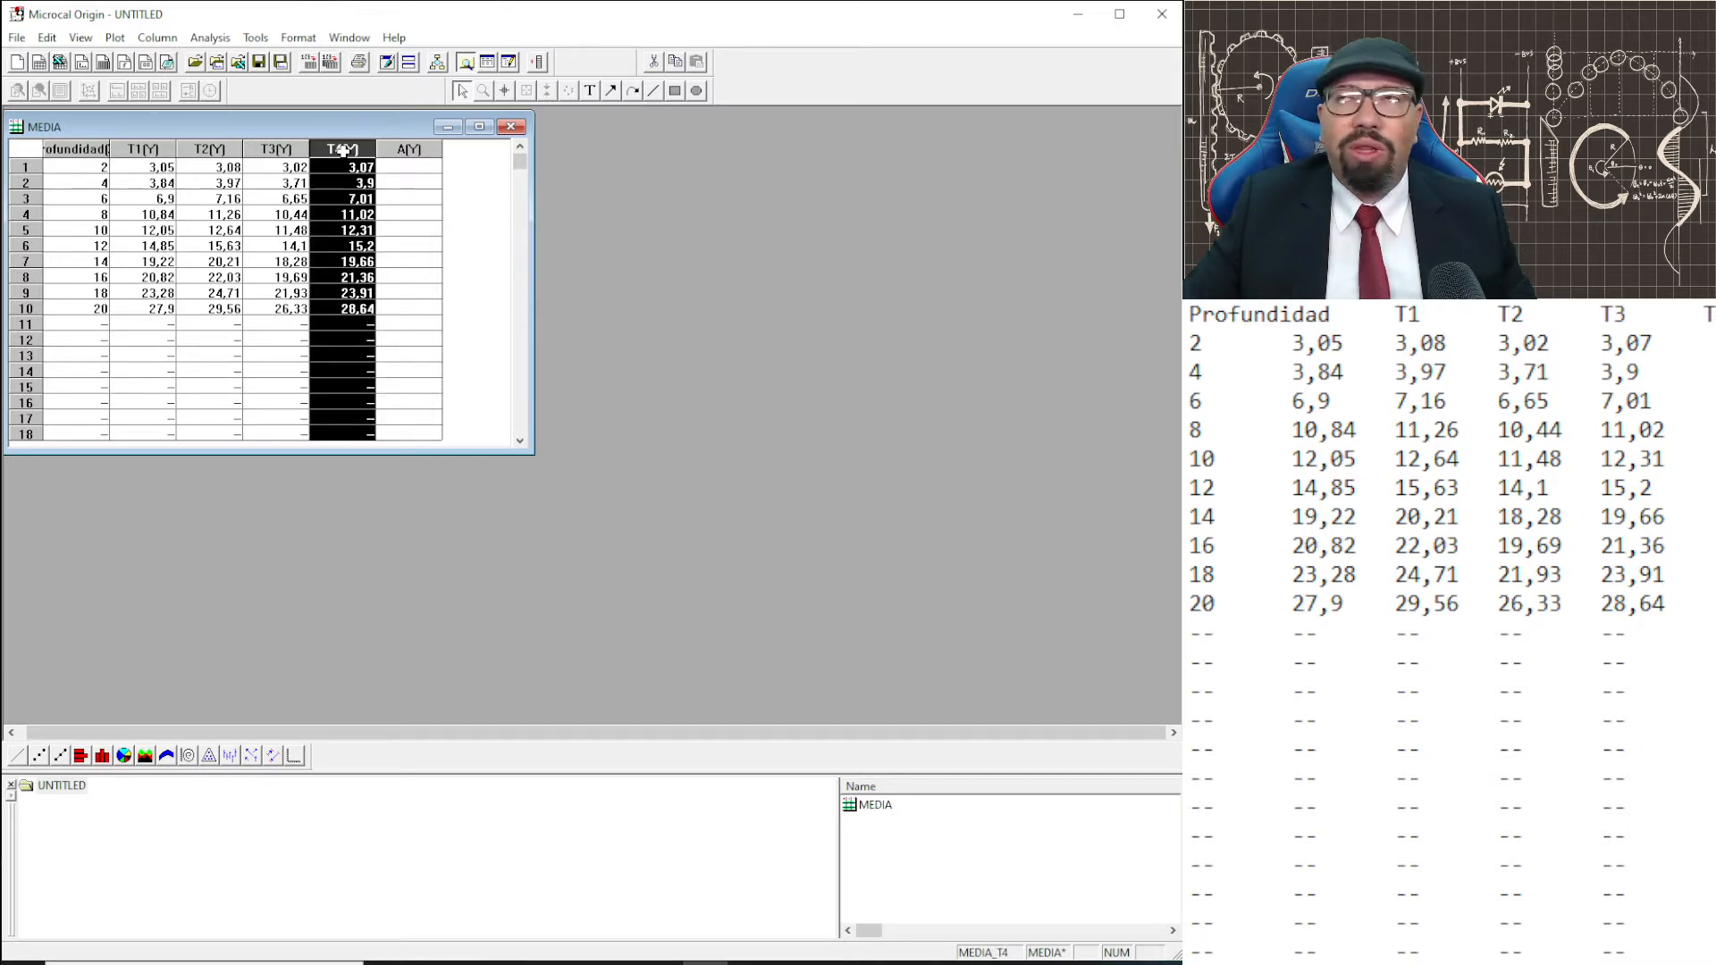
click(145, 150)
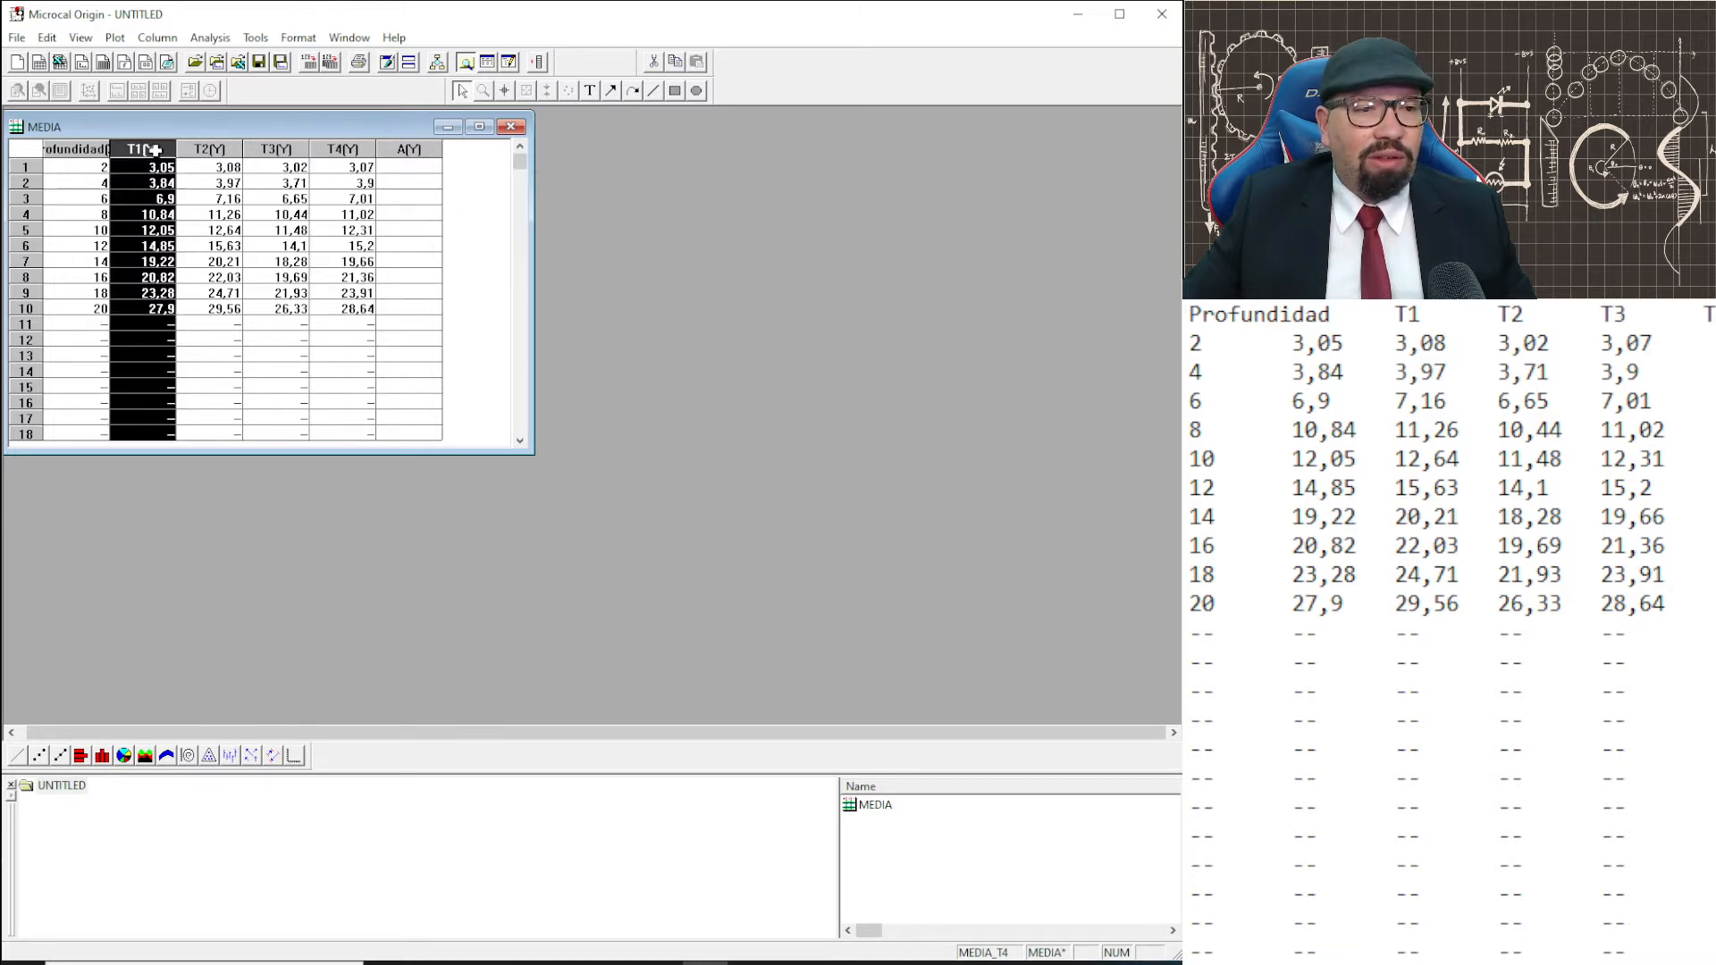
click(143, 167)
drag(146, 150, 349, 157)
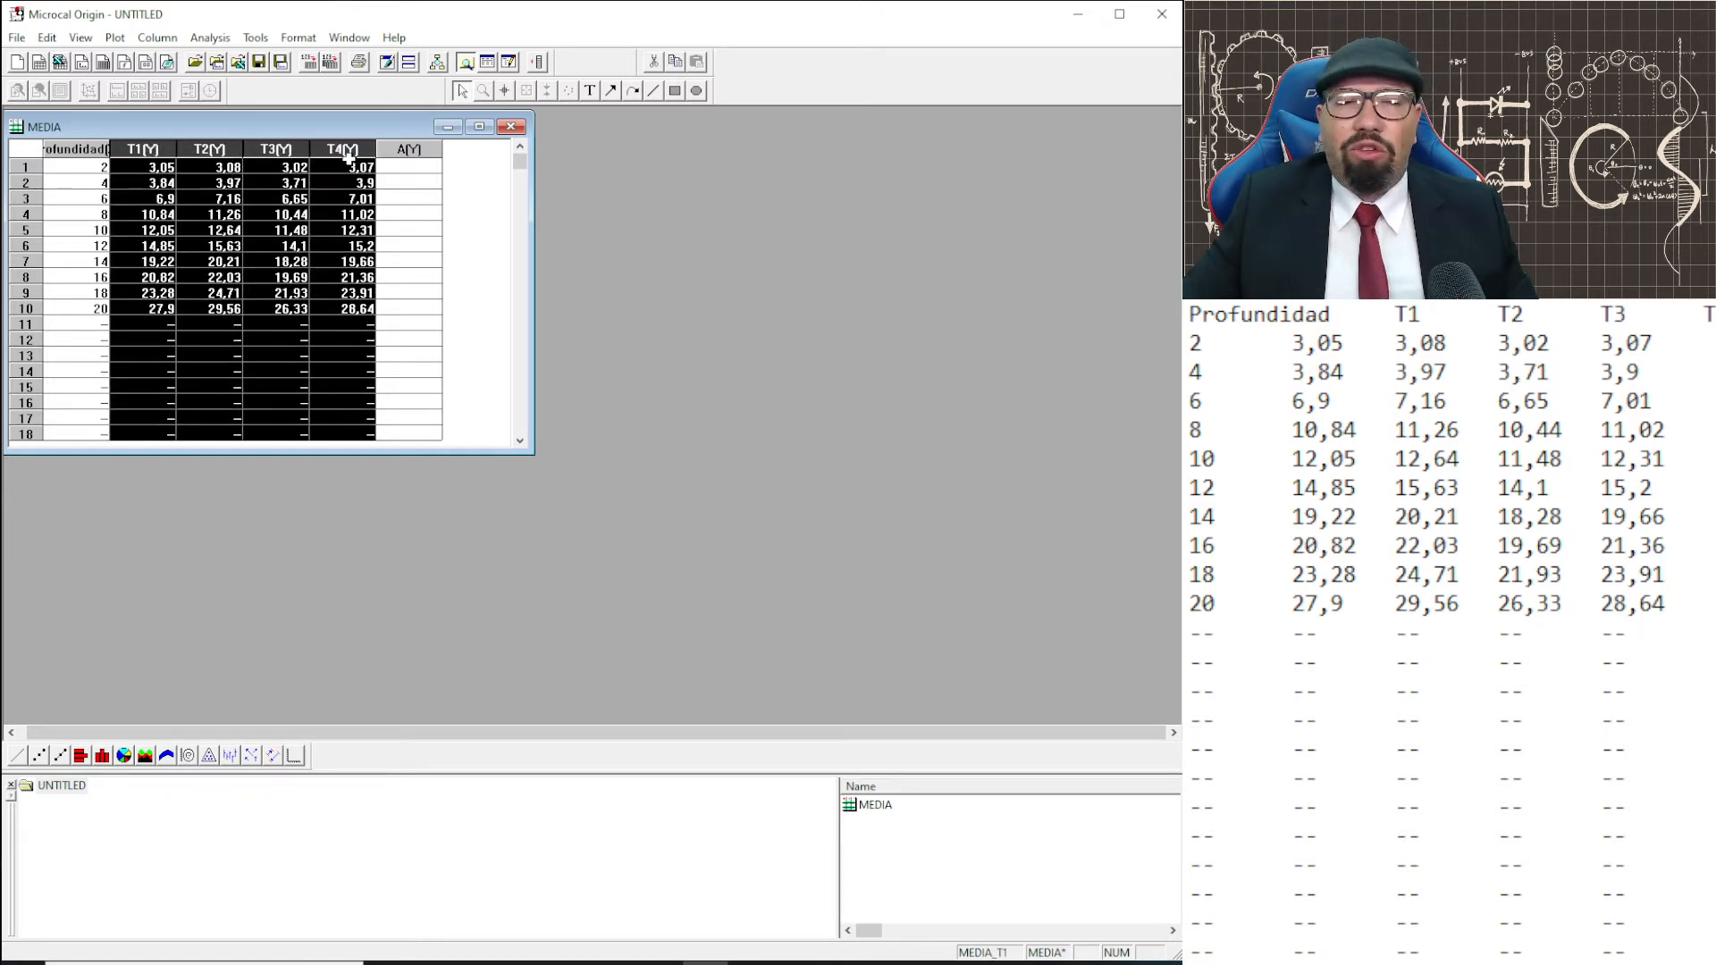
right_click(329, 185)
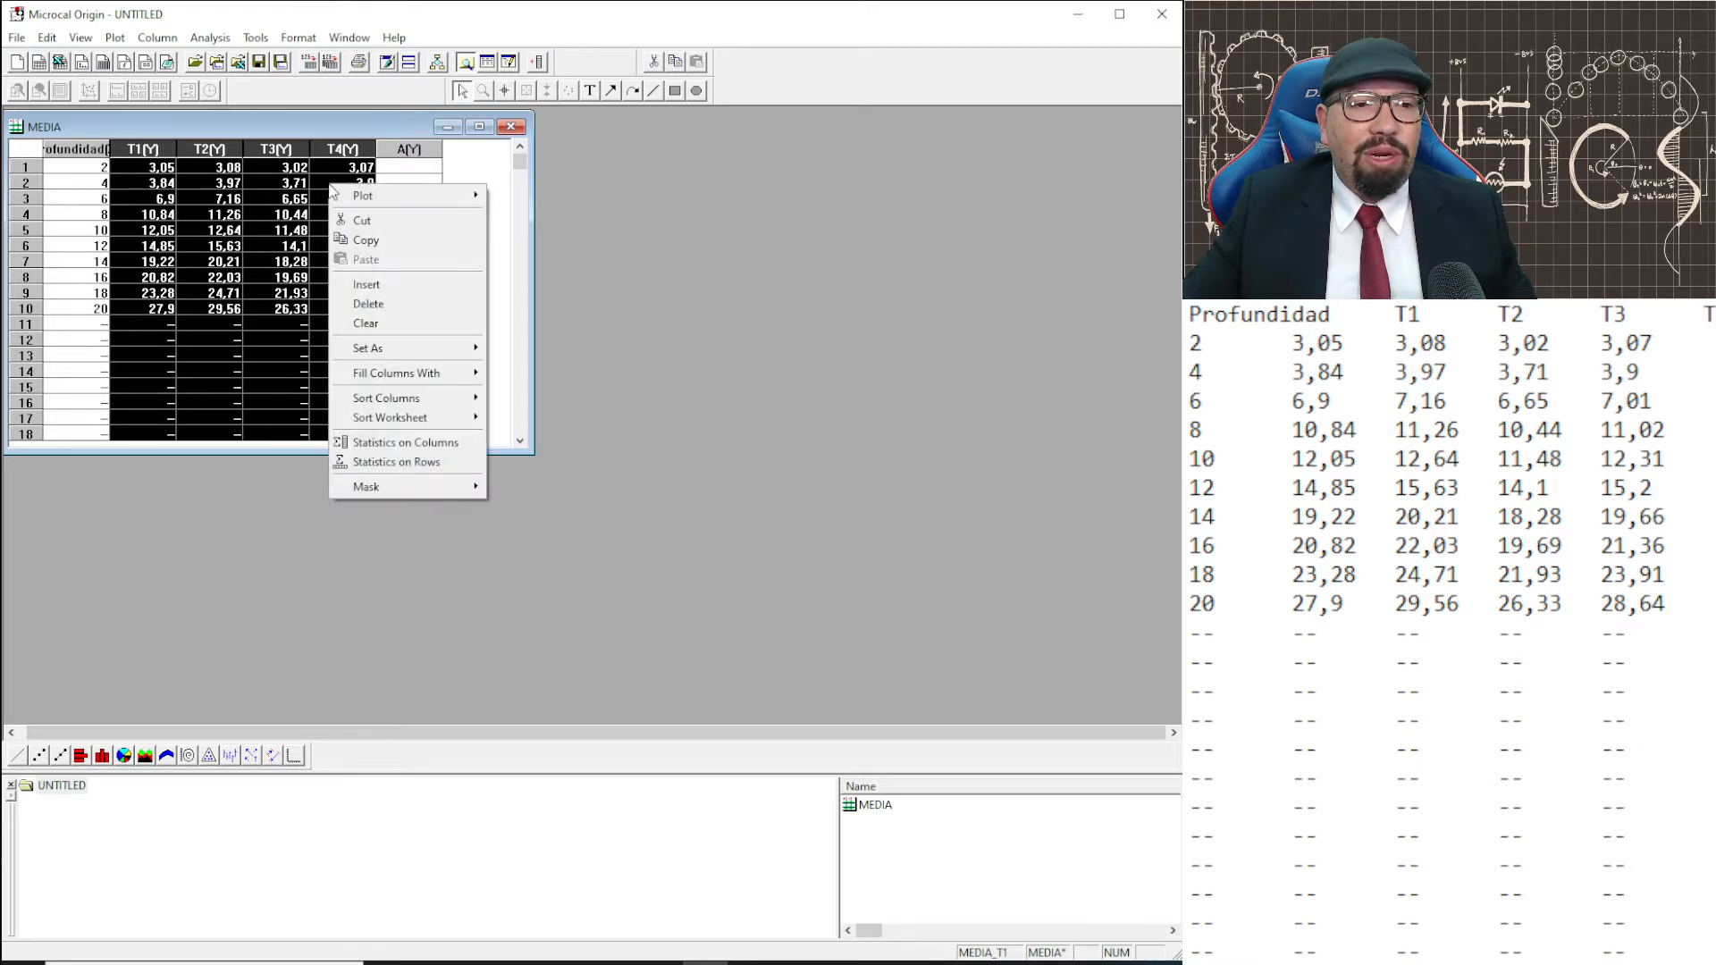
mouse_move(354, 200)
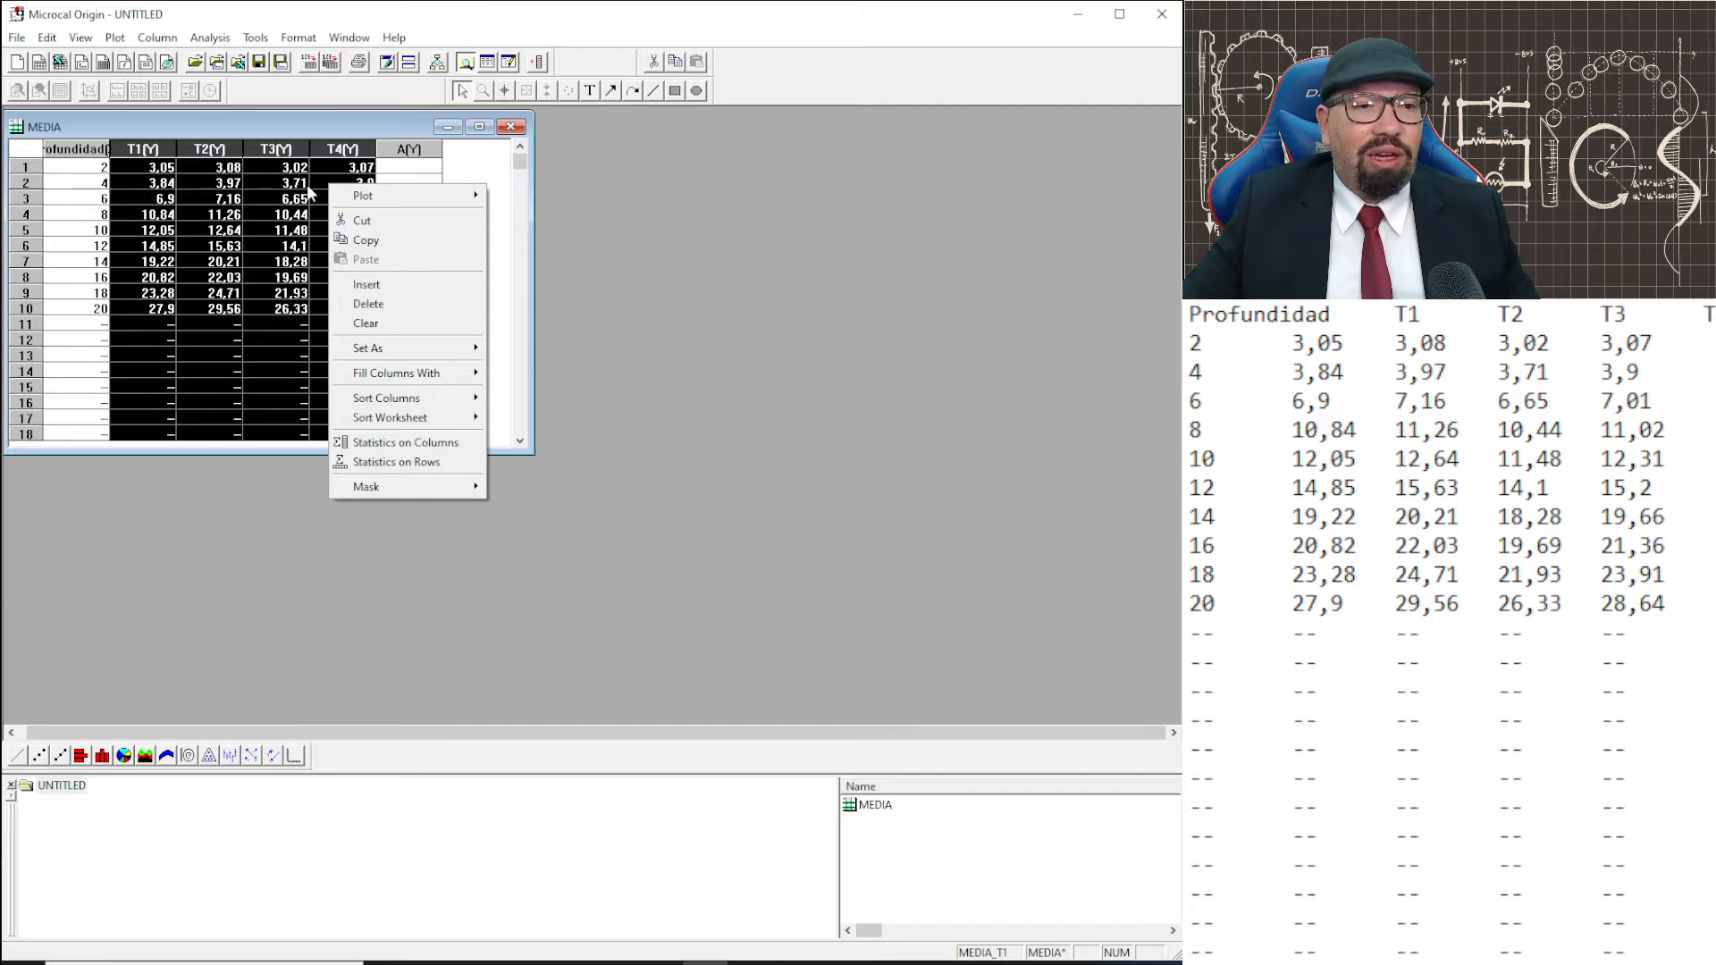
click(379, 471)
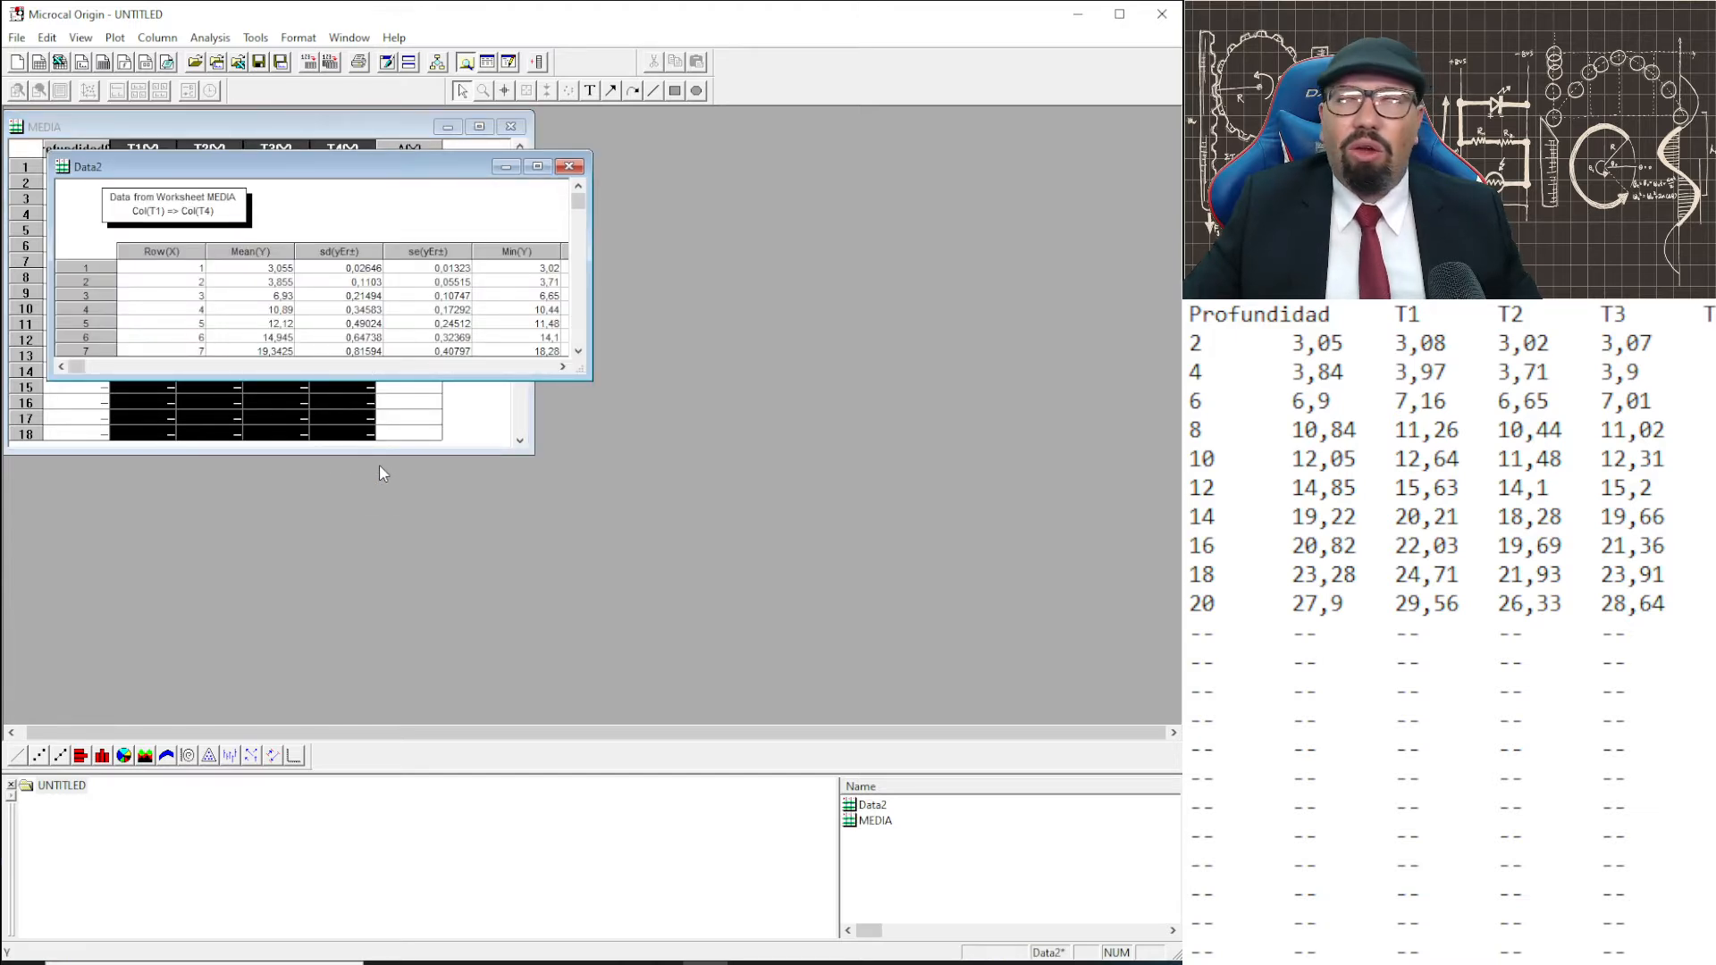
Enlarge the row statistics worksheet, move it beside the MEDIA data, and examine its Row, Mean, sd and se columns.
drag(585, 378, 666, 529)
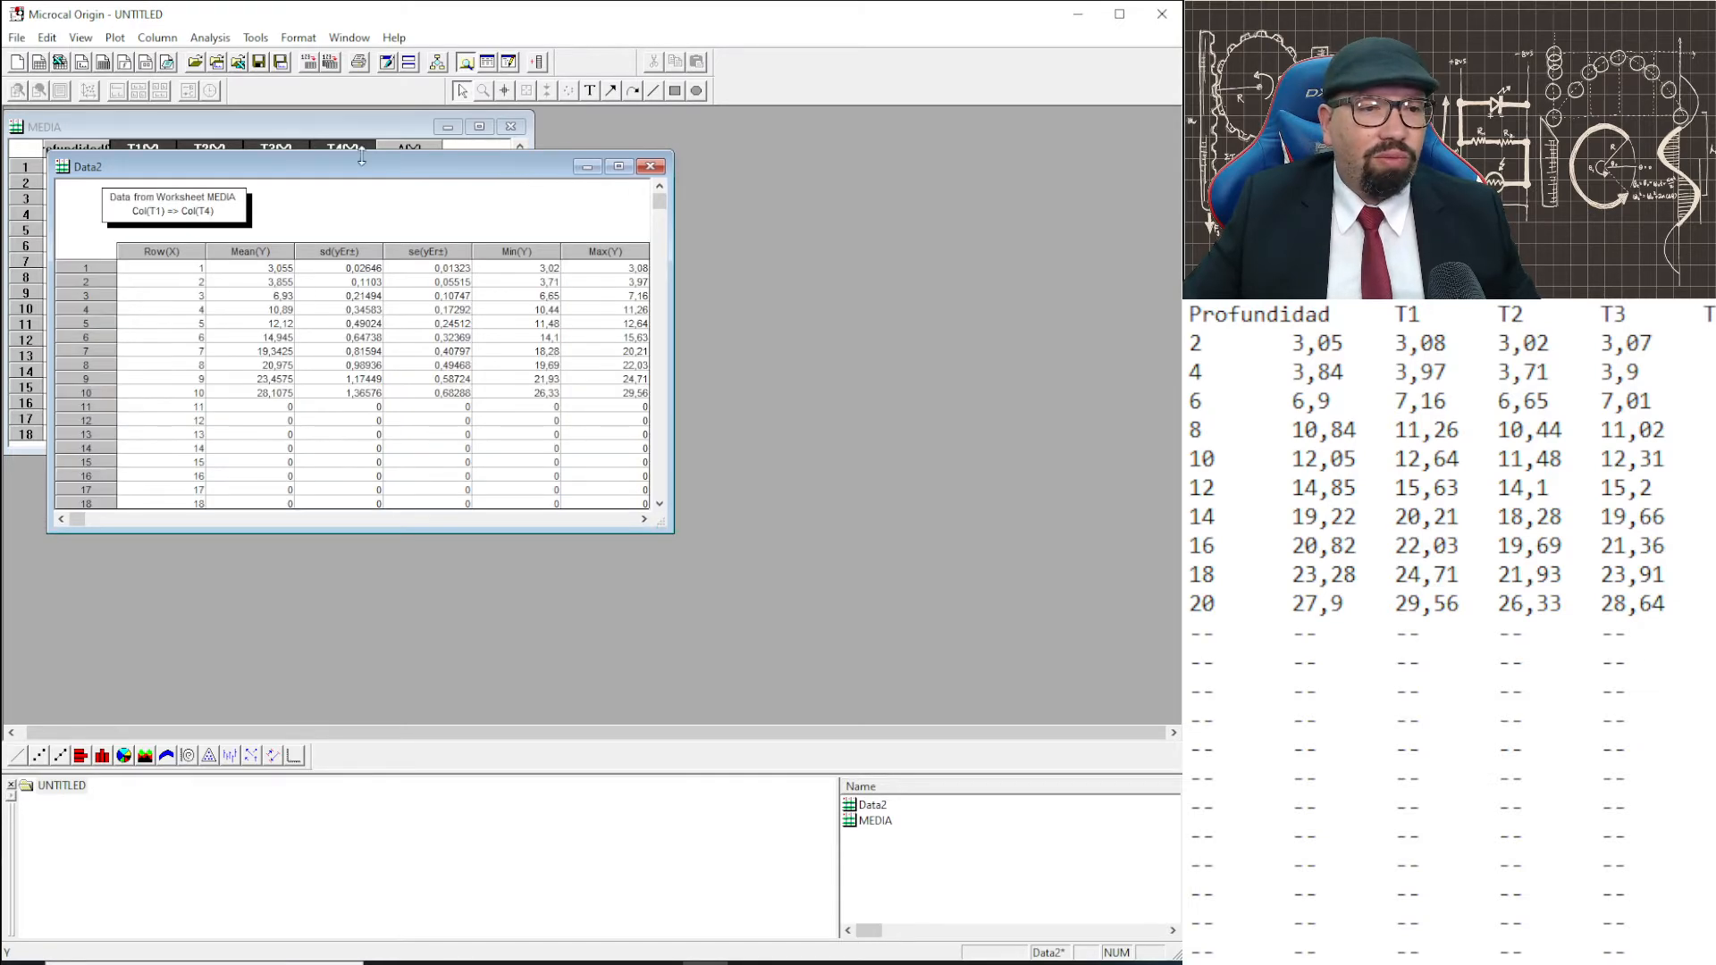
drag(348, 158, 624, 159)
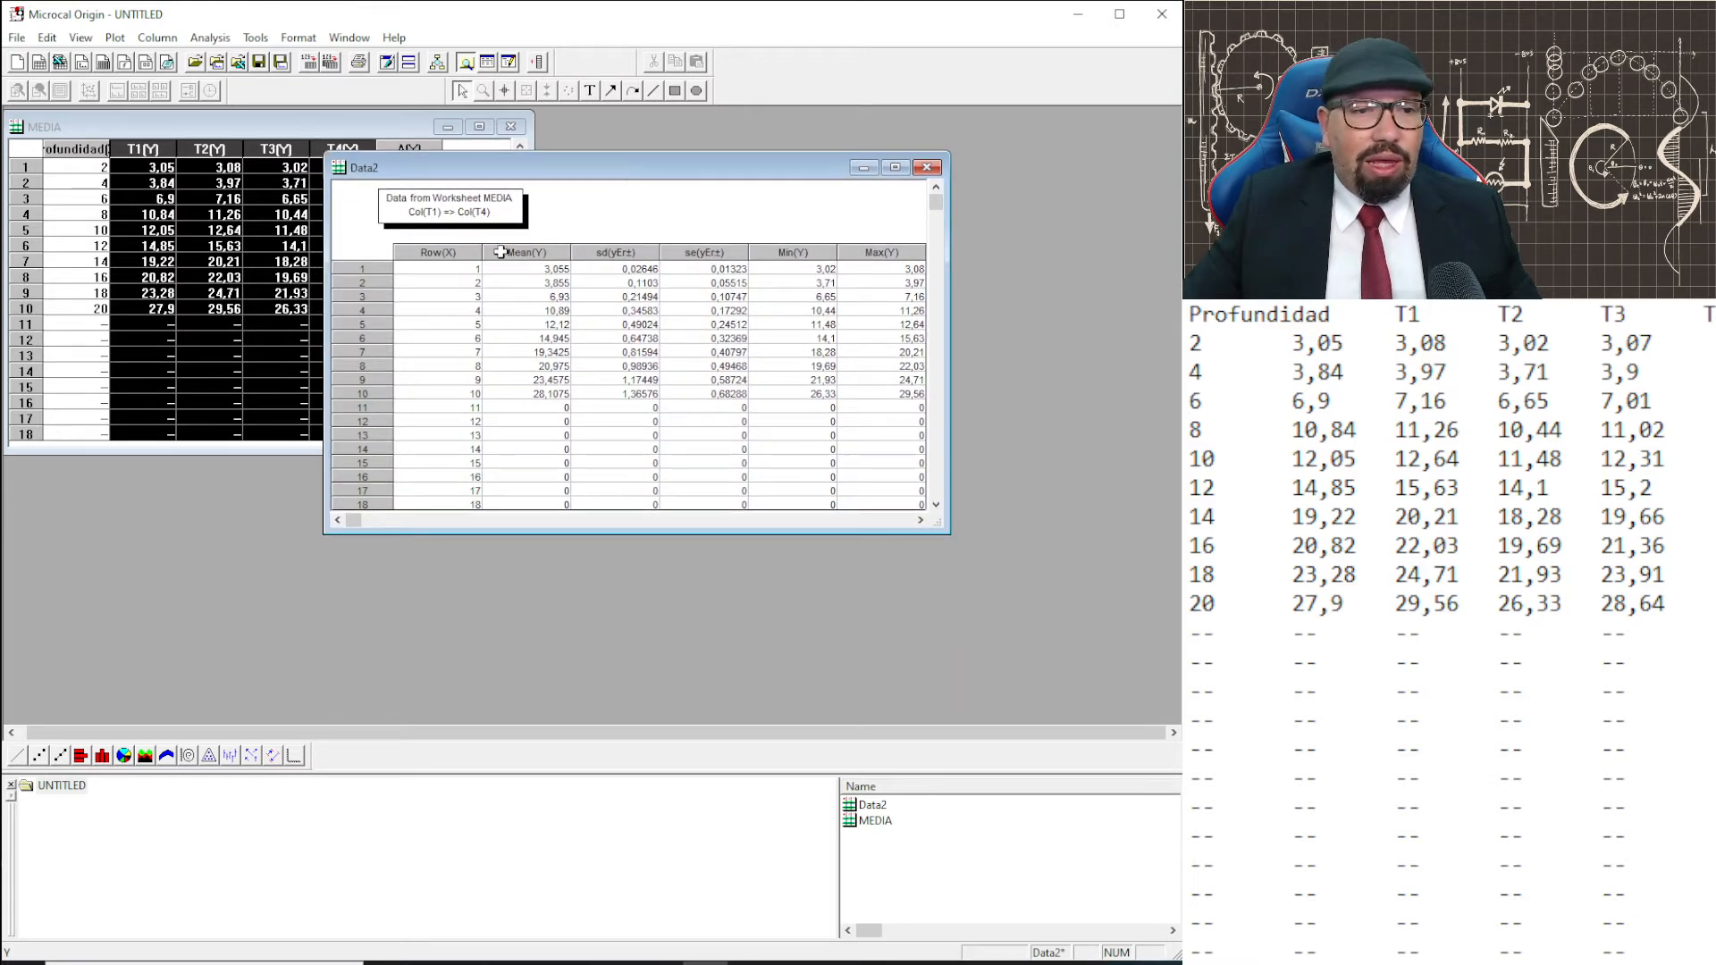
click(434, 255)
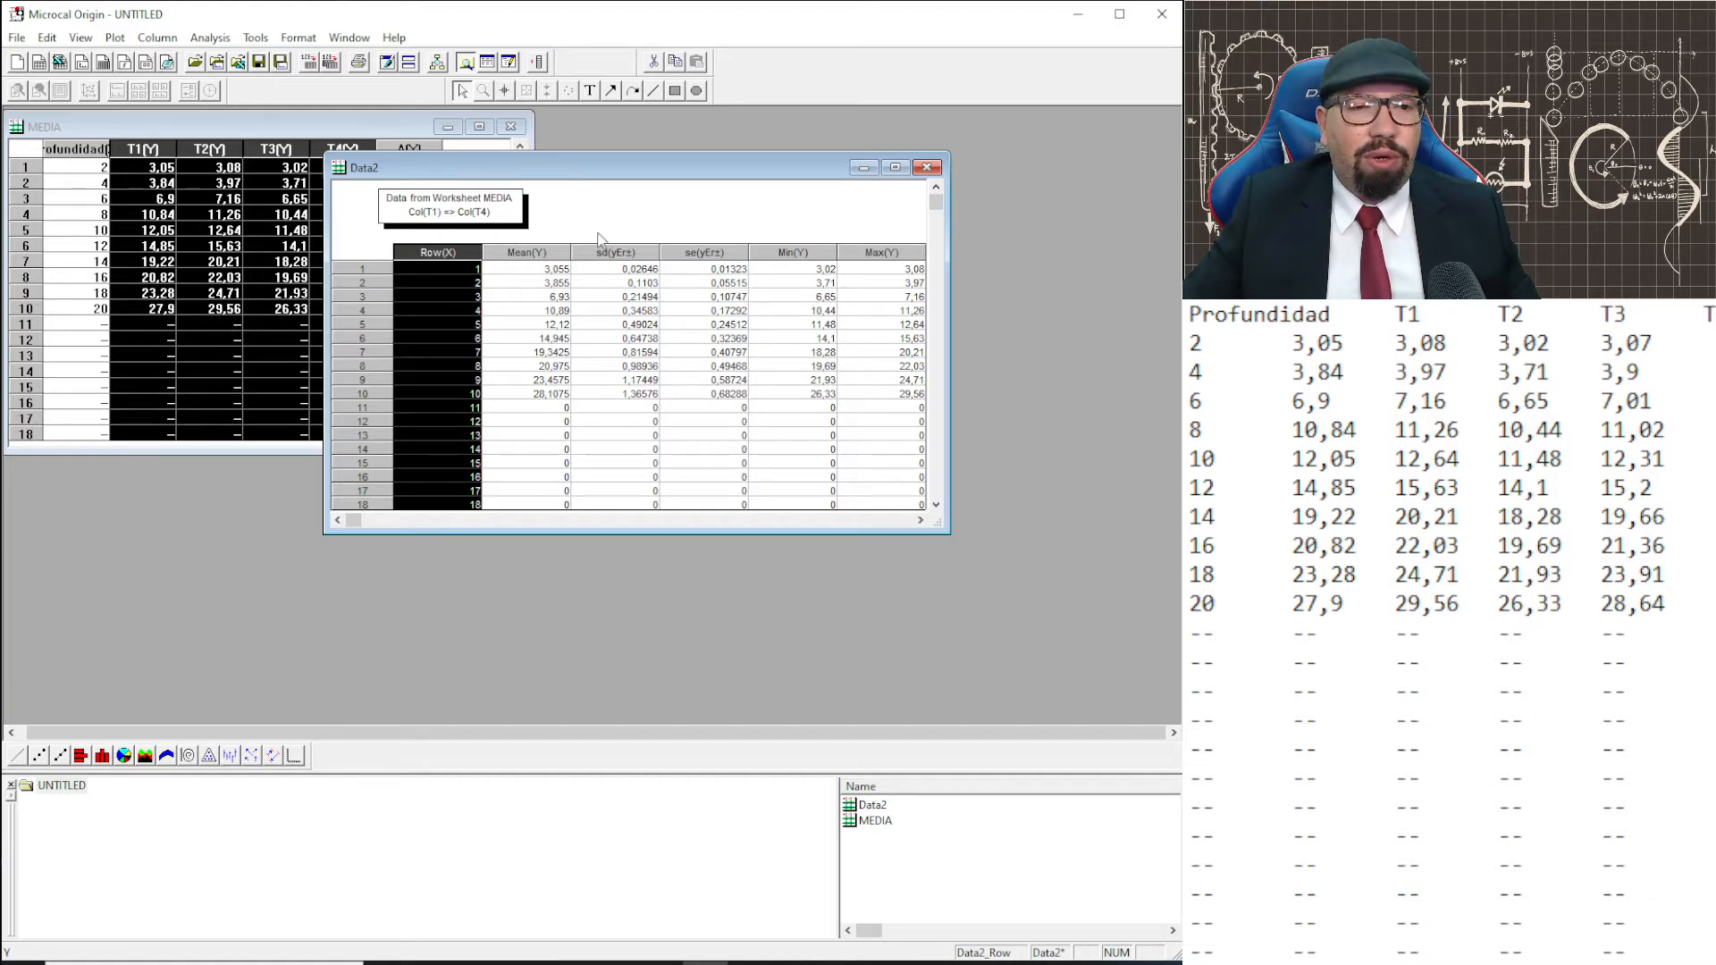
click(588, 218)
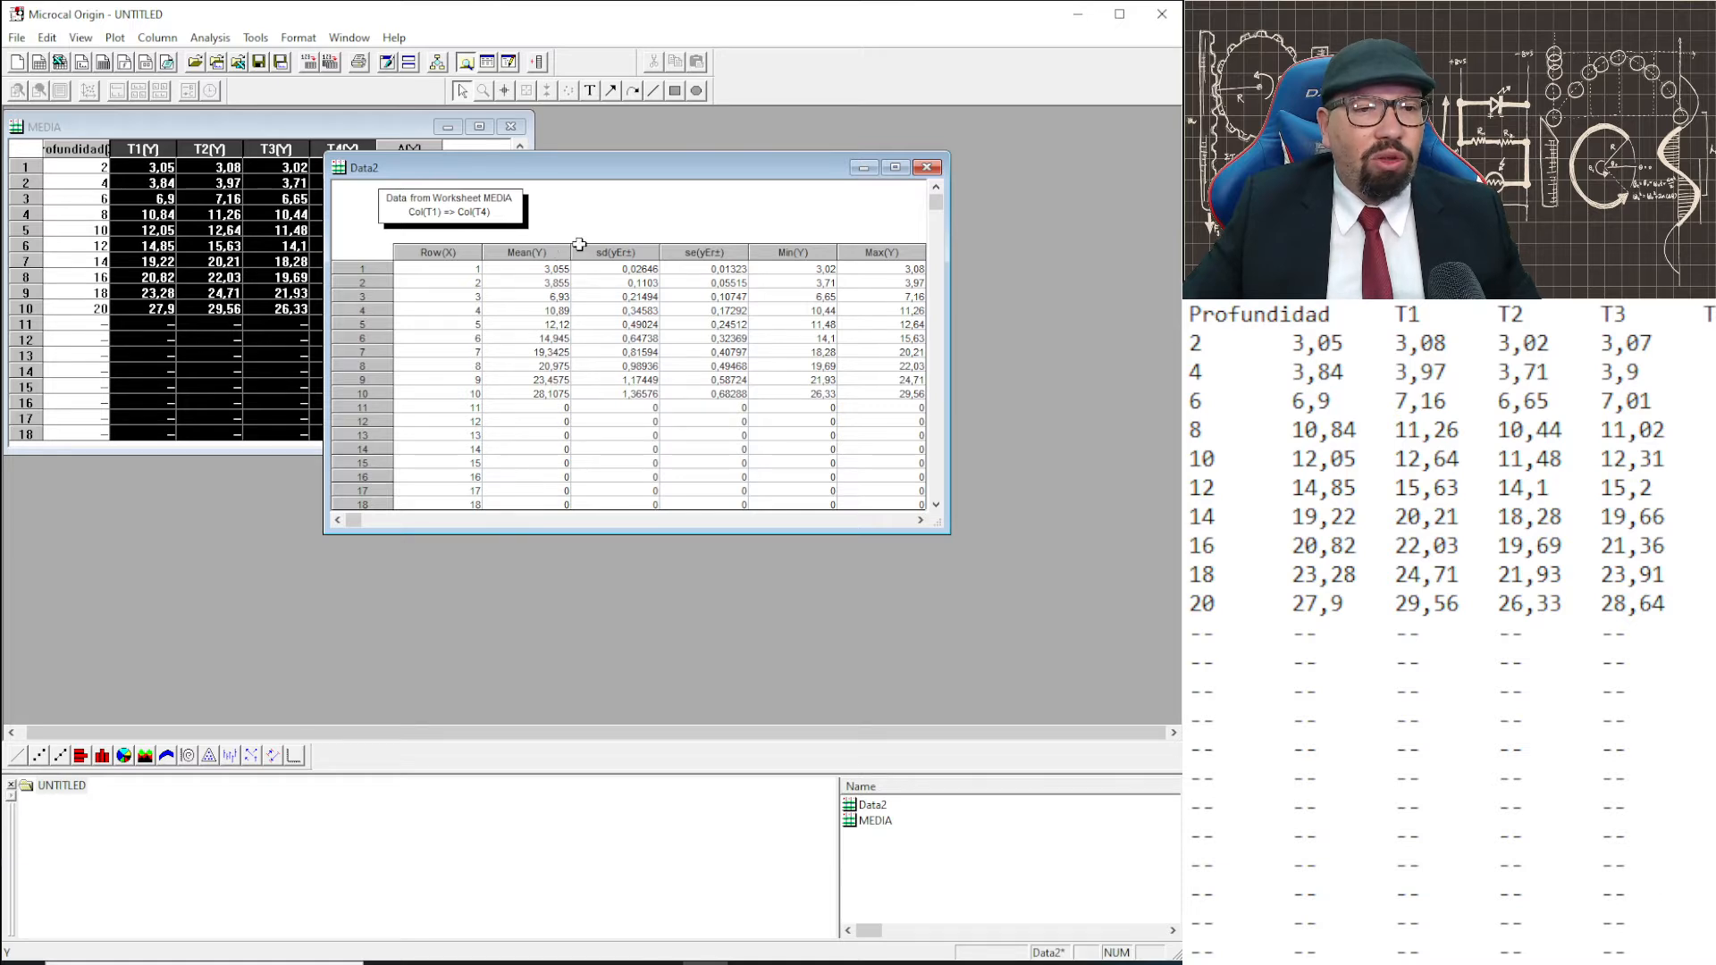
click(524, 253)
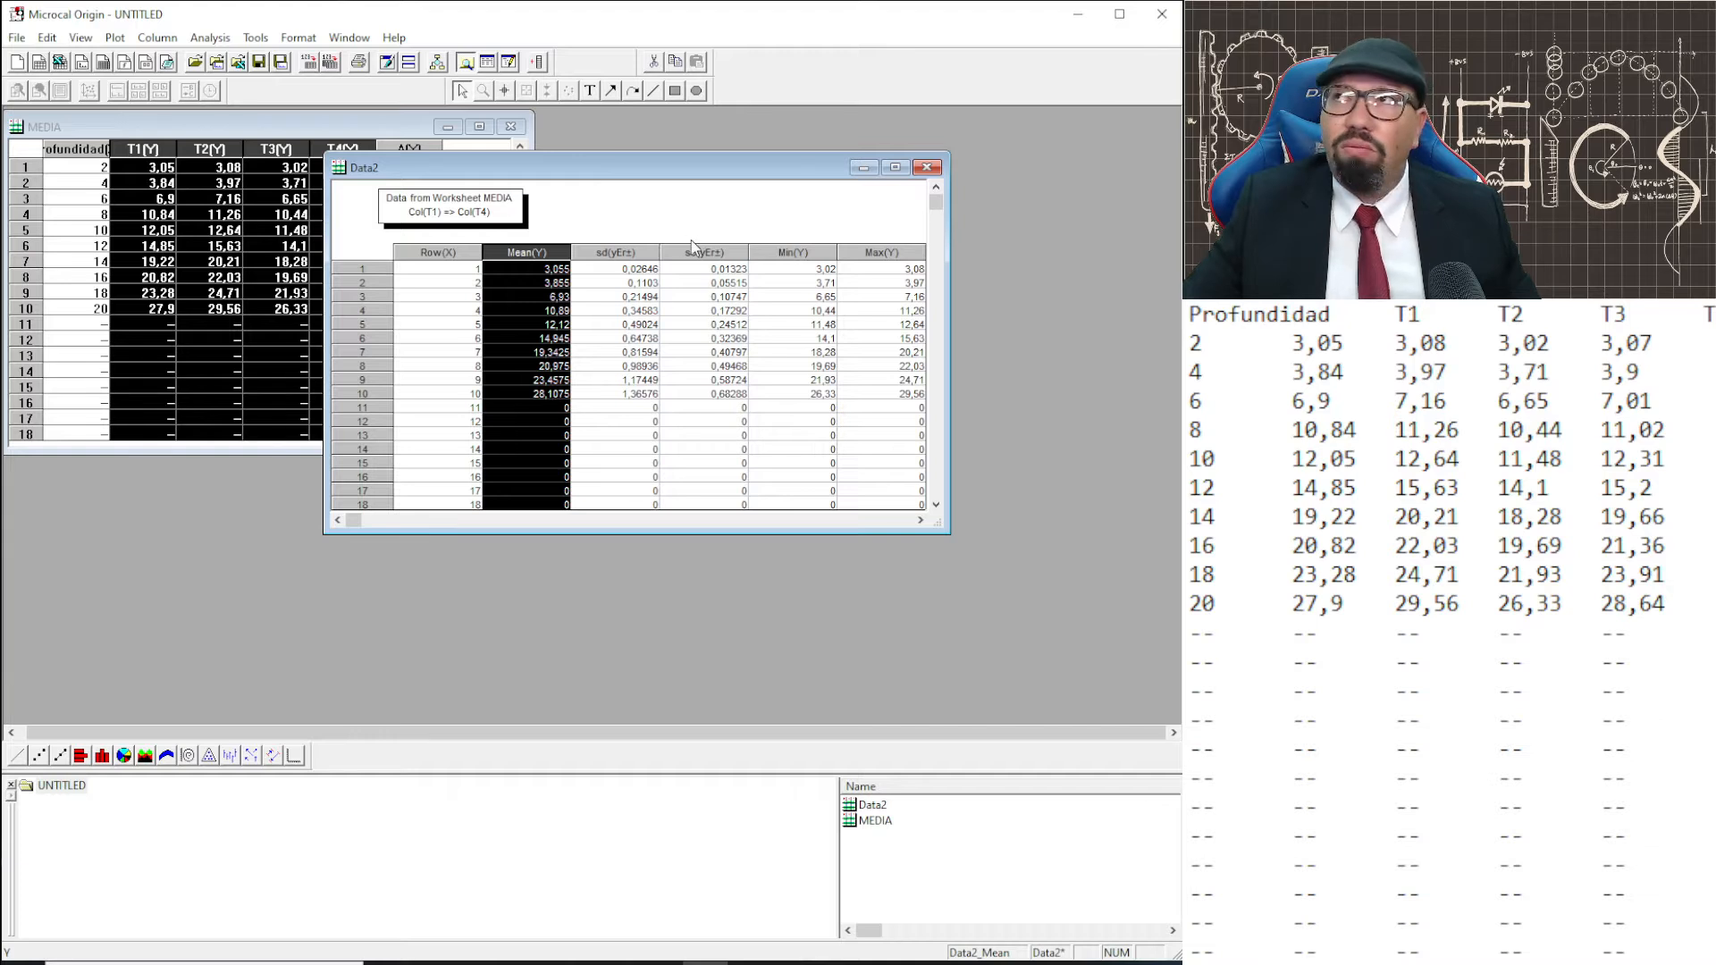
click(634, 226)
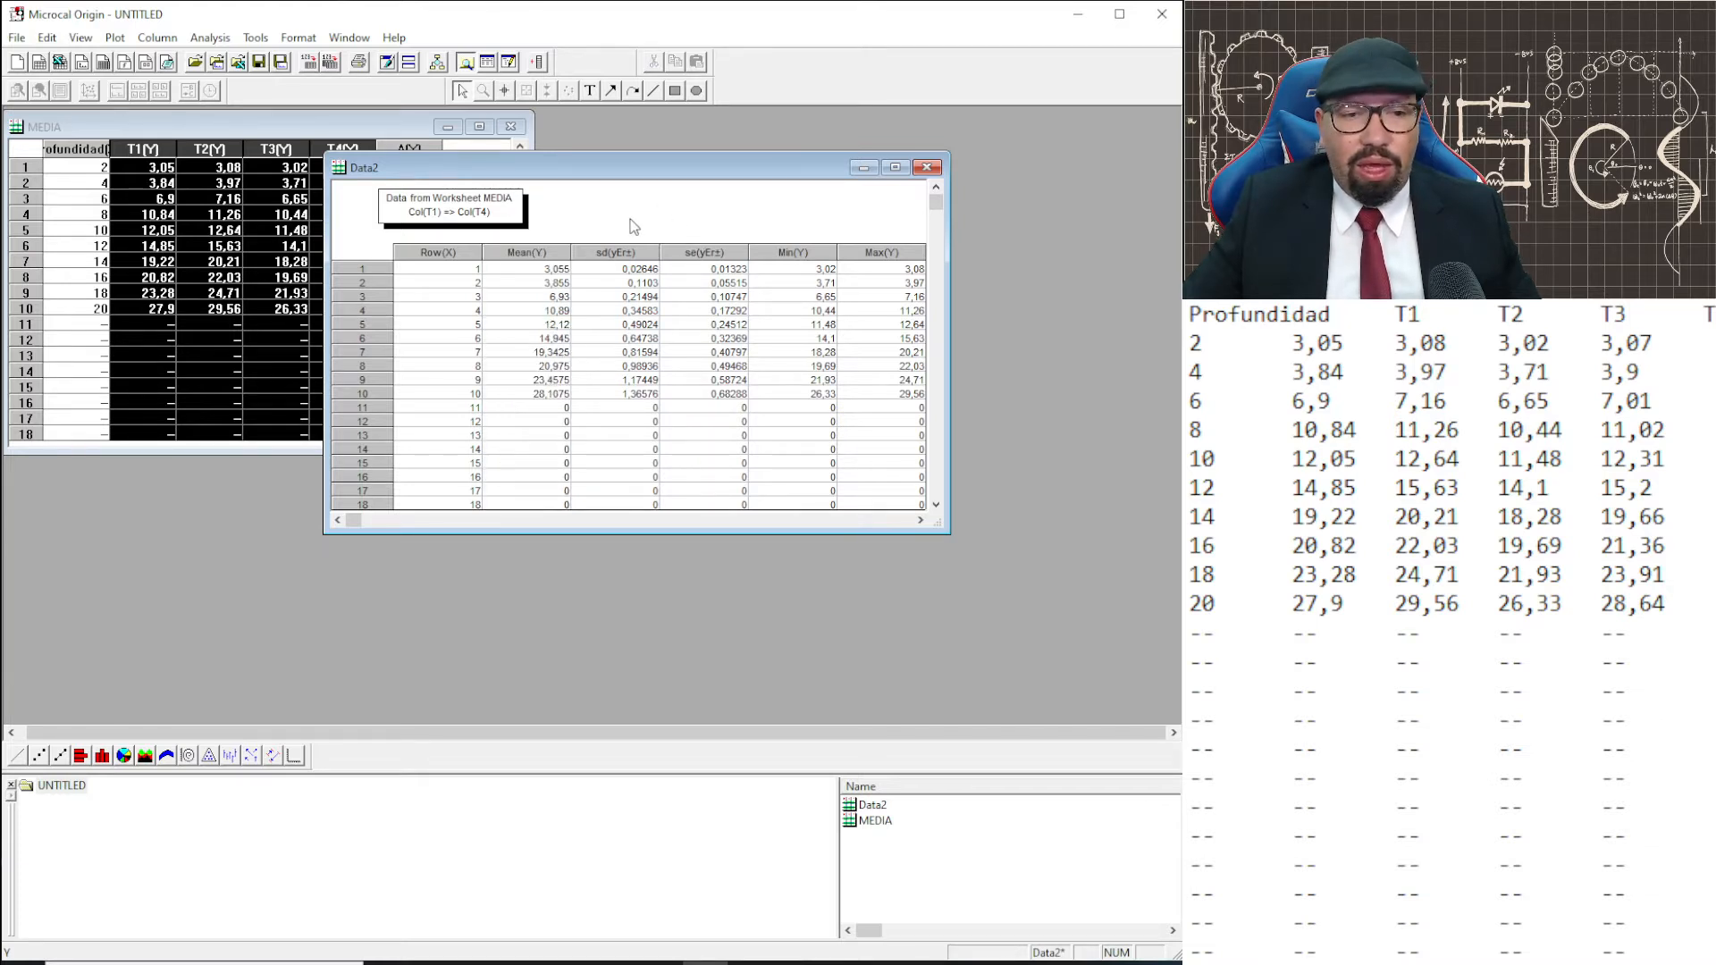
click(615, 254)
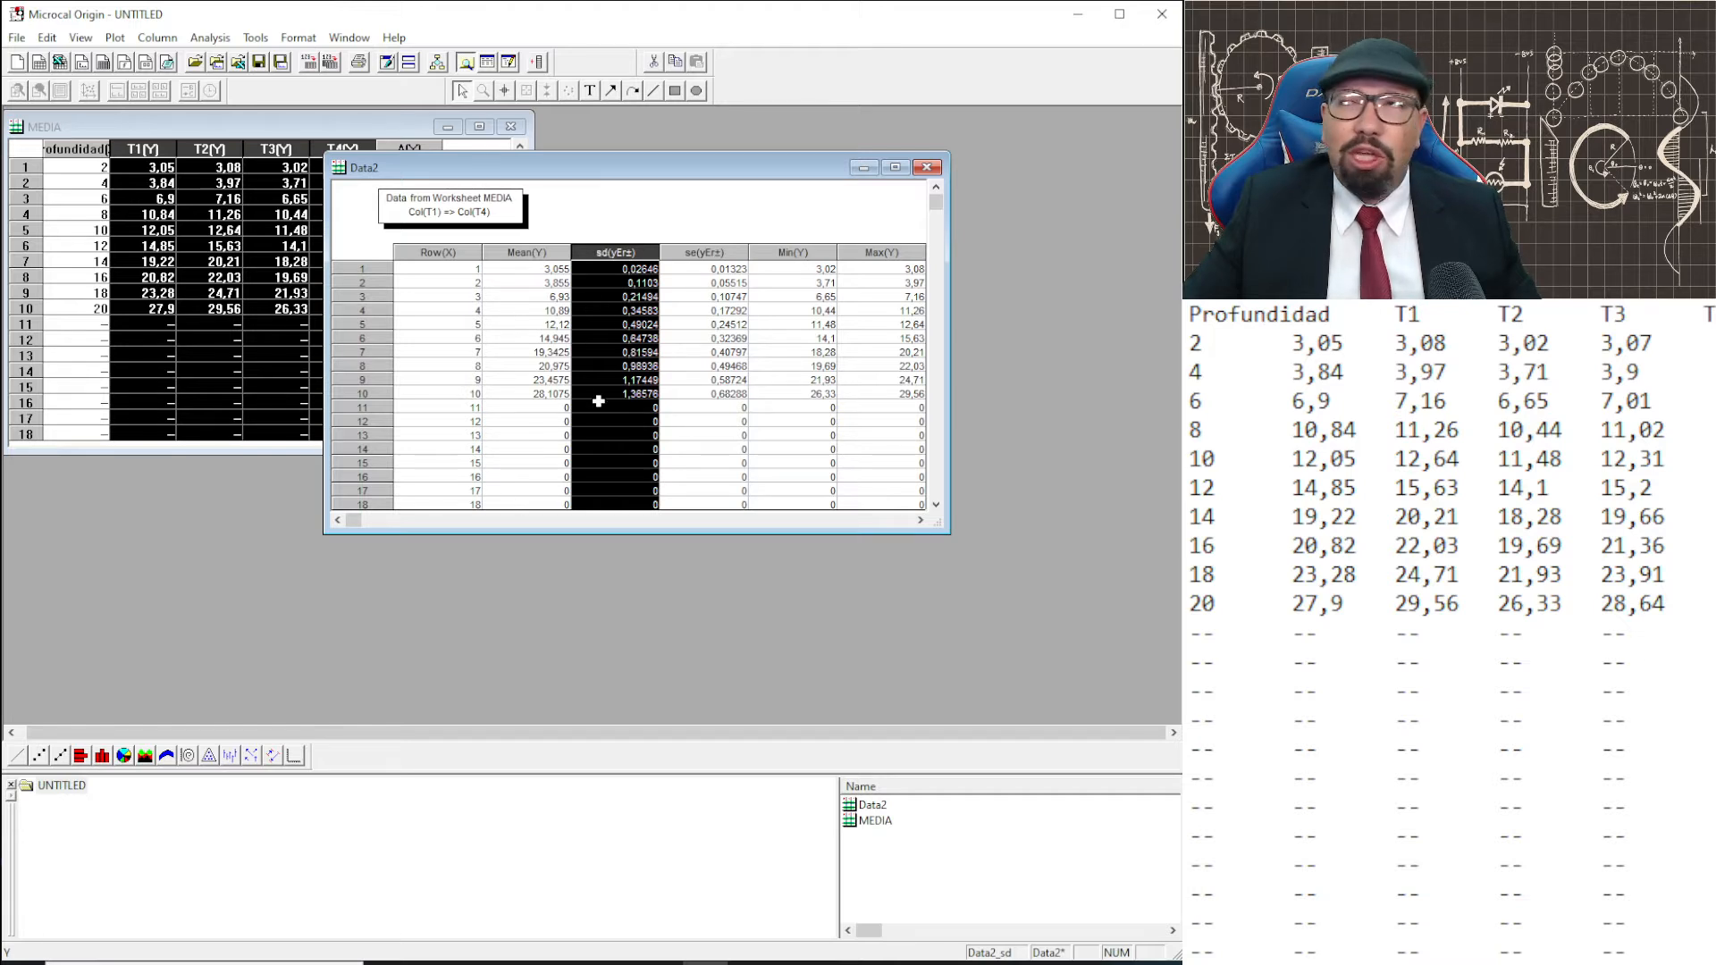
click(613, 220)
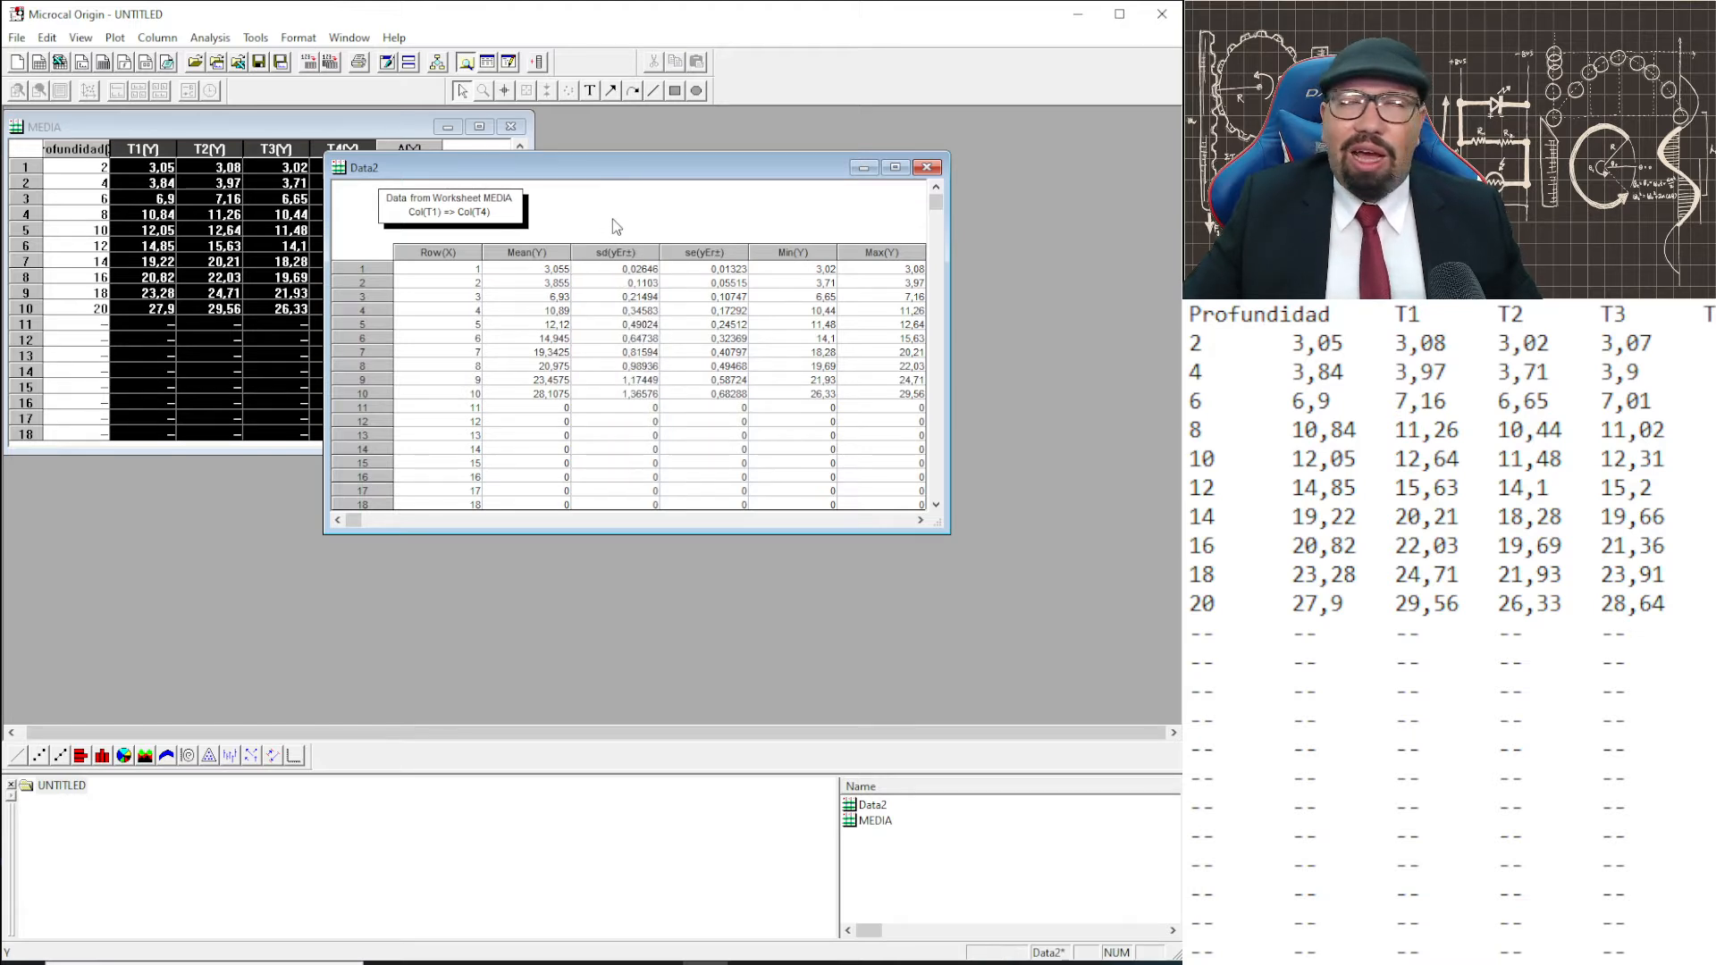
click(708, 254)
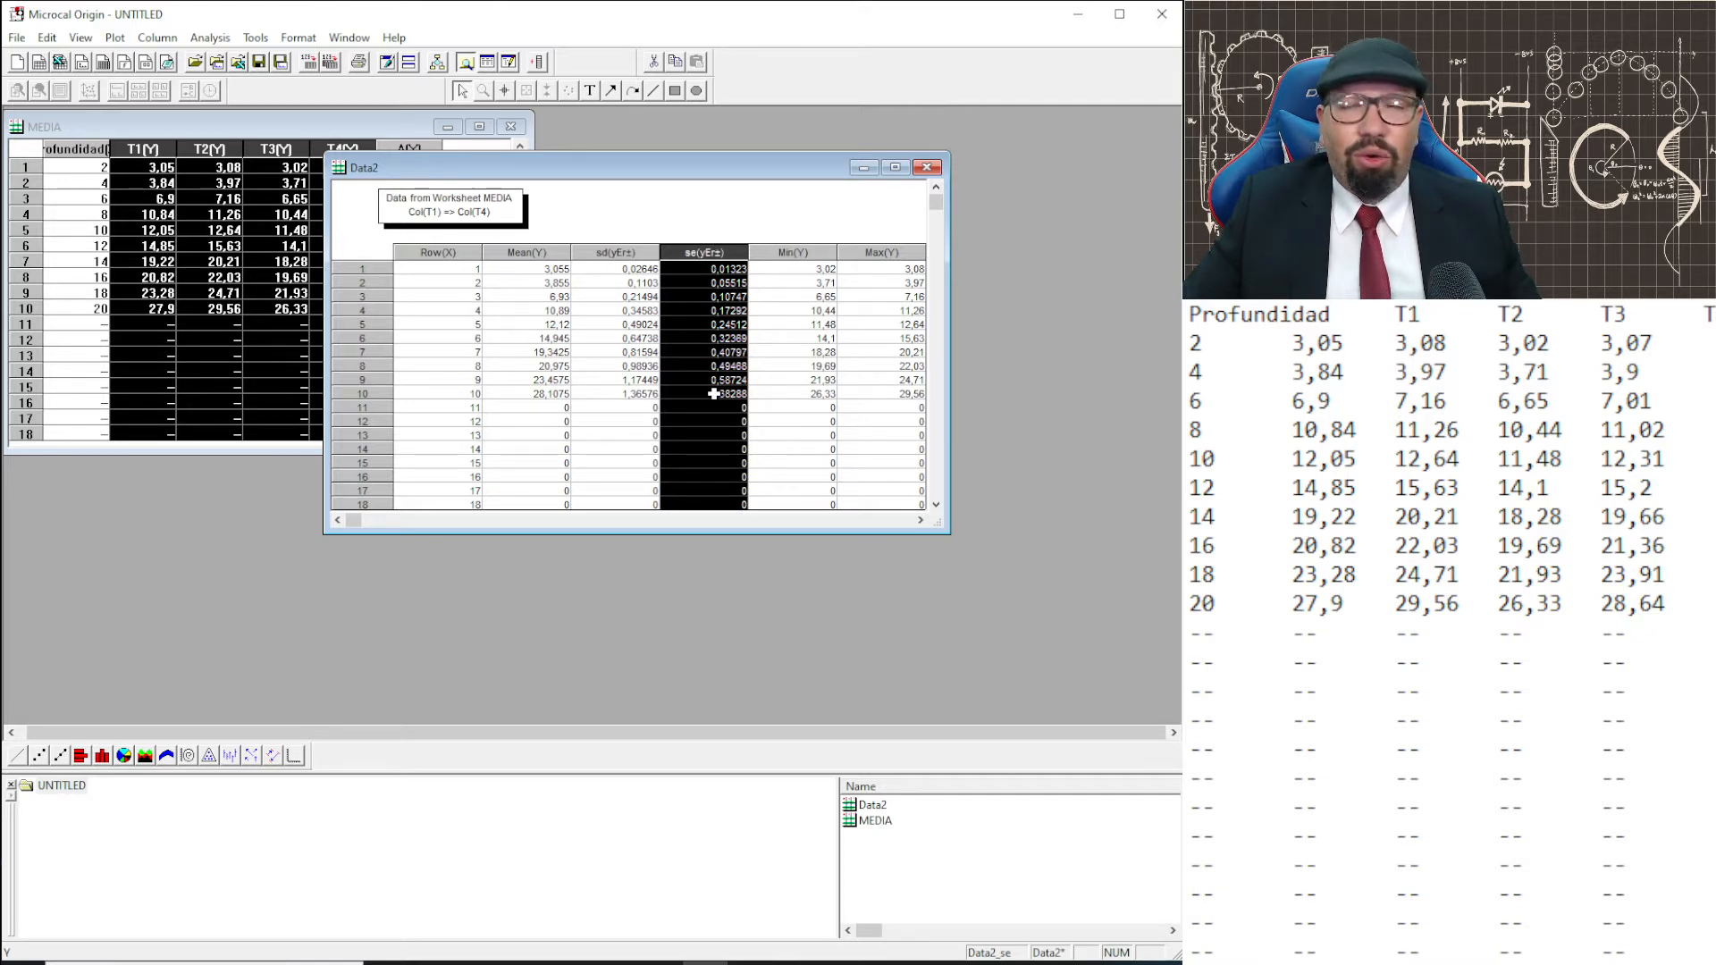
click(607, 253)
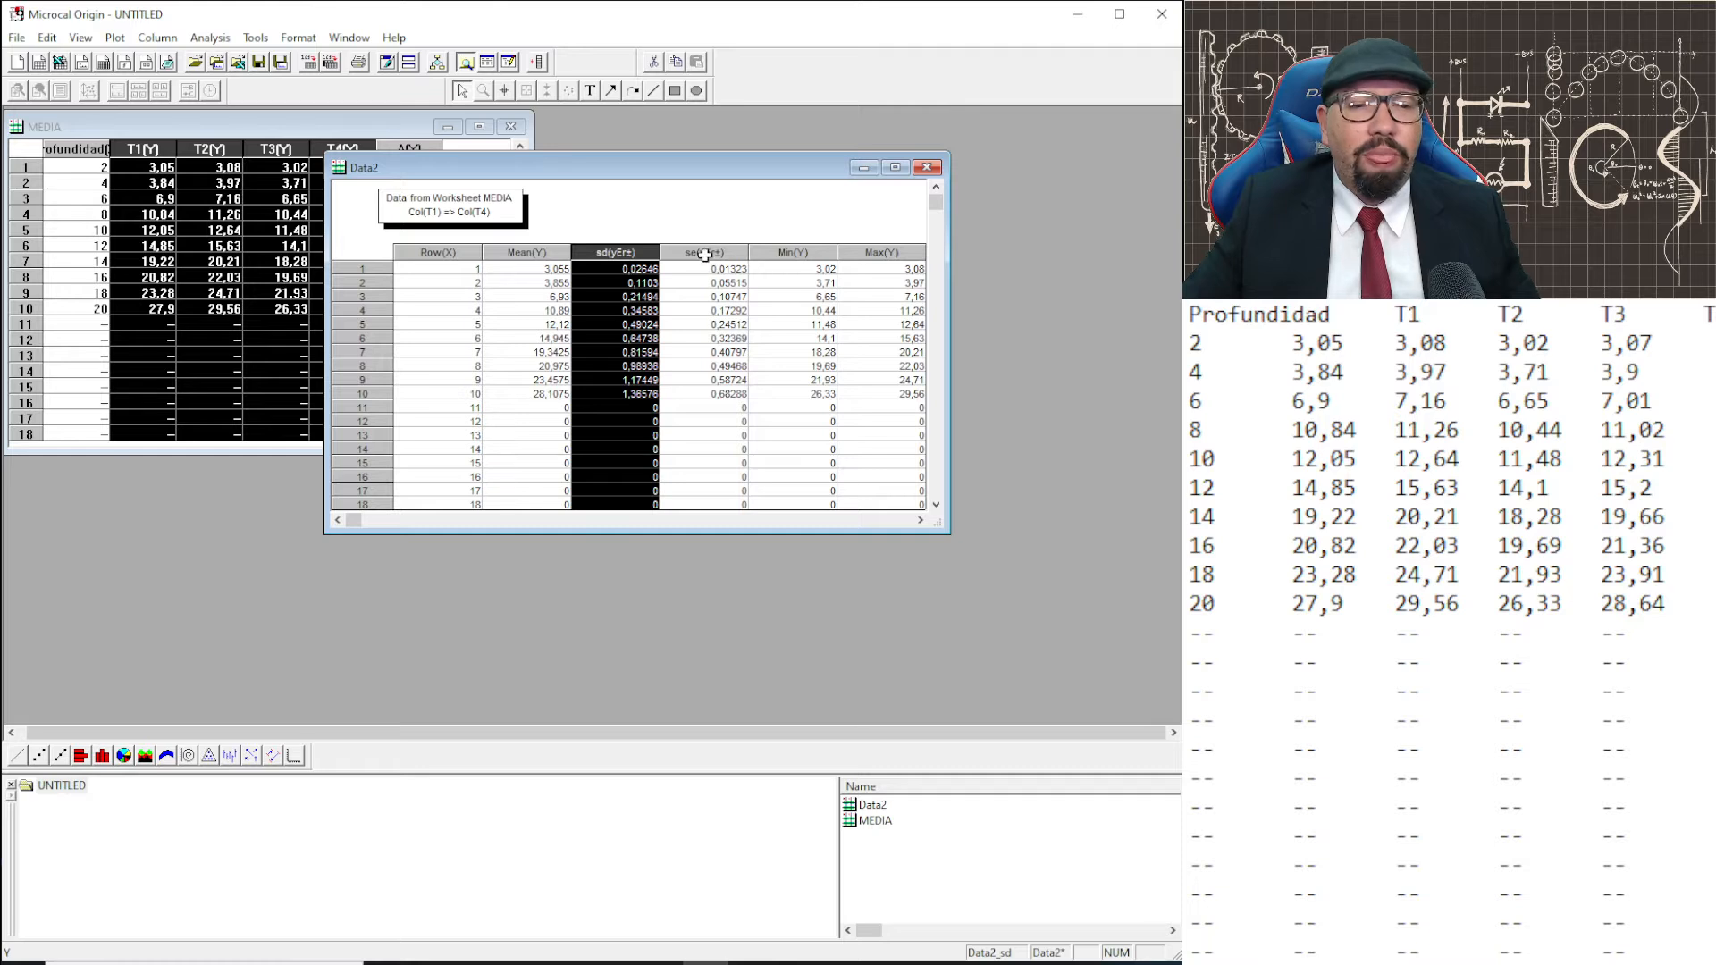
Reposition and widen the statistics worksheet to show every column, and examine its Min, Max and Range columns.
drag(738, 168, 593, 161)
click(650, 245)
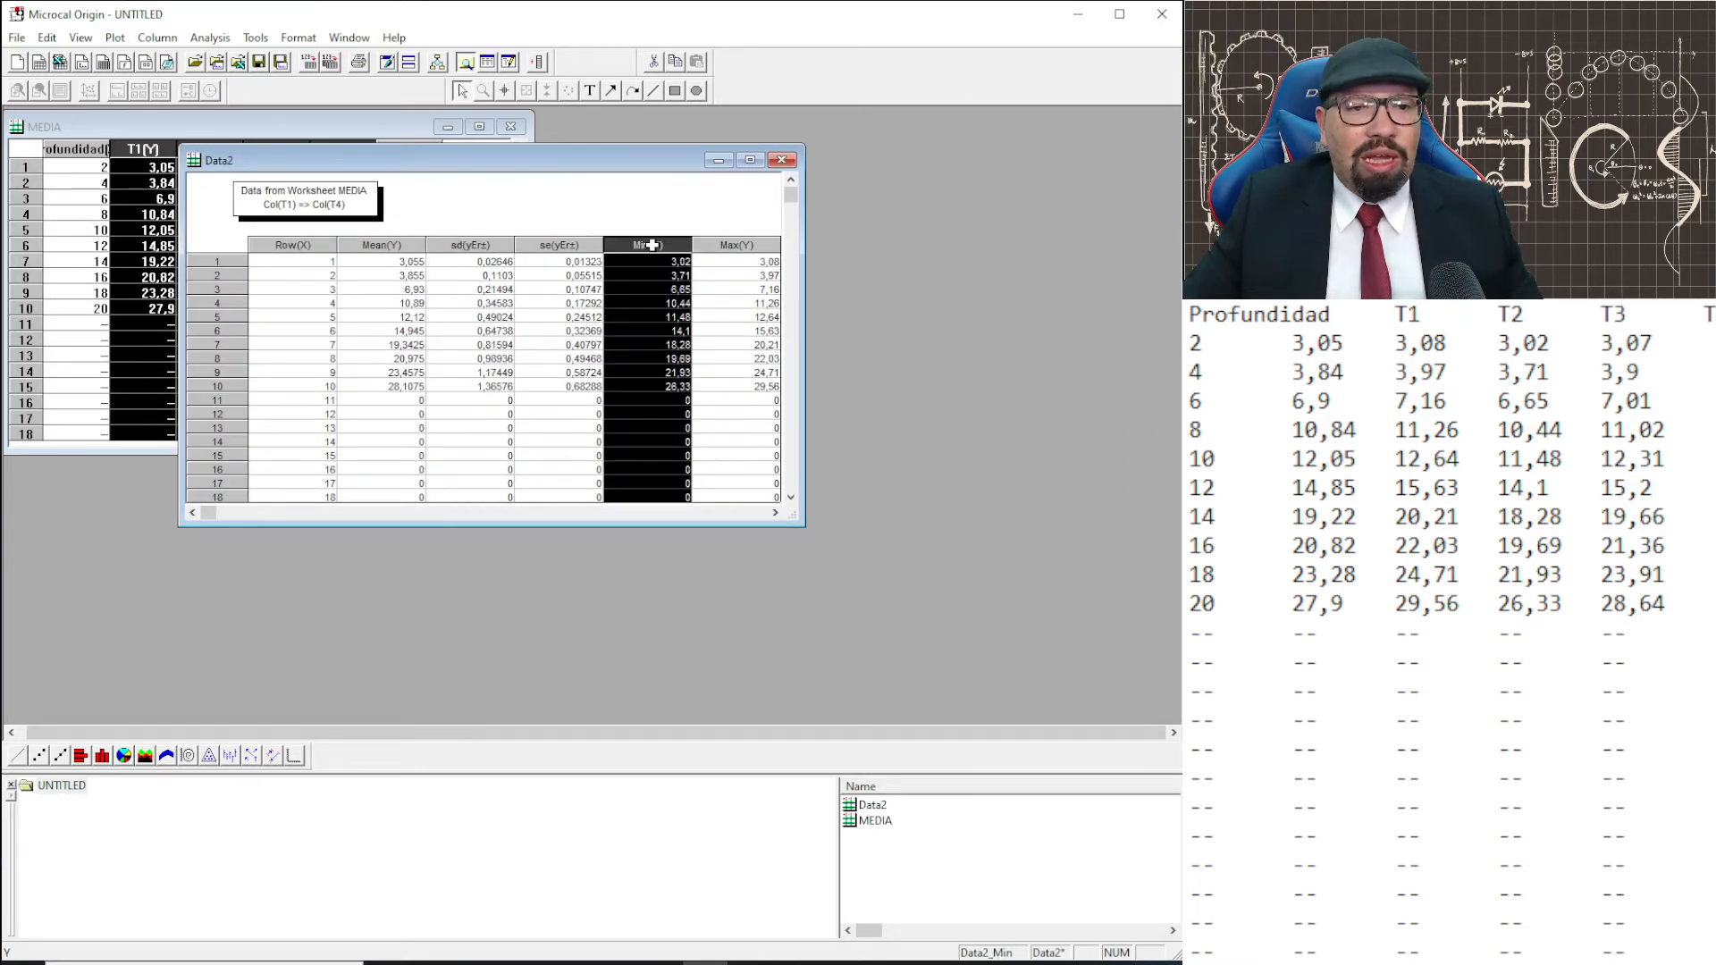
click(736, 245)
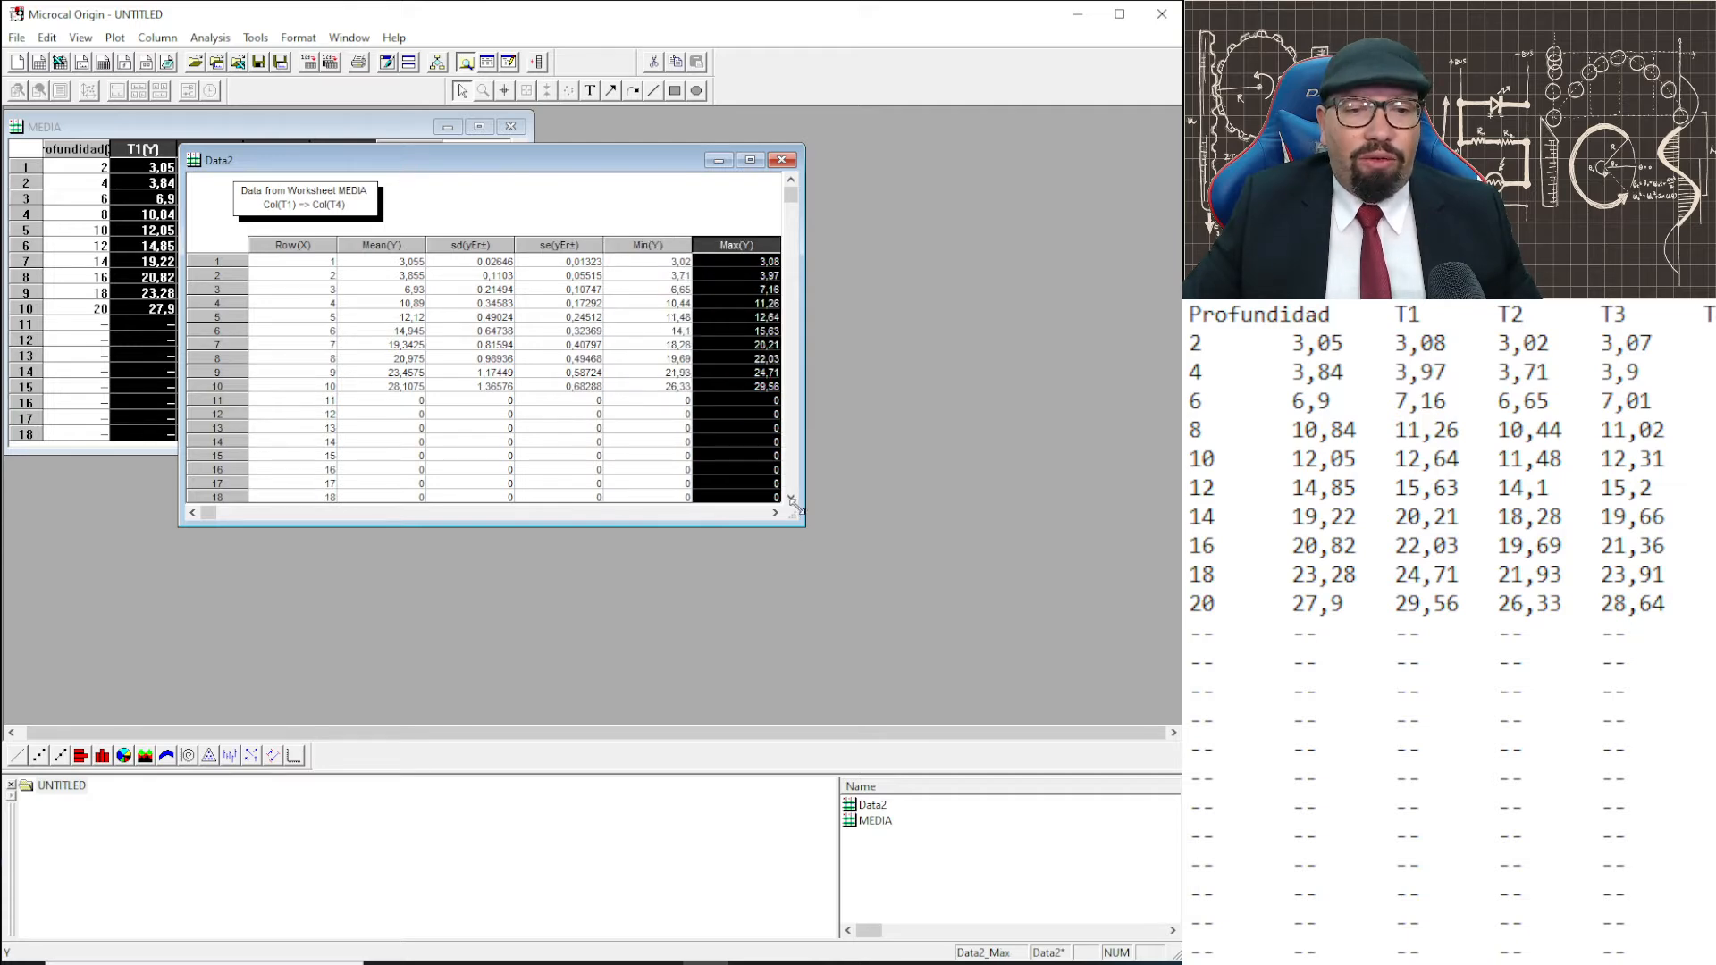
drag(803, 525, 994, 575)
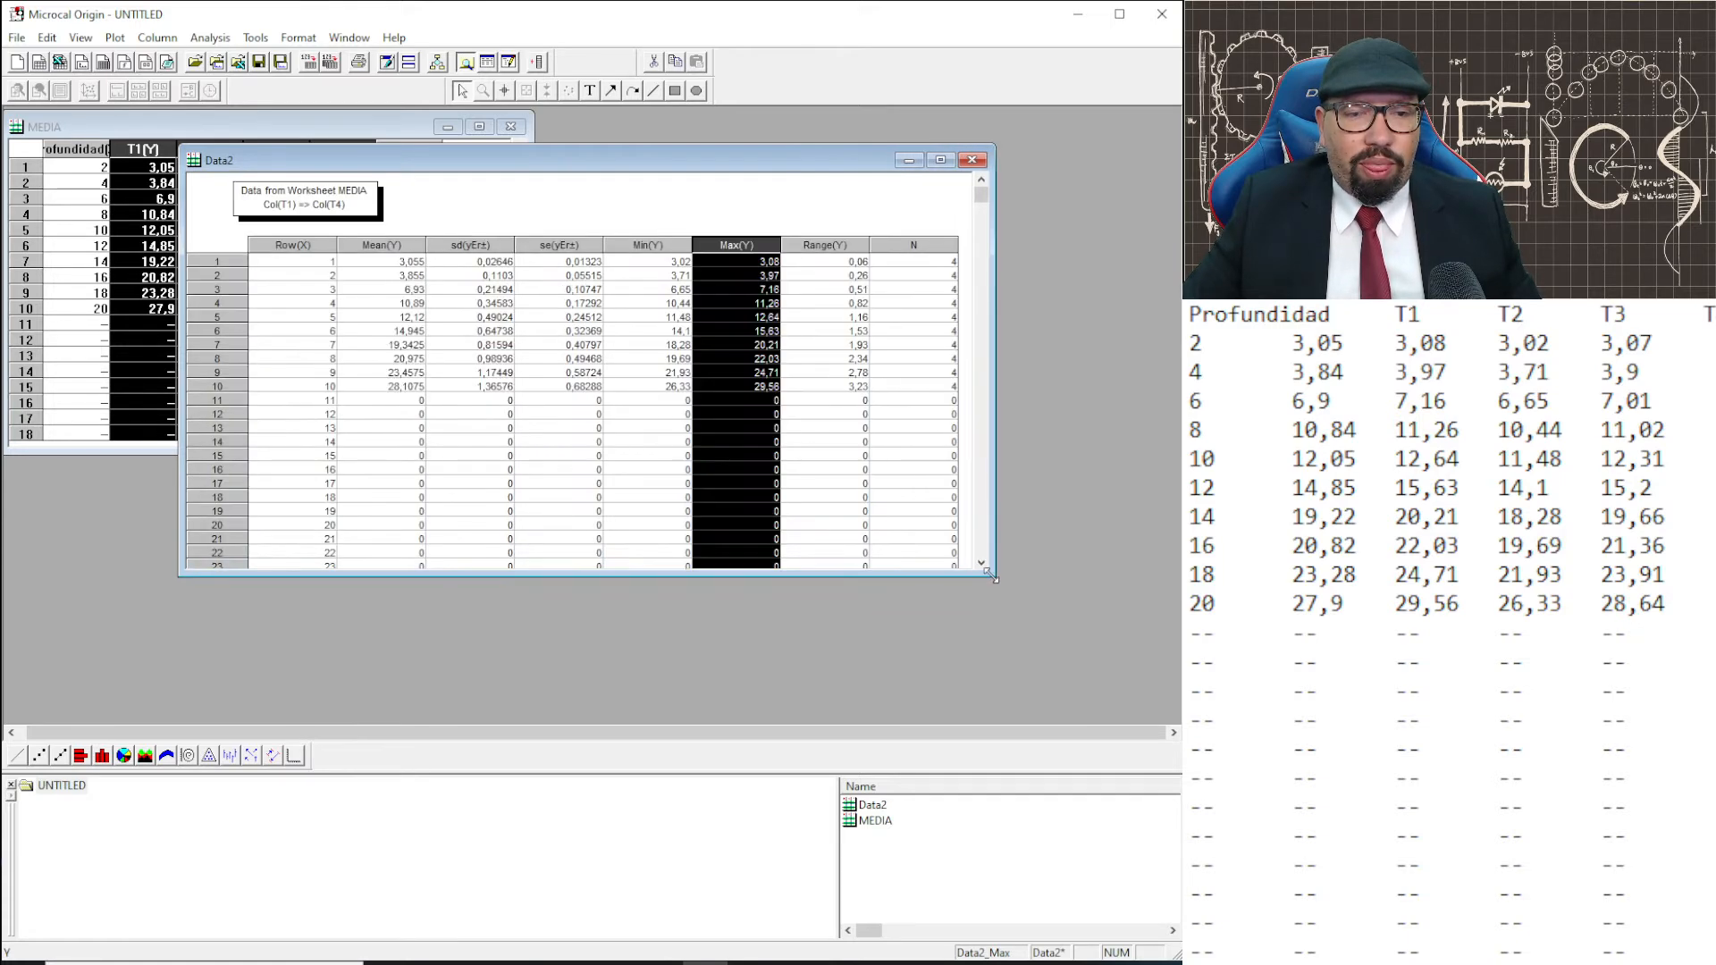
click(822, 245)
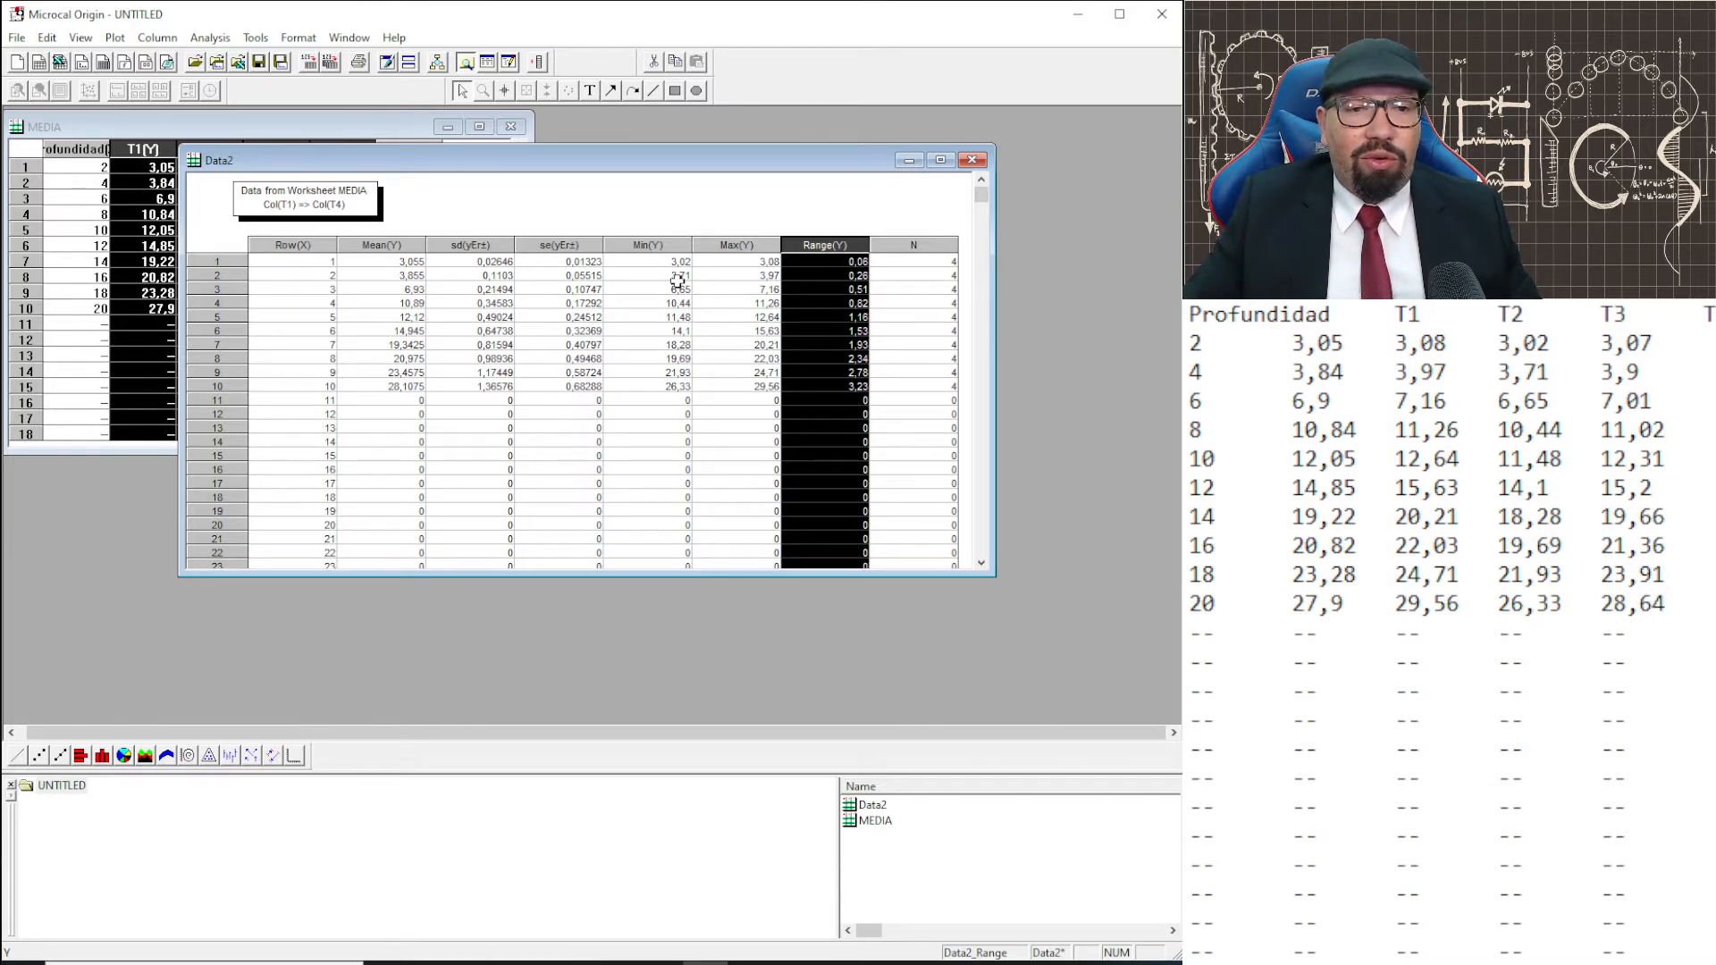
Examine the Range and N columns of the row statistics worksheet.
click(863, 207)
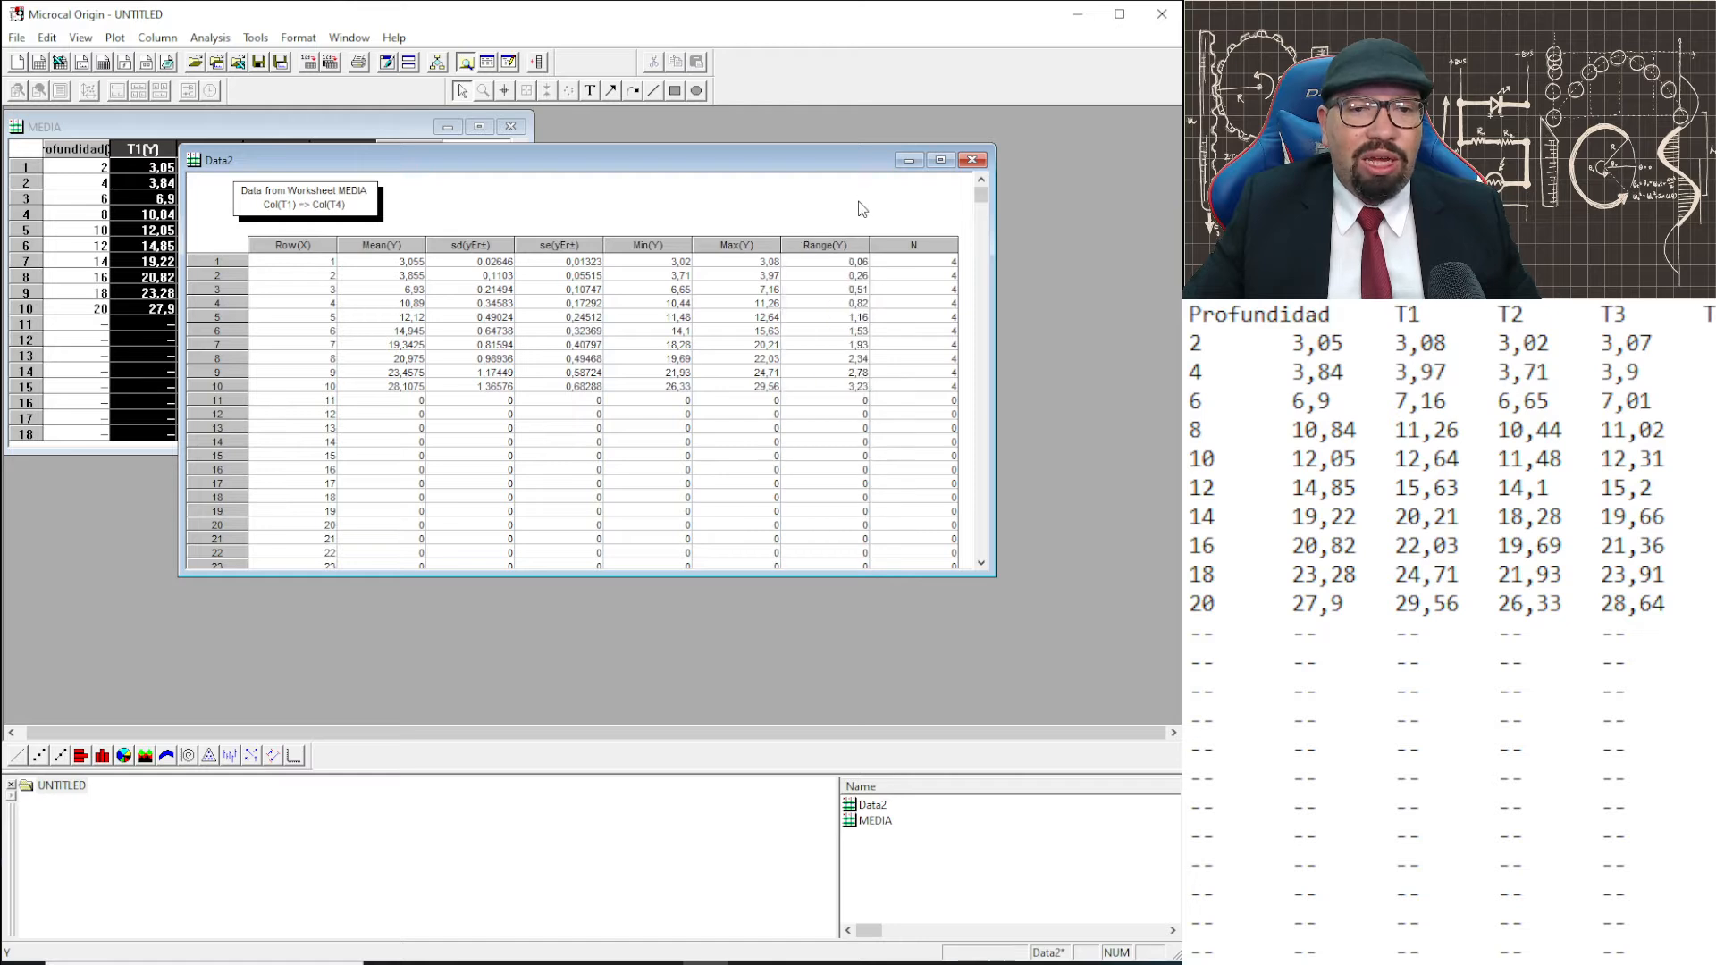
click(837, 245)
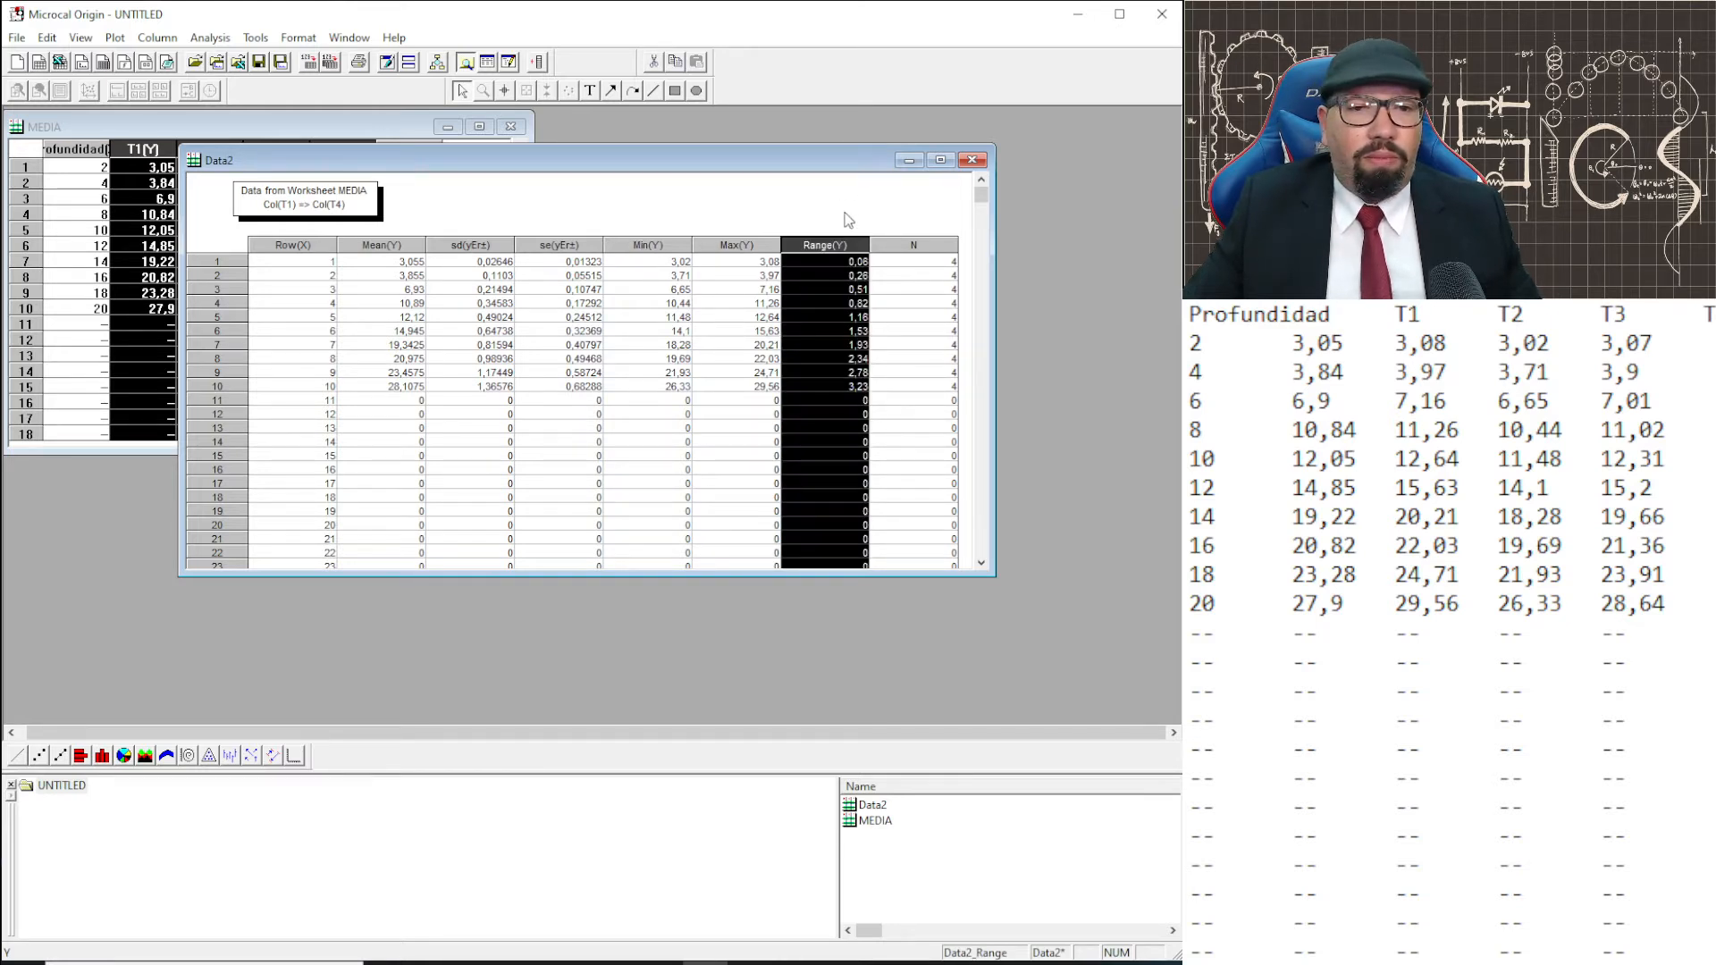
click(849, 204)
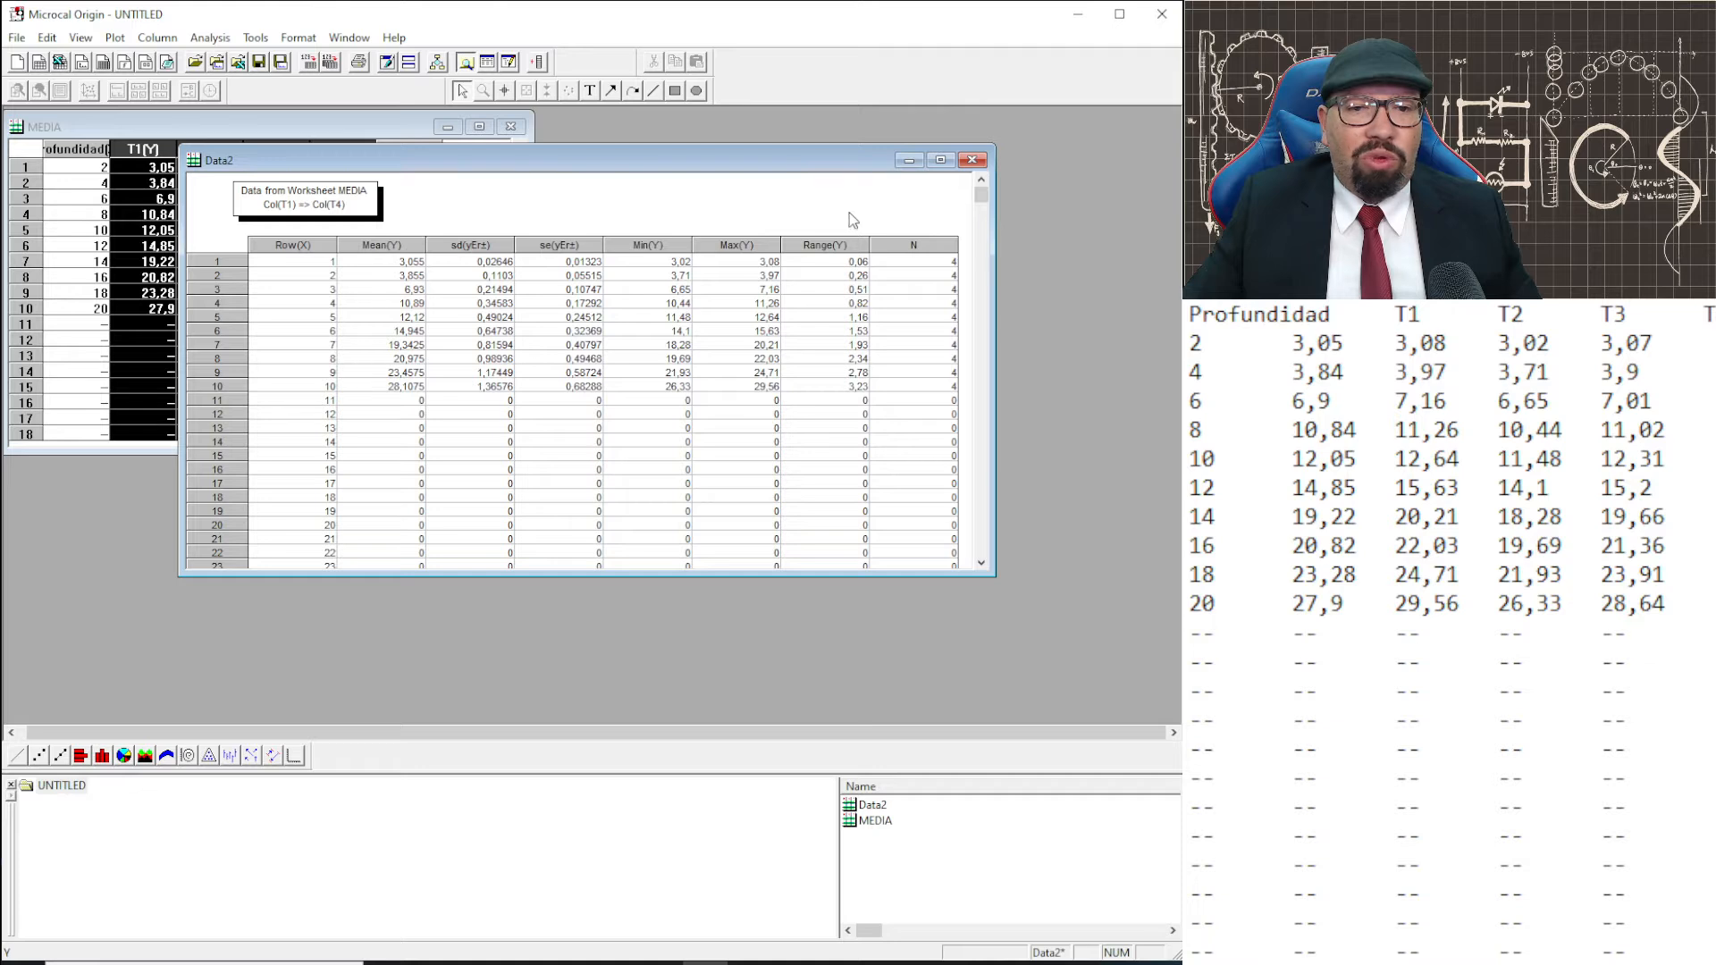
click(918, 247)
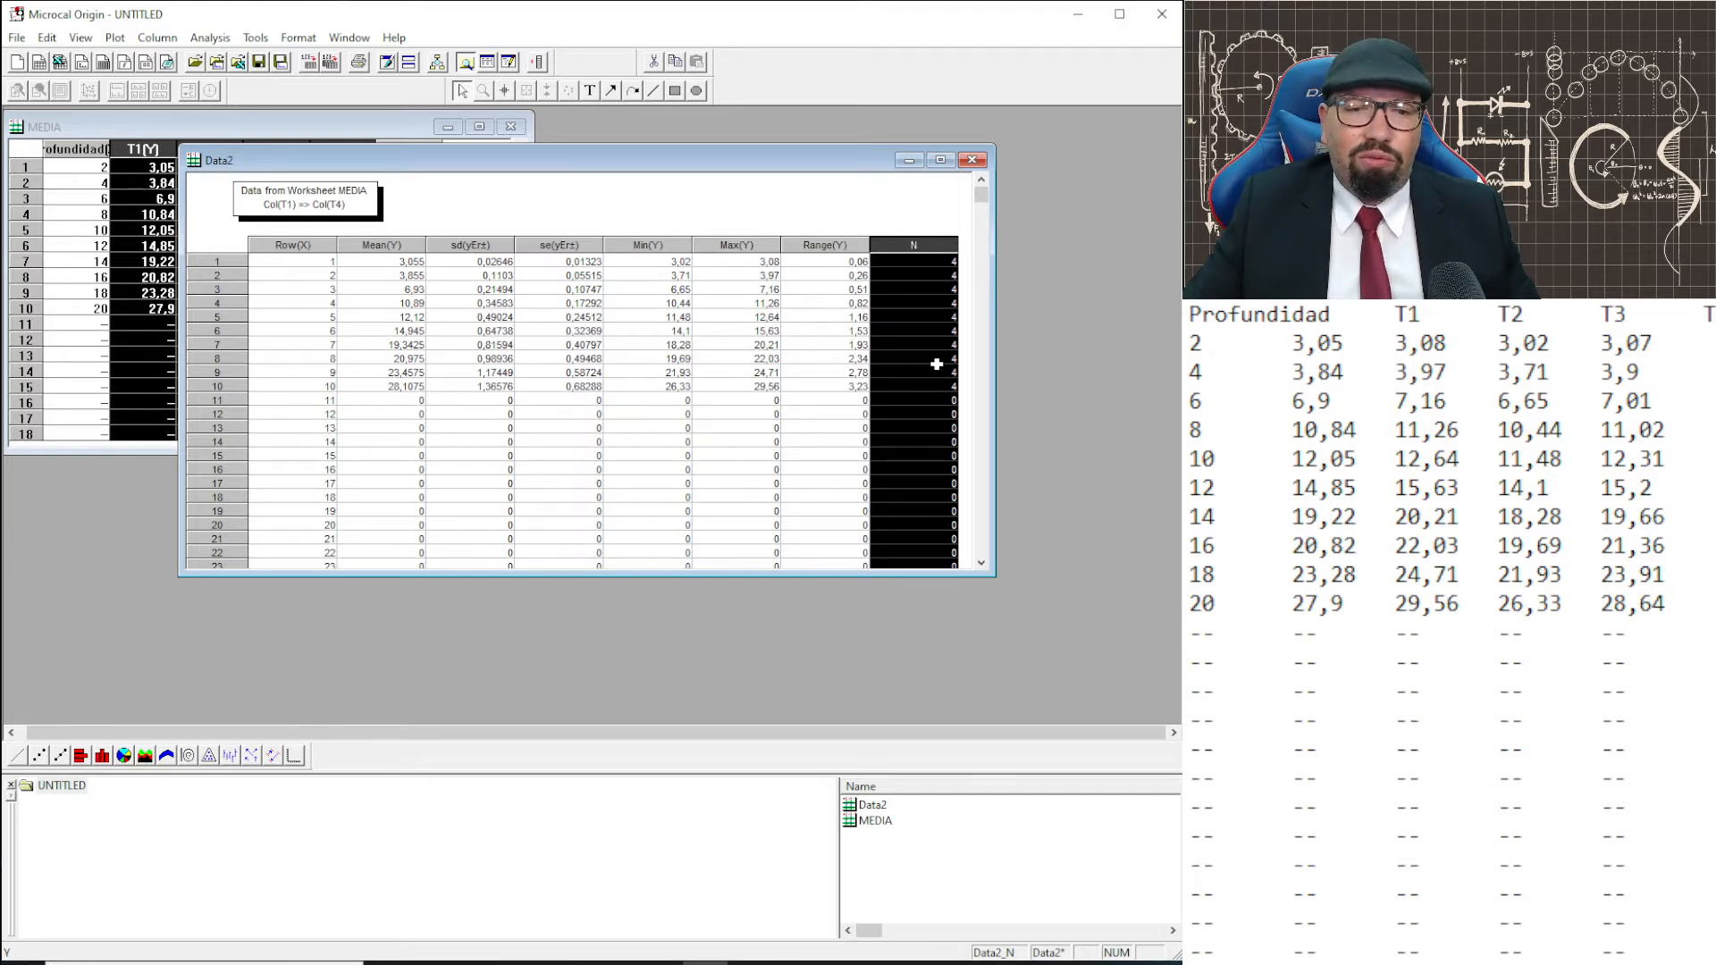
click(882, 204)
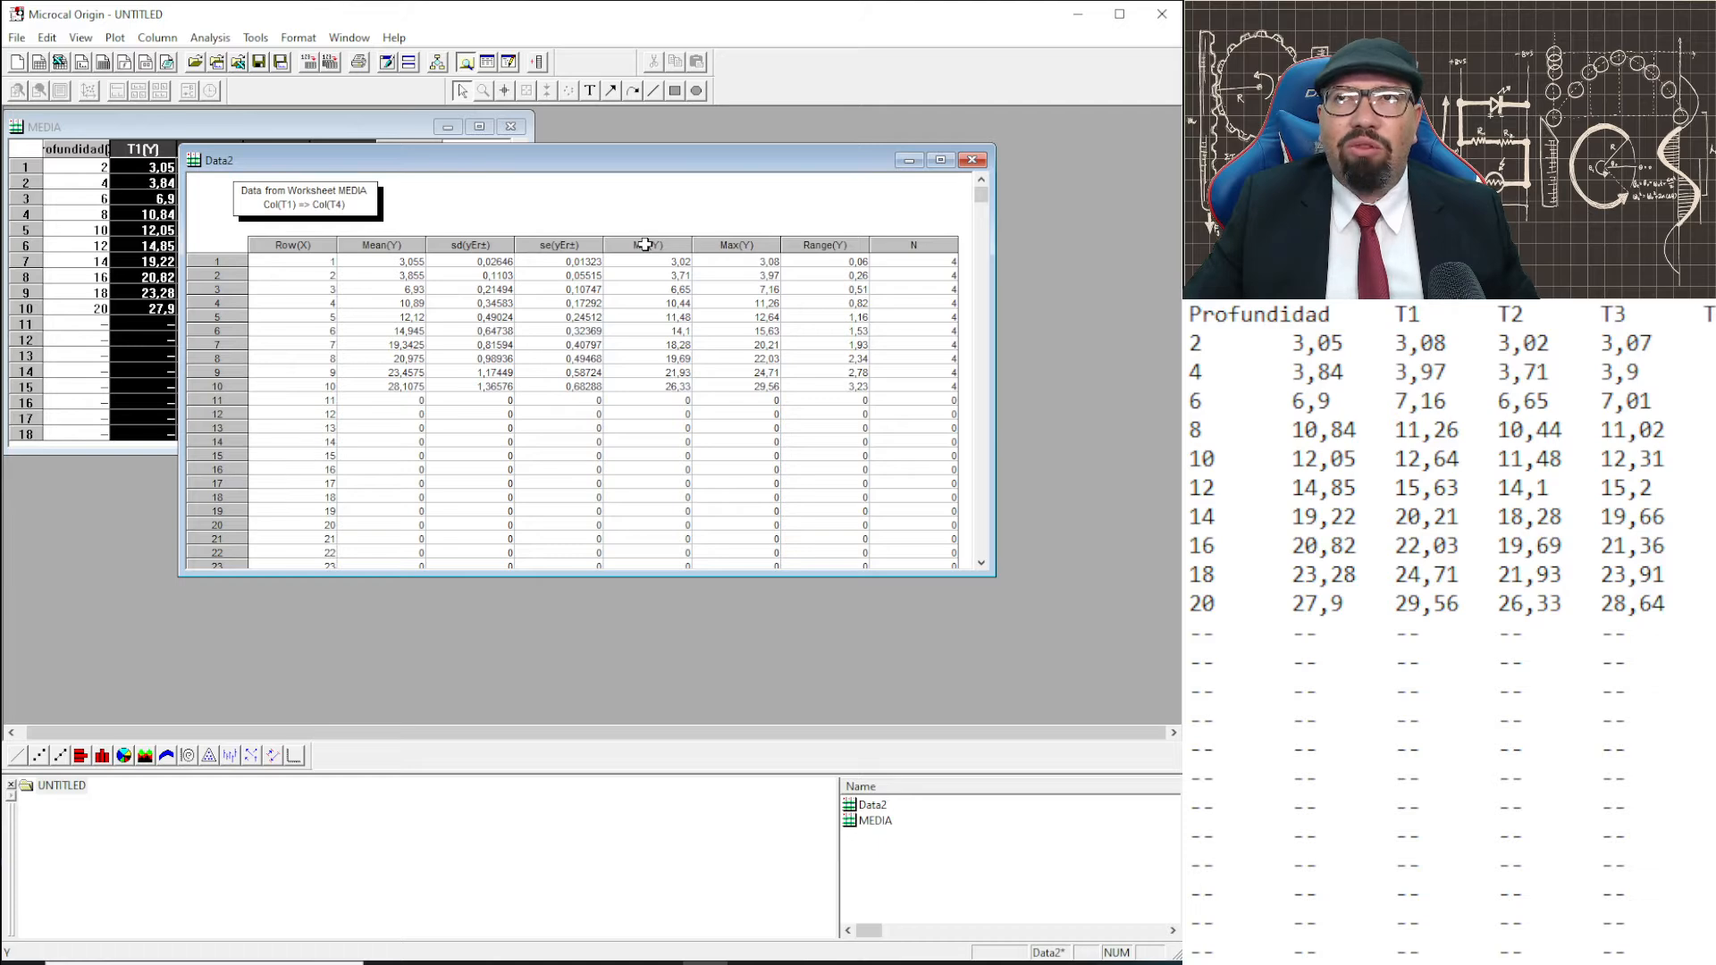
Move the statistics worksheet clear of the MEDIA data and copy its Mean values for rows 1 to 10 into MEDIA's empty column A.
drag(585, 158, 804, 357)
click(473, 191)
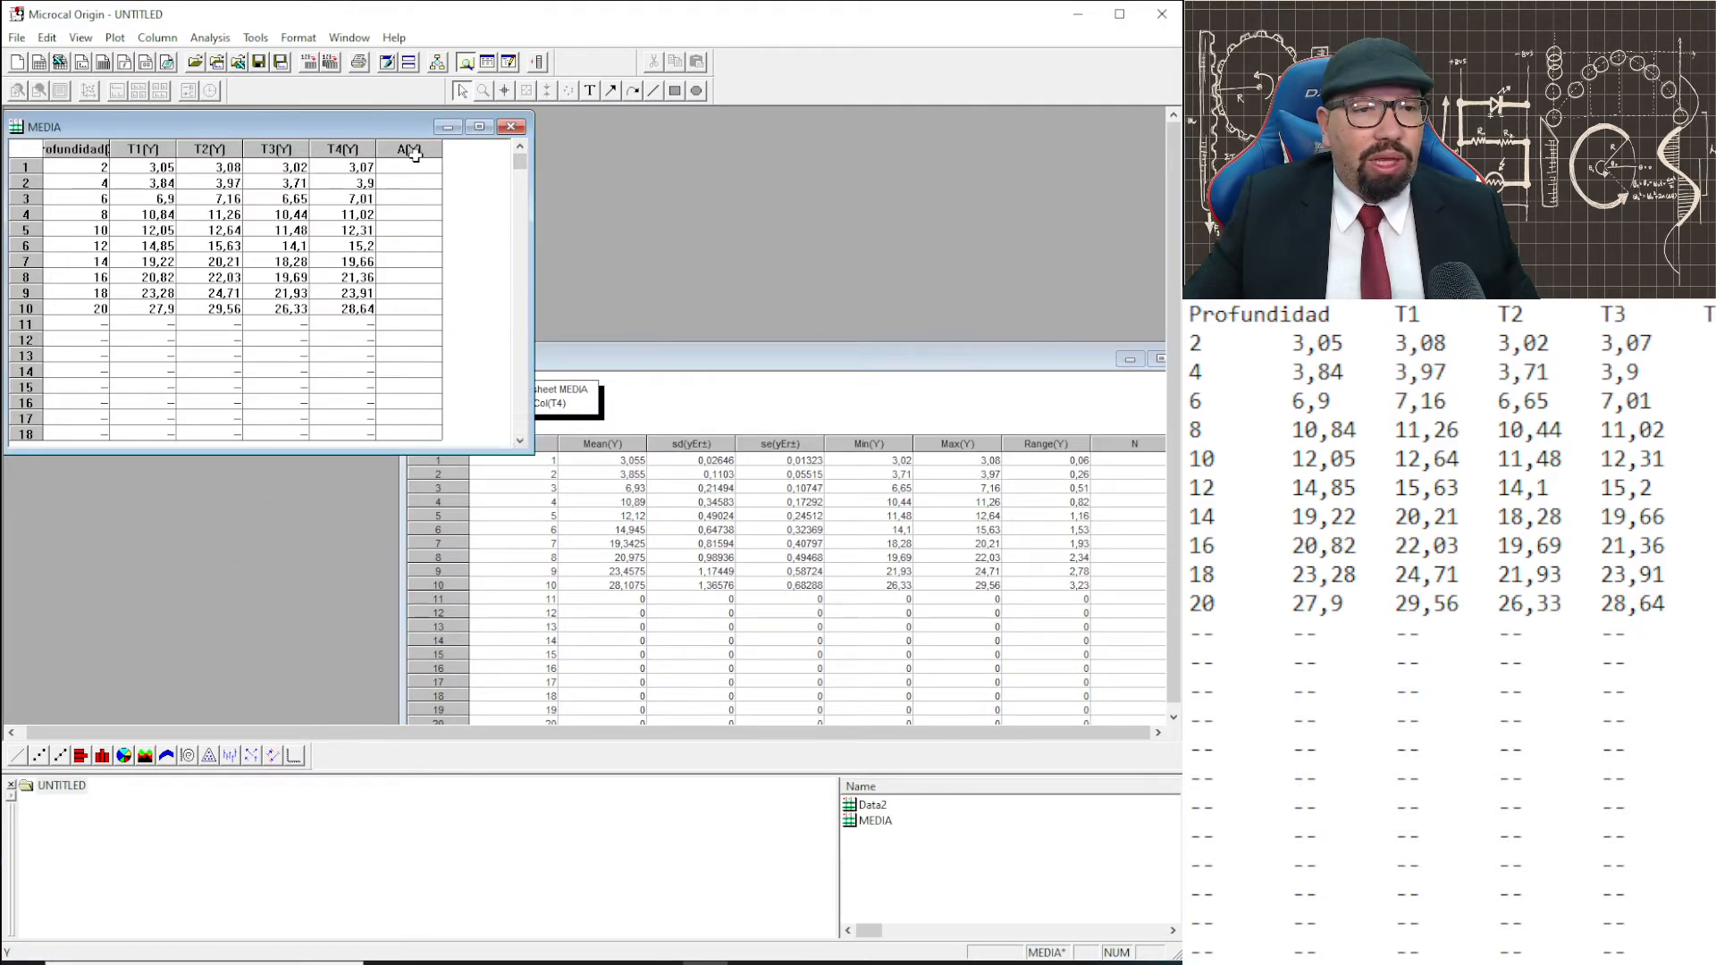
click(409, 150)
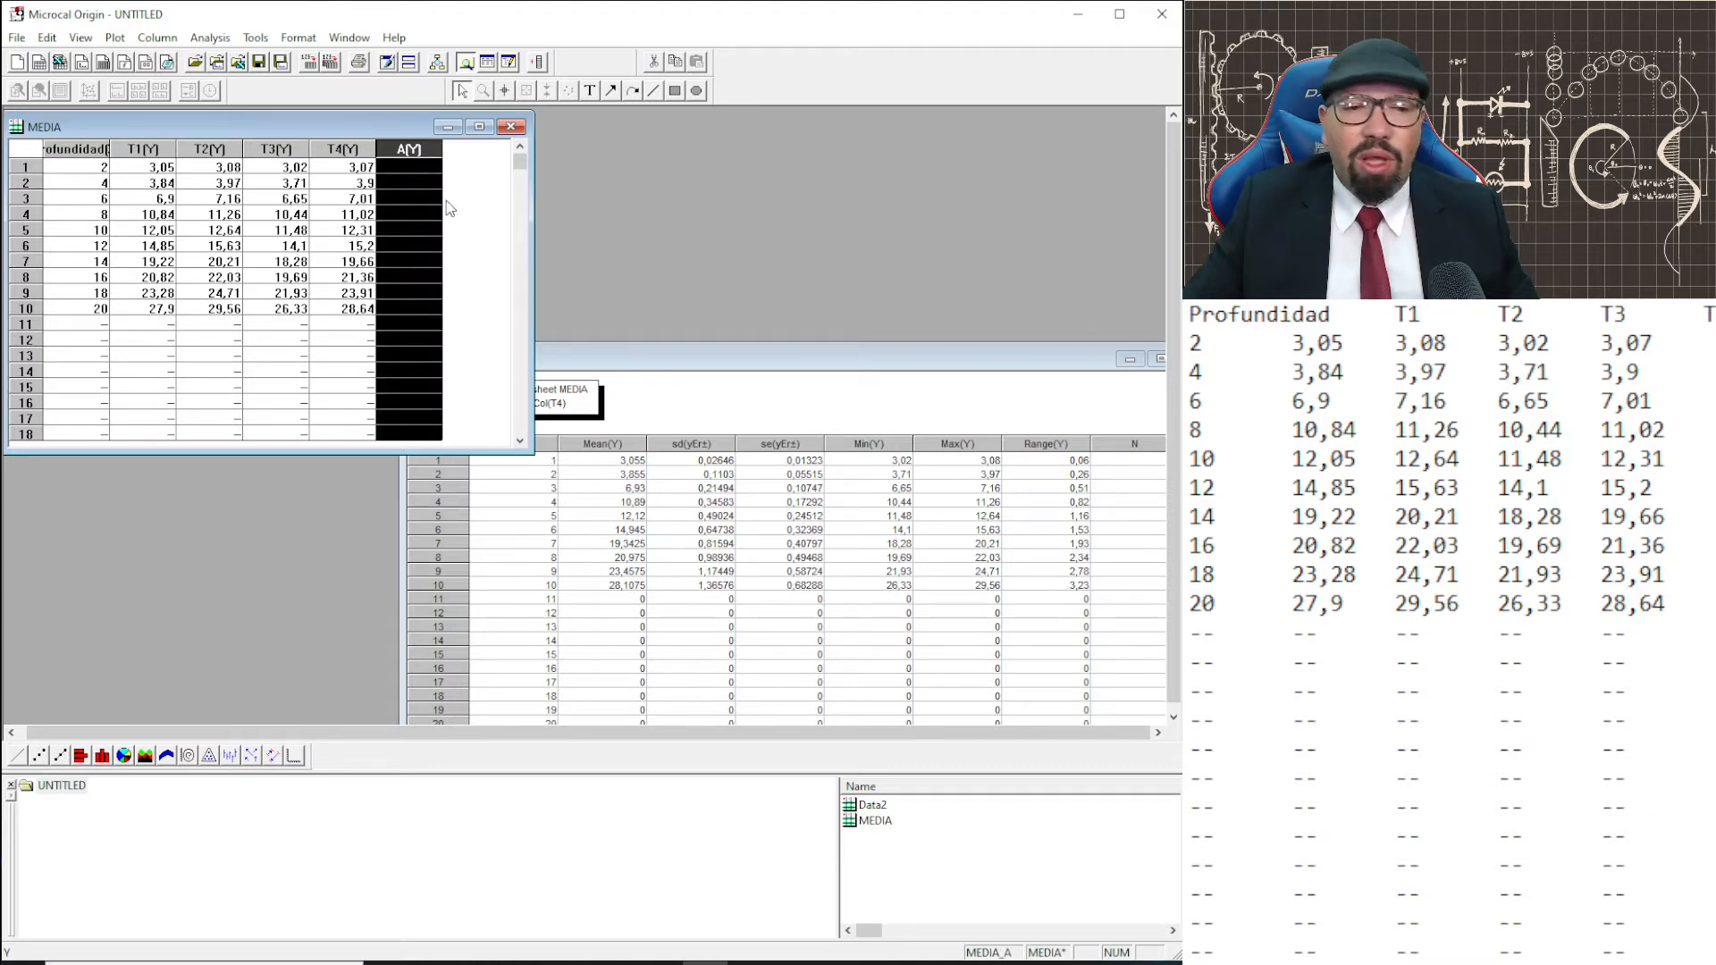
click(681, 432)
drag(617, 460, 399, 148)
key(ctrl+c)
click(398, 149)
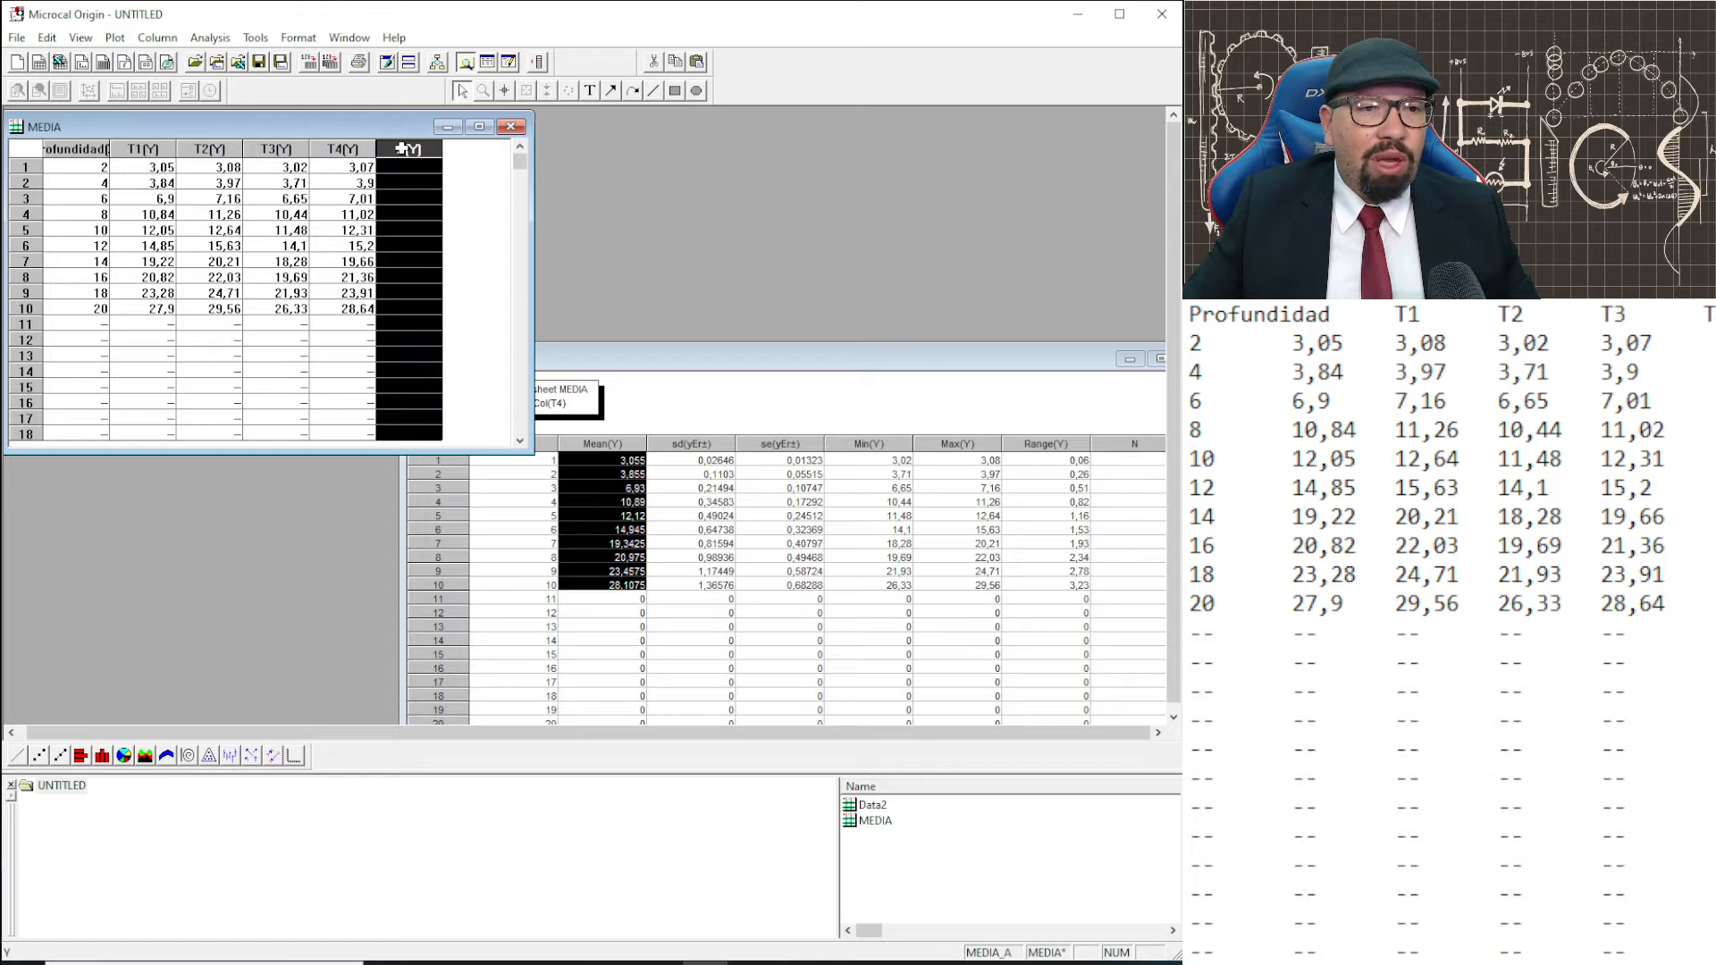
key(ctrl+v)
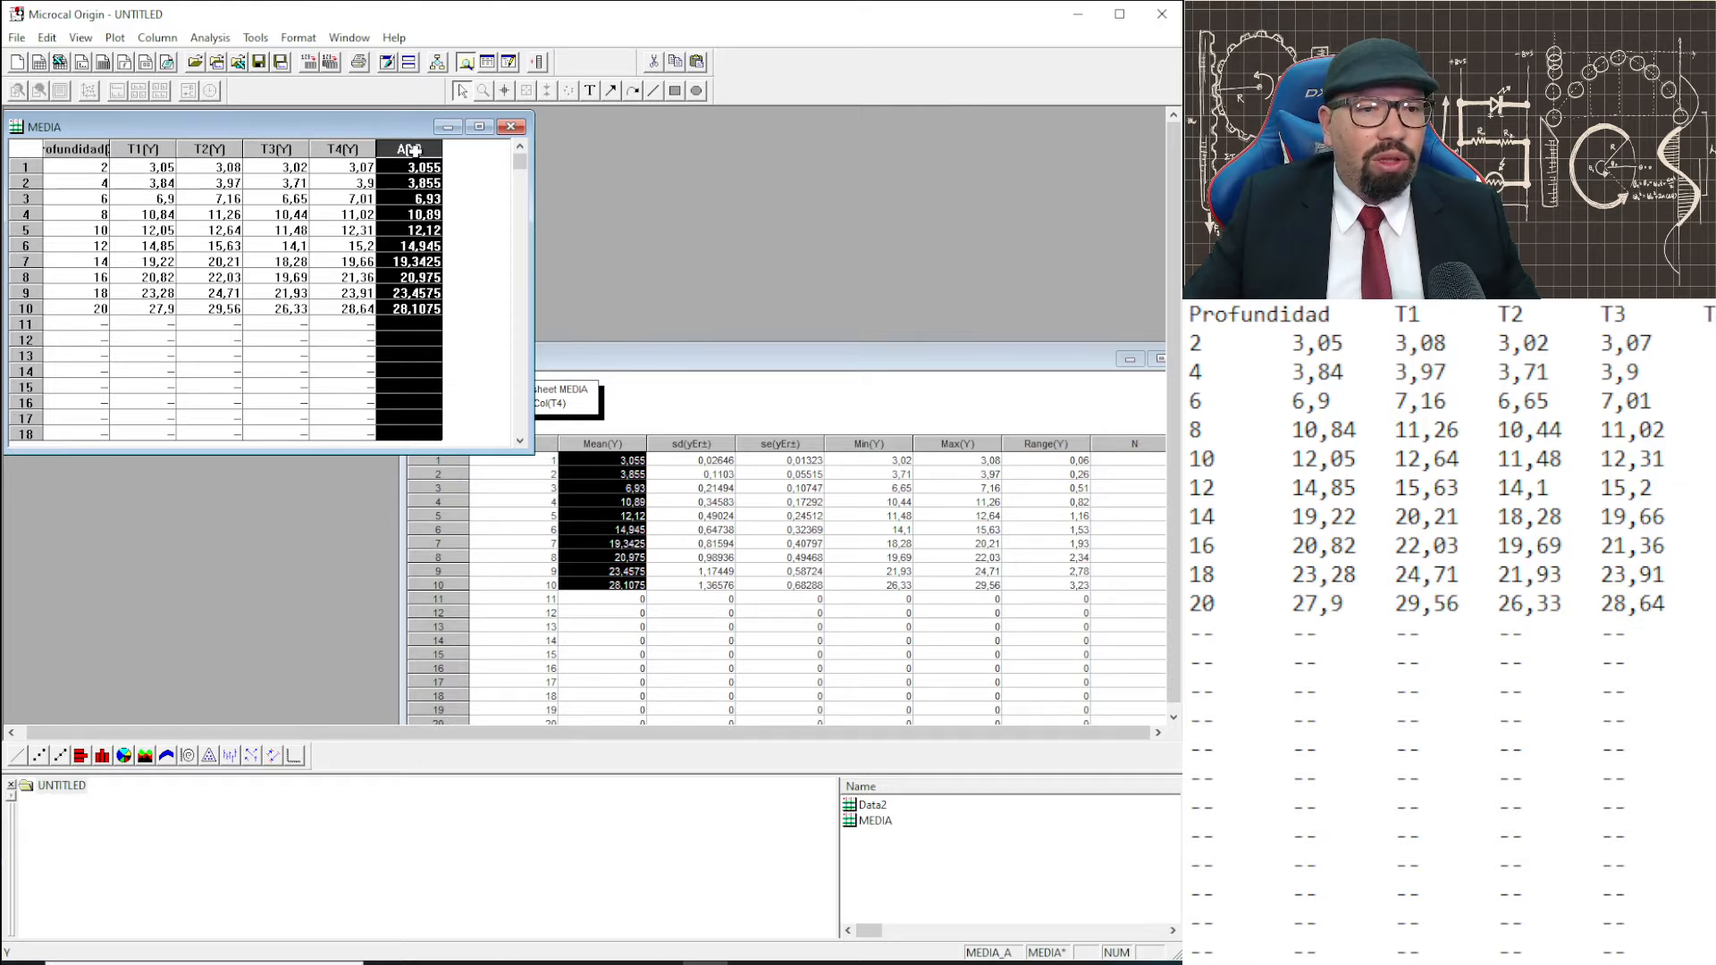
Rename column A of the MEDIA worksheet, which holds the copied means, as Media.
click(468, 182)
click(412, 149)
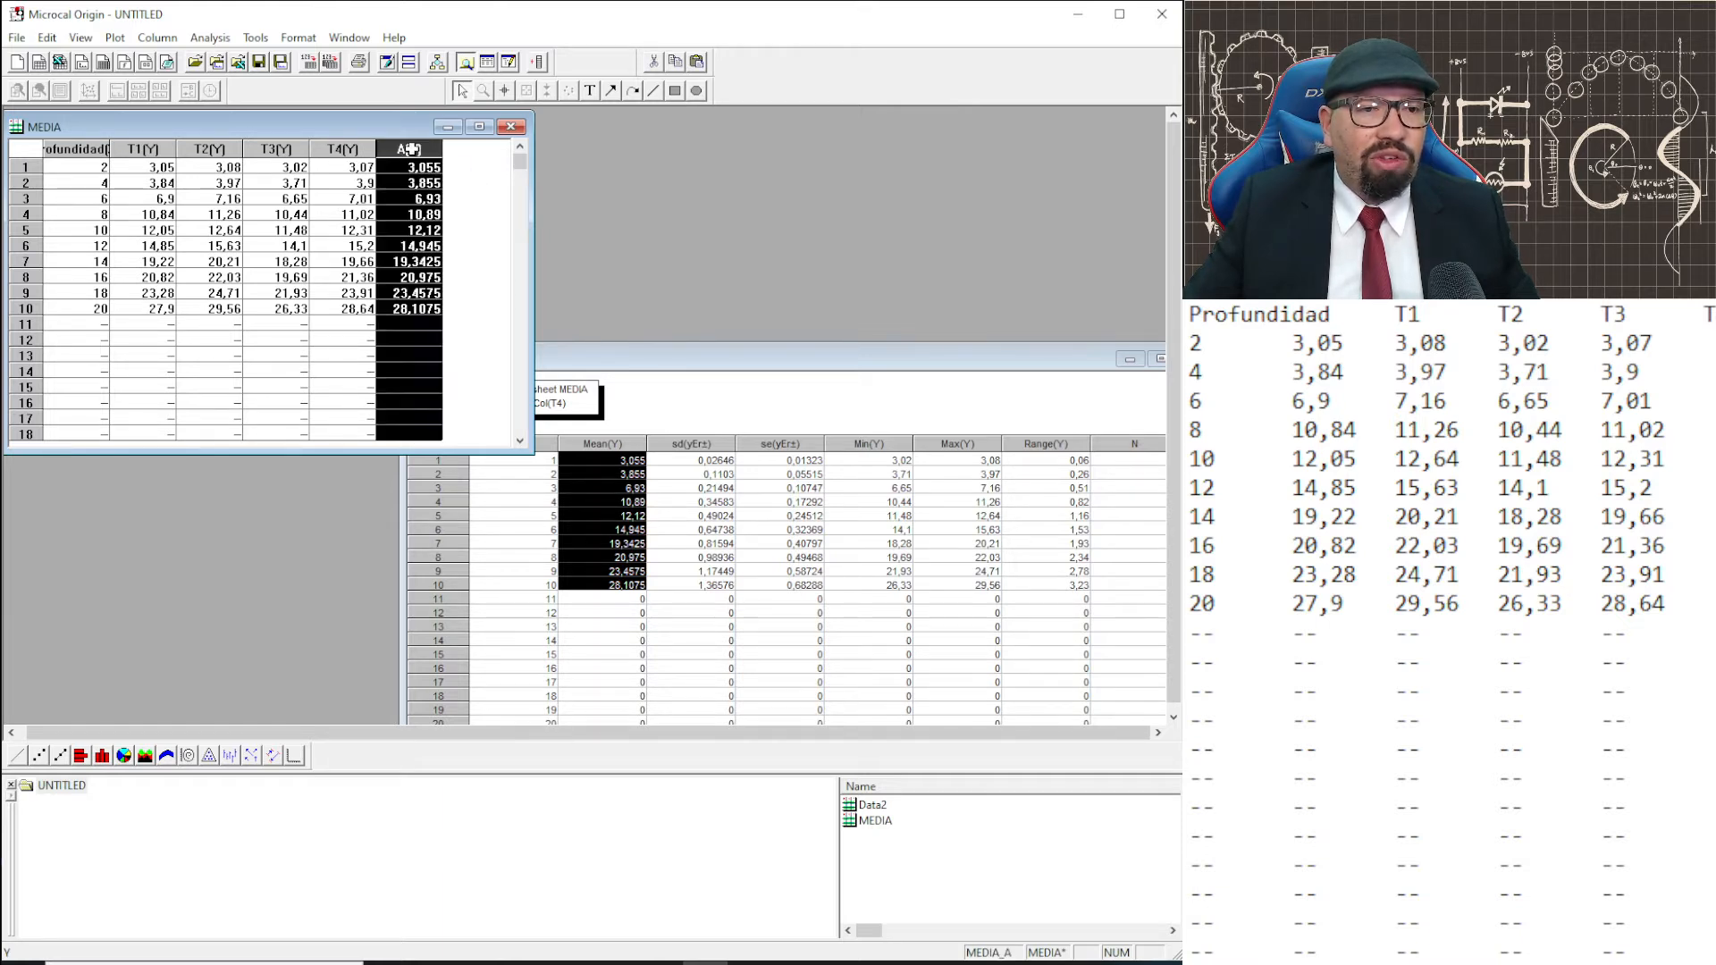
double_click(410, 149)
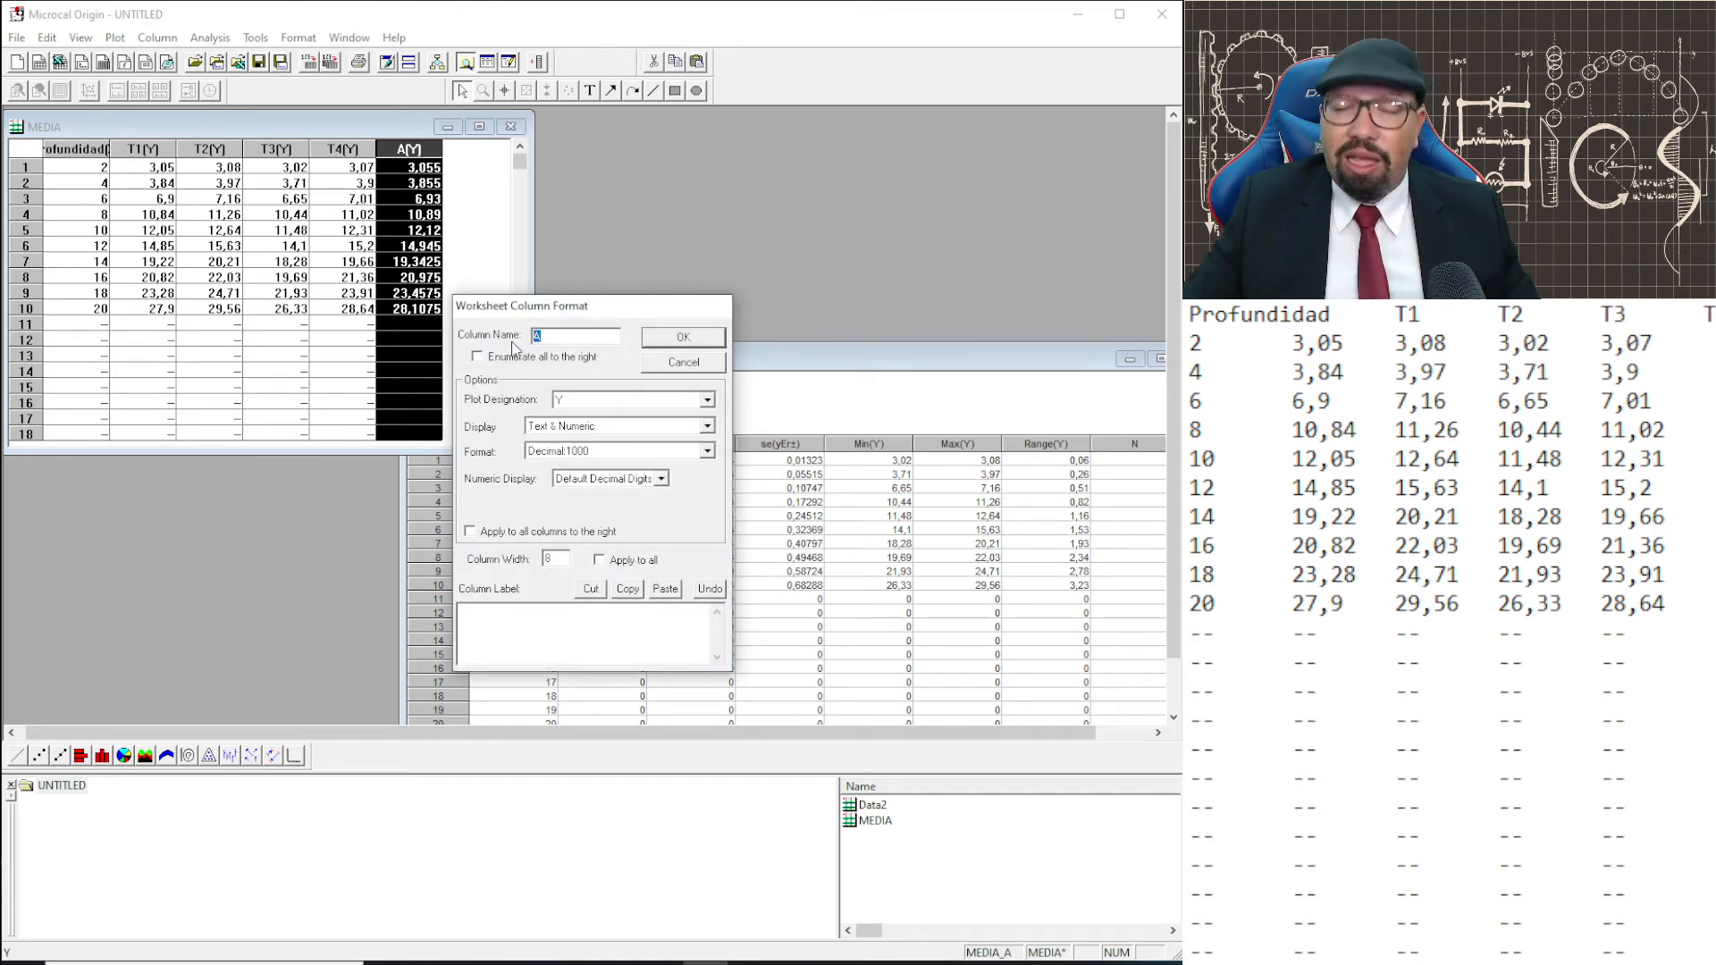
text(Med)
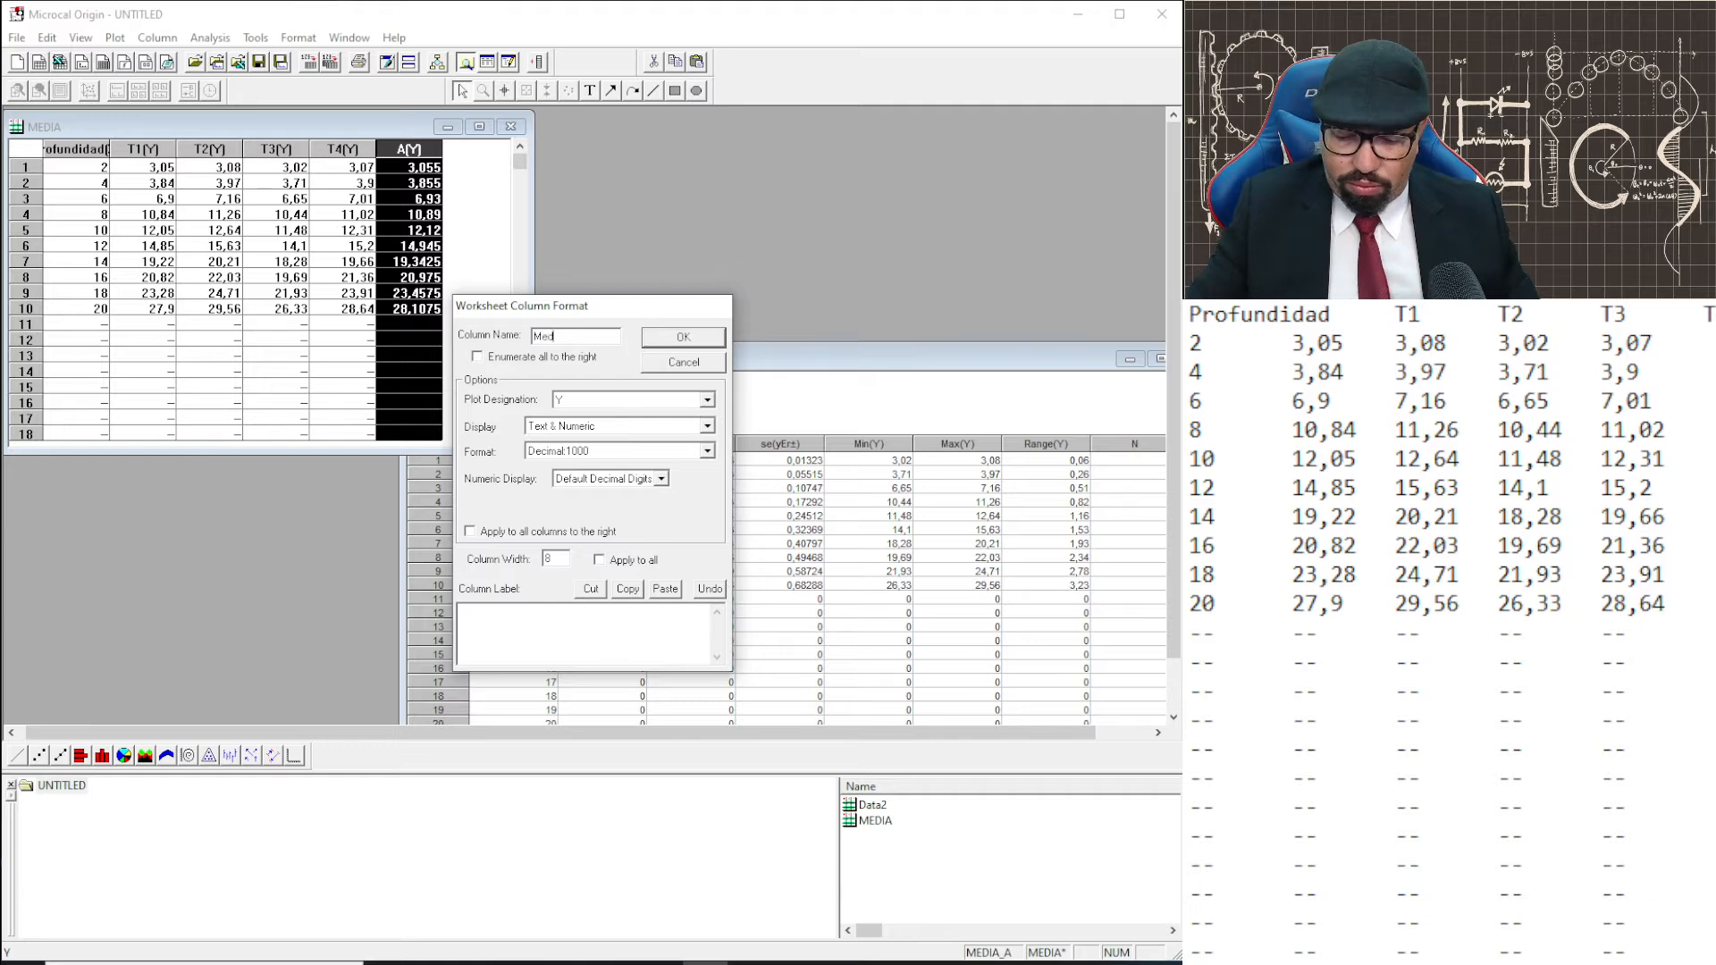
text(ia)
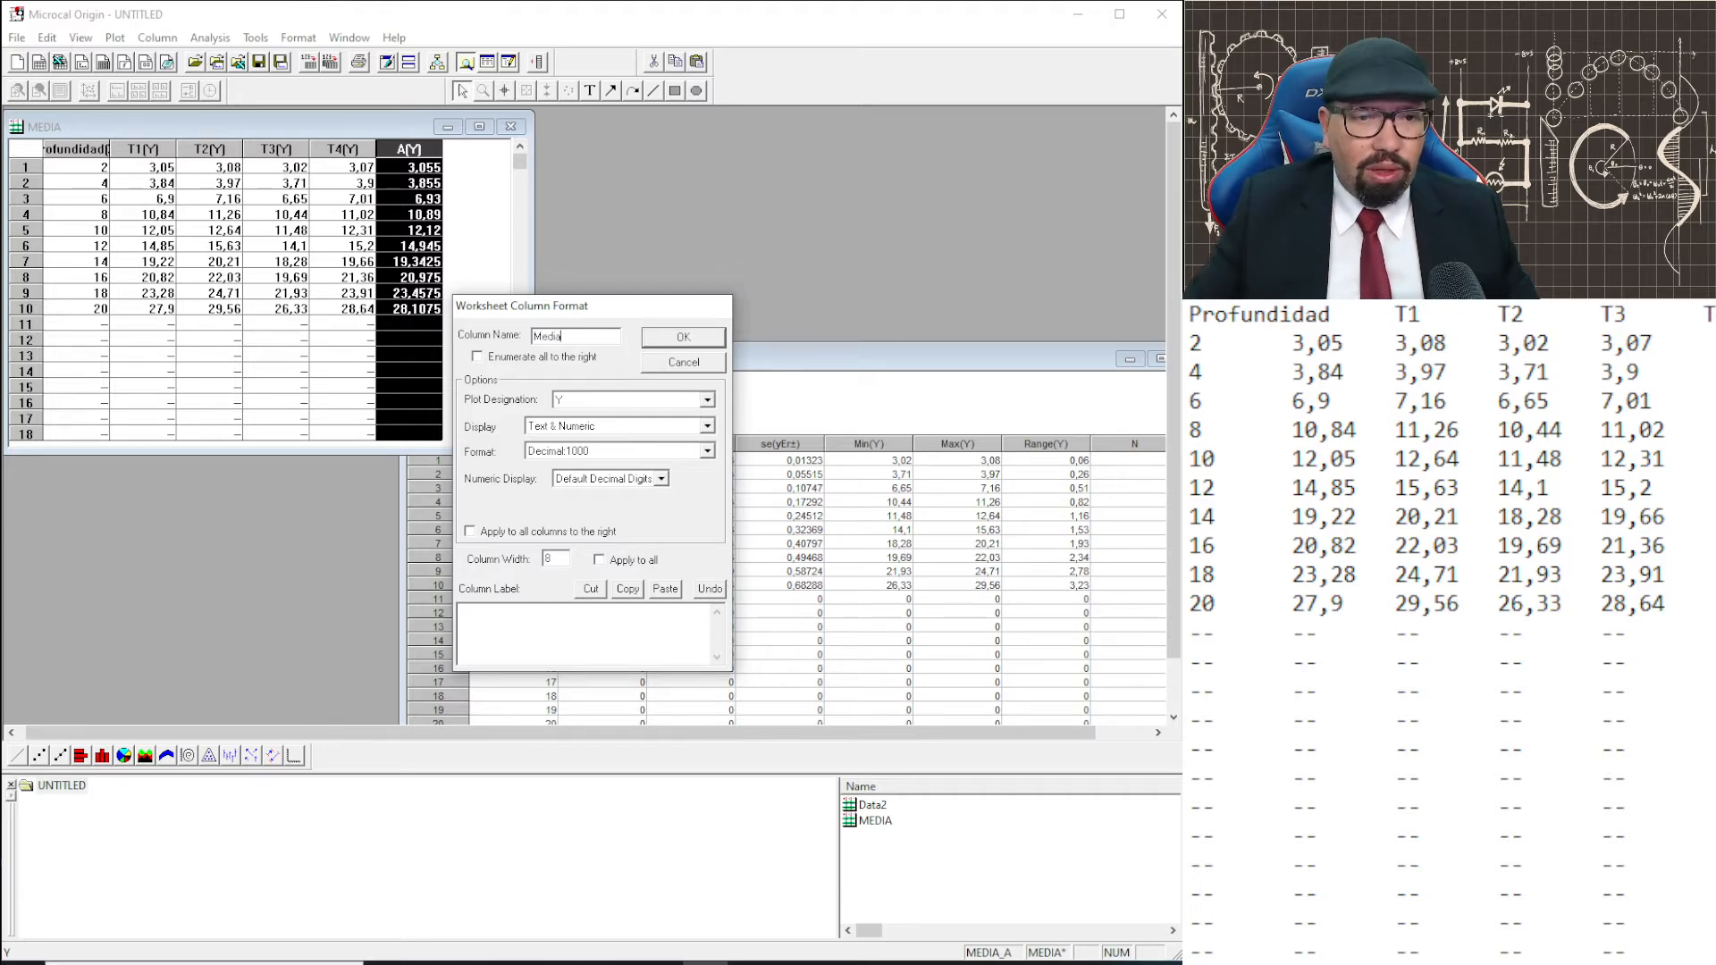
click(690, 341)
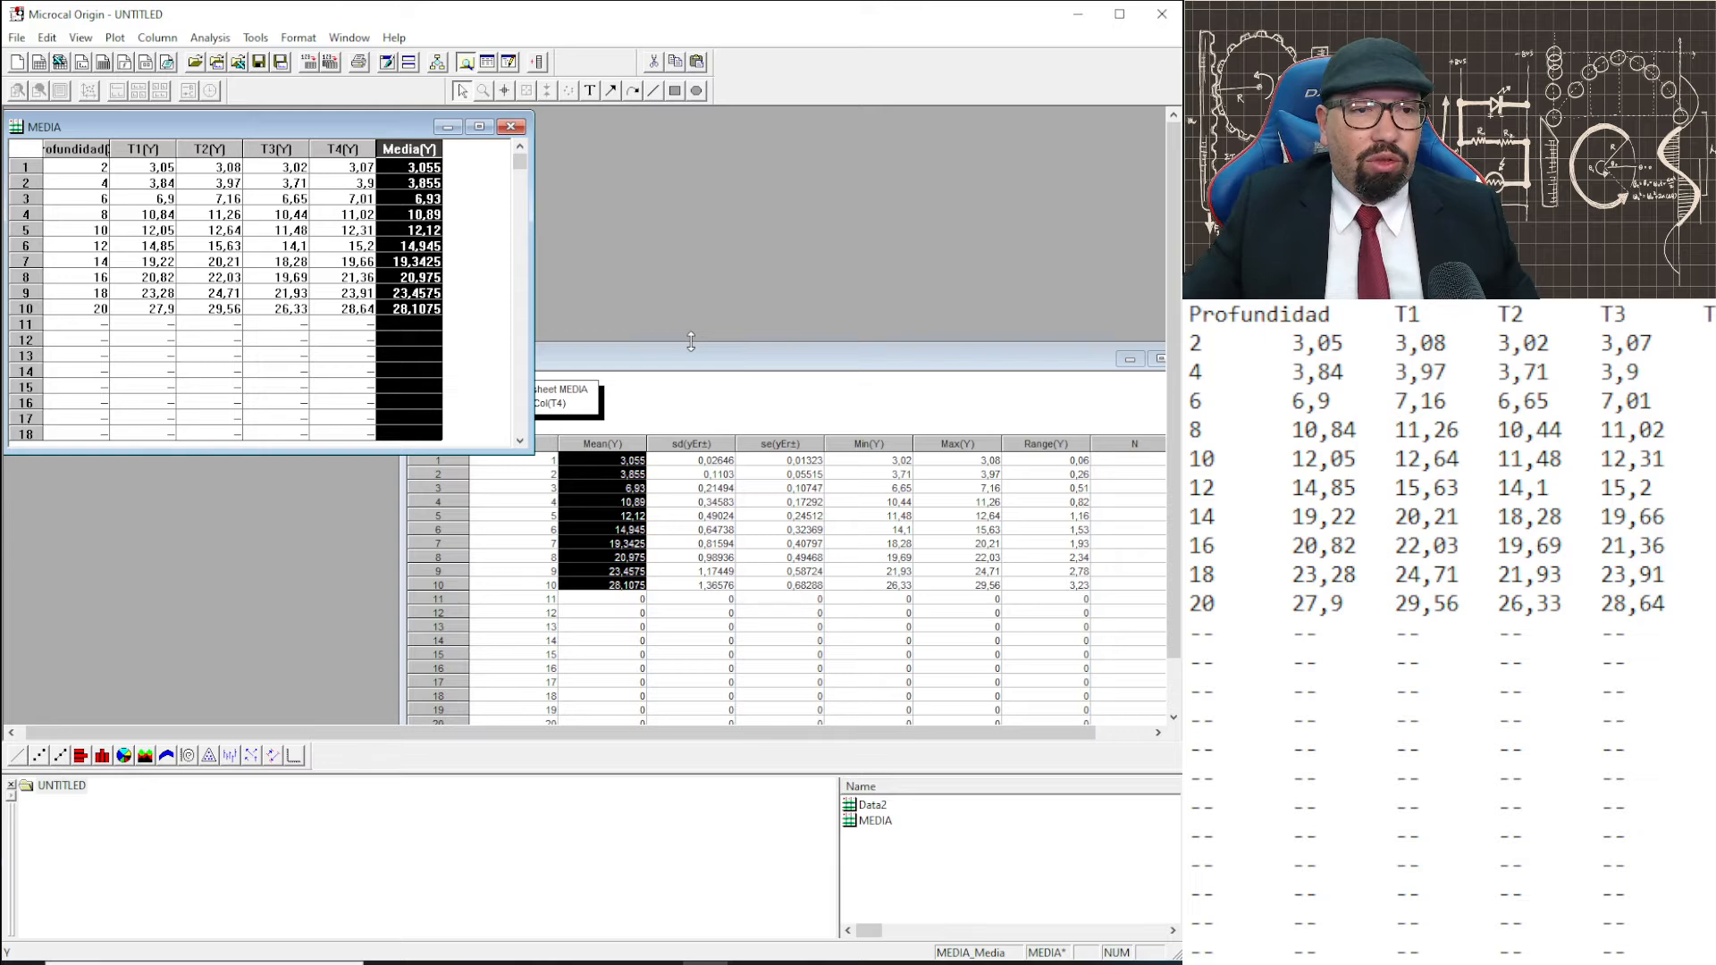
click(476, 223)
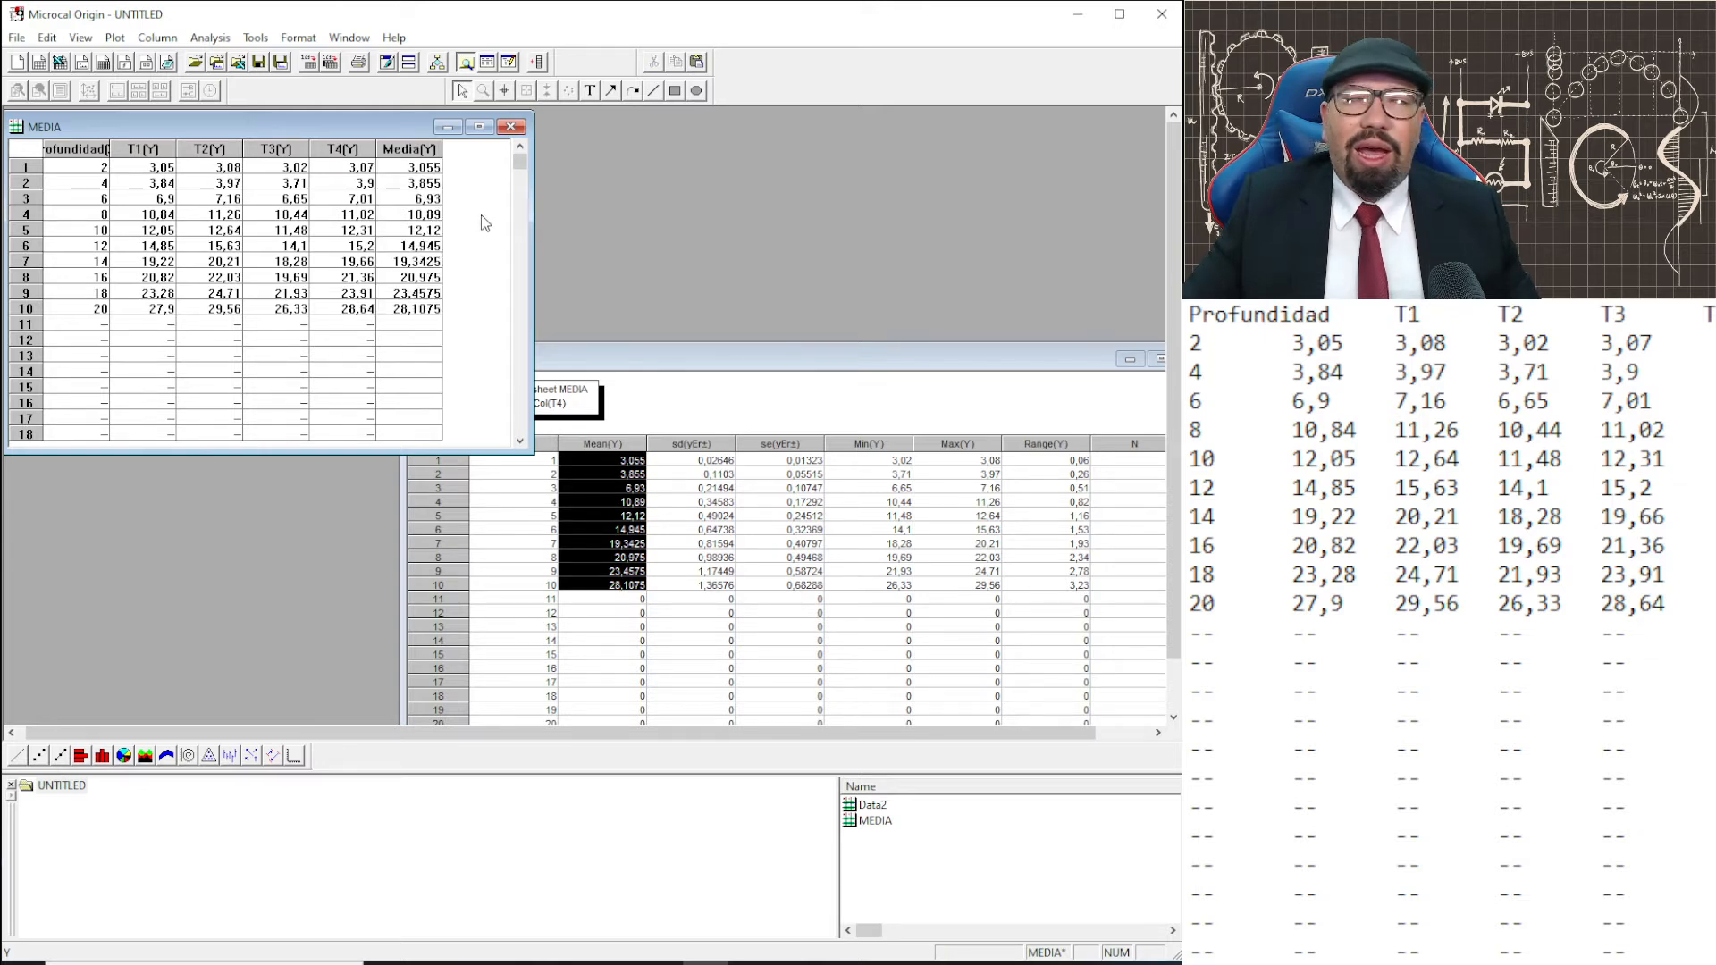
Add a new column after Media and fill it with the se values of rows 1 to 10 from the statistics worksheet.
click(702, 367)
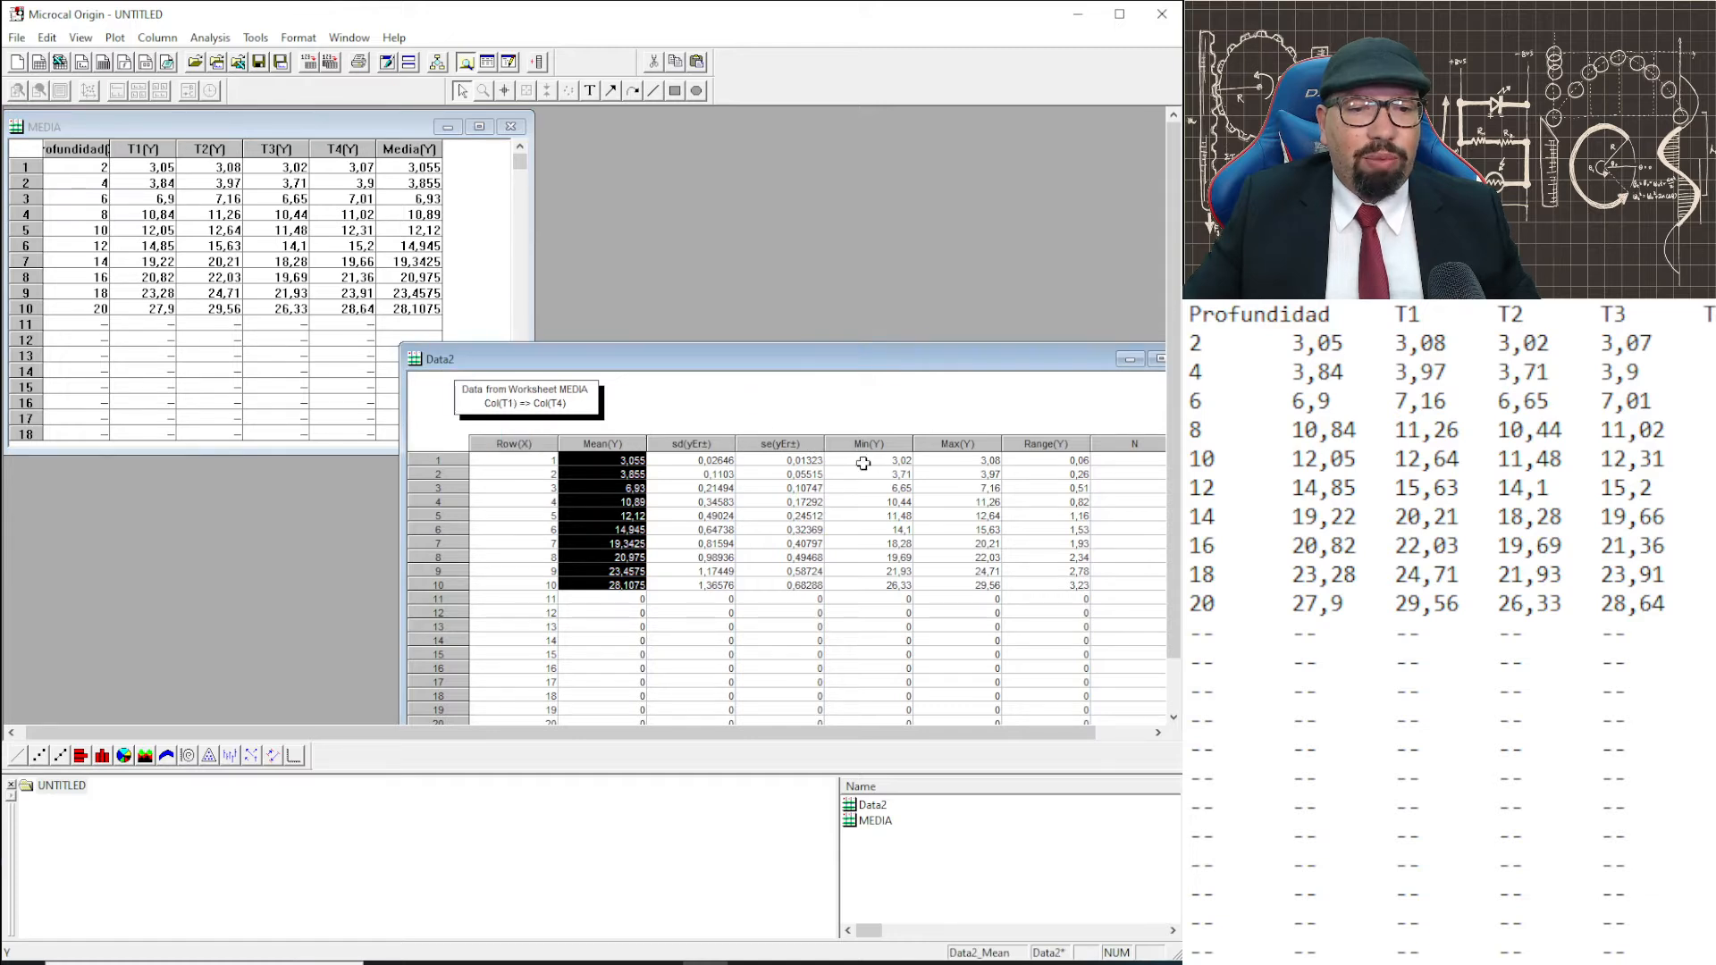
right_click(474, 181)
click(518, 240)
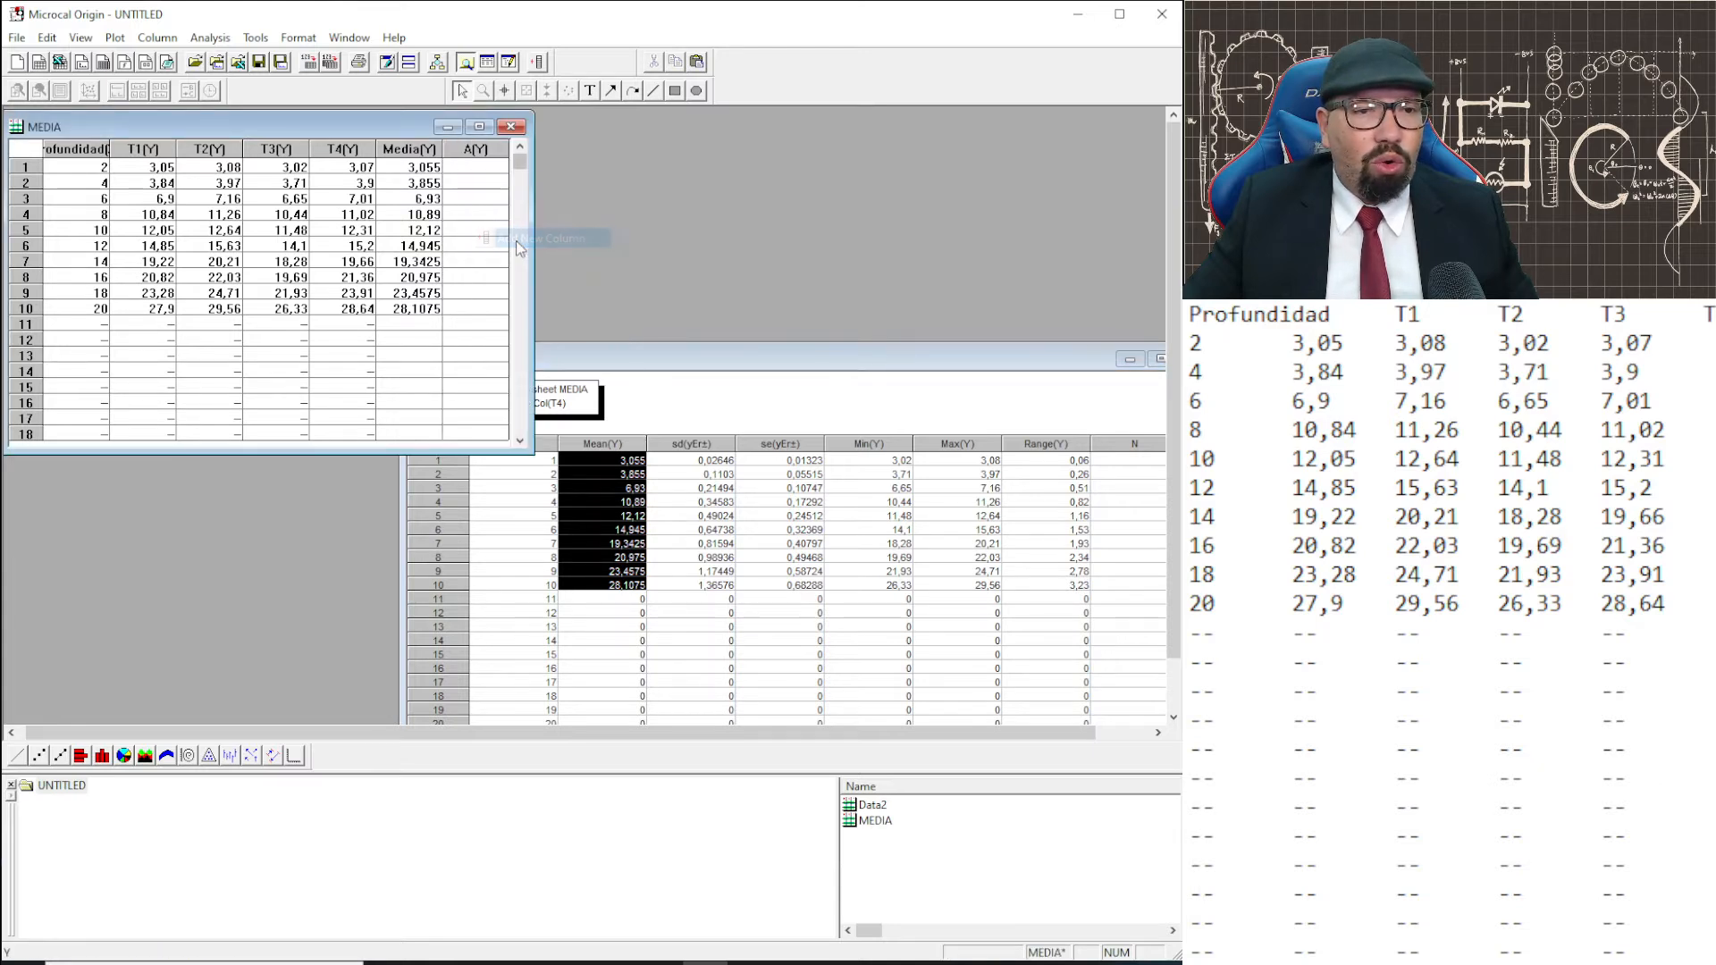
click(828, 404)
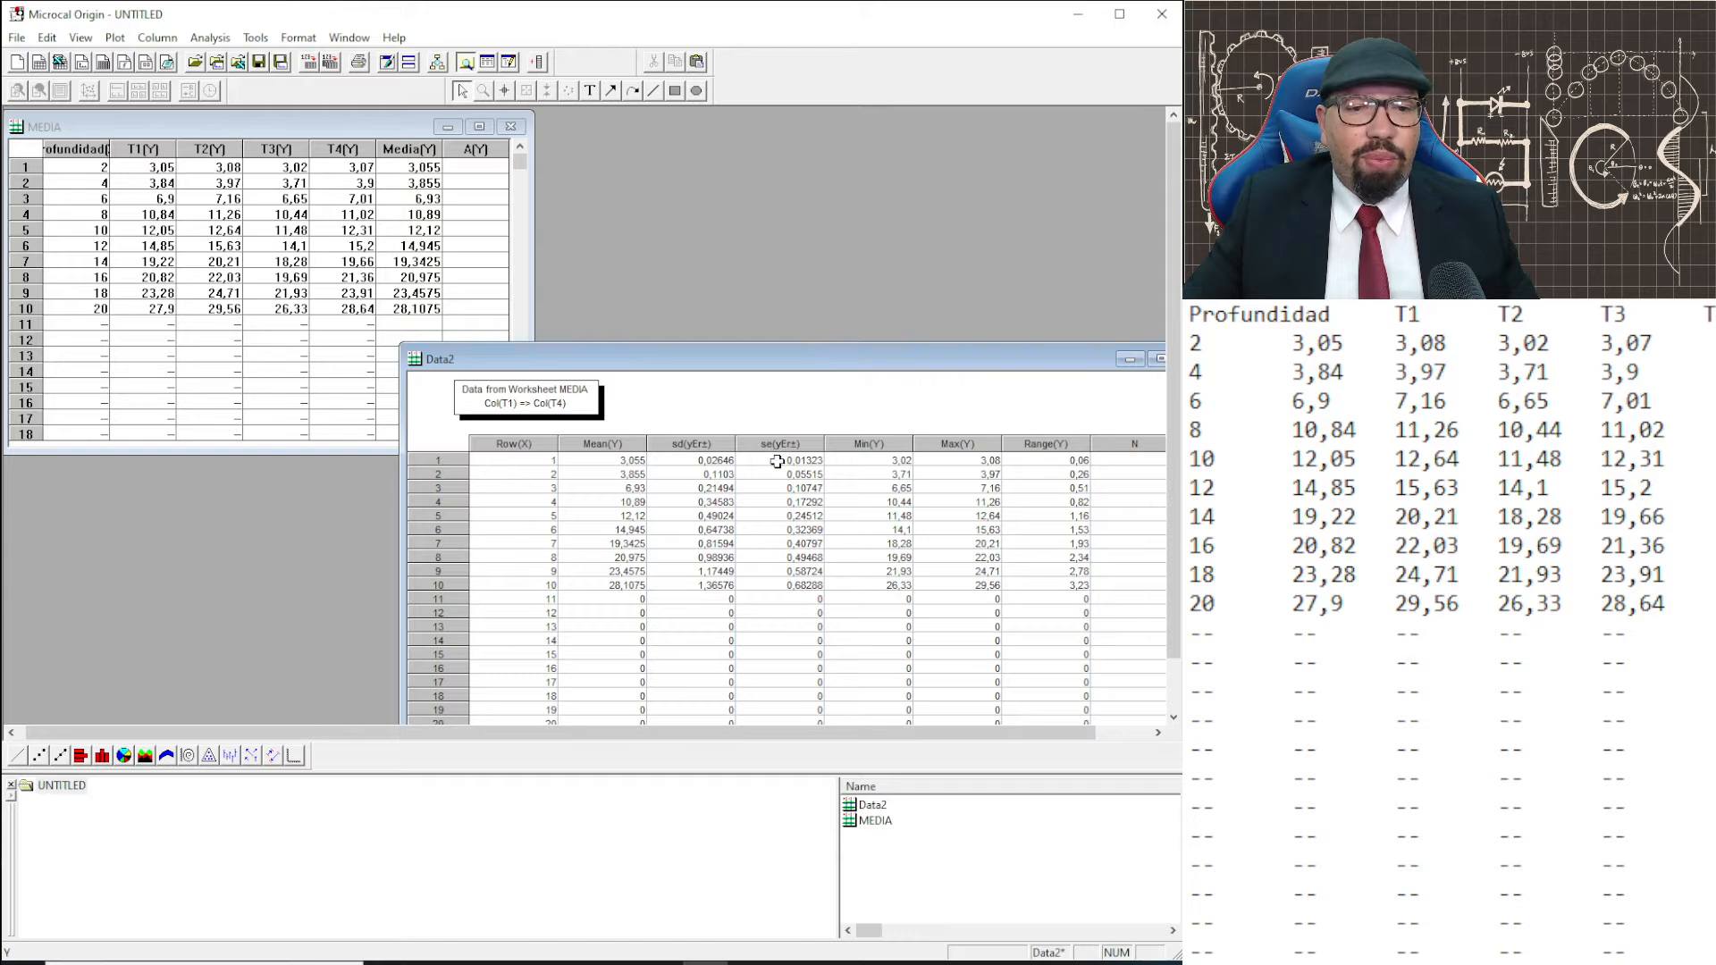
drag(777, 459, 774, 585)
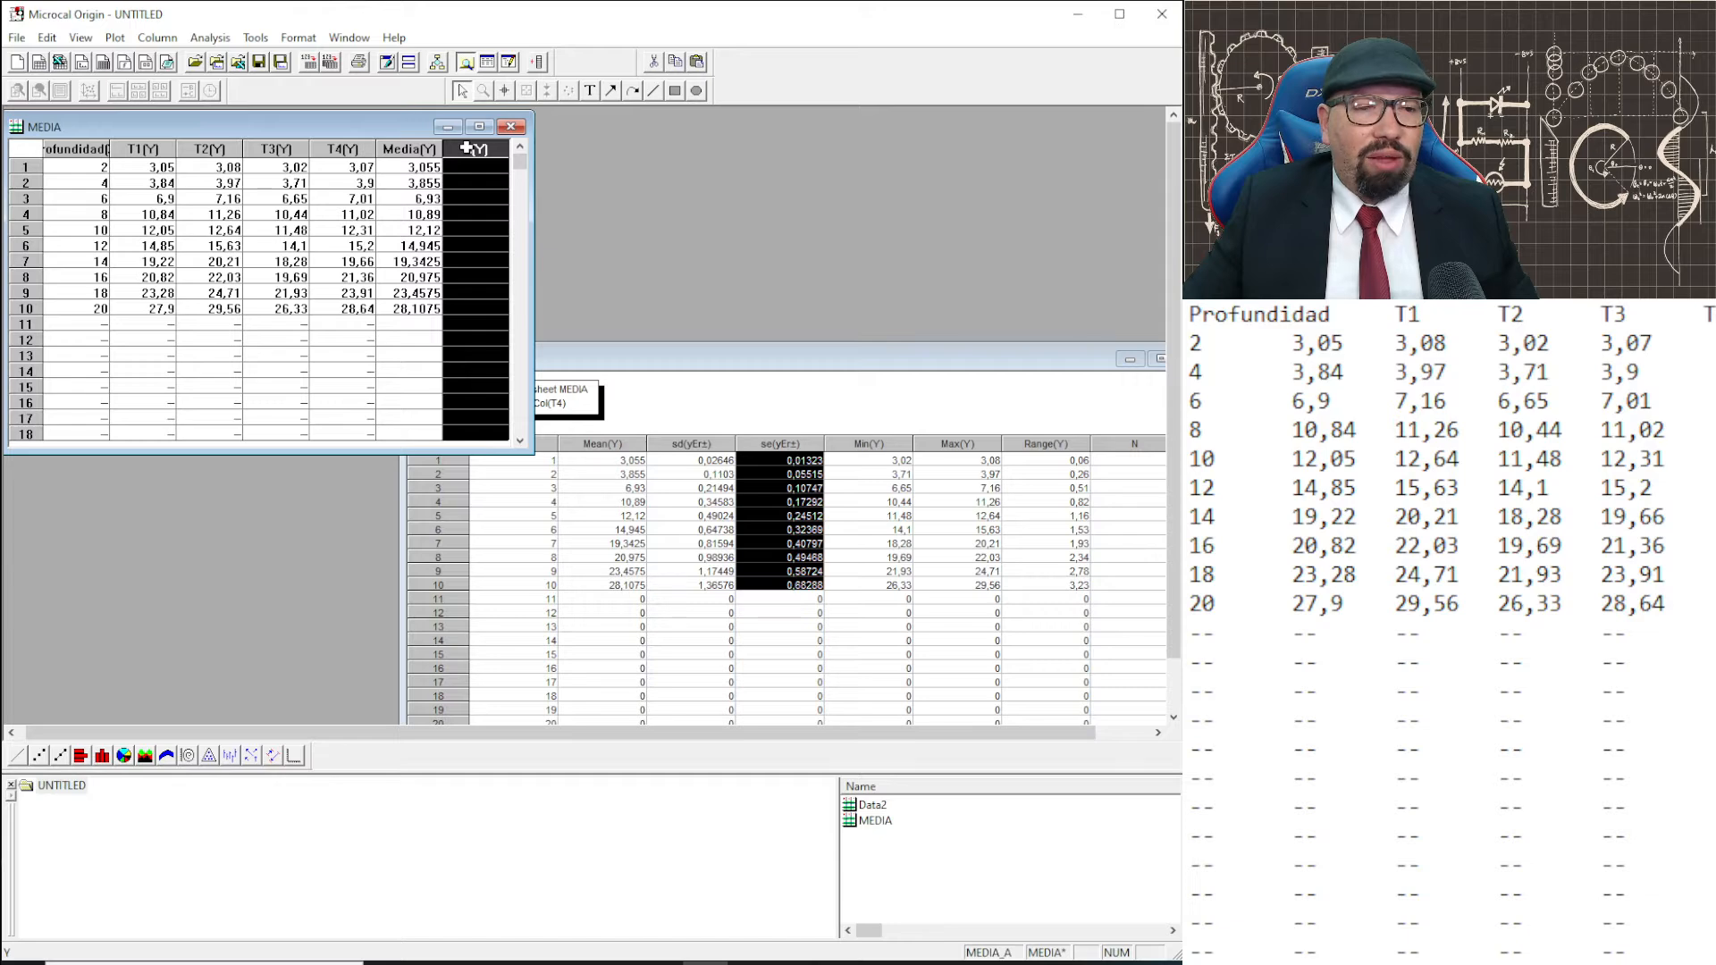
text(0,01323 0,05515 0,10747 0,17292 0,24512 0,32369 0,40797 0,49468 0,58724 0,68288)
Rename the MEDIA worksheet column holding the copied se values as Erro.
double_click(485, 153)
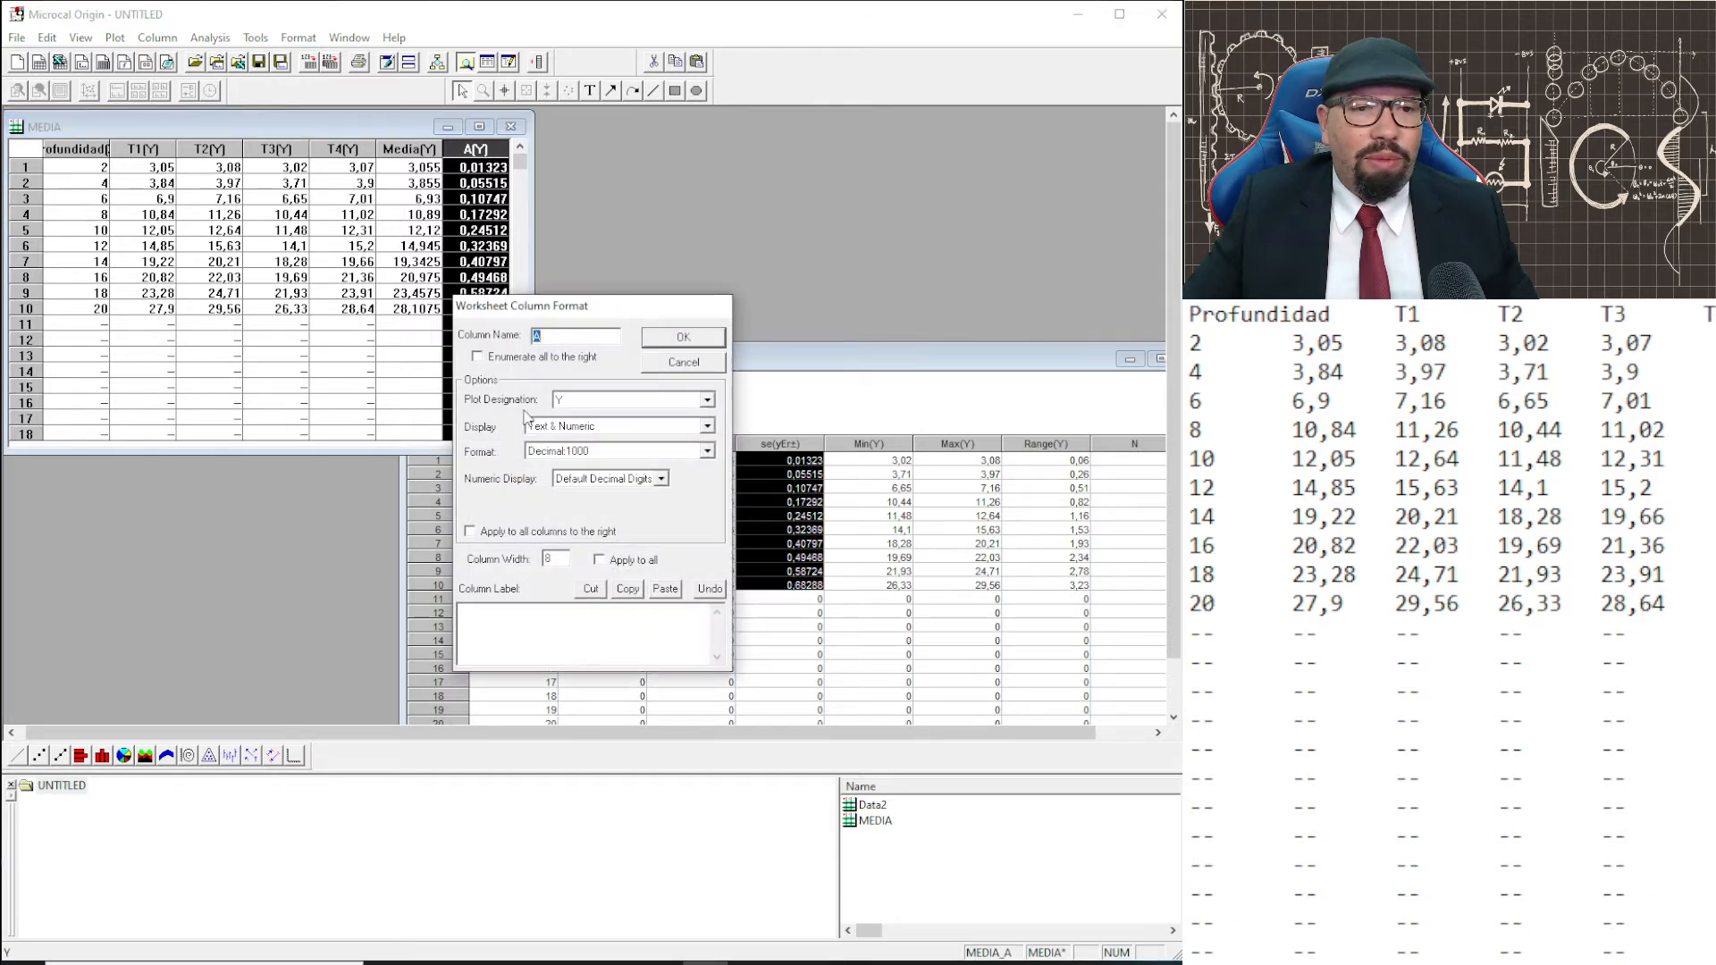
text(Erro)
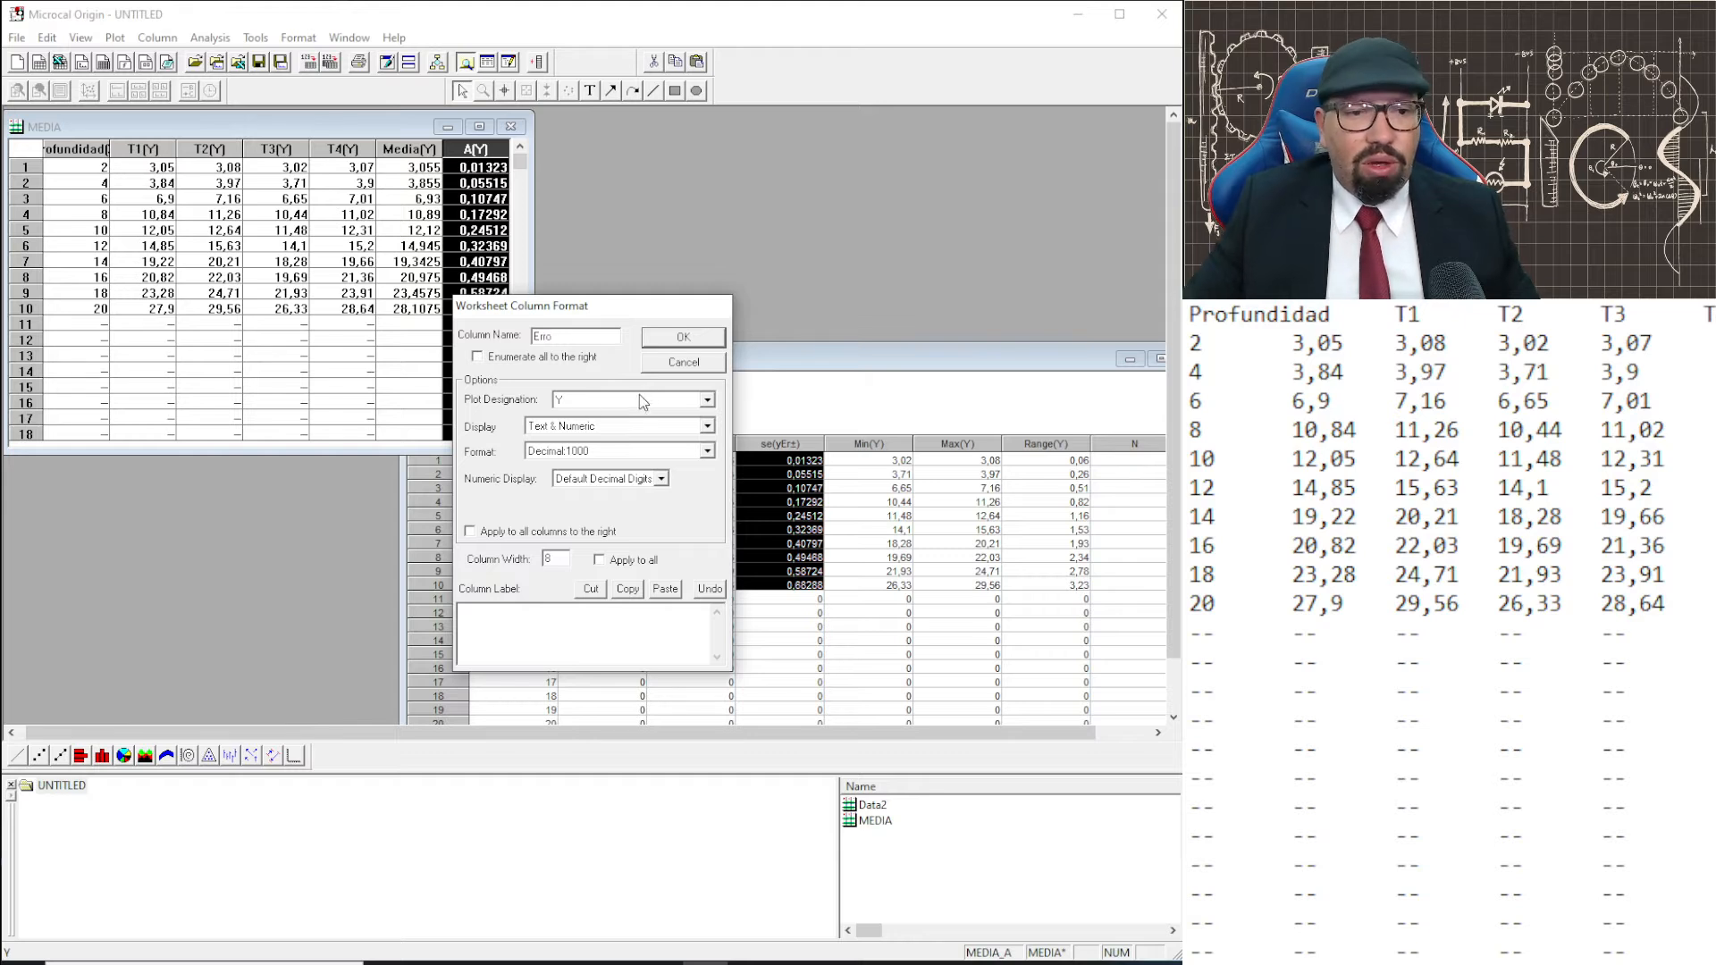
click(686, 345)
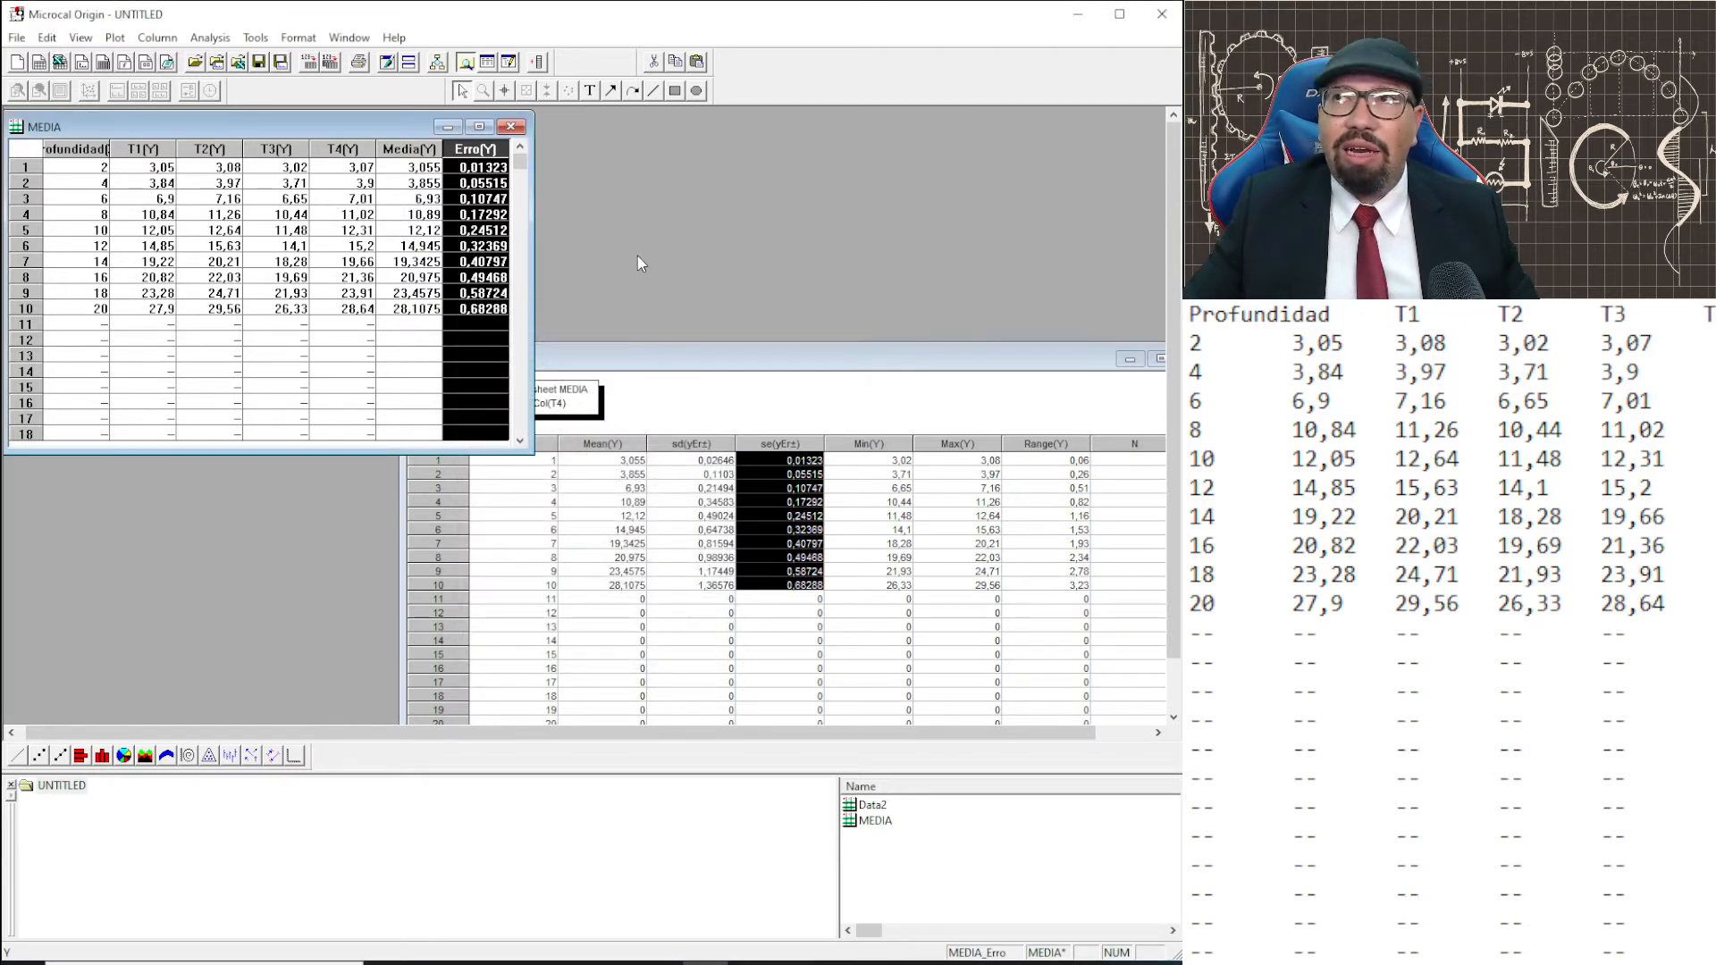
Minimize the row statistics worksheet and enlarge the MEDIA worksheet window.
drag(715, 360, 493, 242)
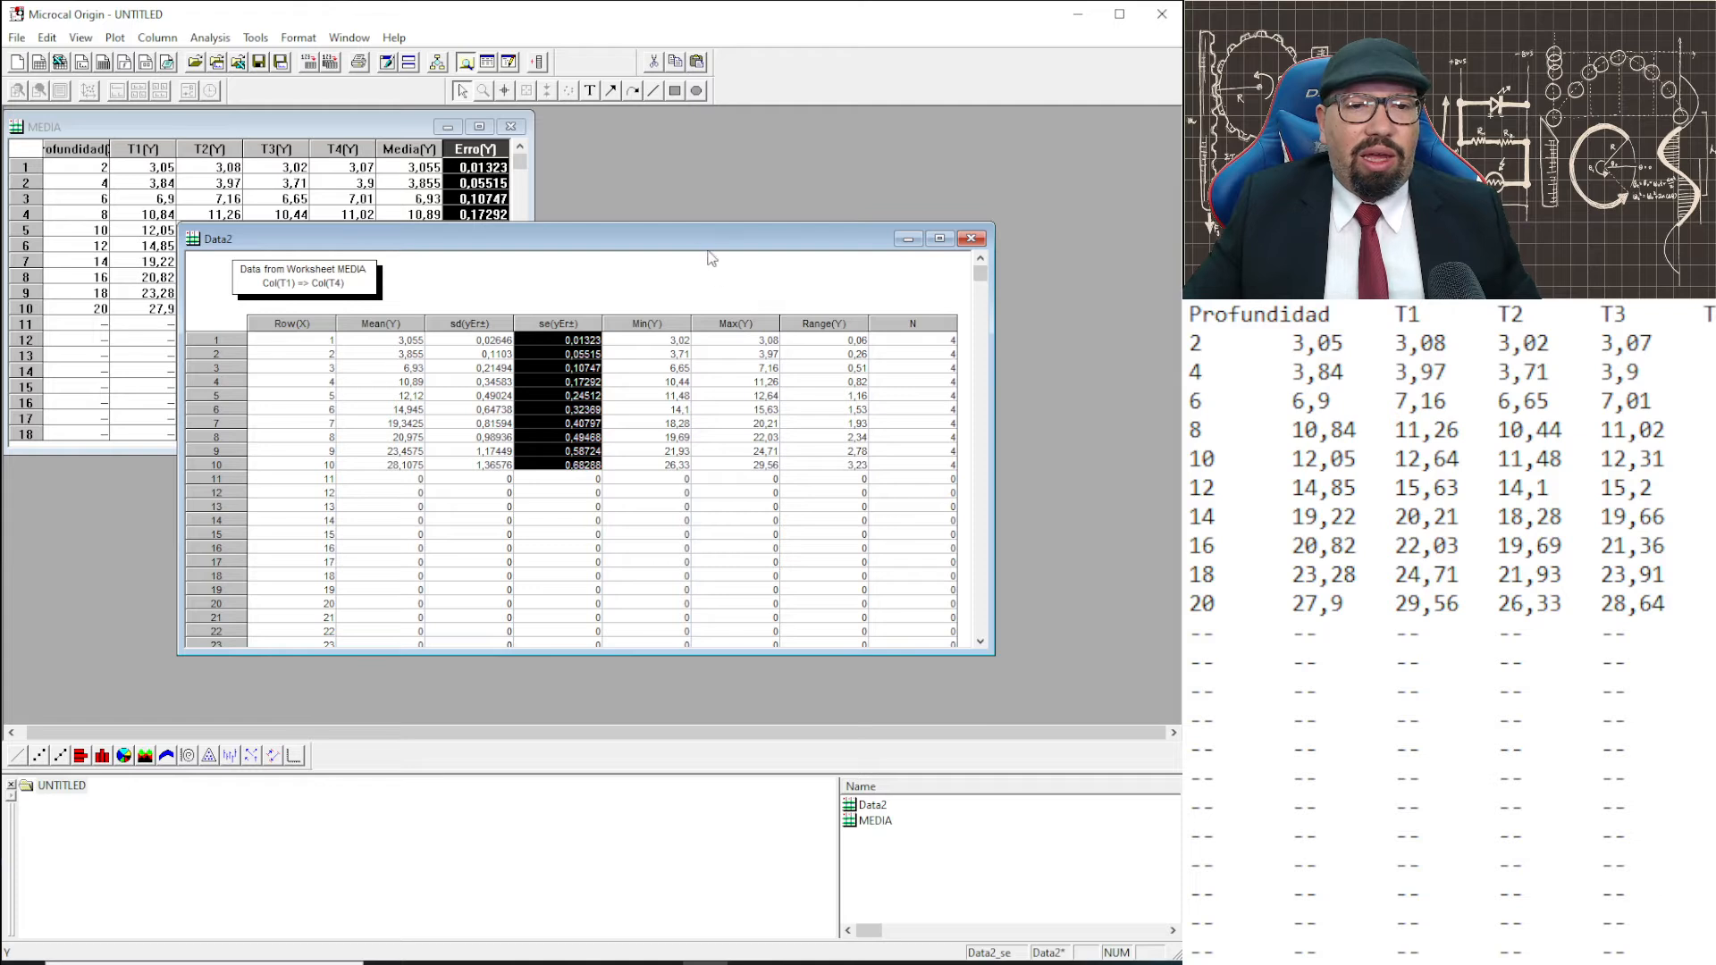
click(908, 239)
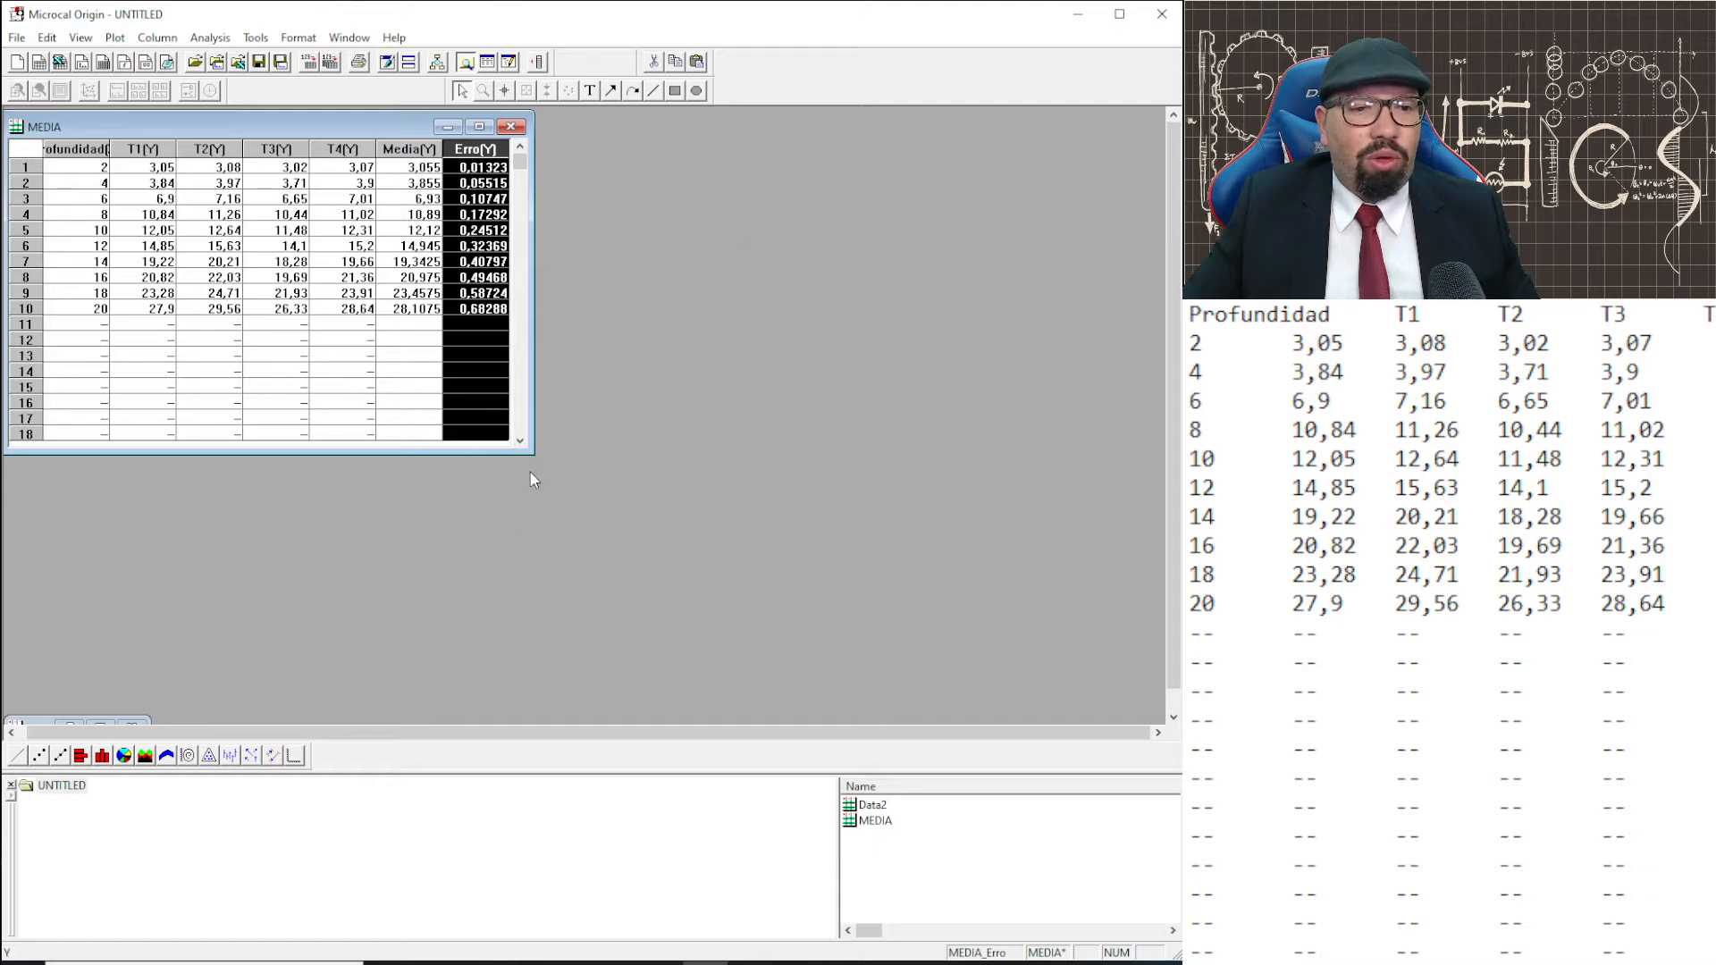
drag(538, 453, 668, 504)
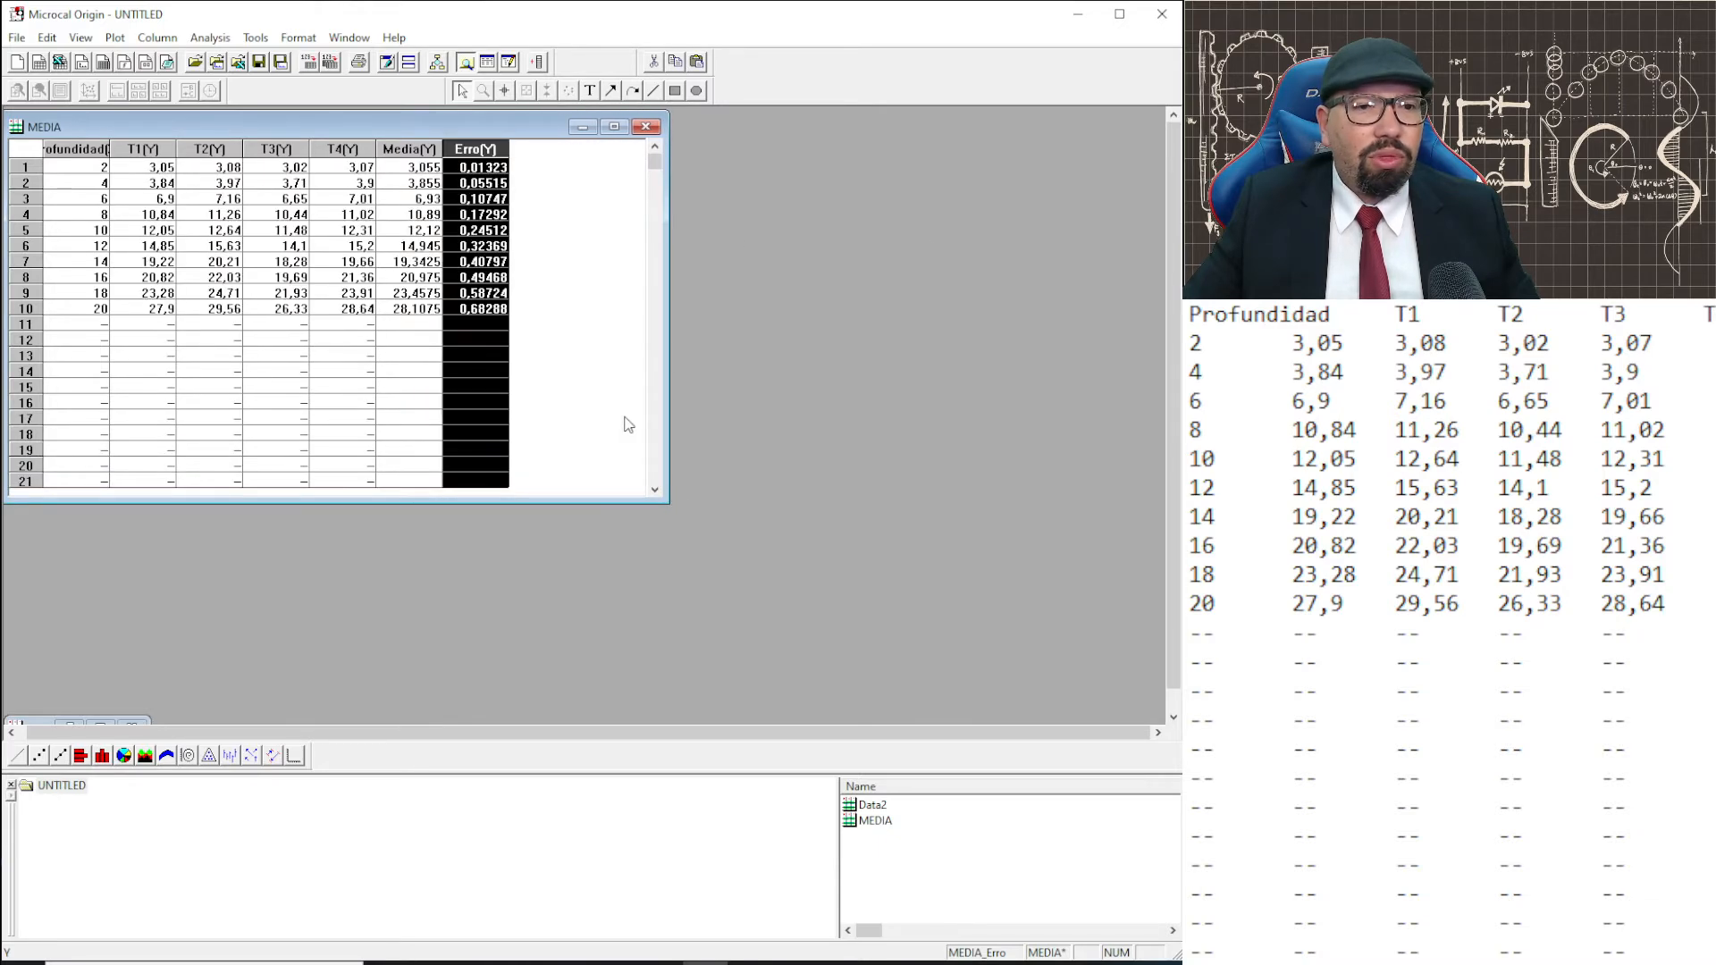
click(579, 339)
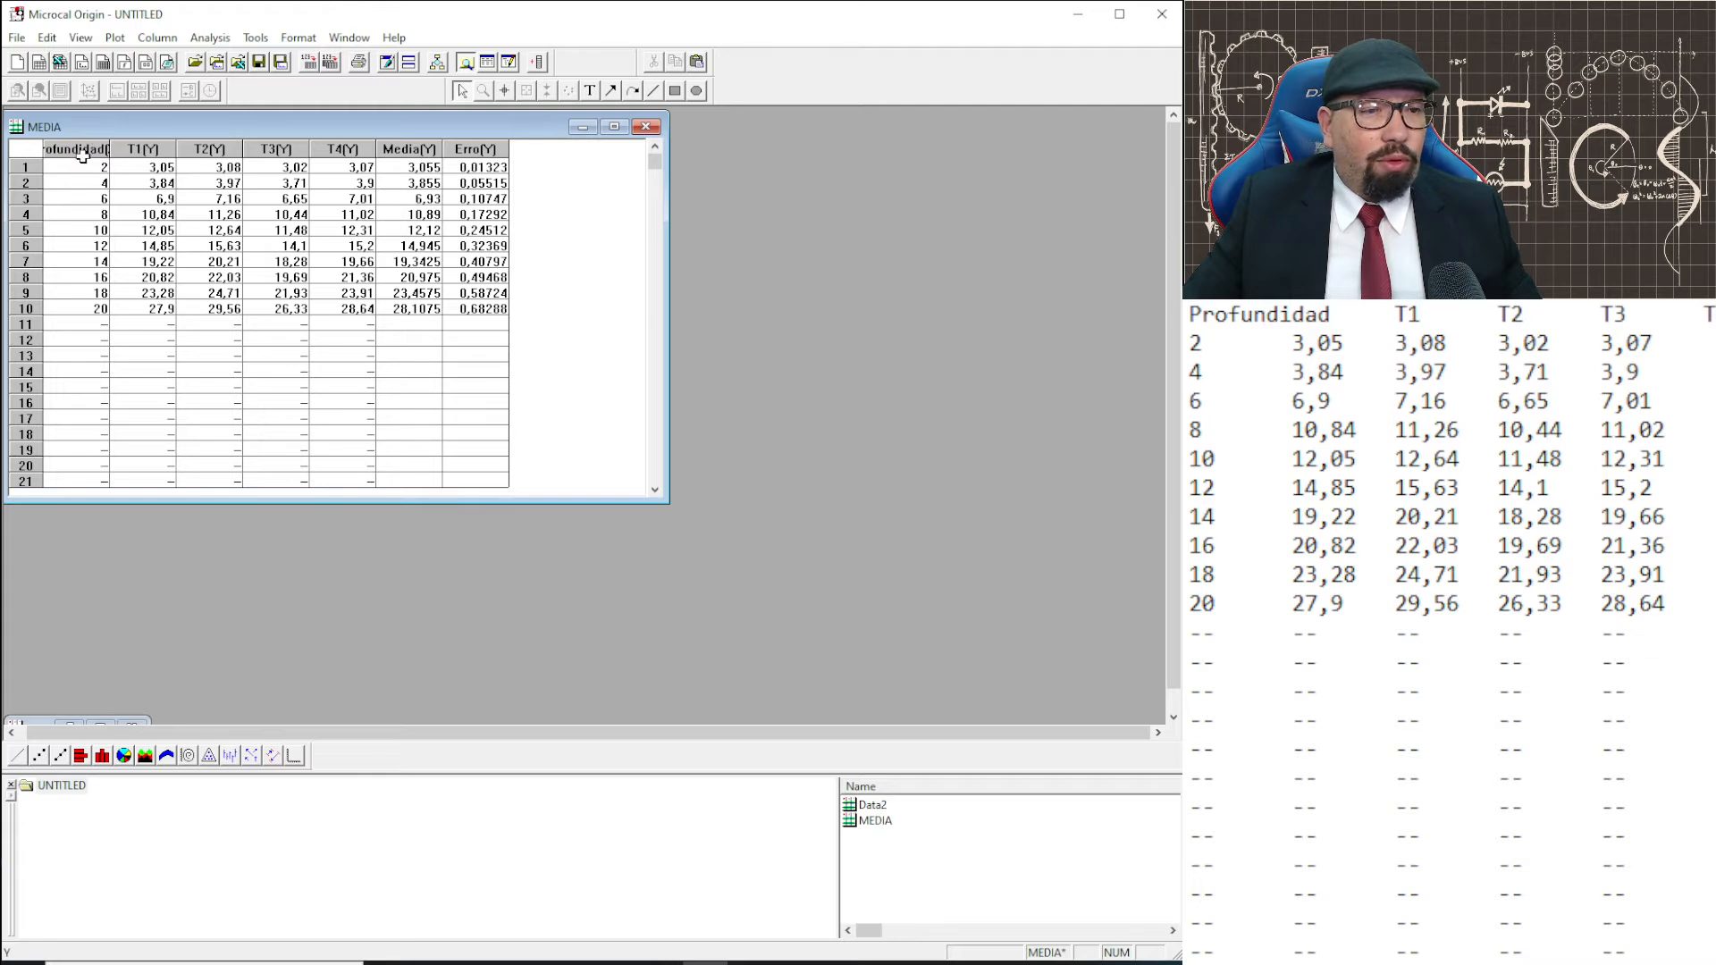
Review the T1 to T4, Media and Erro columns of the MEDIA worksheet.
drag(148, 151, 347, 152)
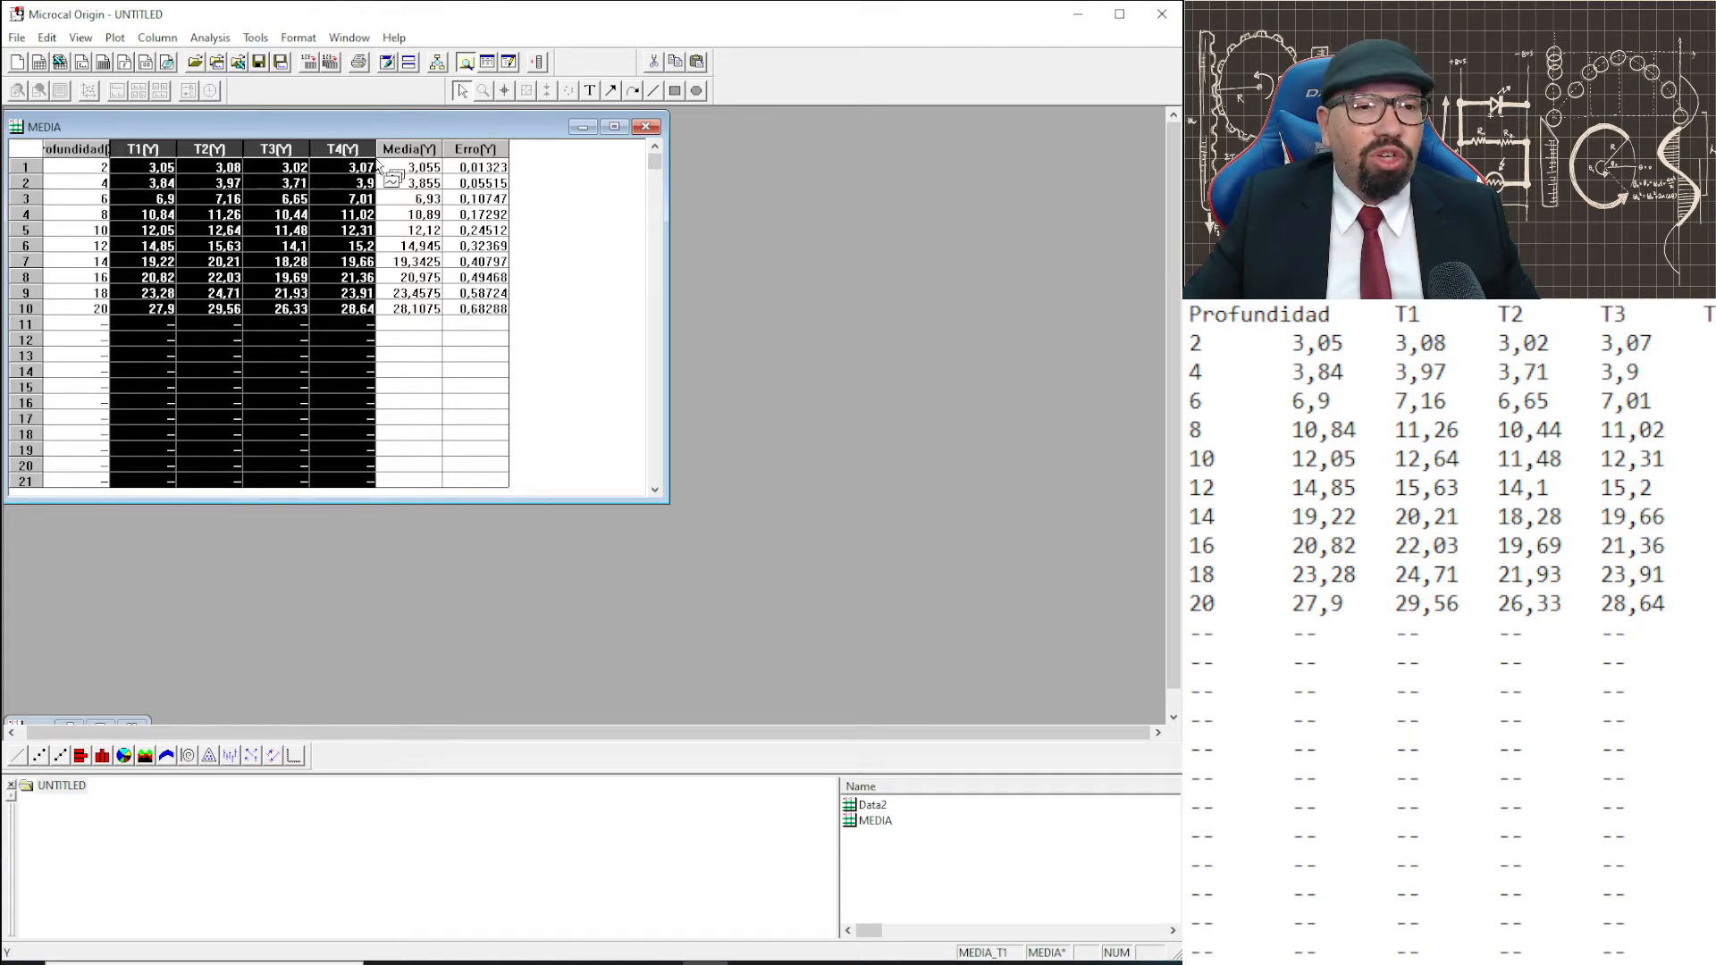
click(412, 150)
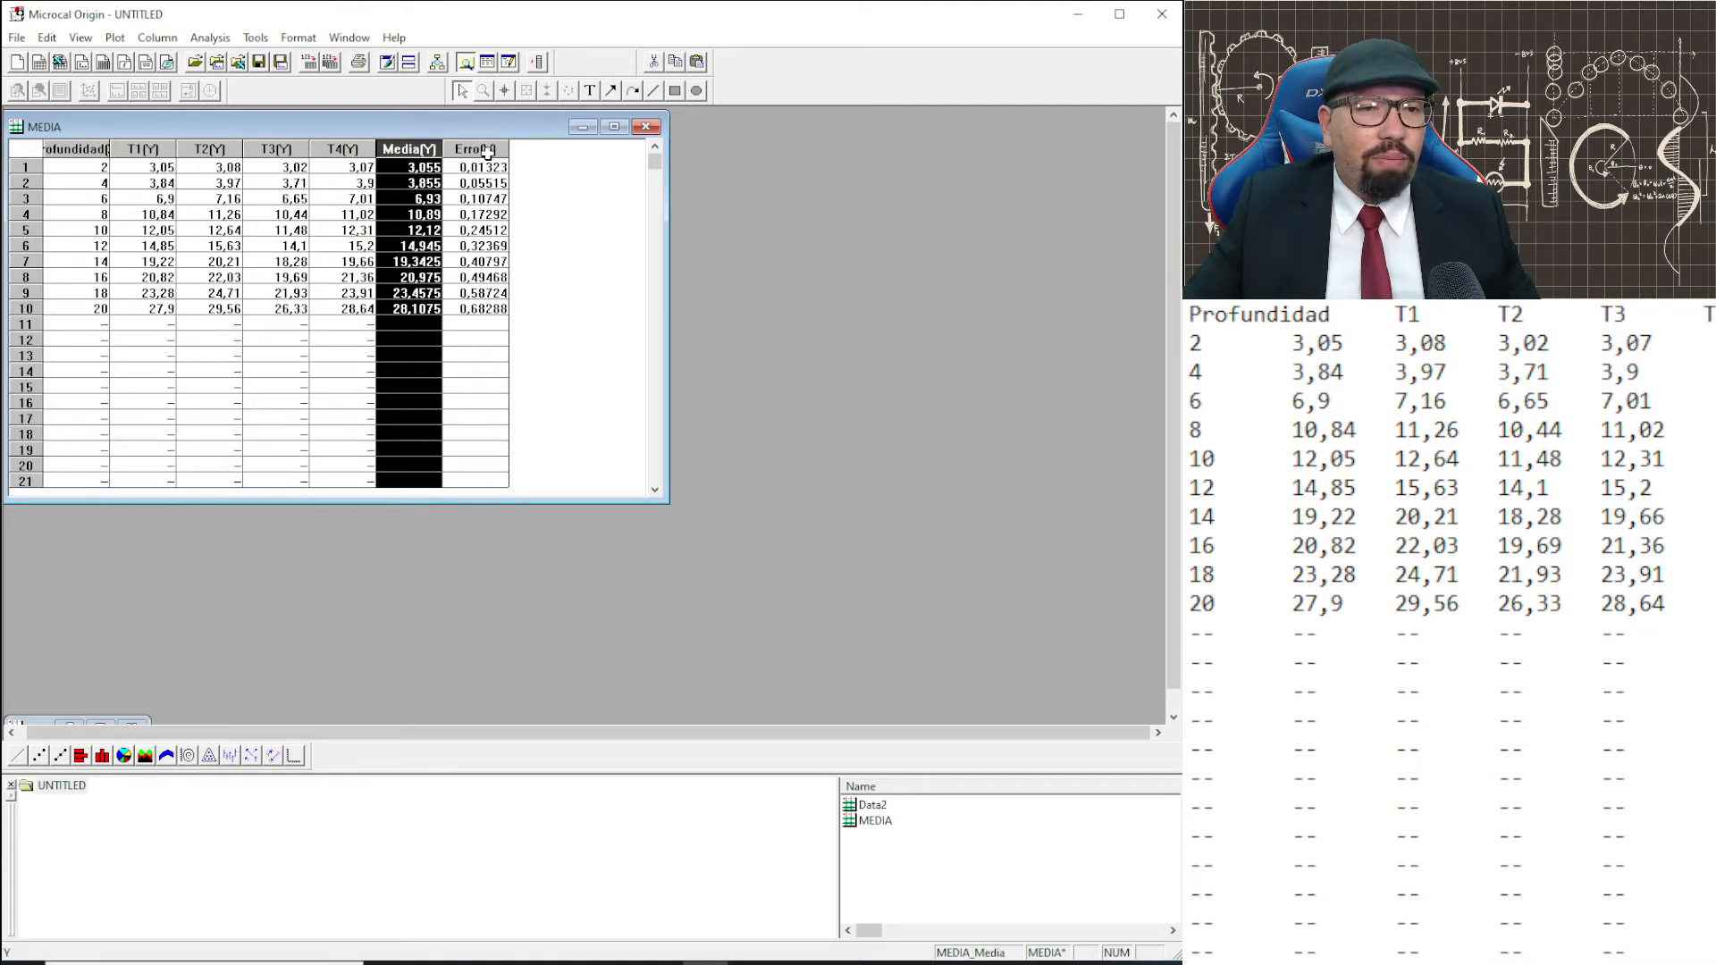
click(485, 150)
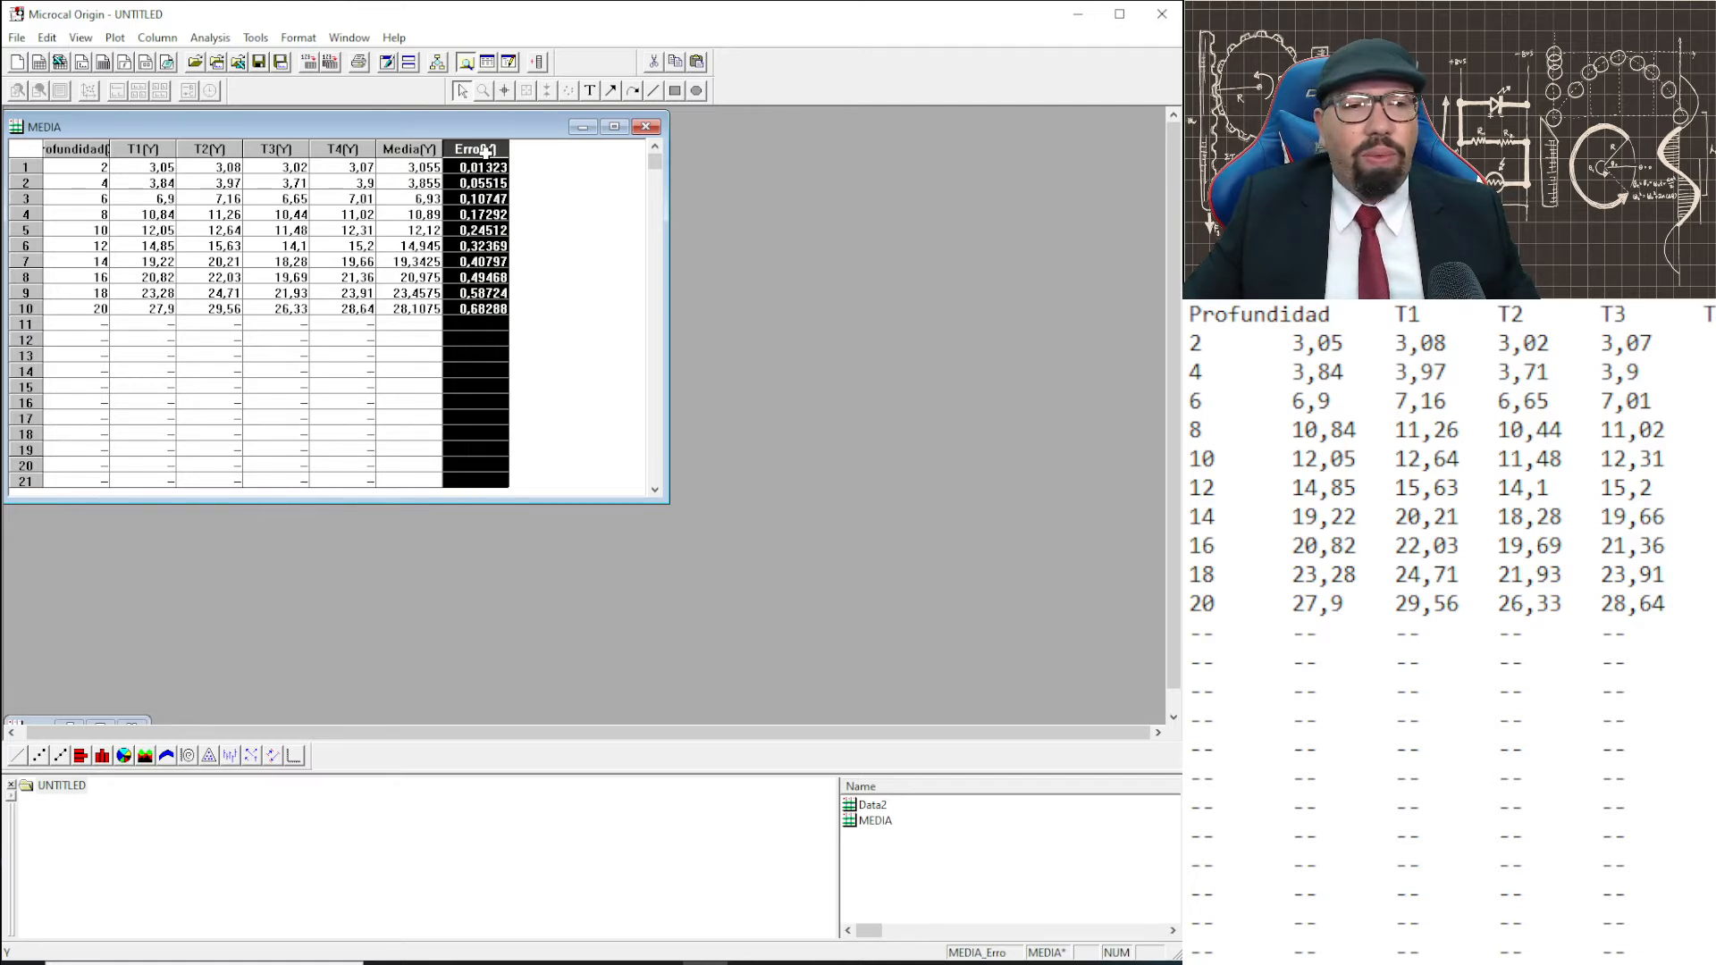
click(566, 230)
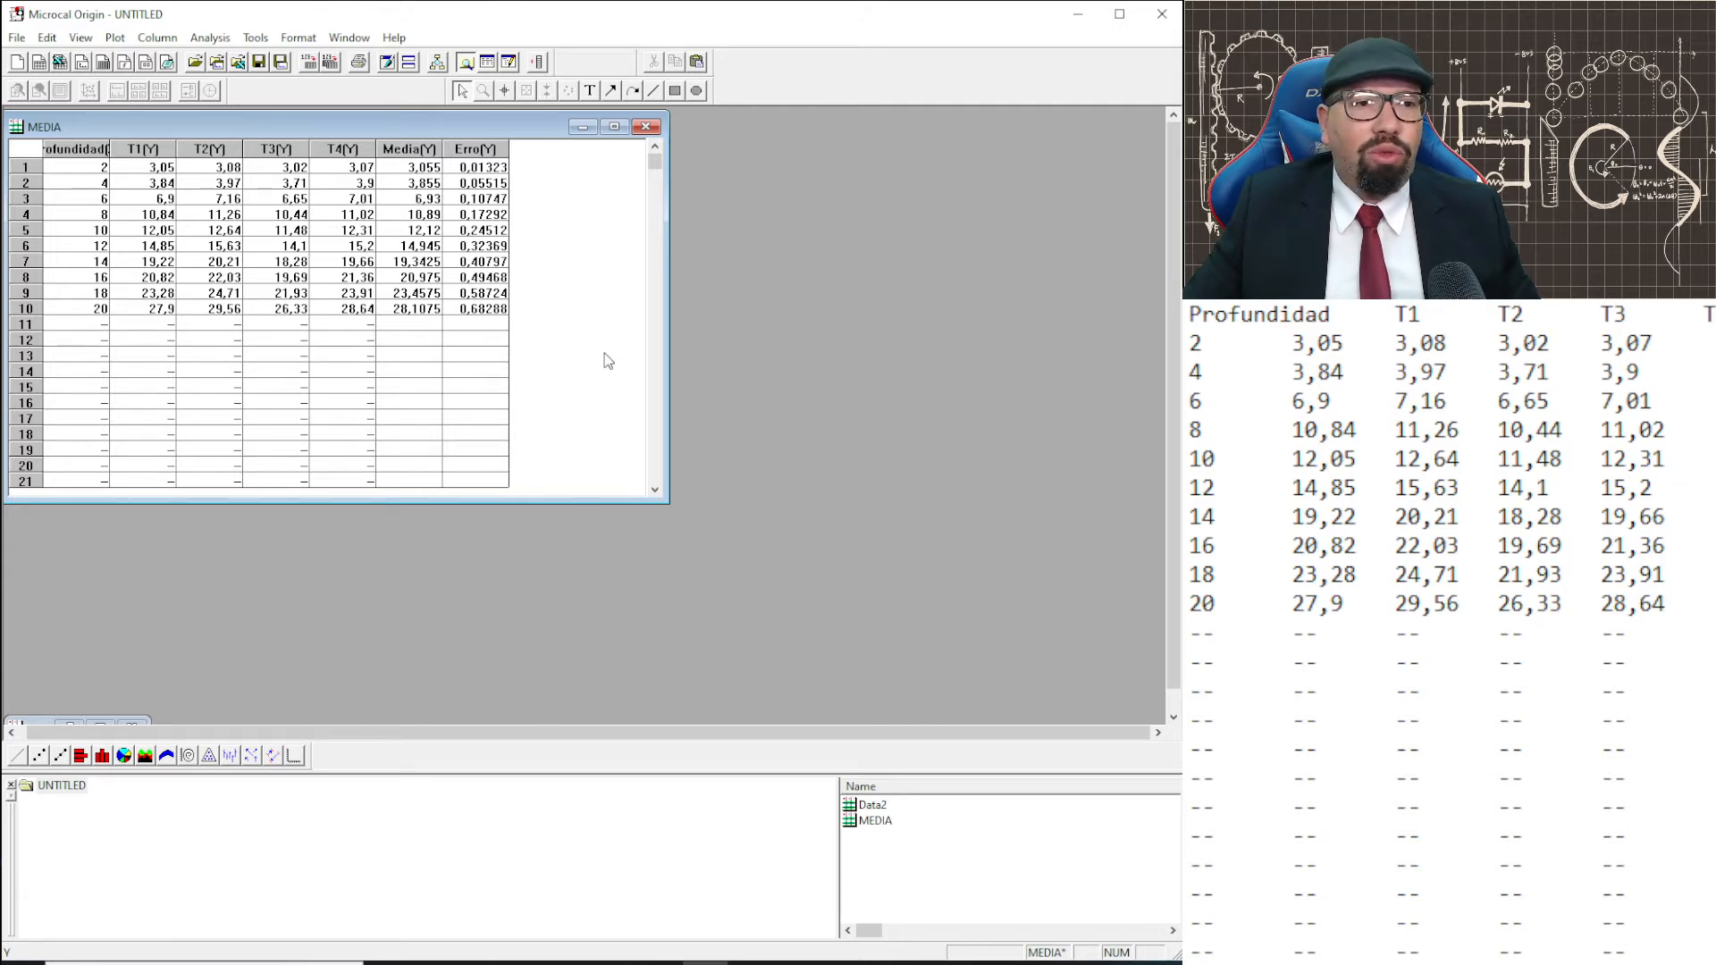
Plot a scatter graph from the MEDIA worksheet with Profundidad as X, Media as Y and Erro as Y error, and maximize its window.
click(116, 38)
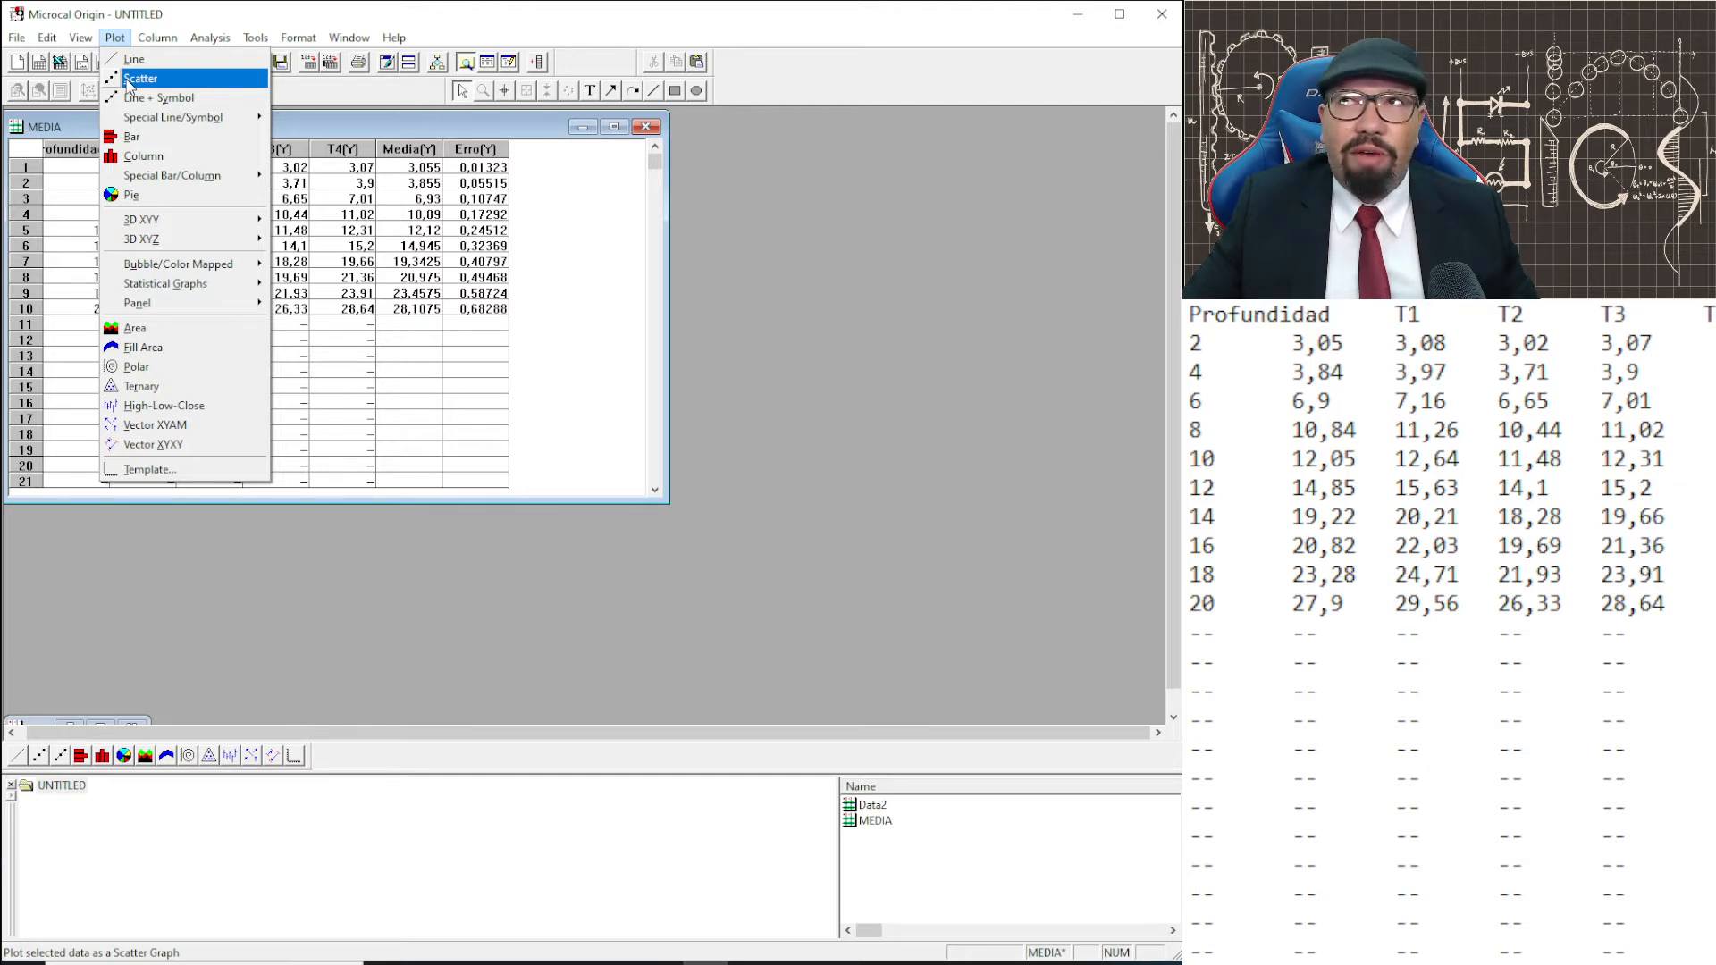
click(129, 82)
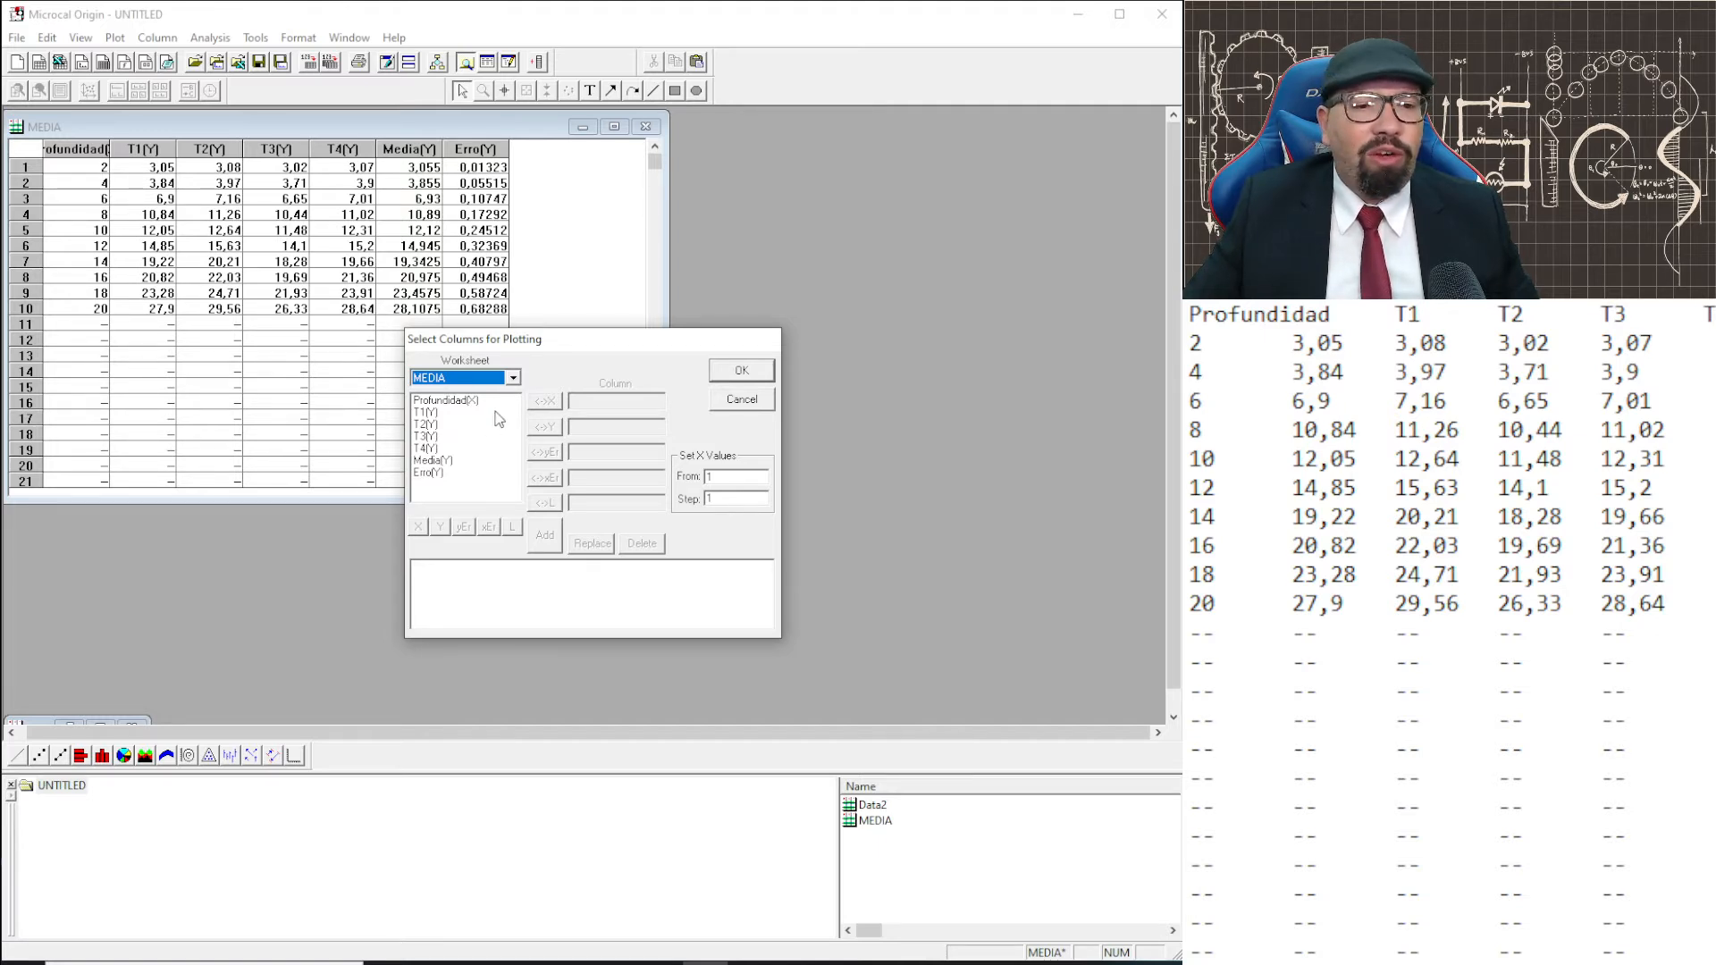
click(458, 400)
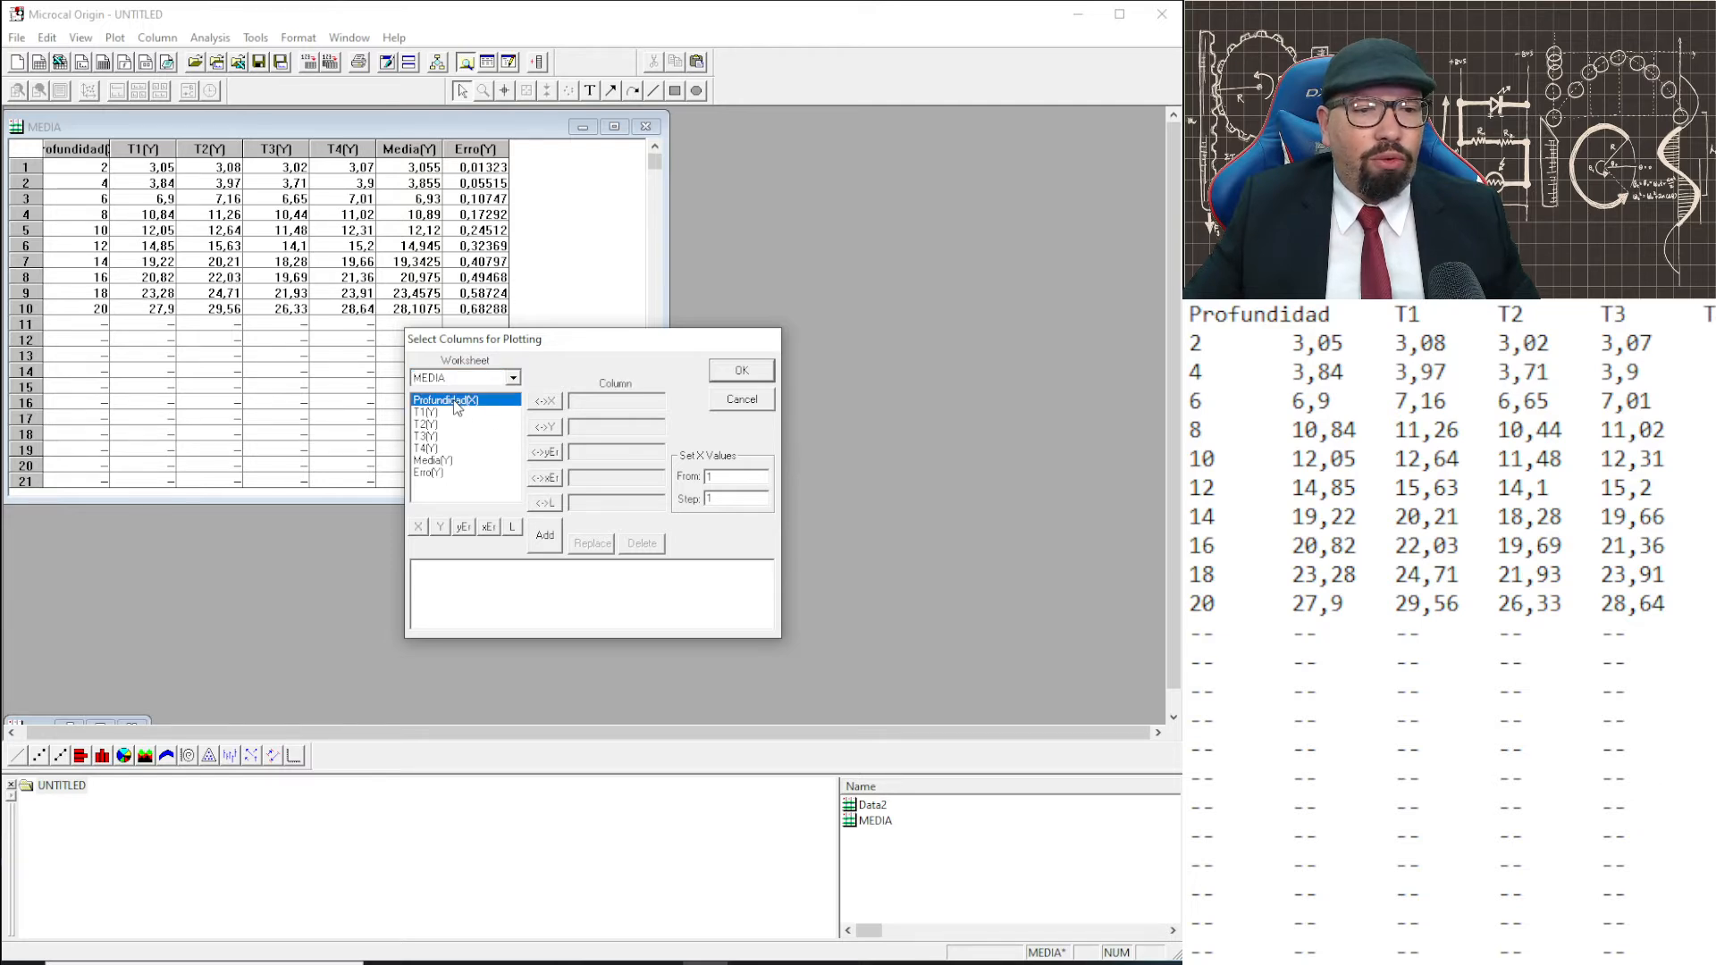
click(547, 404)
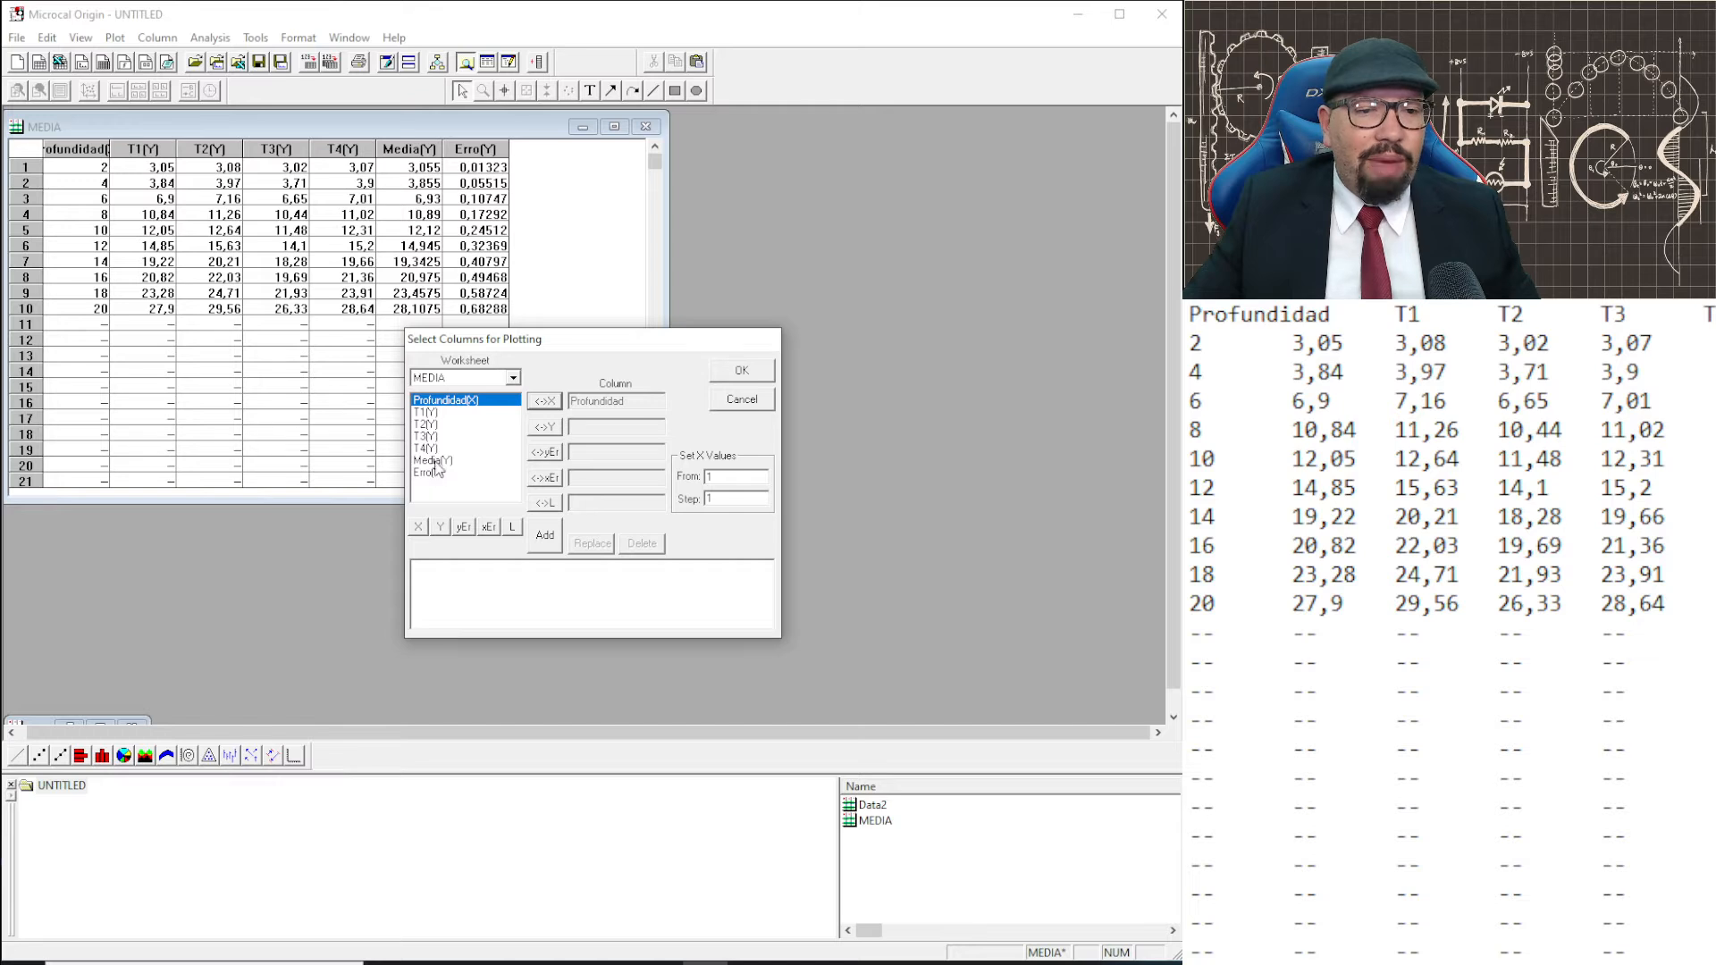
click(436, 461)
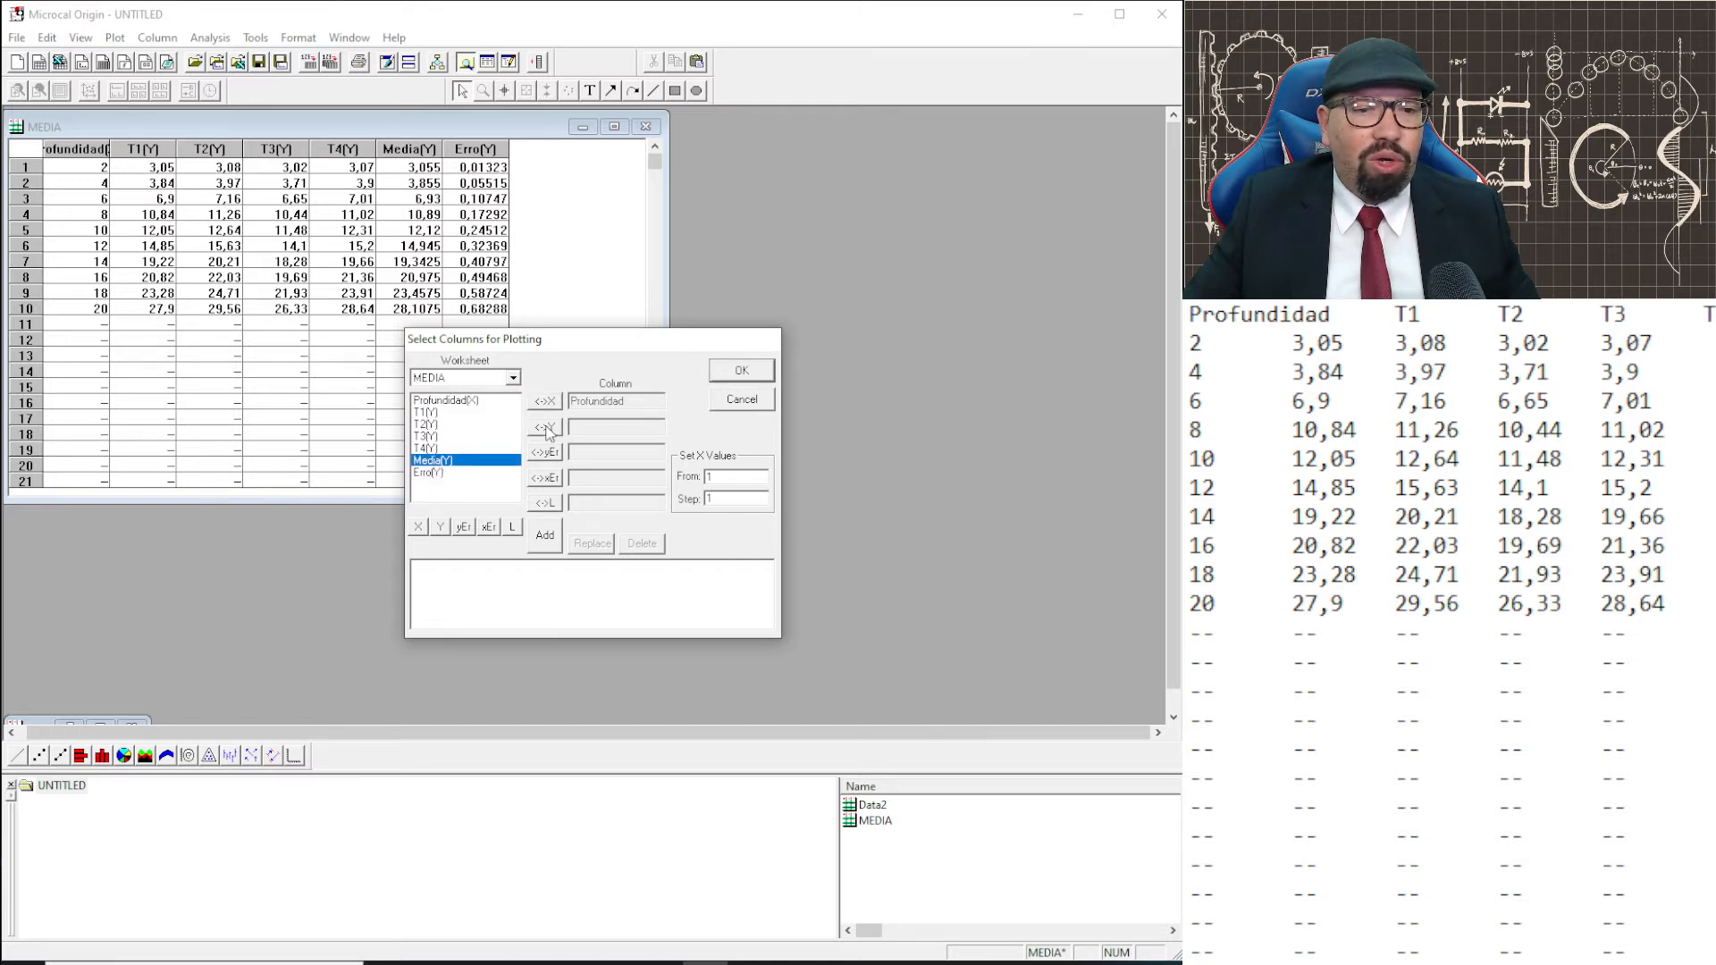
click(548, 430)
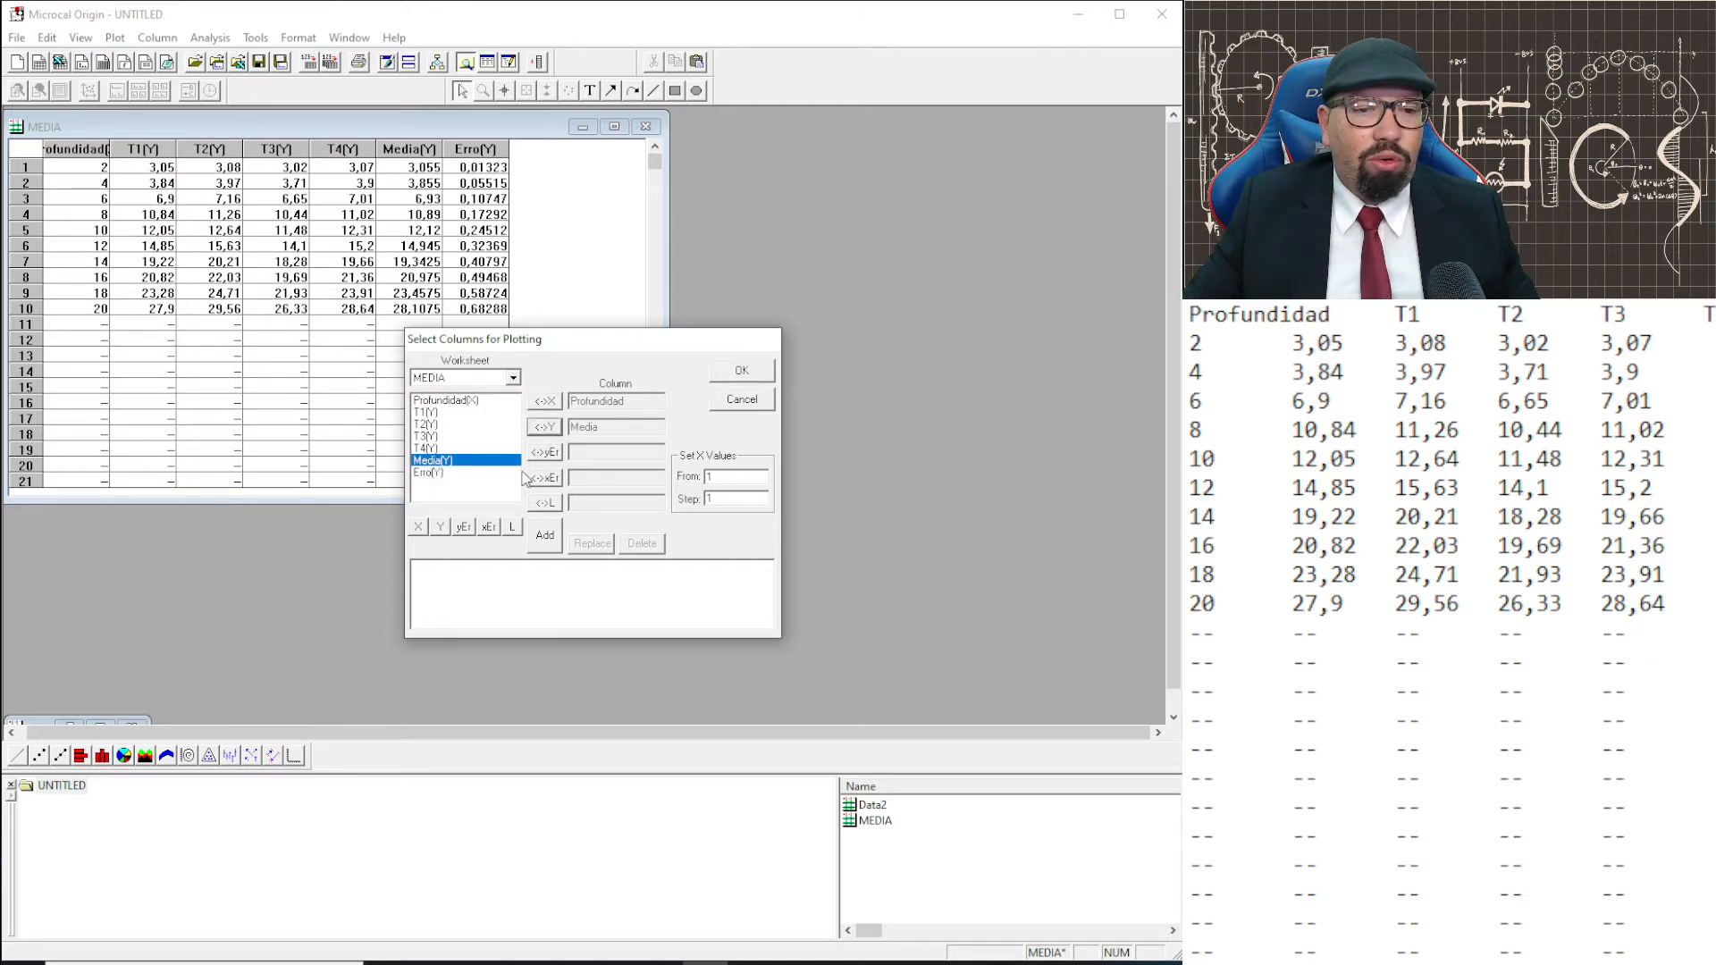
click(432, 481)
click(550, 457)
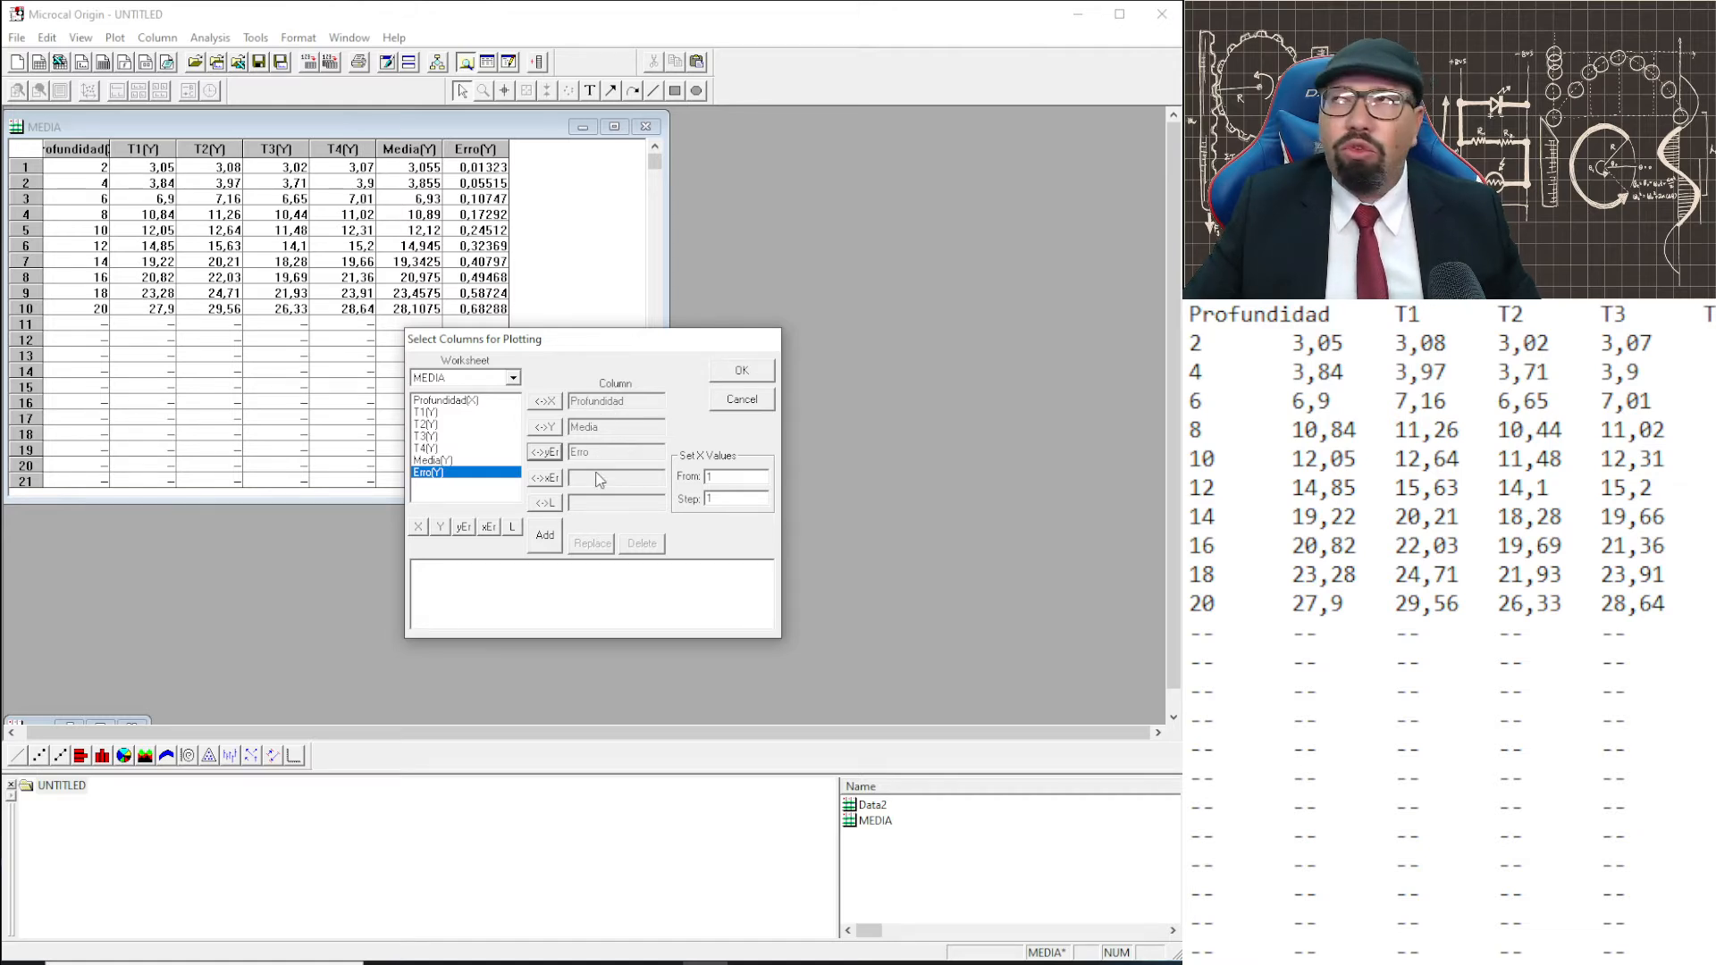
click(741, 371)
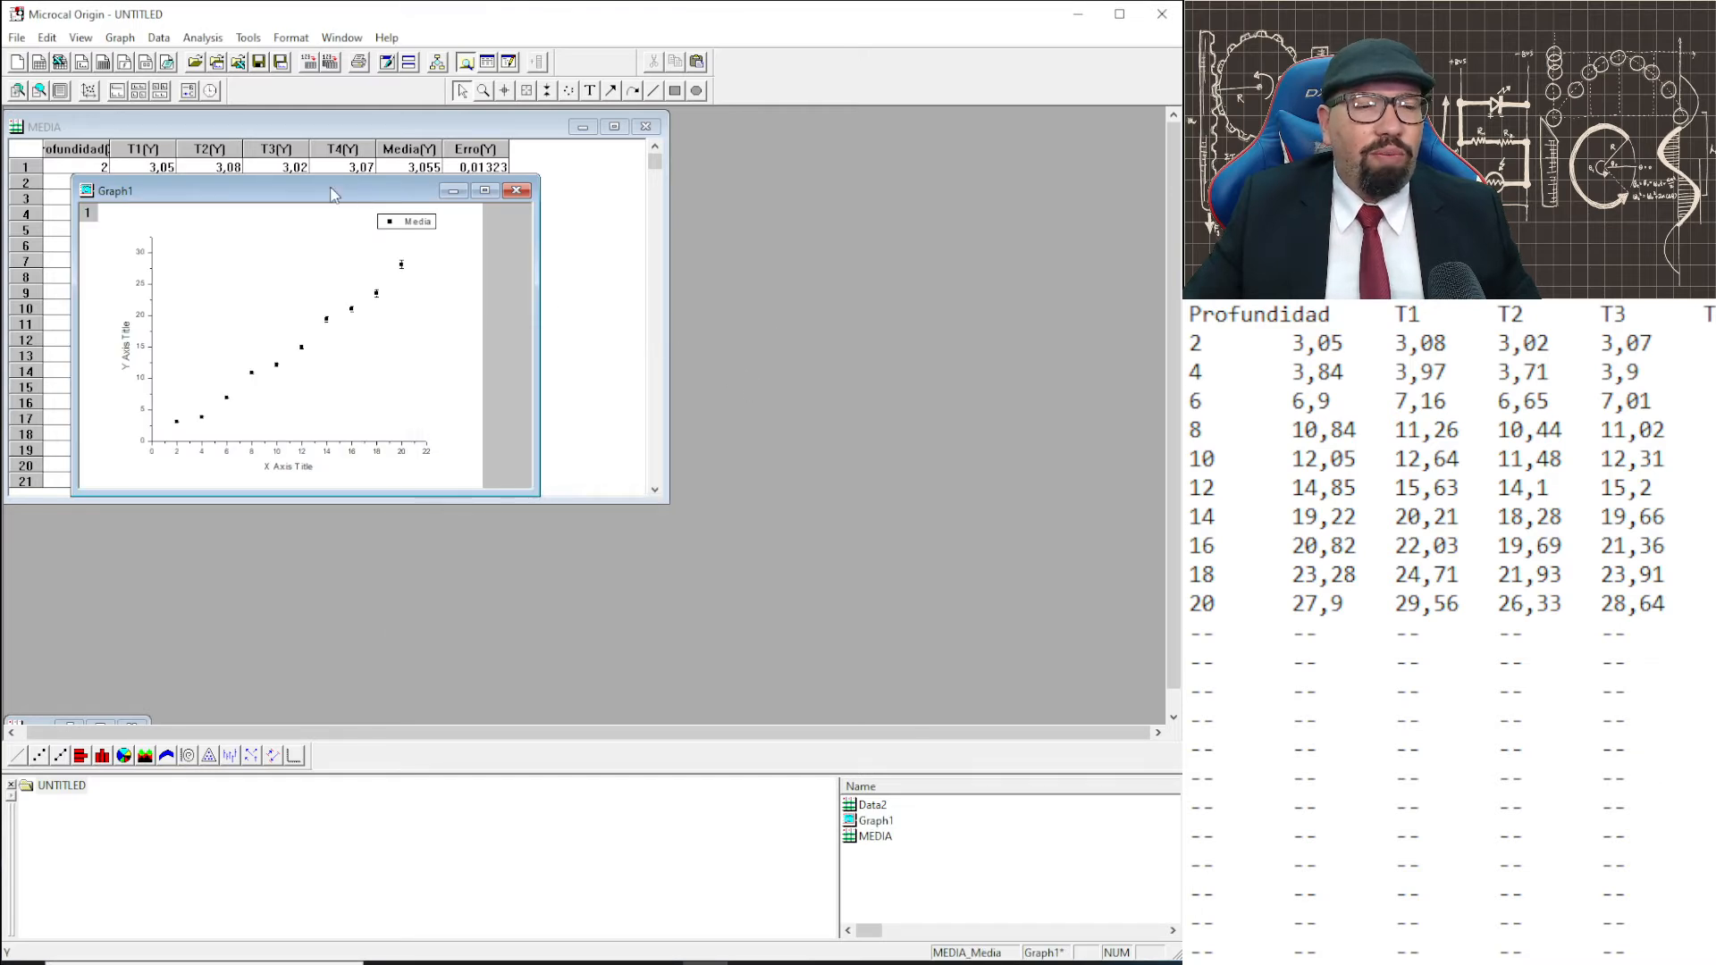
double_click(325, 193)
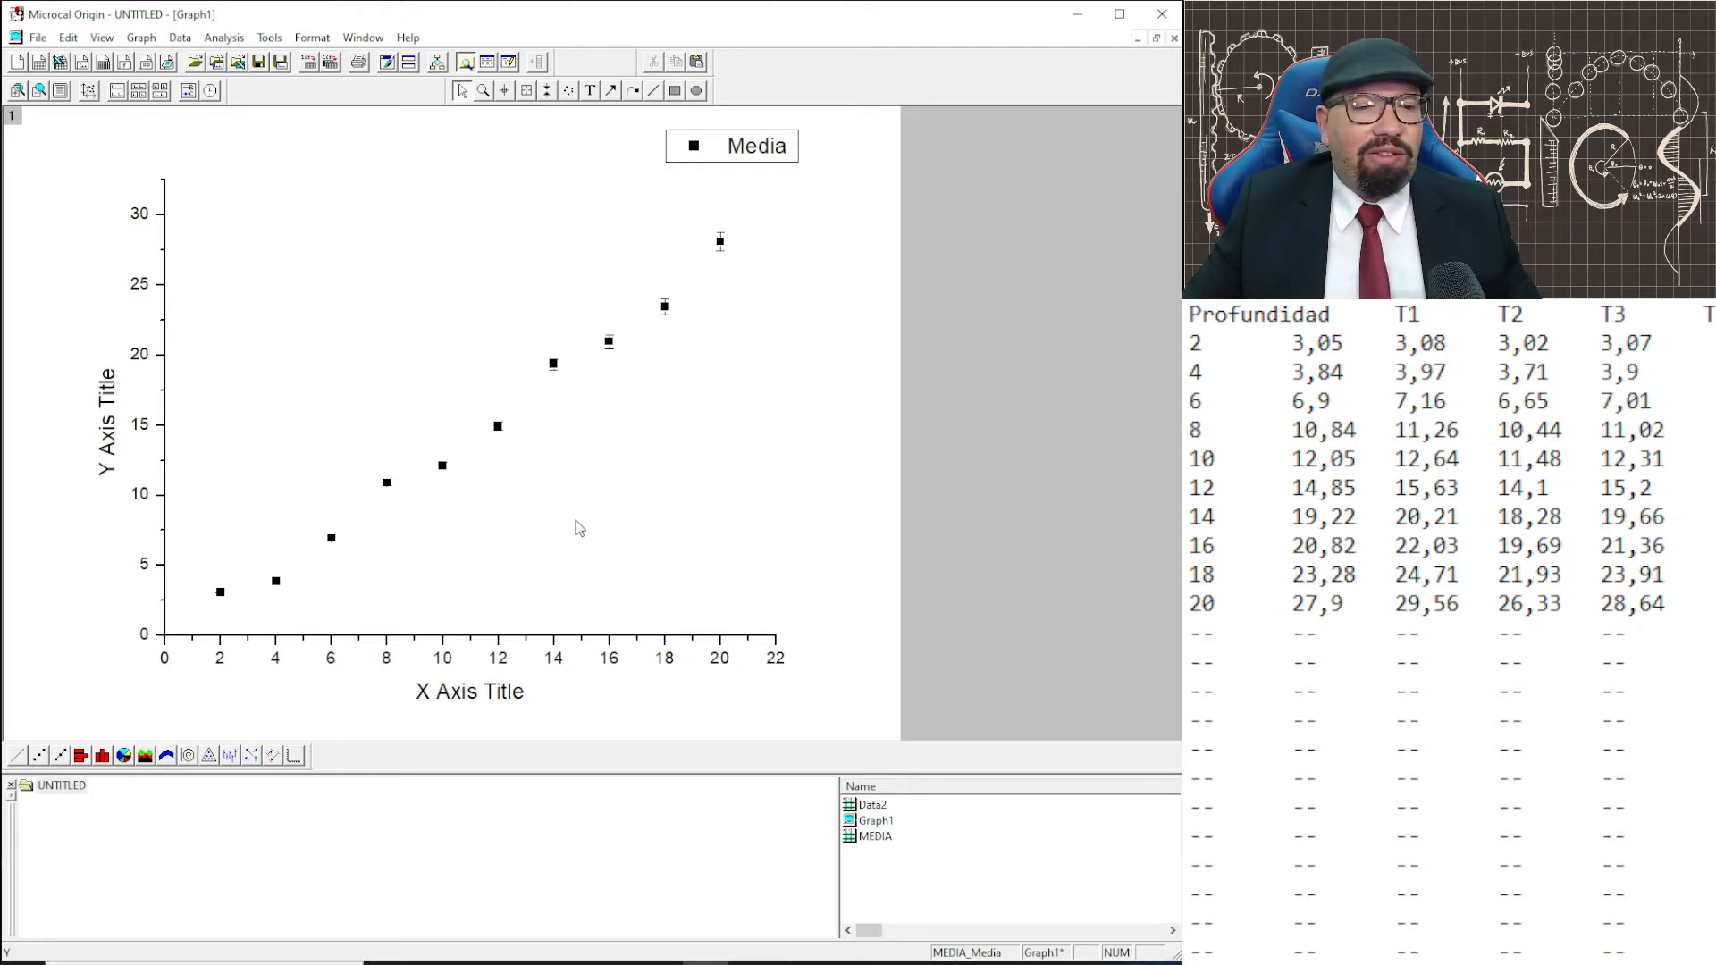
Replace the X axis title with "Profundidade (m)" and enlarge its text to size 36.
double_click(476, 706)
text(Profundidade (m))
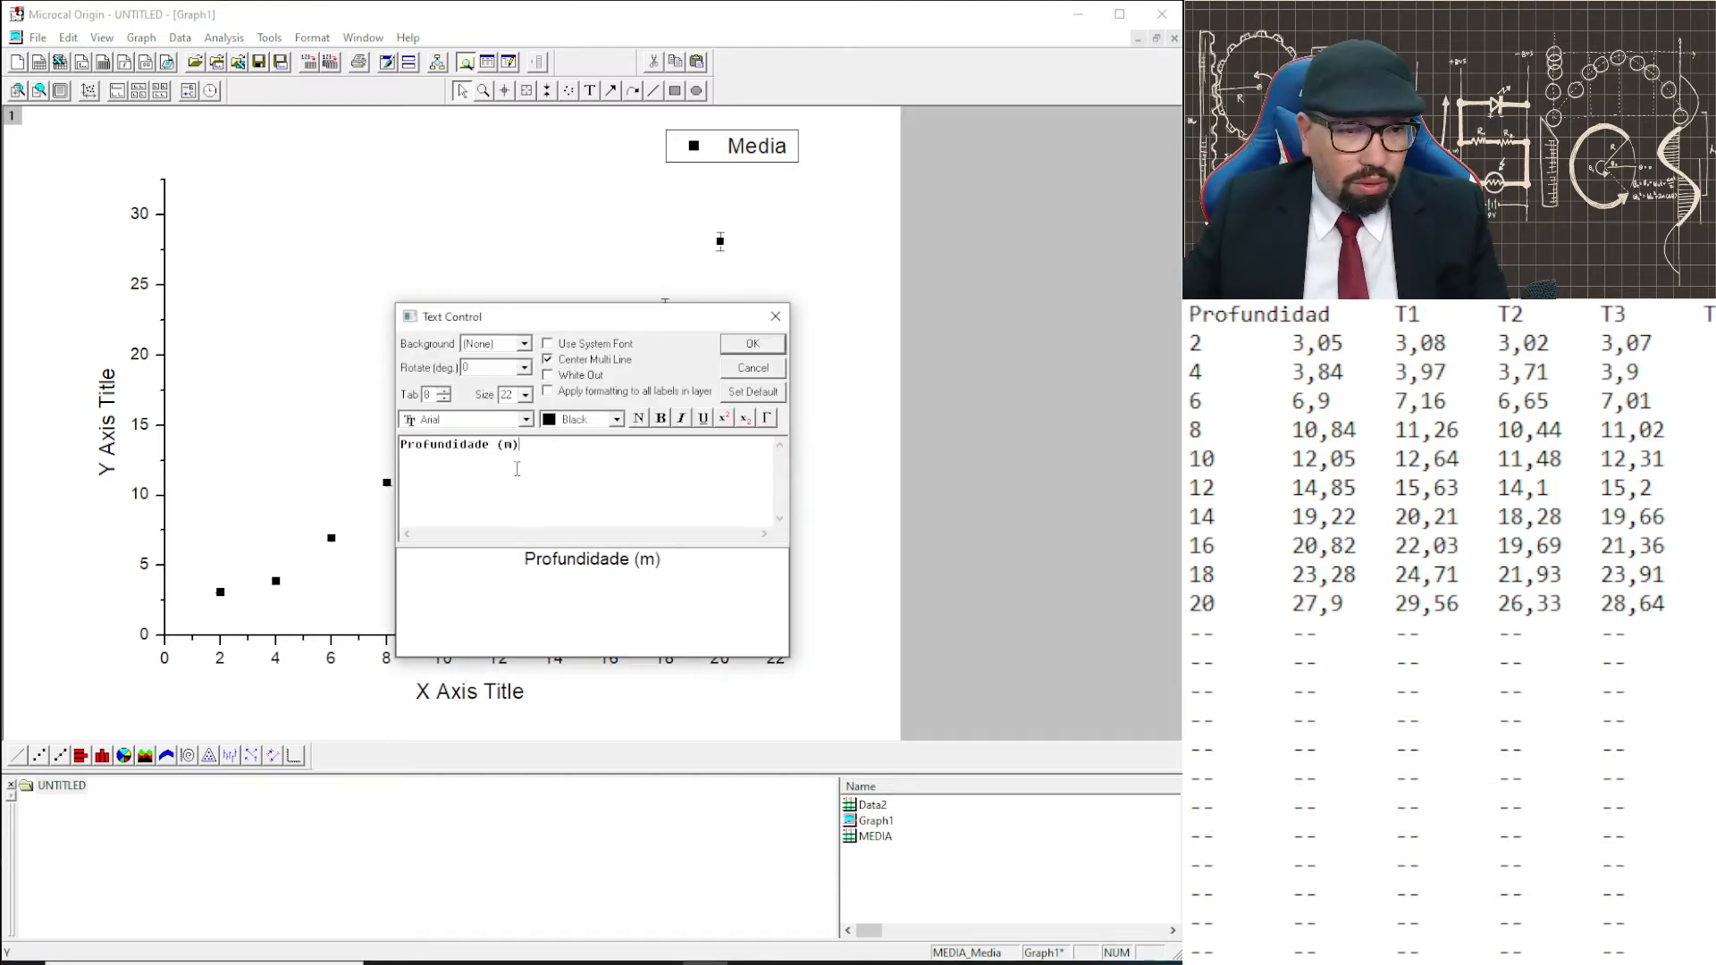
click(525, 394)
click(507, 482)
click(769, 340)
double_click(453, 697)
click(525, 394)
click(522, 457)
click(752, 343)
Set the X axis tick labels to 26 points.
double_click(581, 658)
click(600, 520)
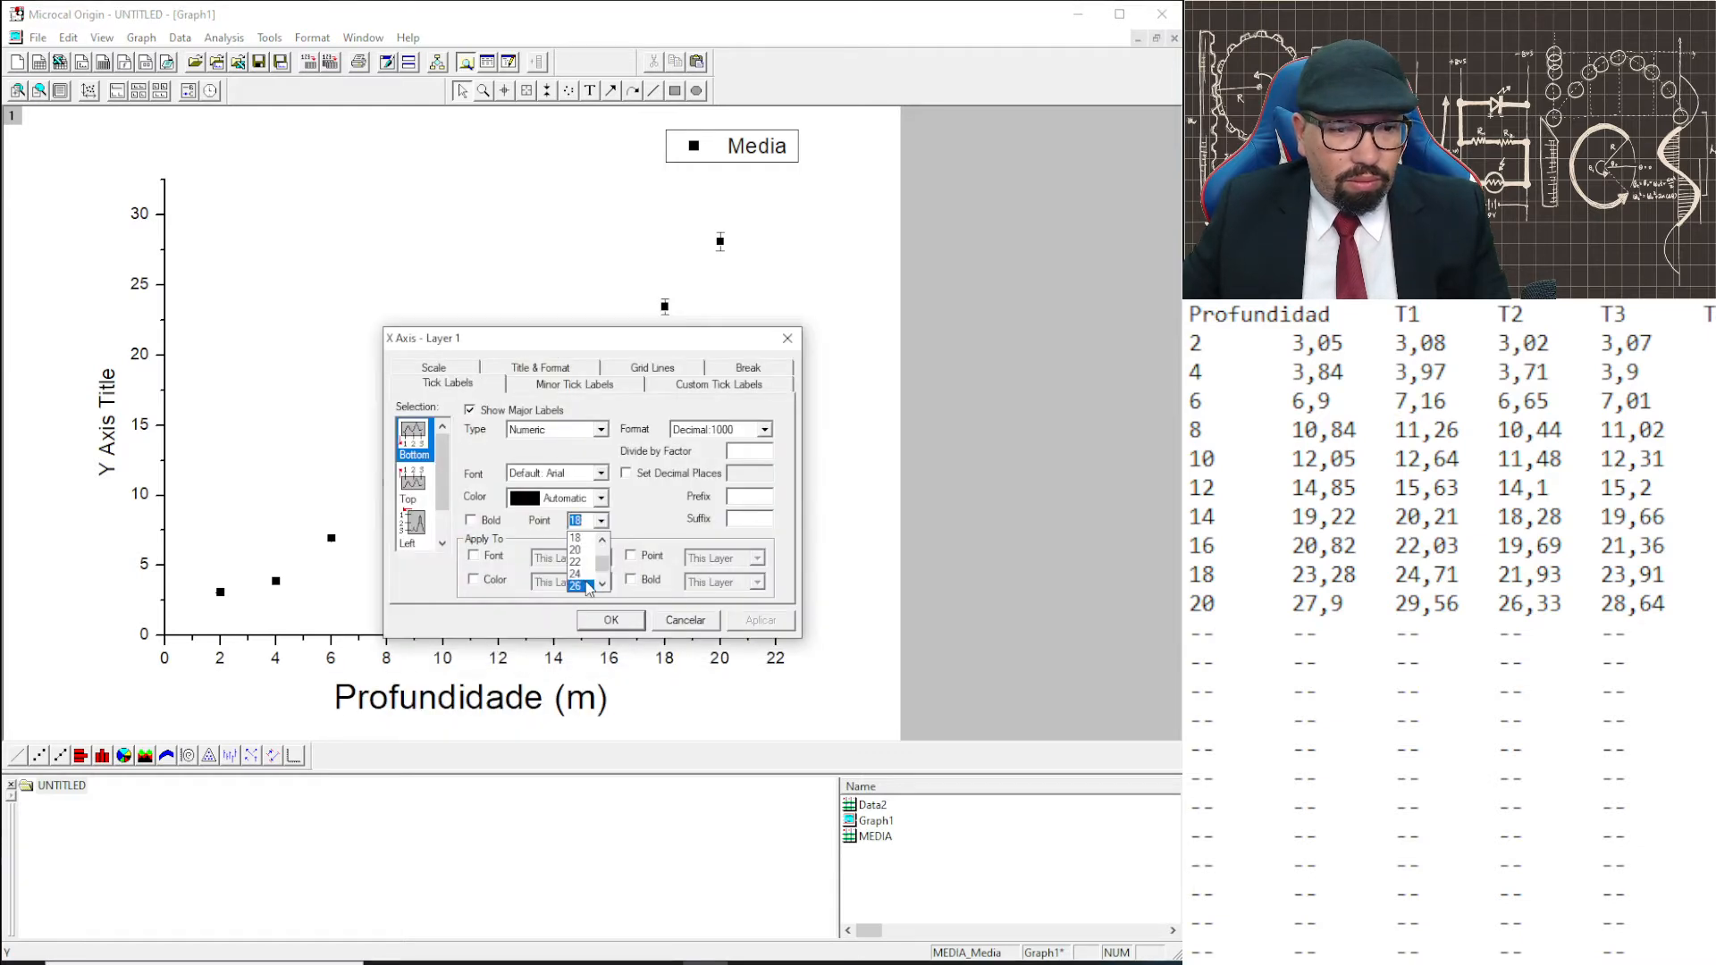
click(592, 585)
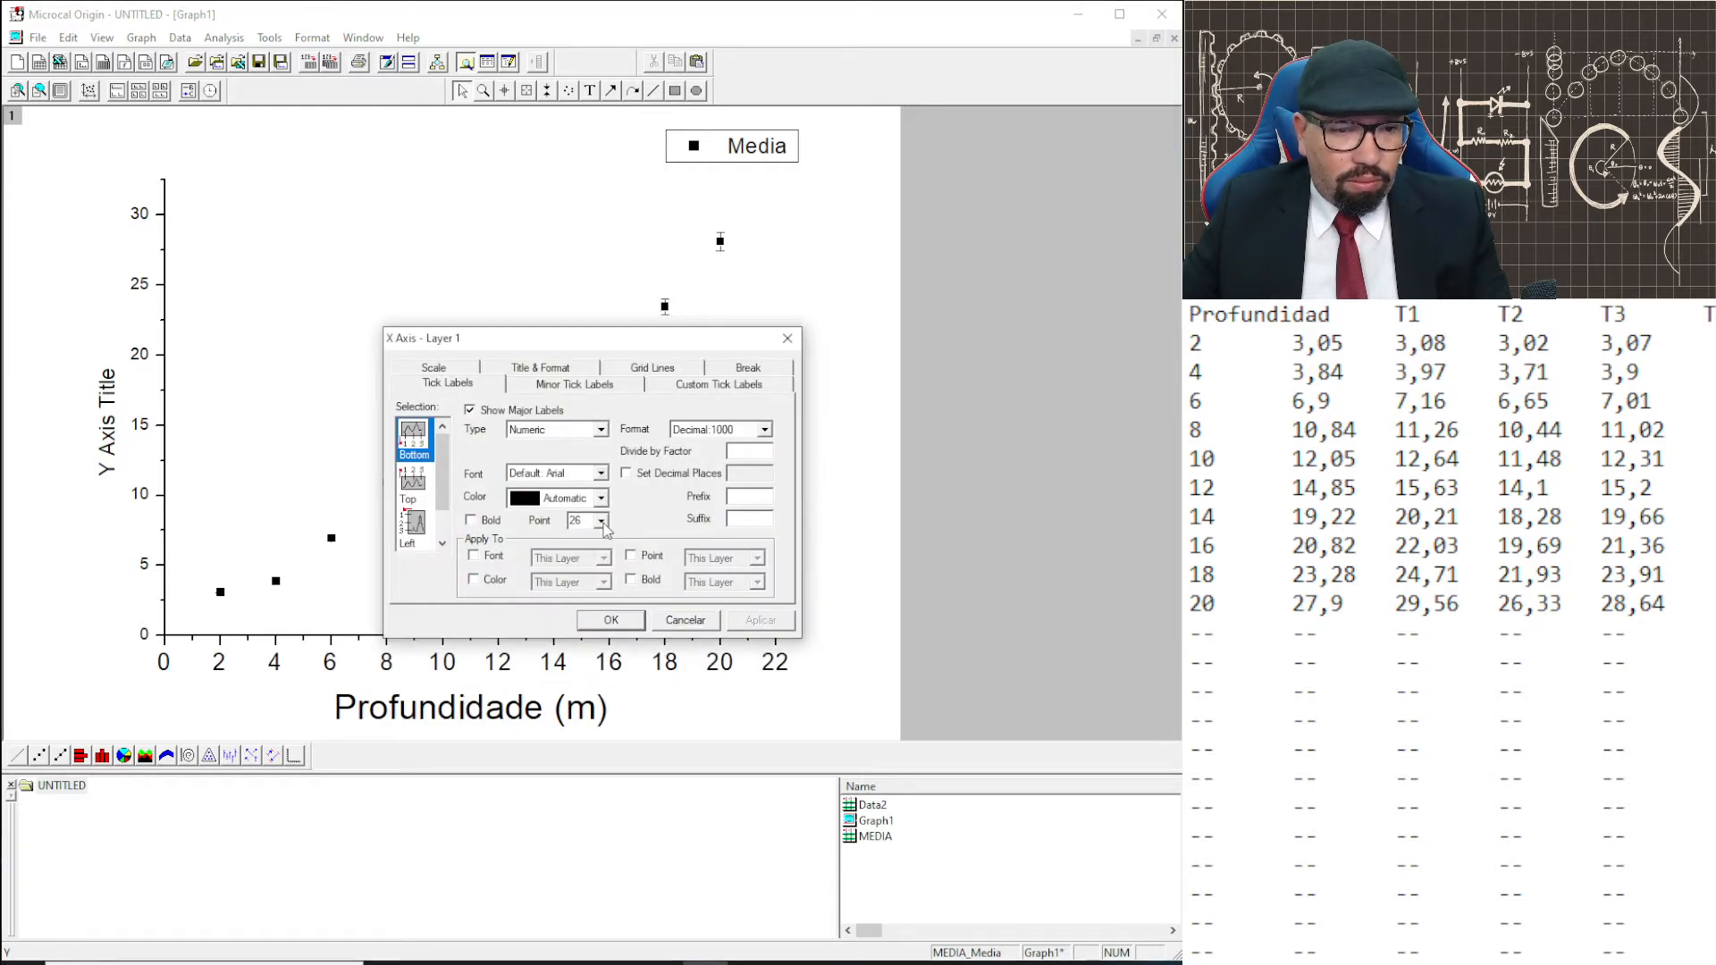
click(611, 619)
Replace the Y axis title with "Tempo (s)" and set its text size to 36.
double_click(107, 420)
text(Tempo )
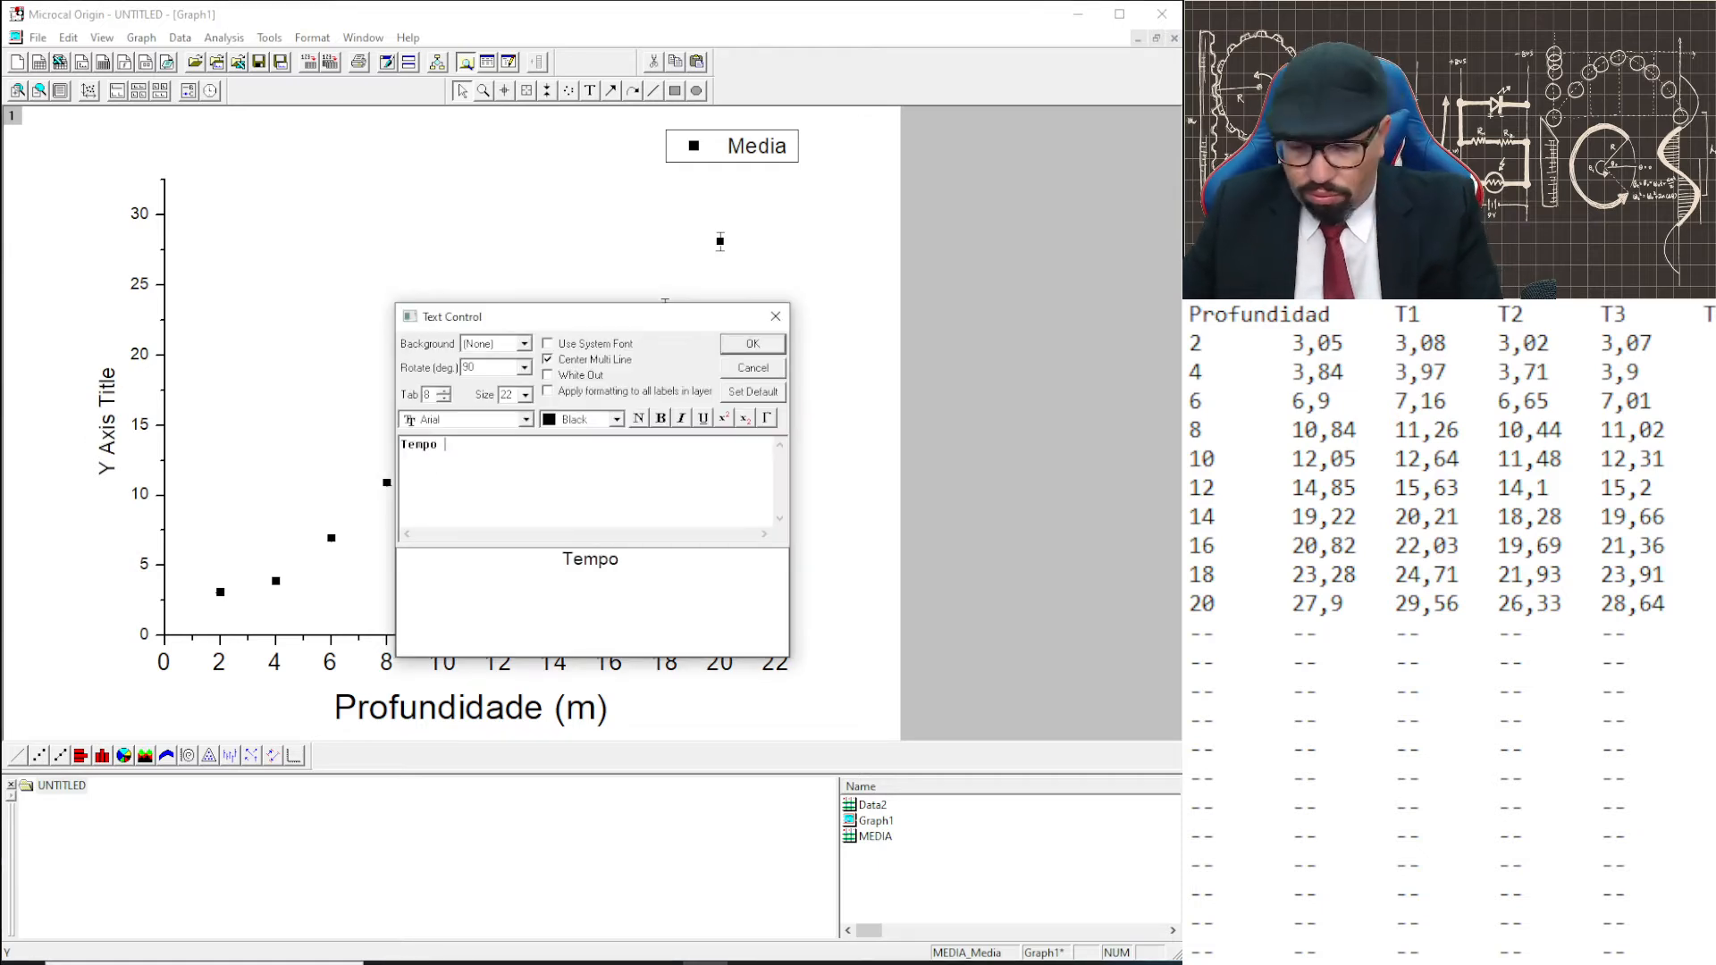
text((s))
click(525, 394)
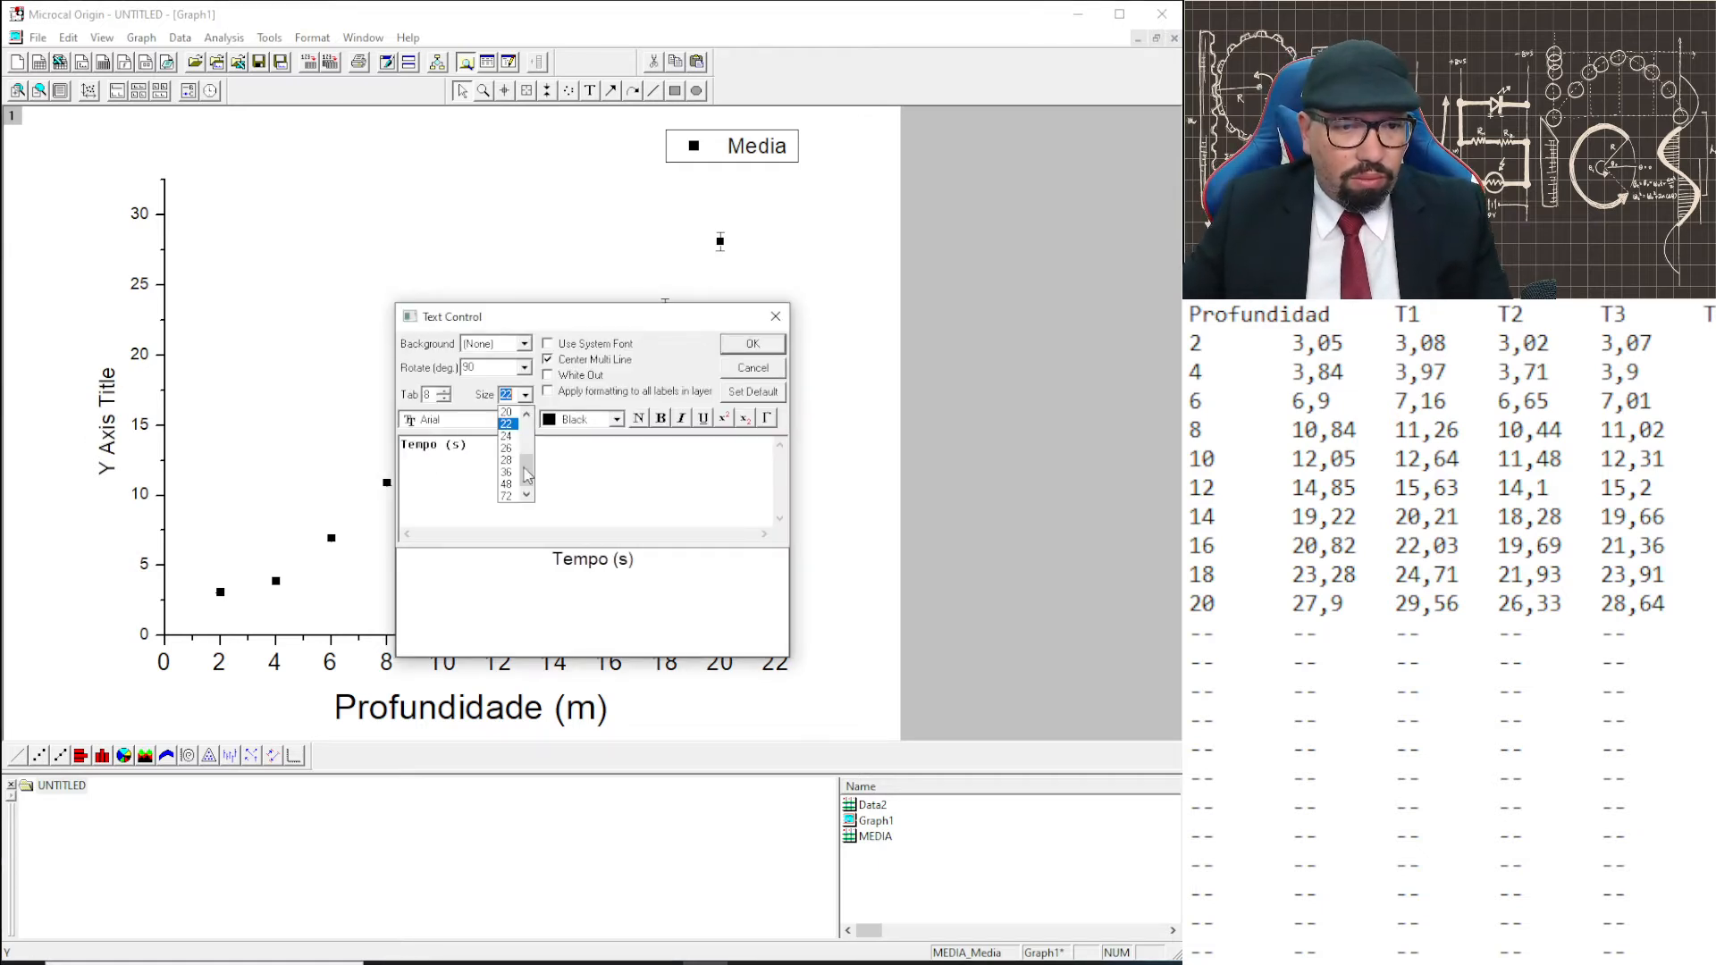
click(508, 472)
click(753, 344)
Set the Y axis tick labels to 26 points.
double_click(142, 355)
click(601, 520)
click(601, 586)
click(760, 620)
Turn on the opposite lines for both the horizontal and vertical axes to frame the graph.
click(652, 367)
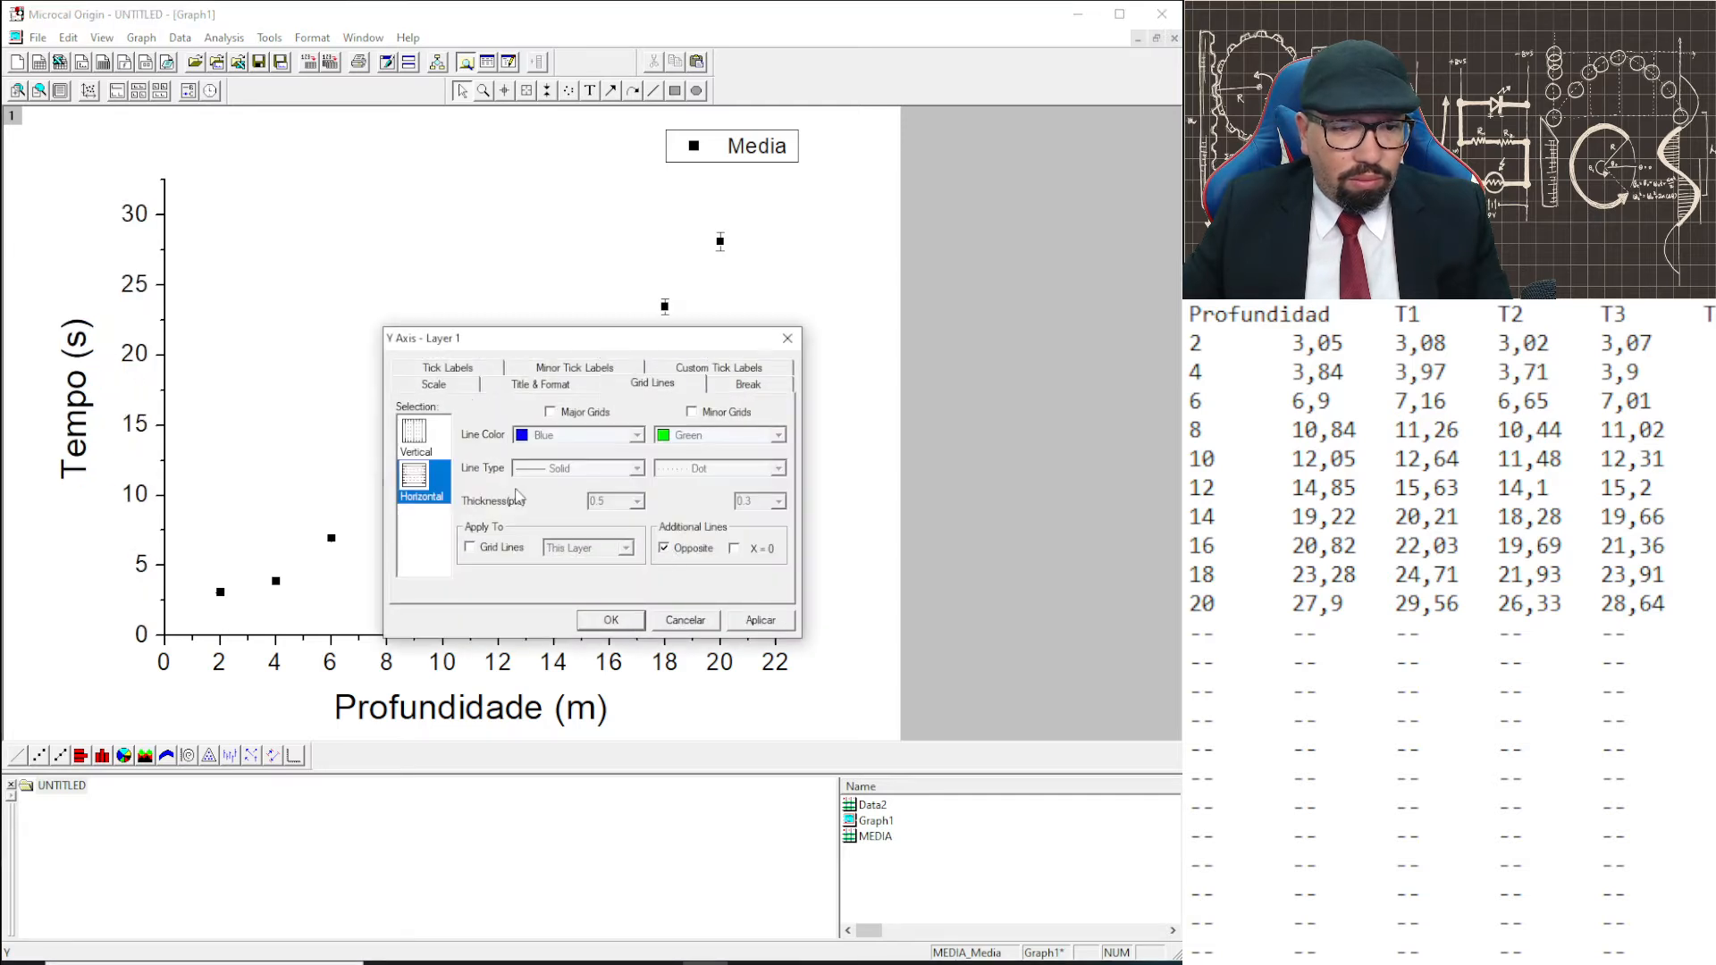
click(664, 548)
click(760, 620)
click(610, 620)
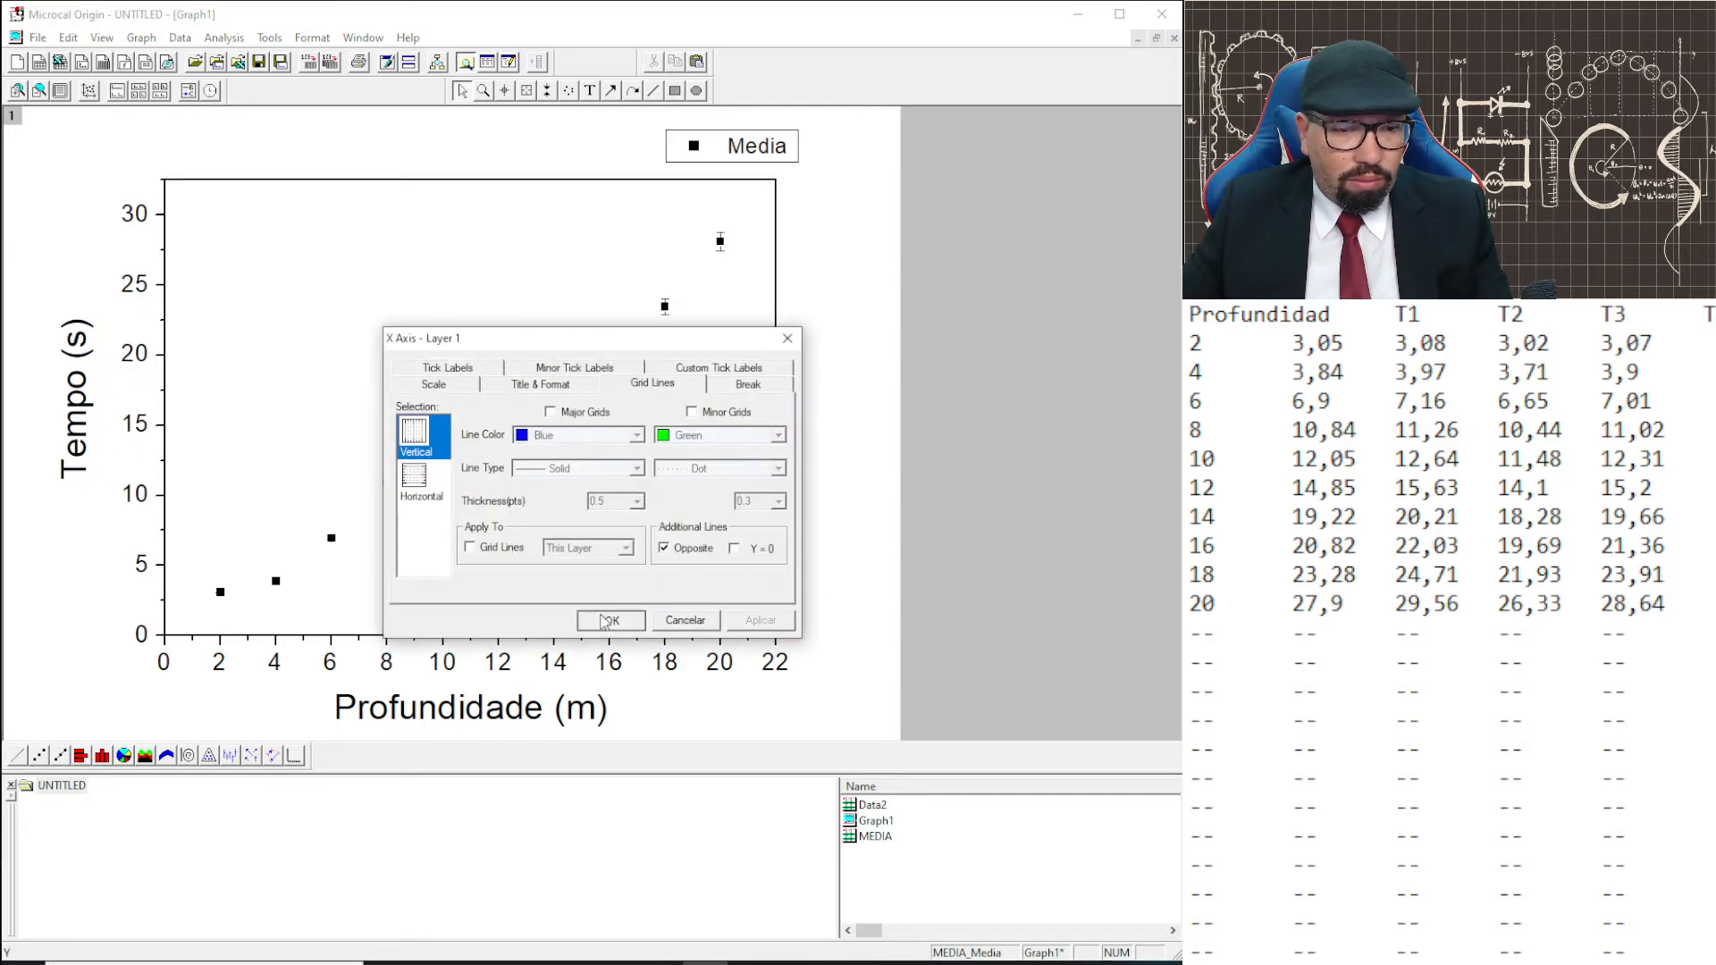
Set the X axis scale to start from 1.
double_click(495, 649)
text(1)
click(761, 621)
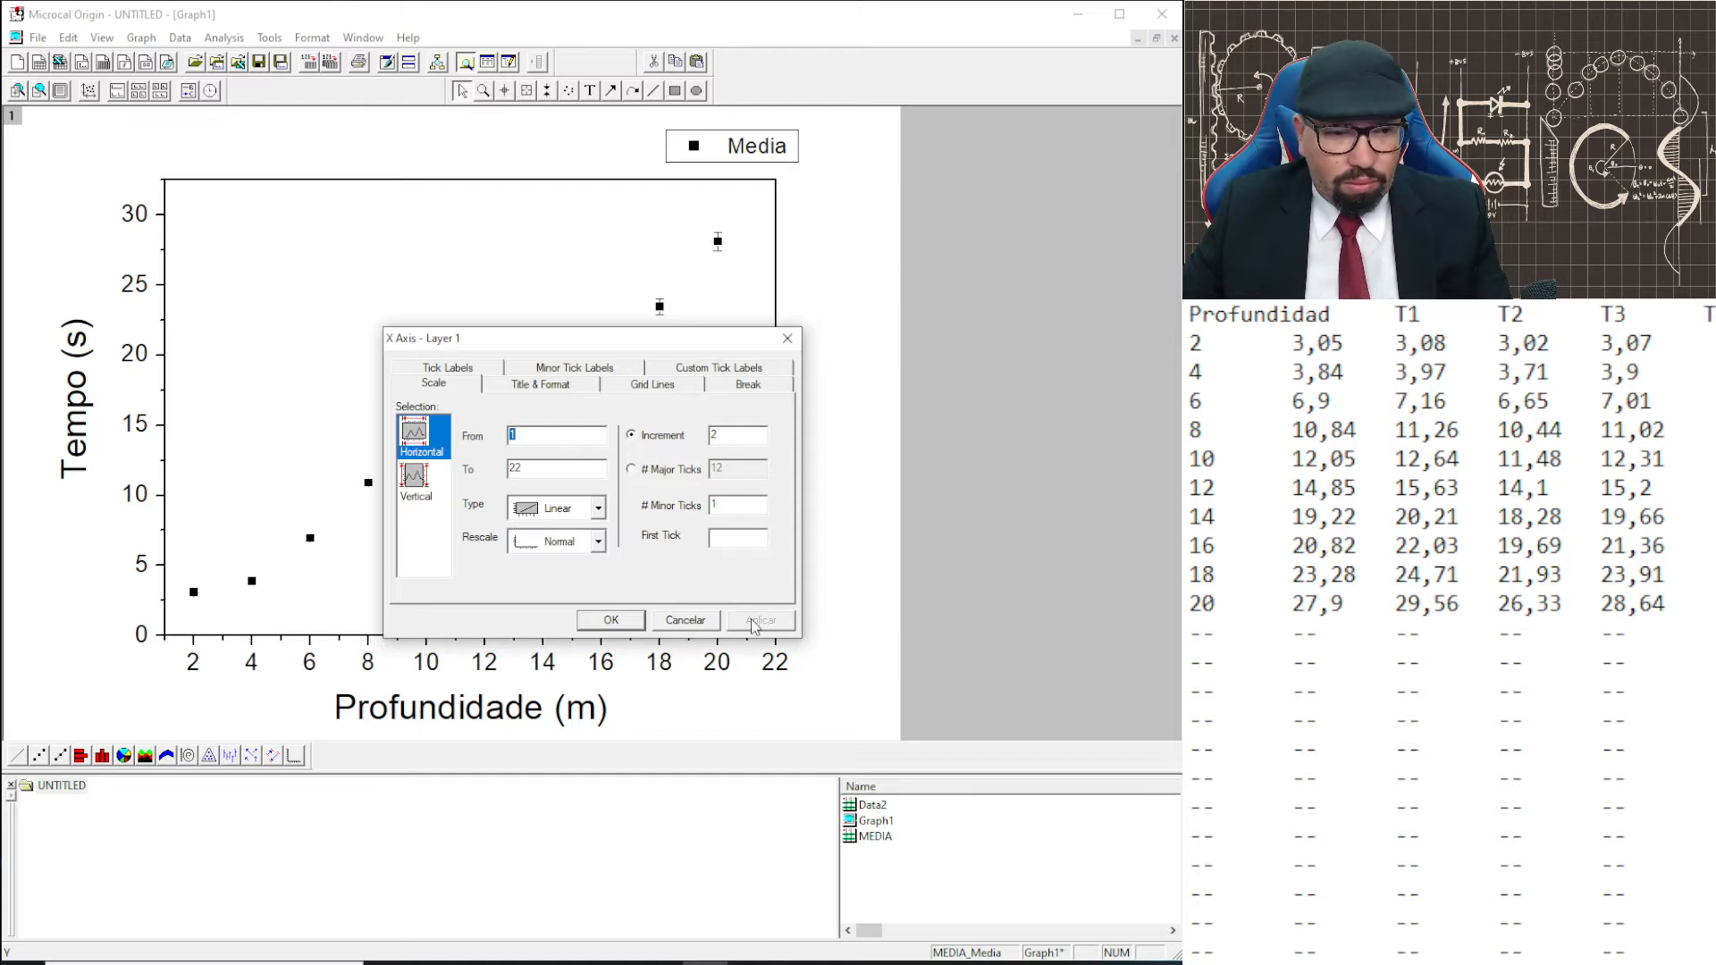
click(608, 626)
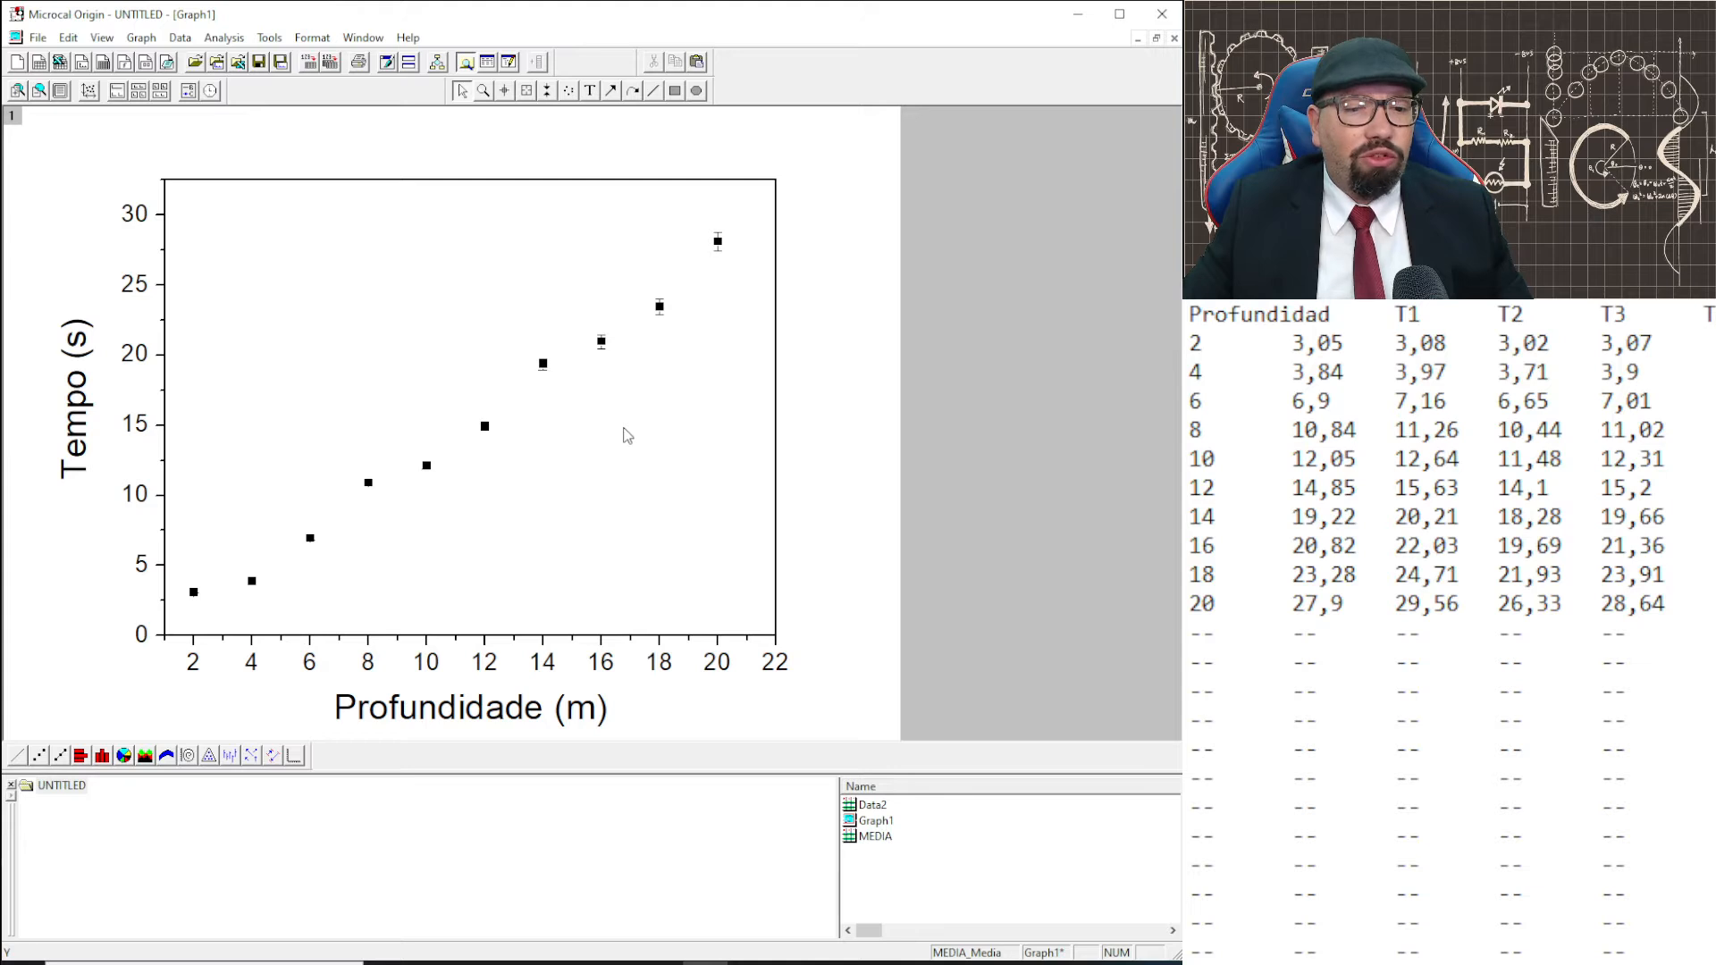
Differentiate the plotted Media data and delete the resulting derivative graph.
click(238, 46)
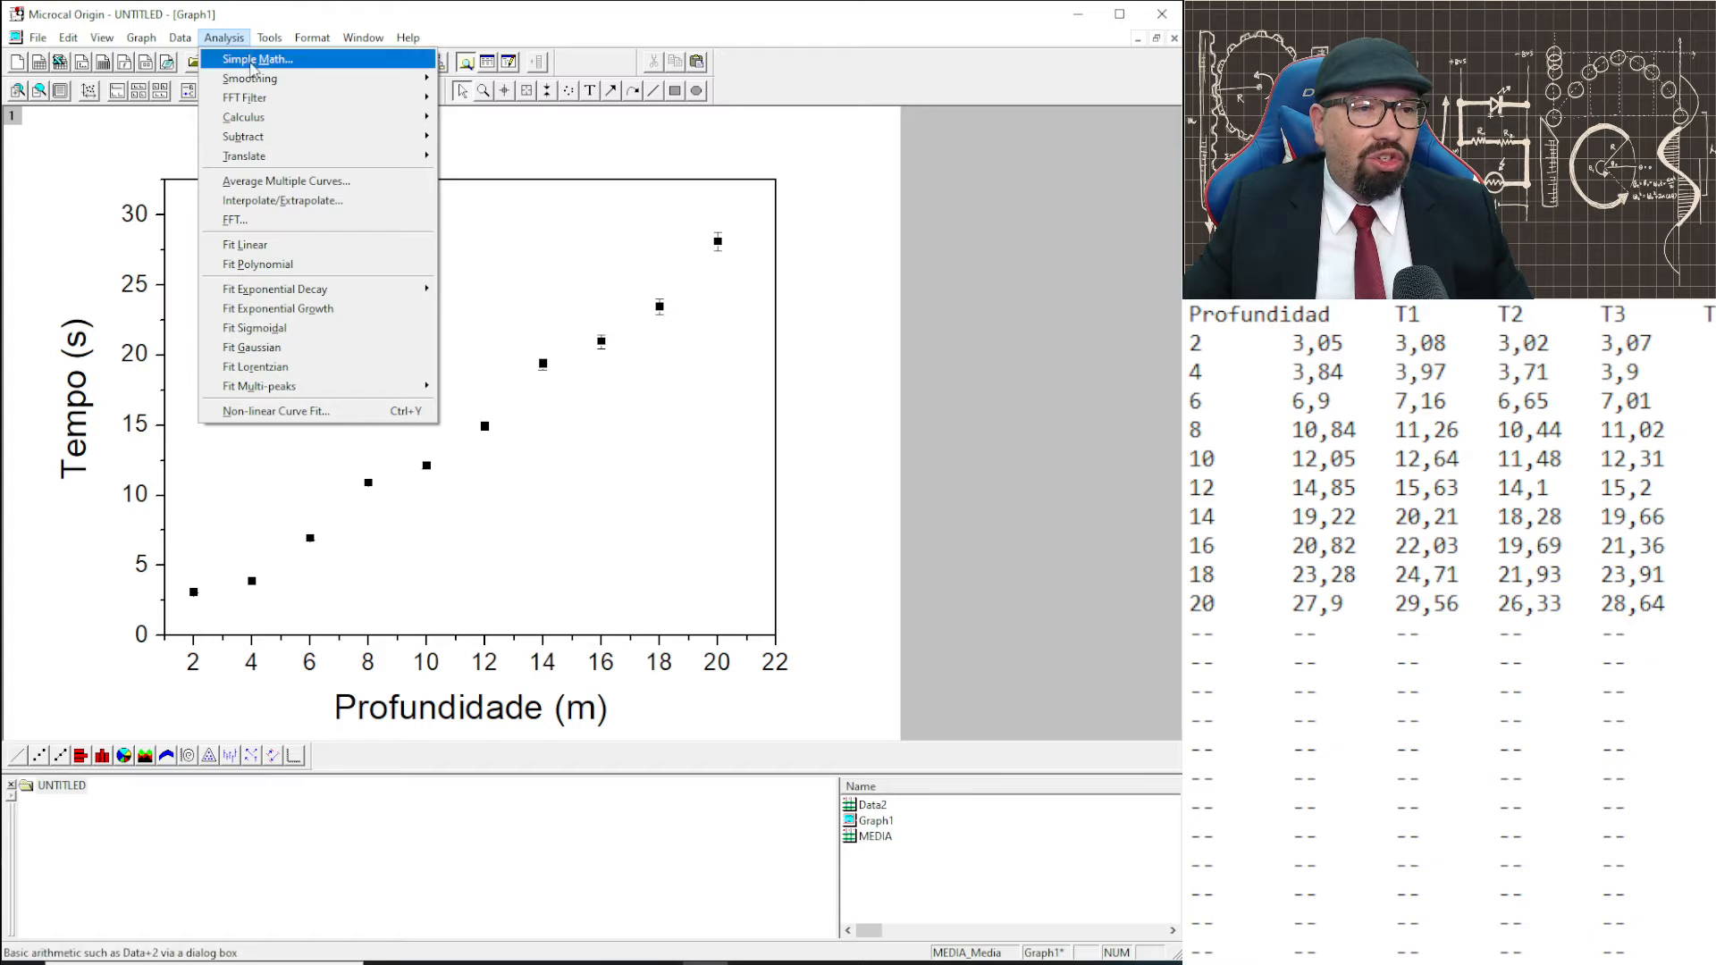
mouse_move(274, 123)
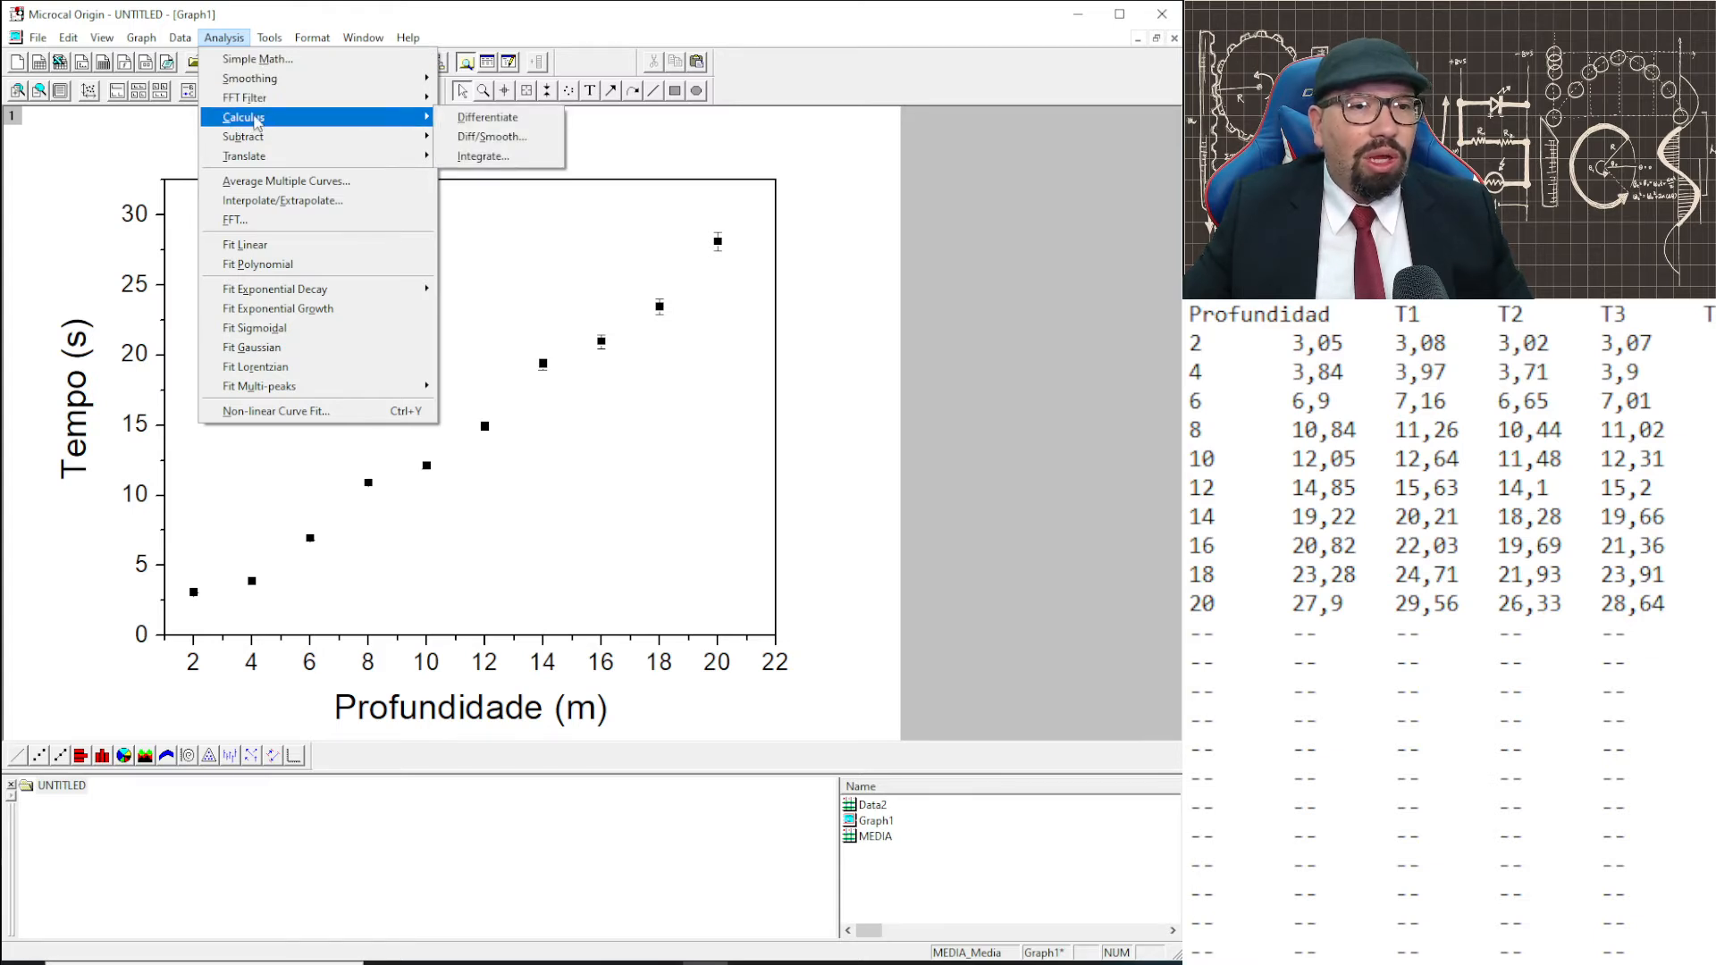
click(533, 127)
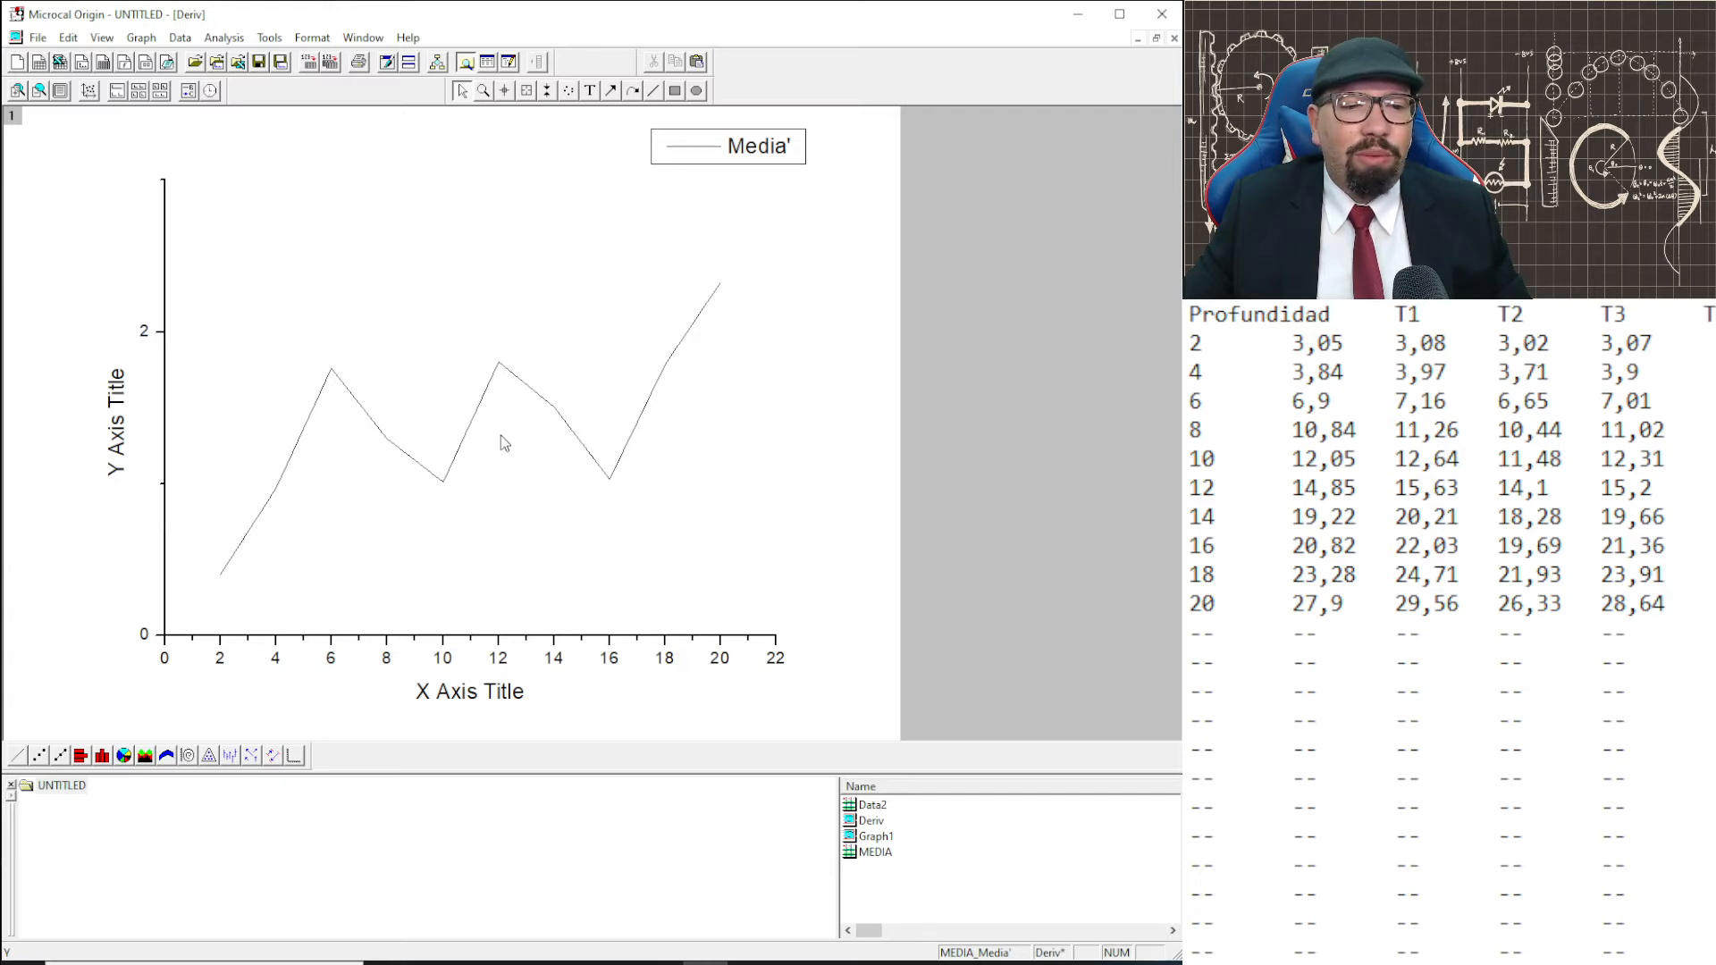
click(1174, 37)
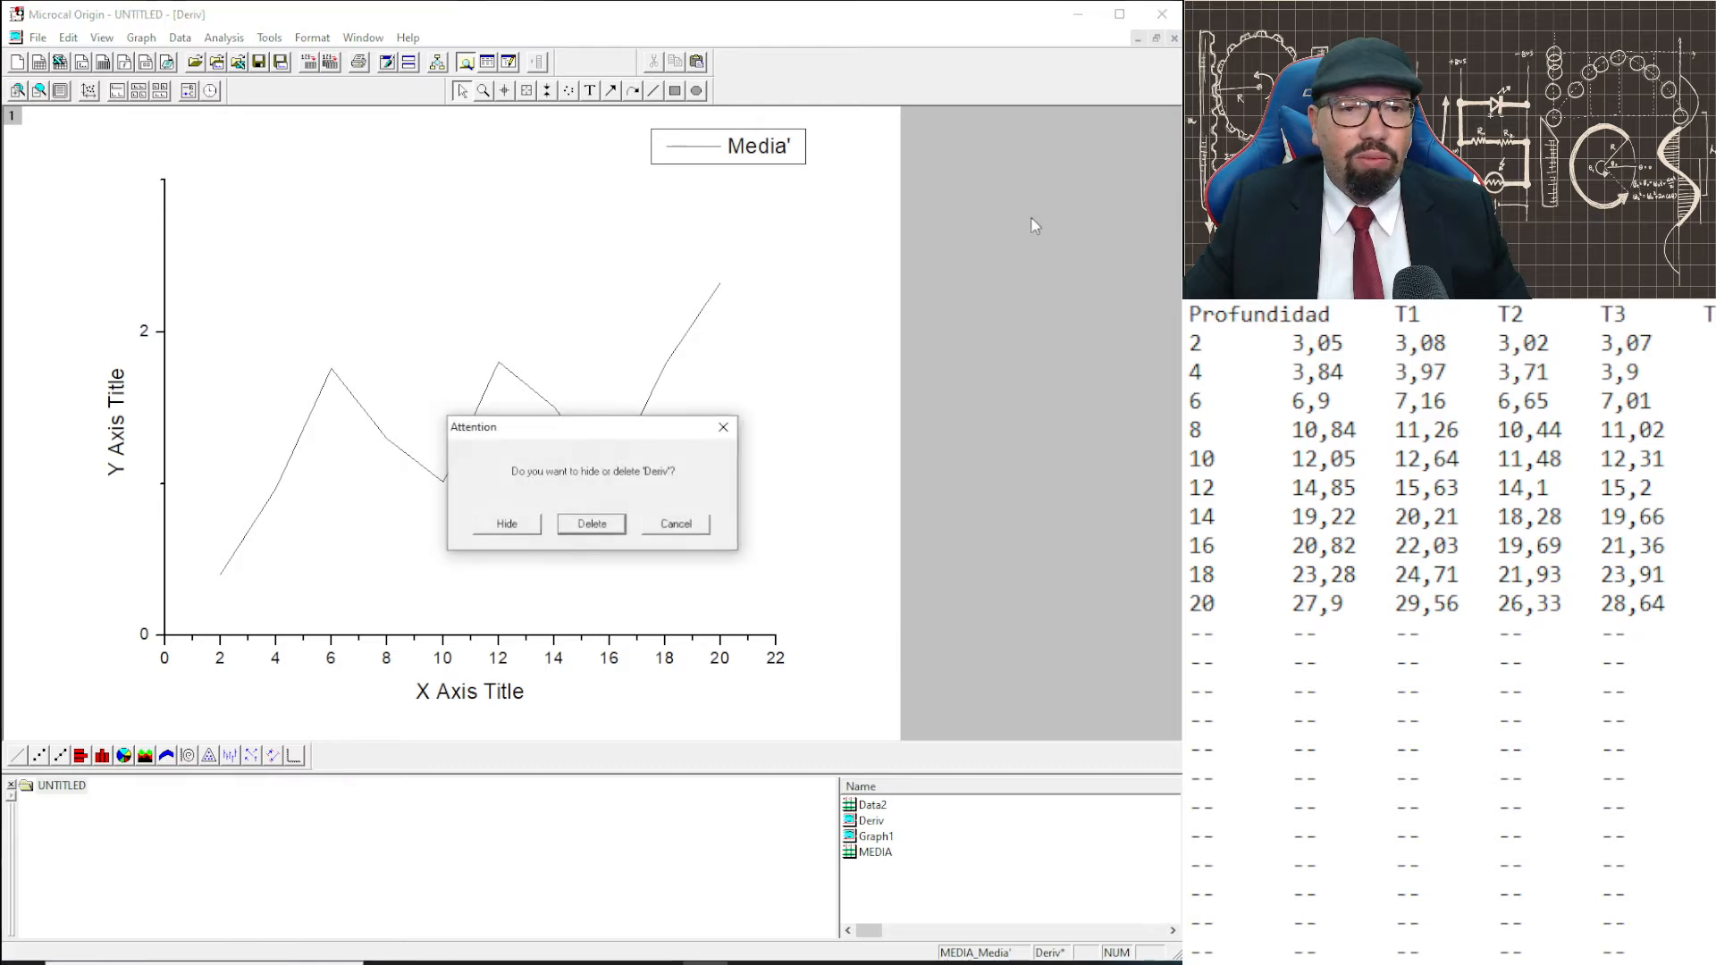
click(591, 525)
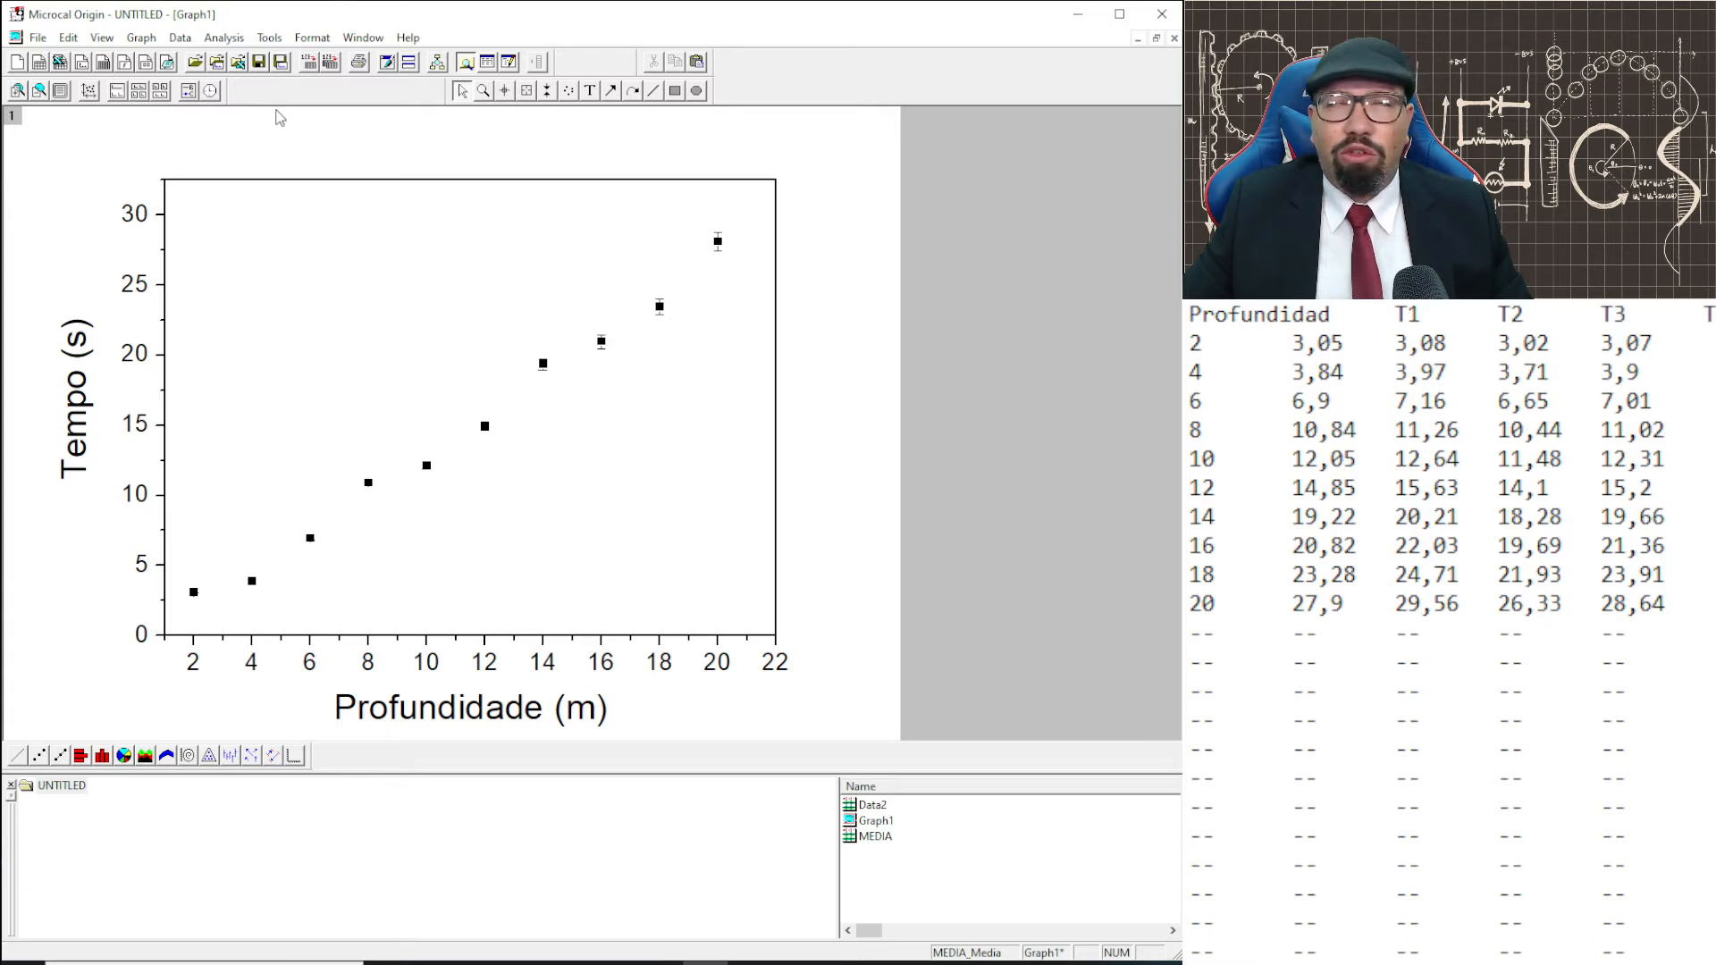
Apply a linear fit to the Media data, move the regression results log aside to read it, and close it.
click(225, 37)
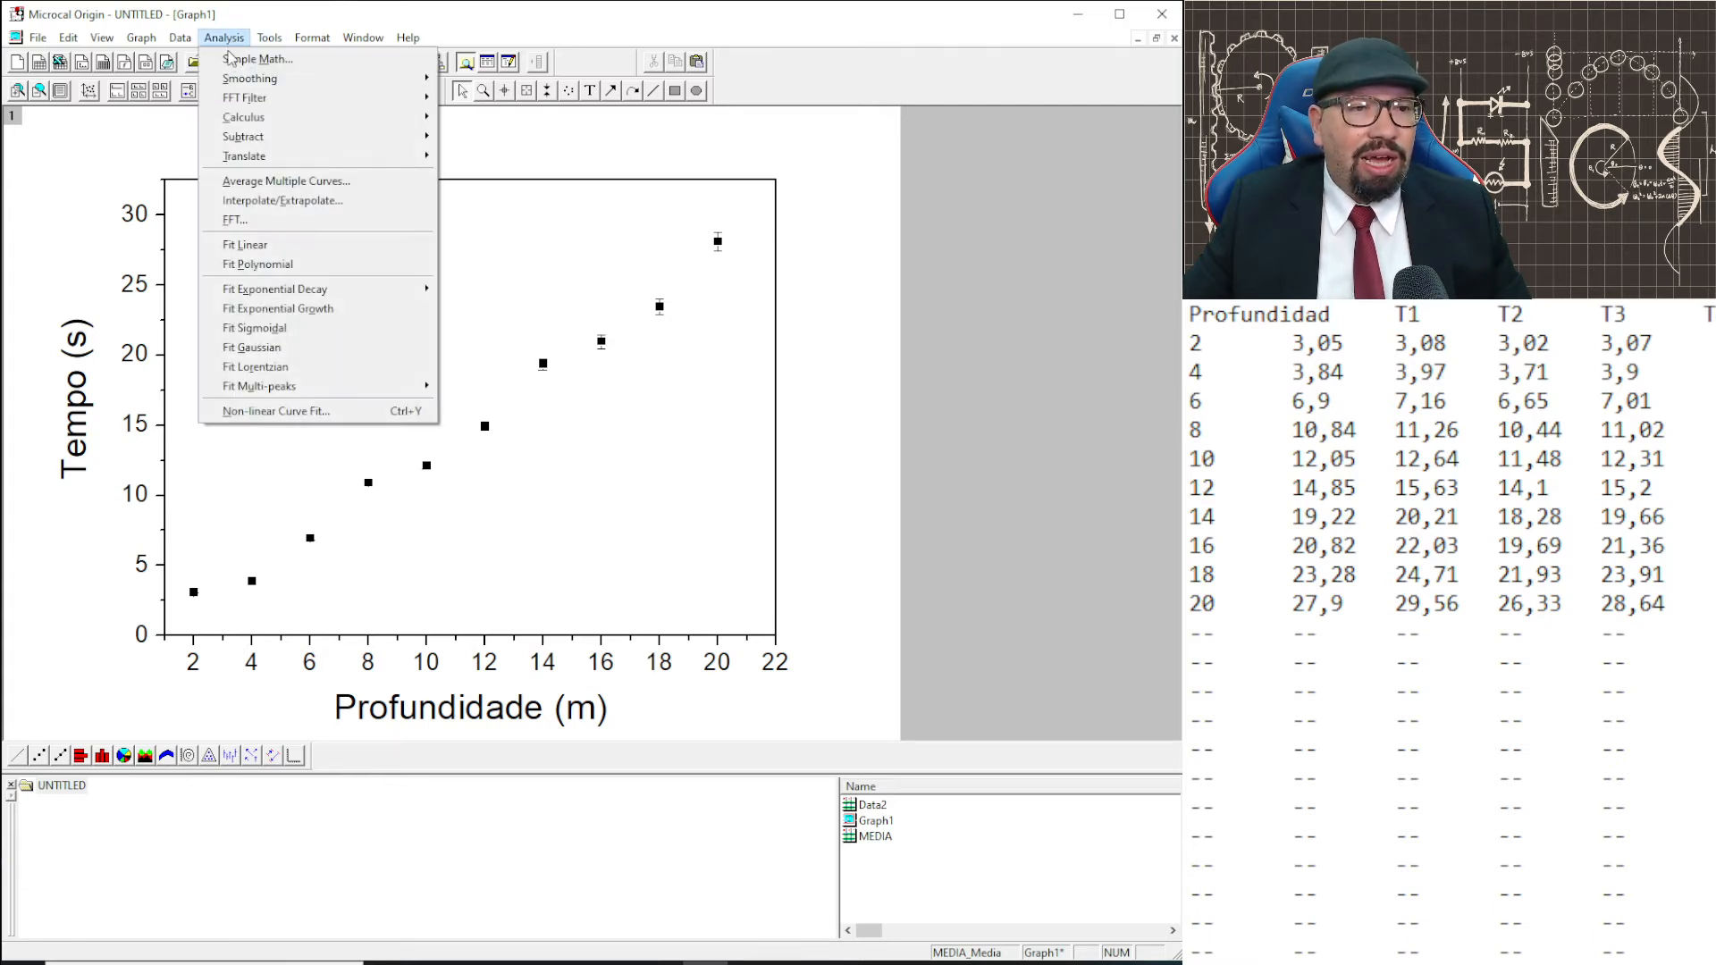
click(262, 248)
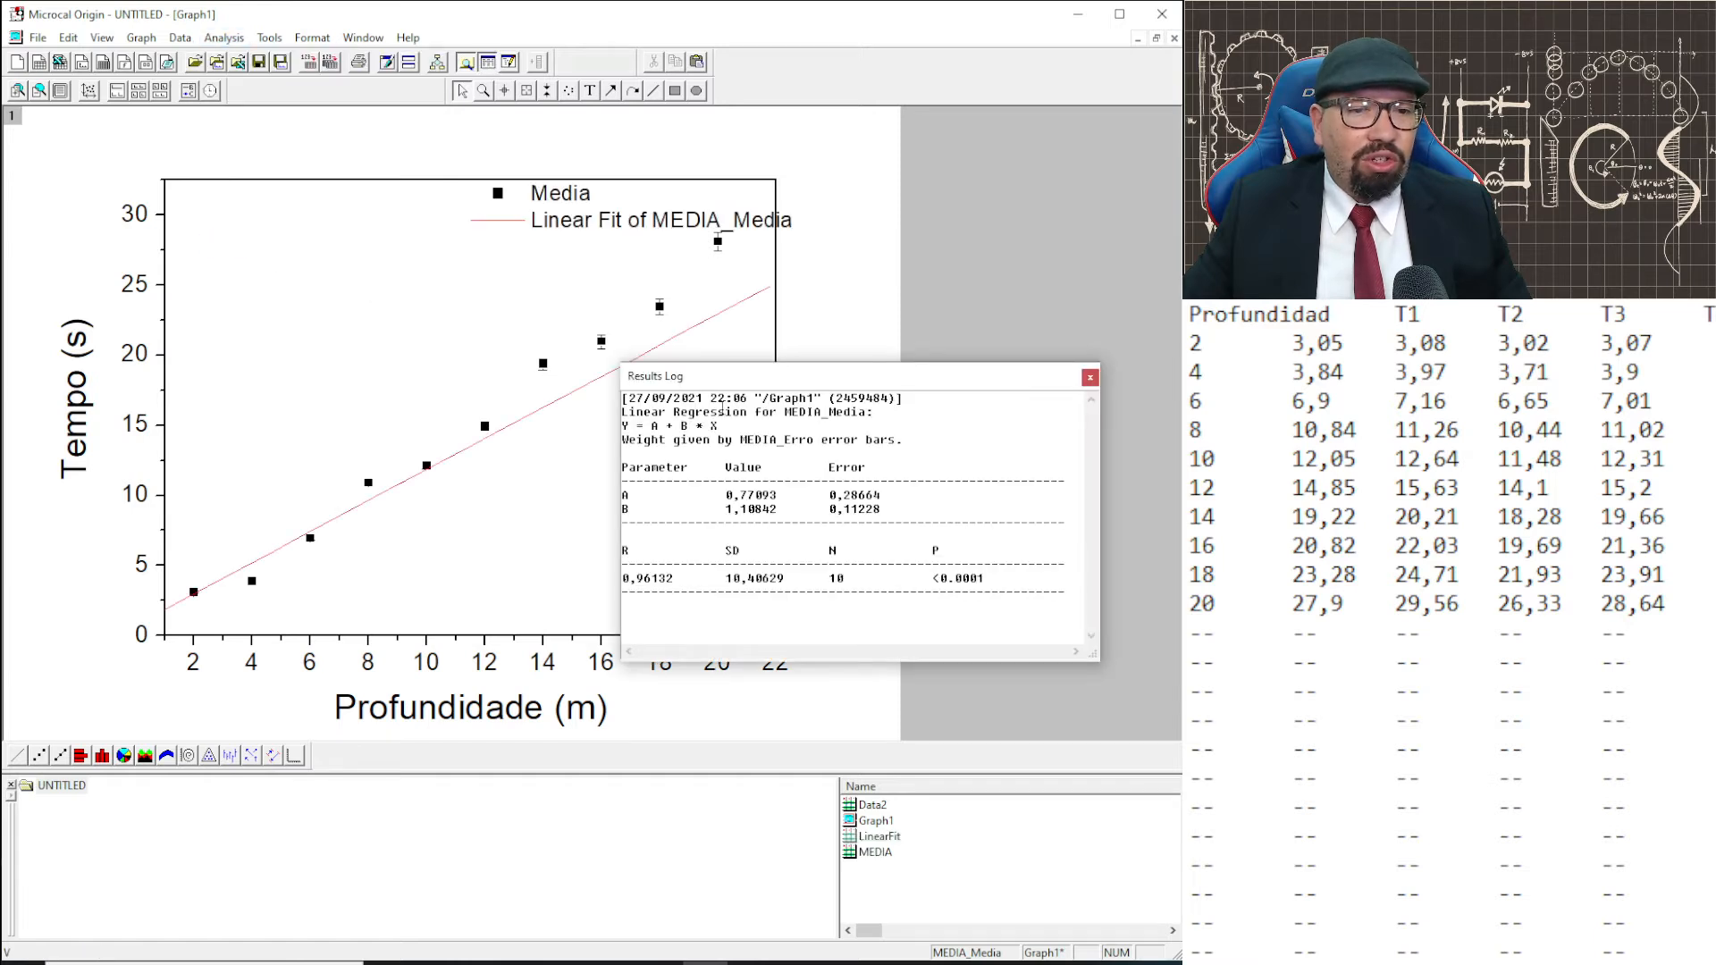
drag(846, 386, 894, 421)
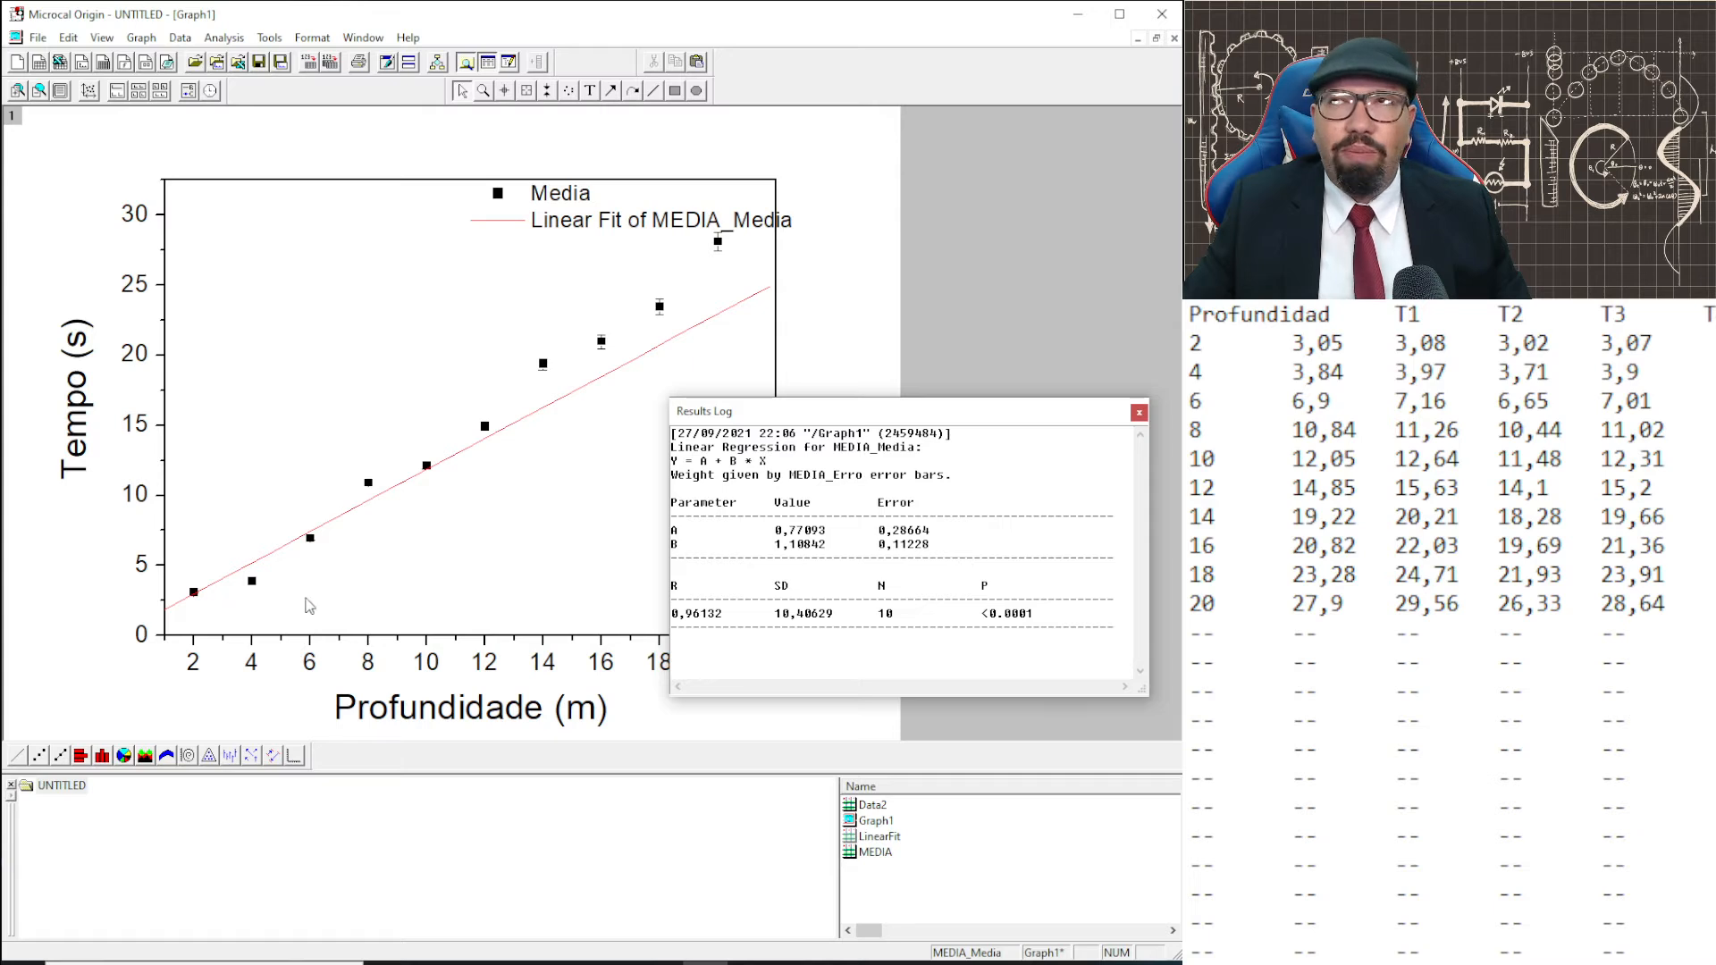
click(1138, 413)
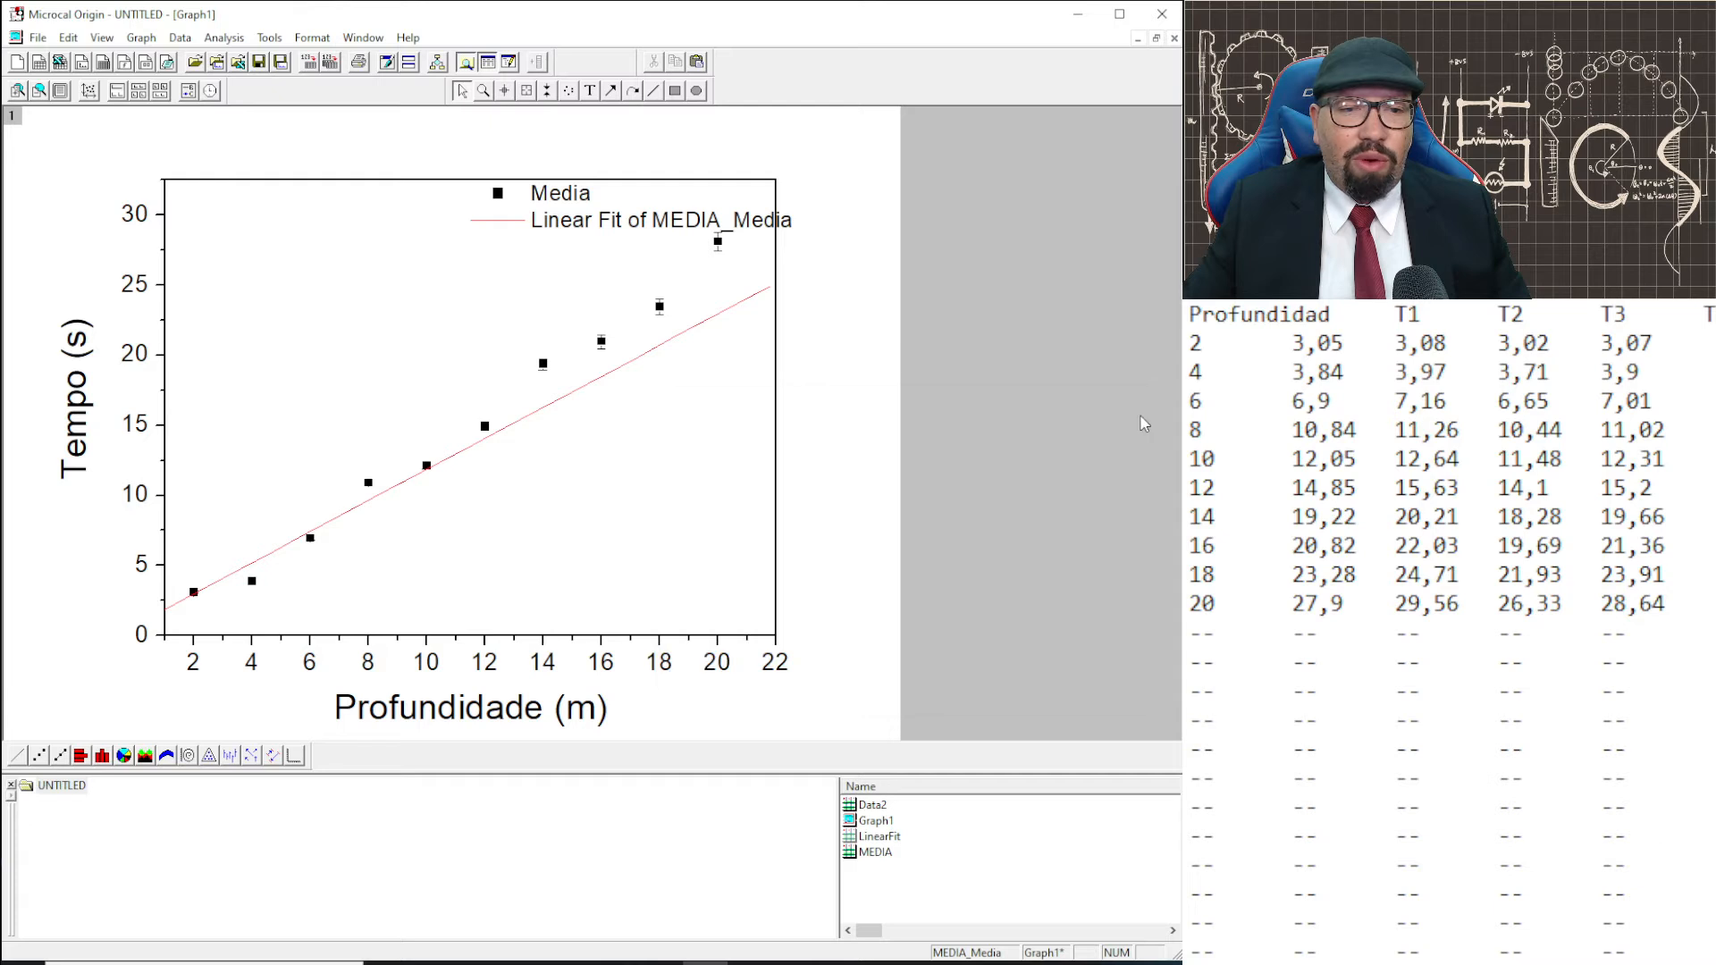
Remove the linear fit line from the graph together with its dataset, and delete the legend.
double_click(544, 414)
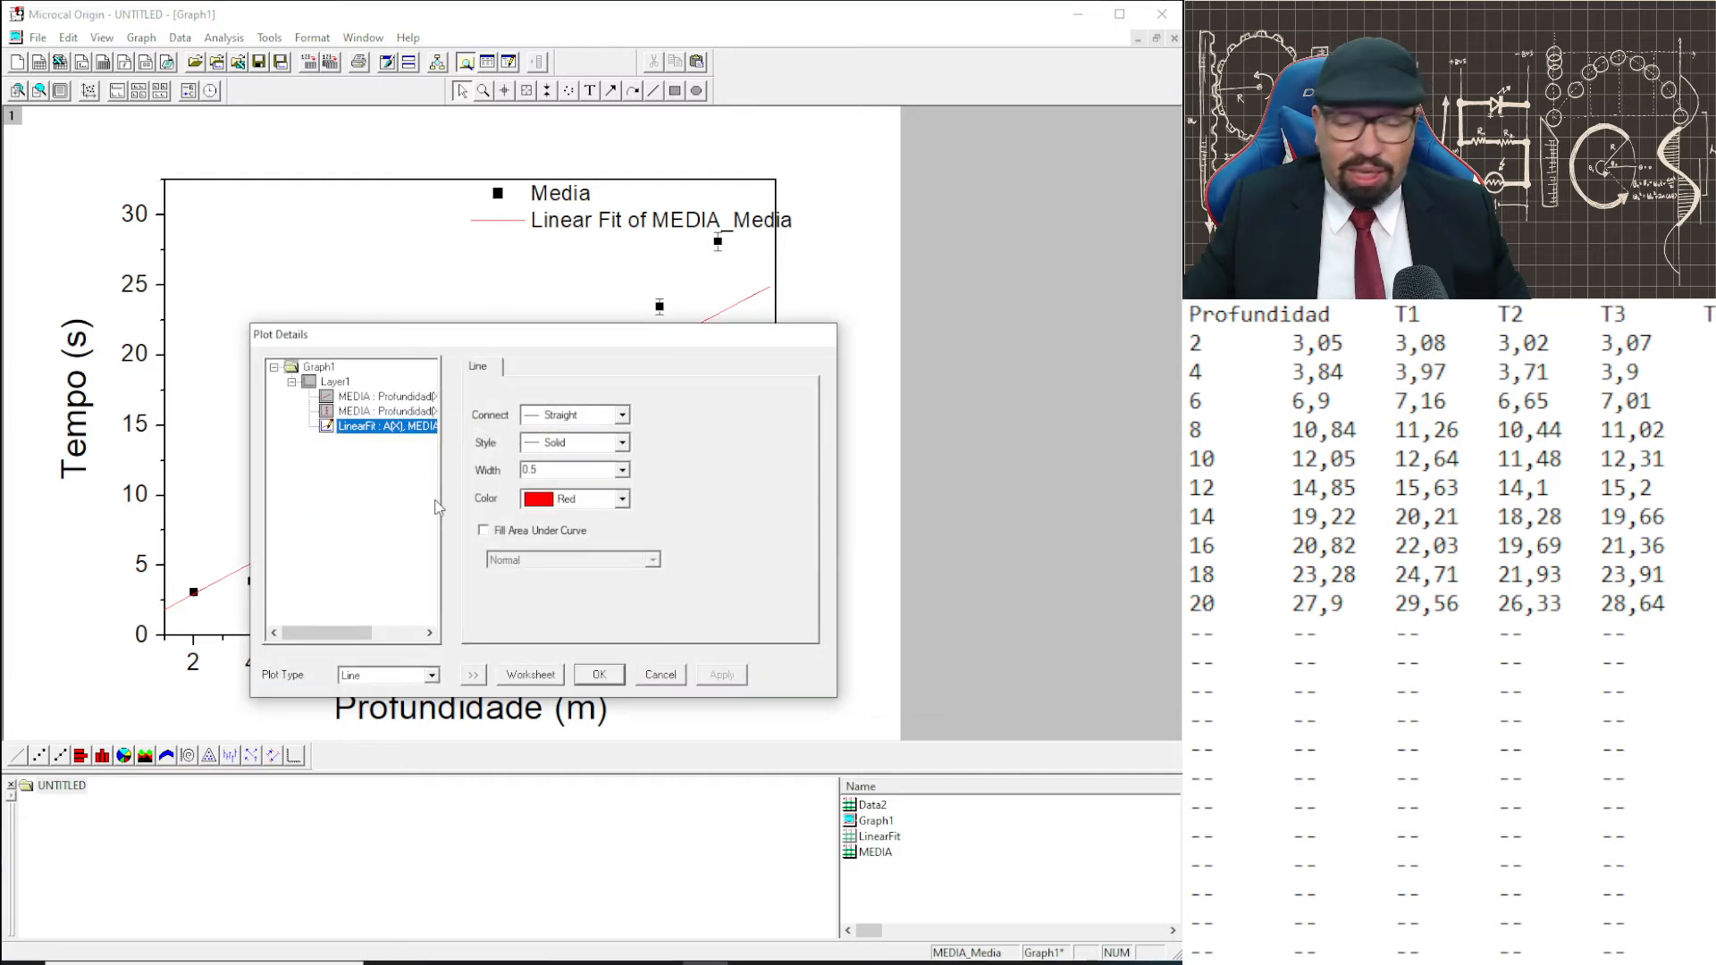
key(Delete)
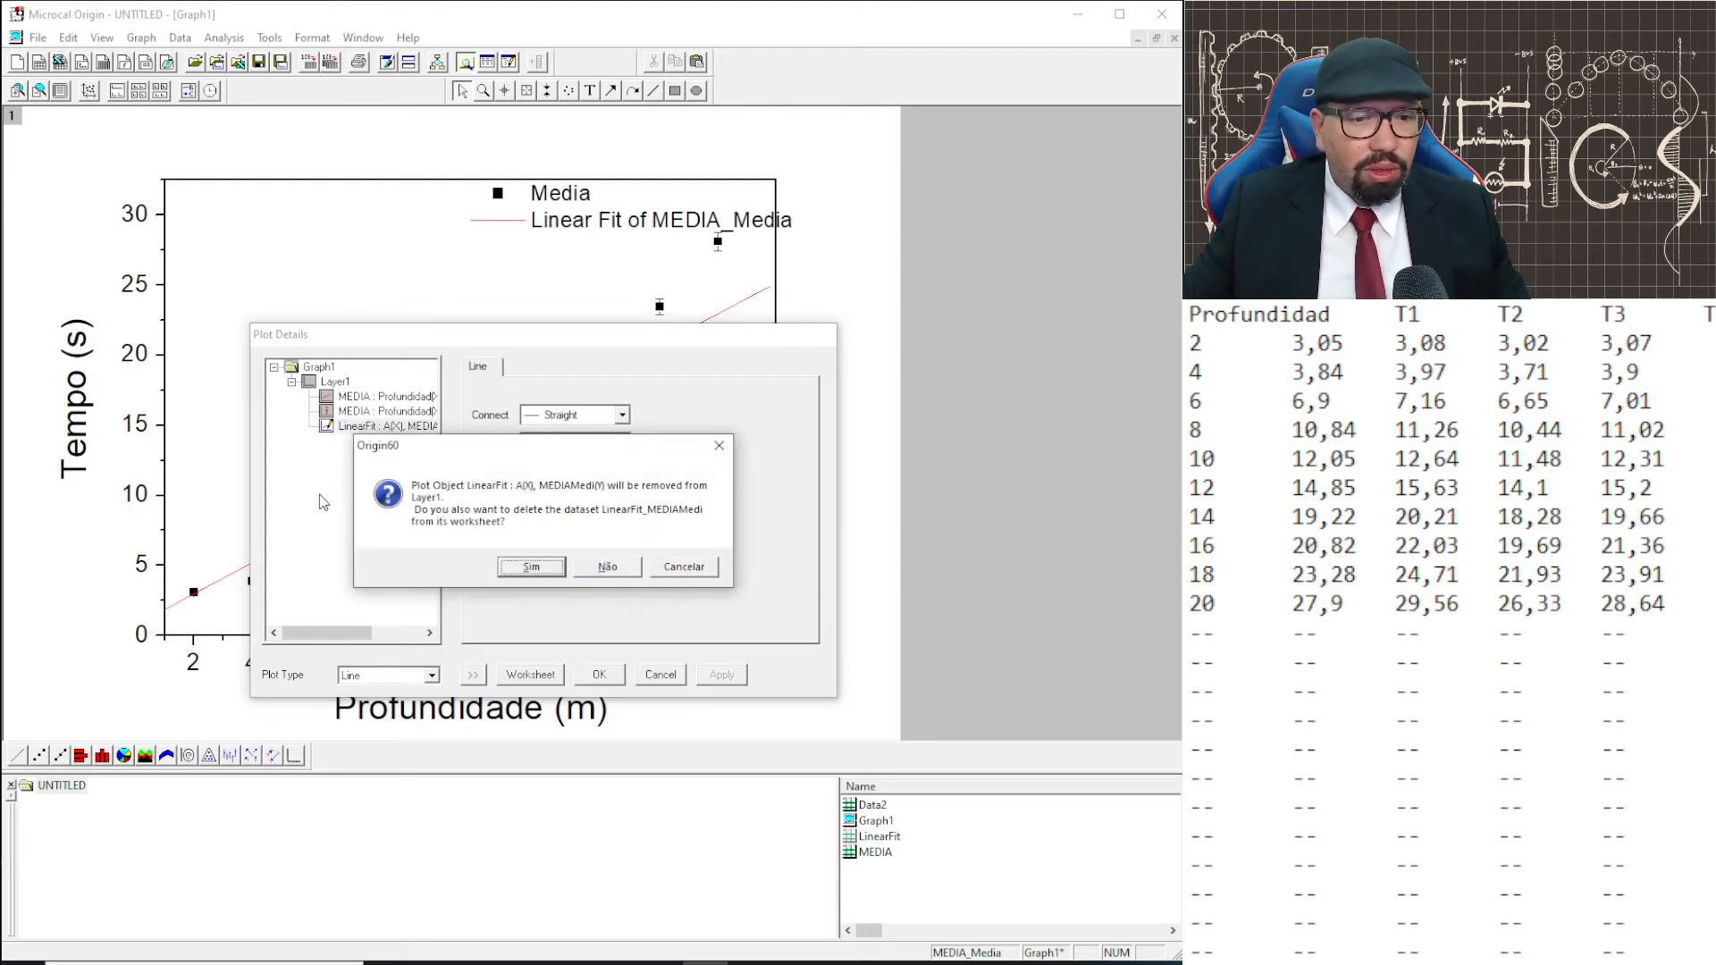
click(529, 568)
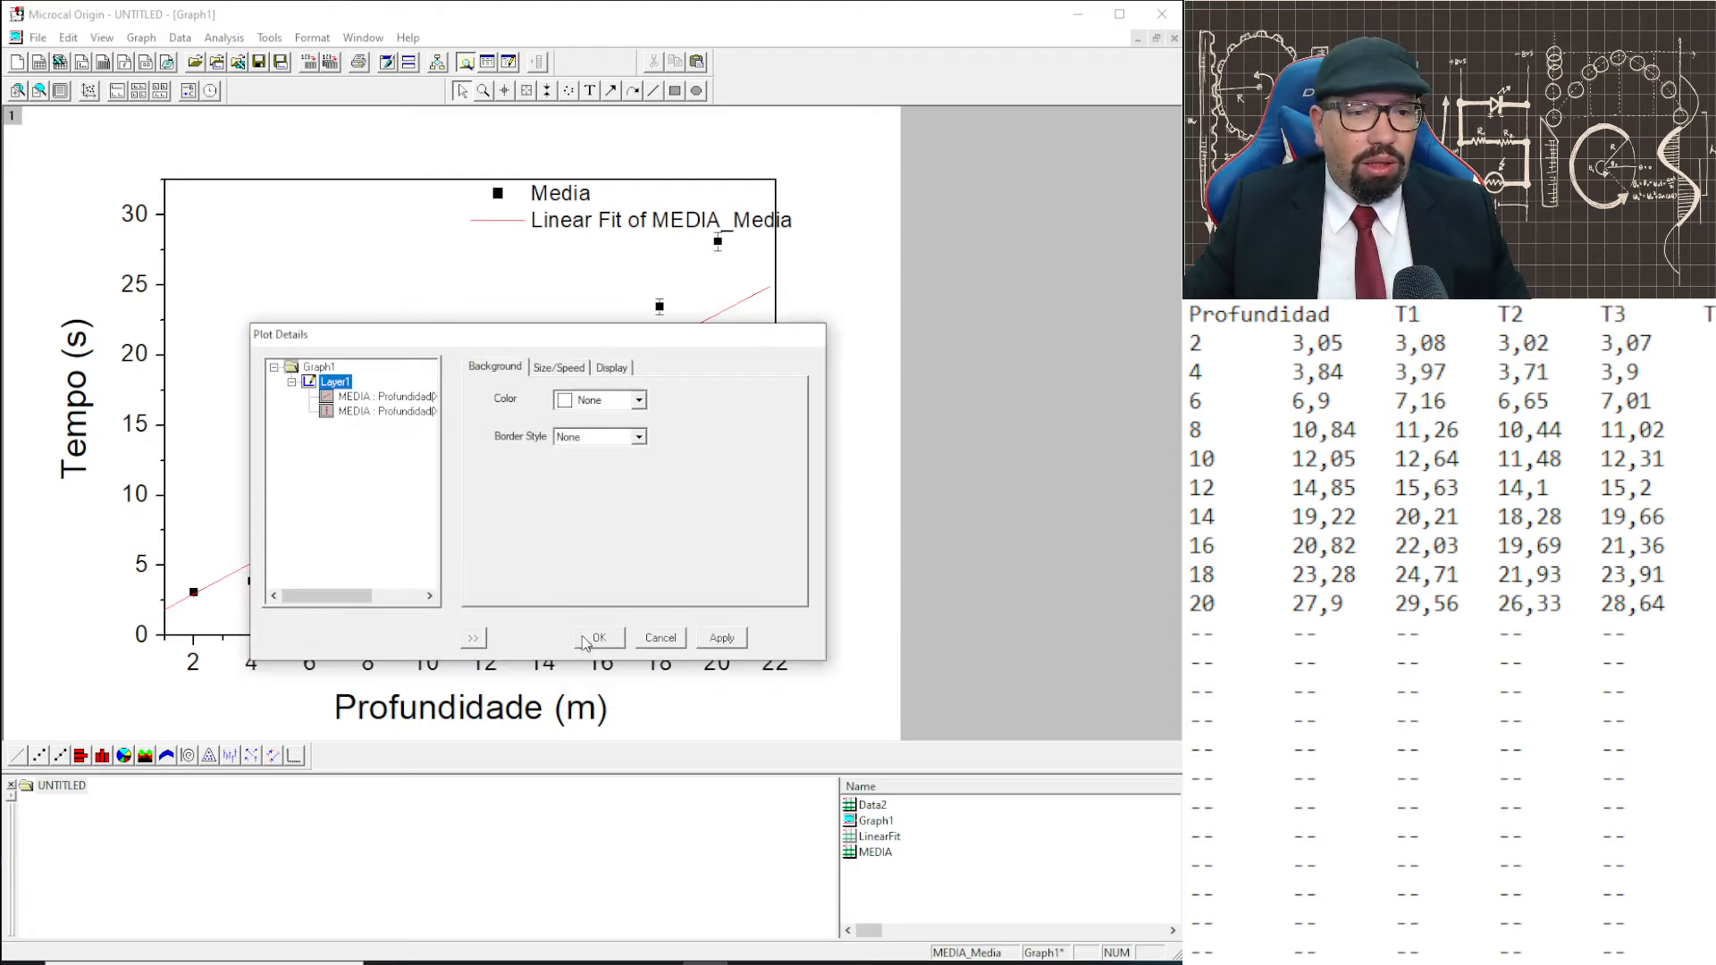
click(601, 639)
click(556, 201)
key(Delete)
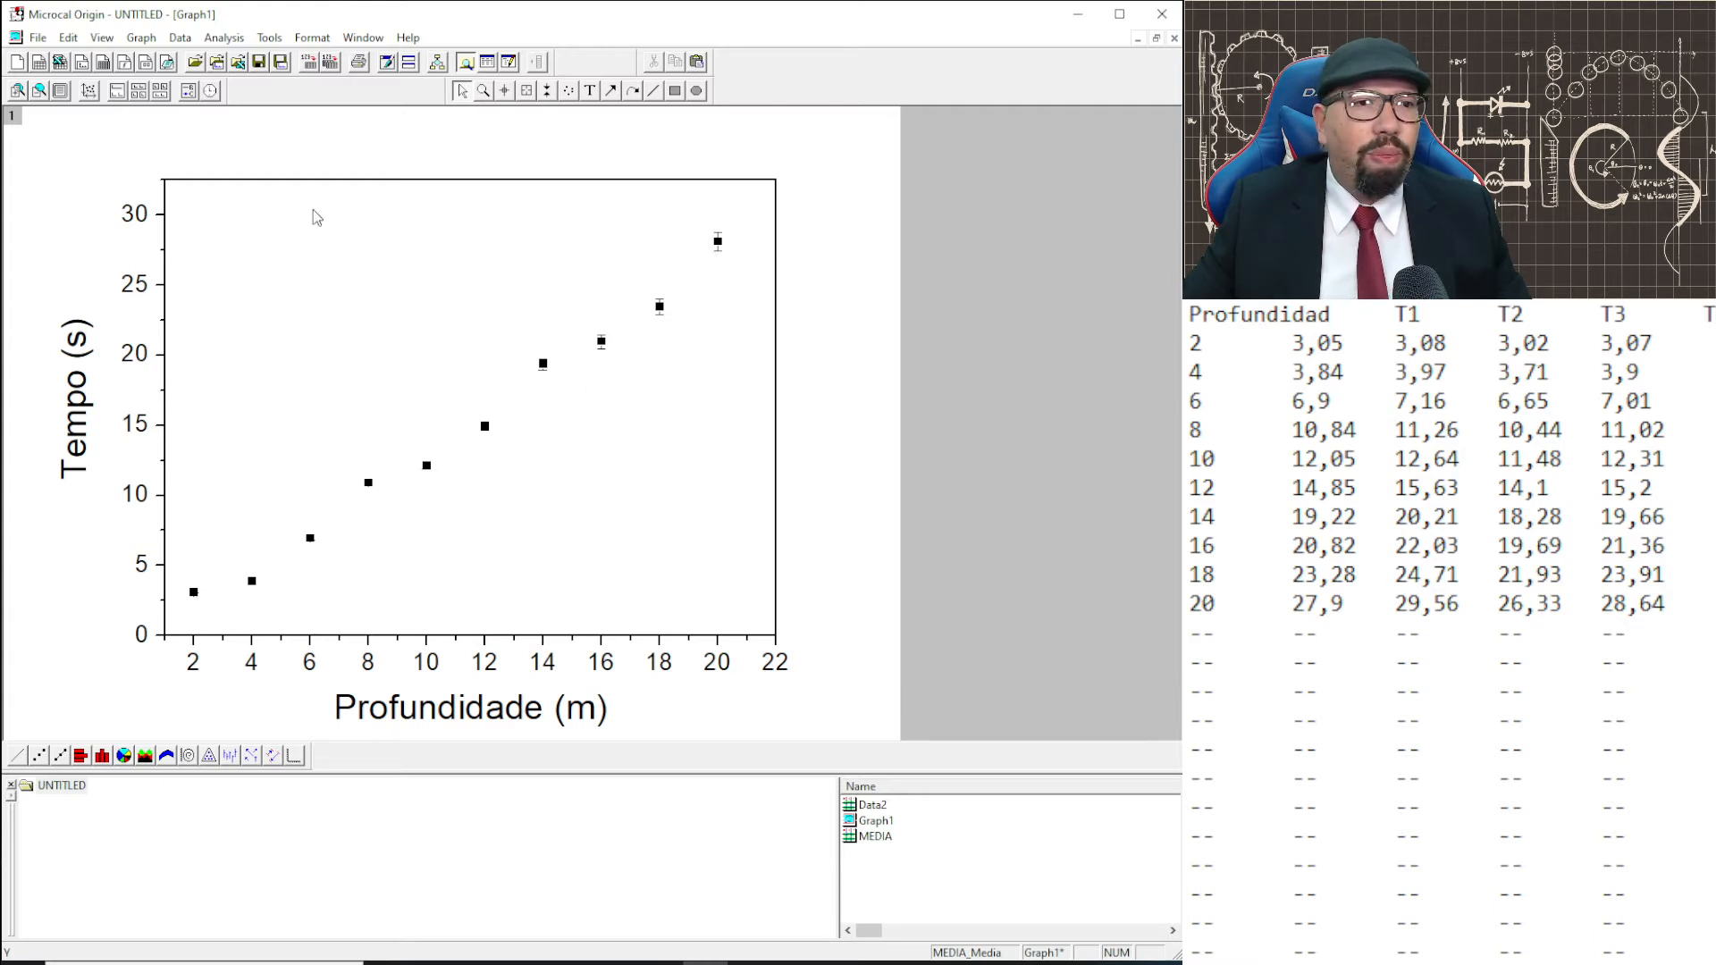
Check the plotted points with Remove Bad Data Points and delete the point at depth 2 m.
click(177, 38)
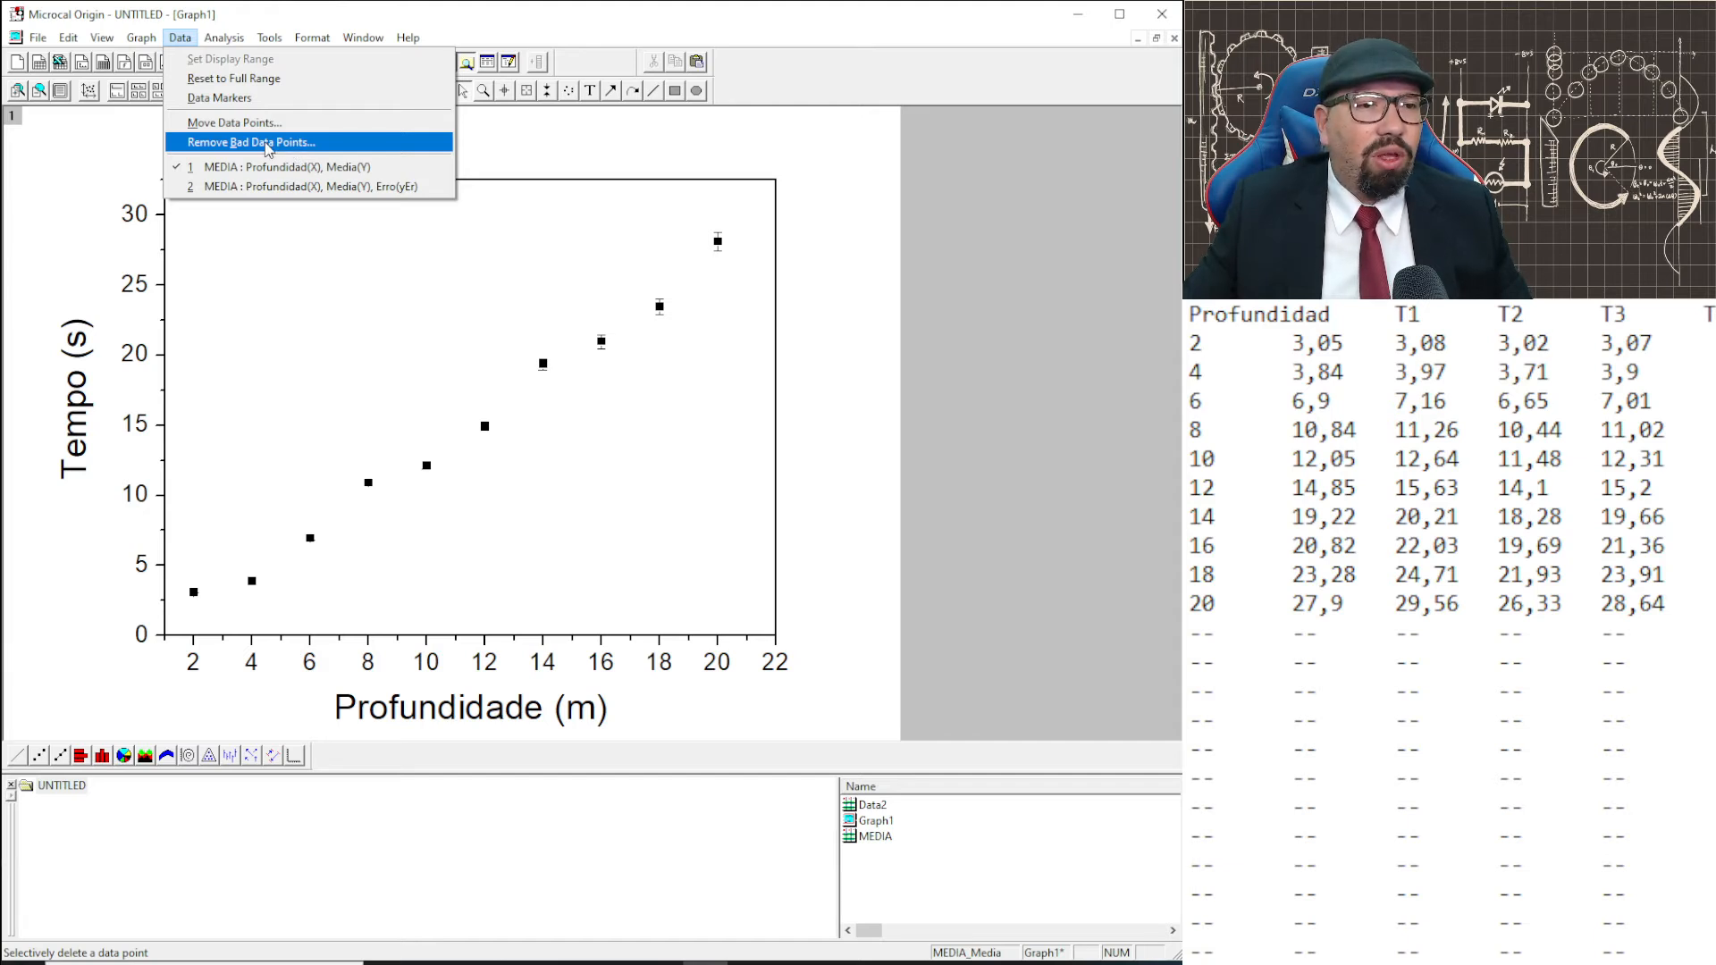
click(266, 145)
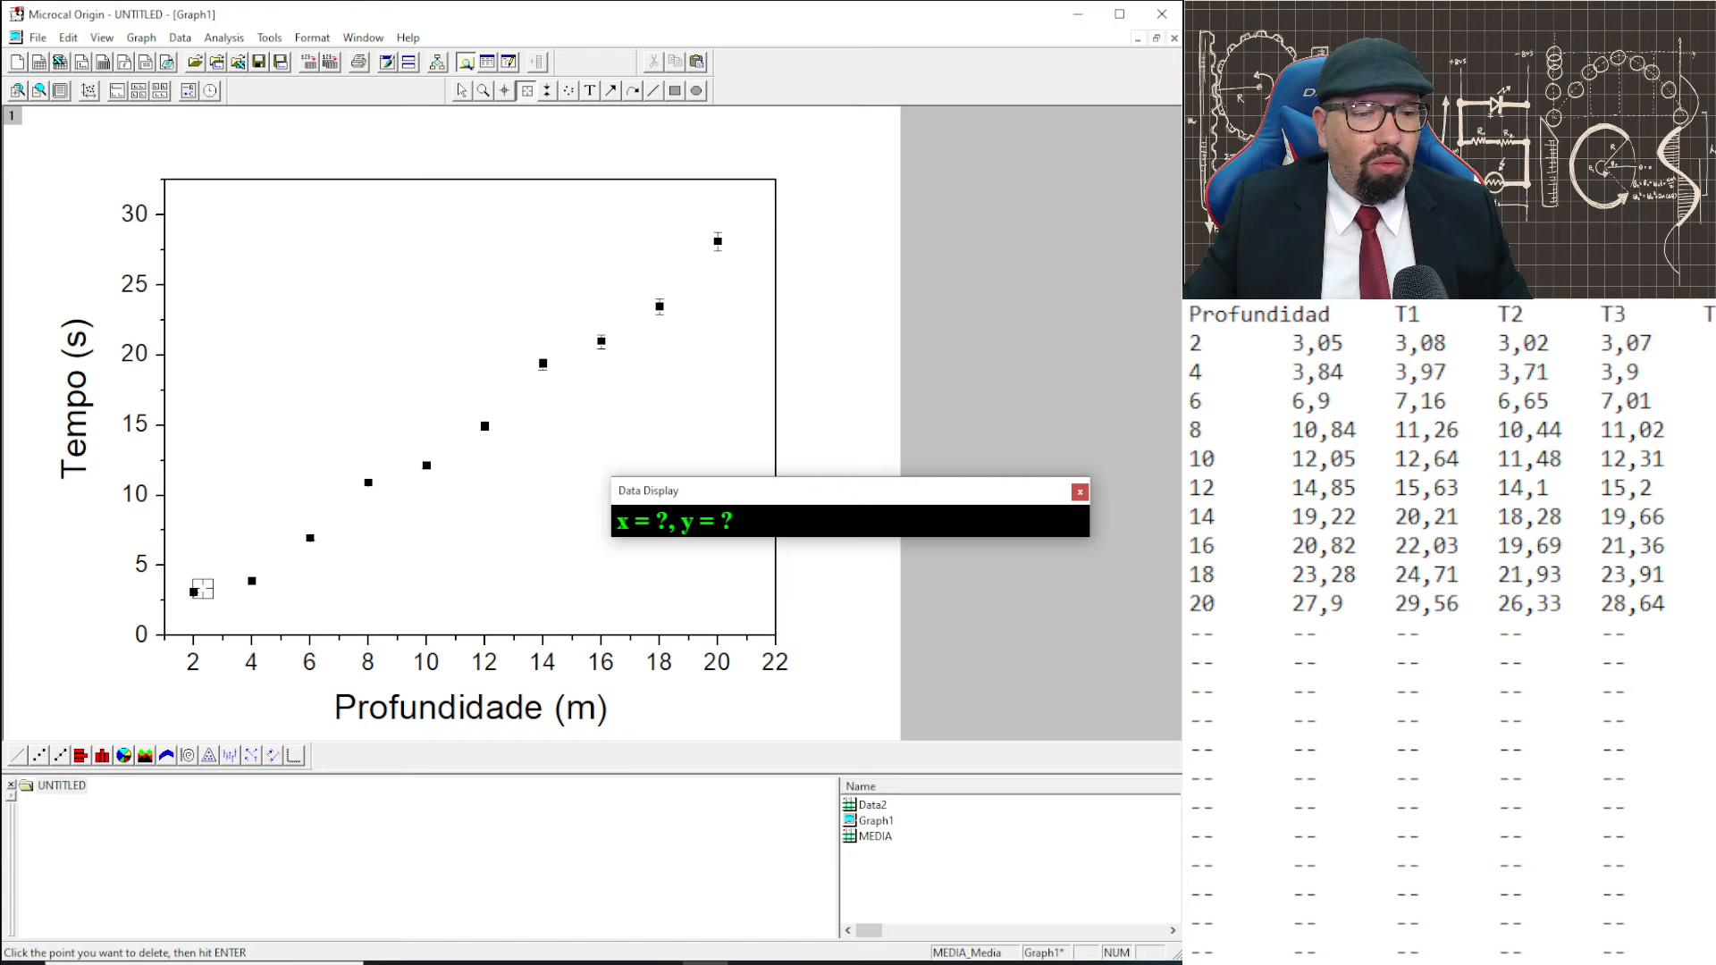
click(194, 591)
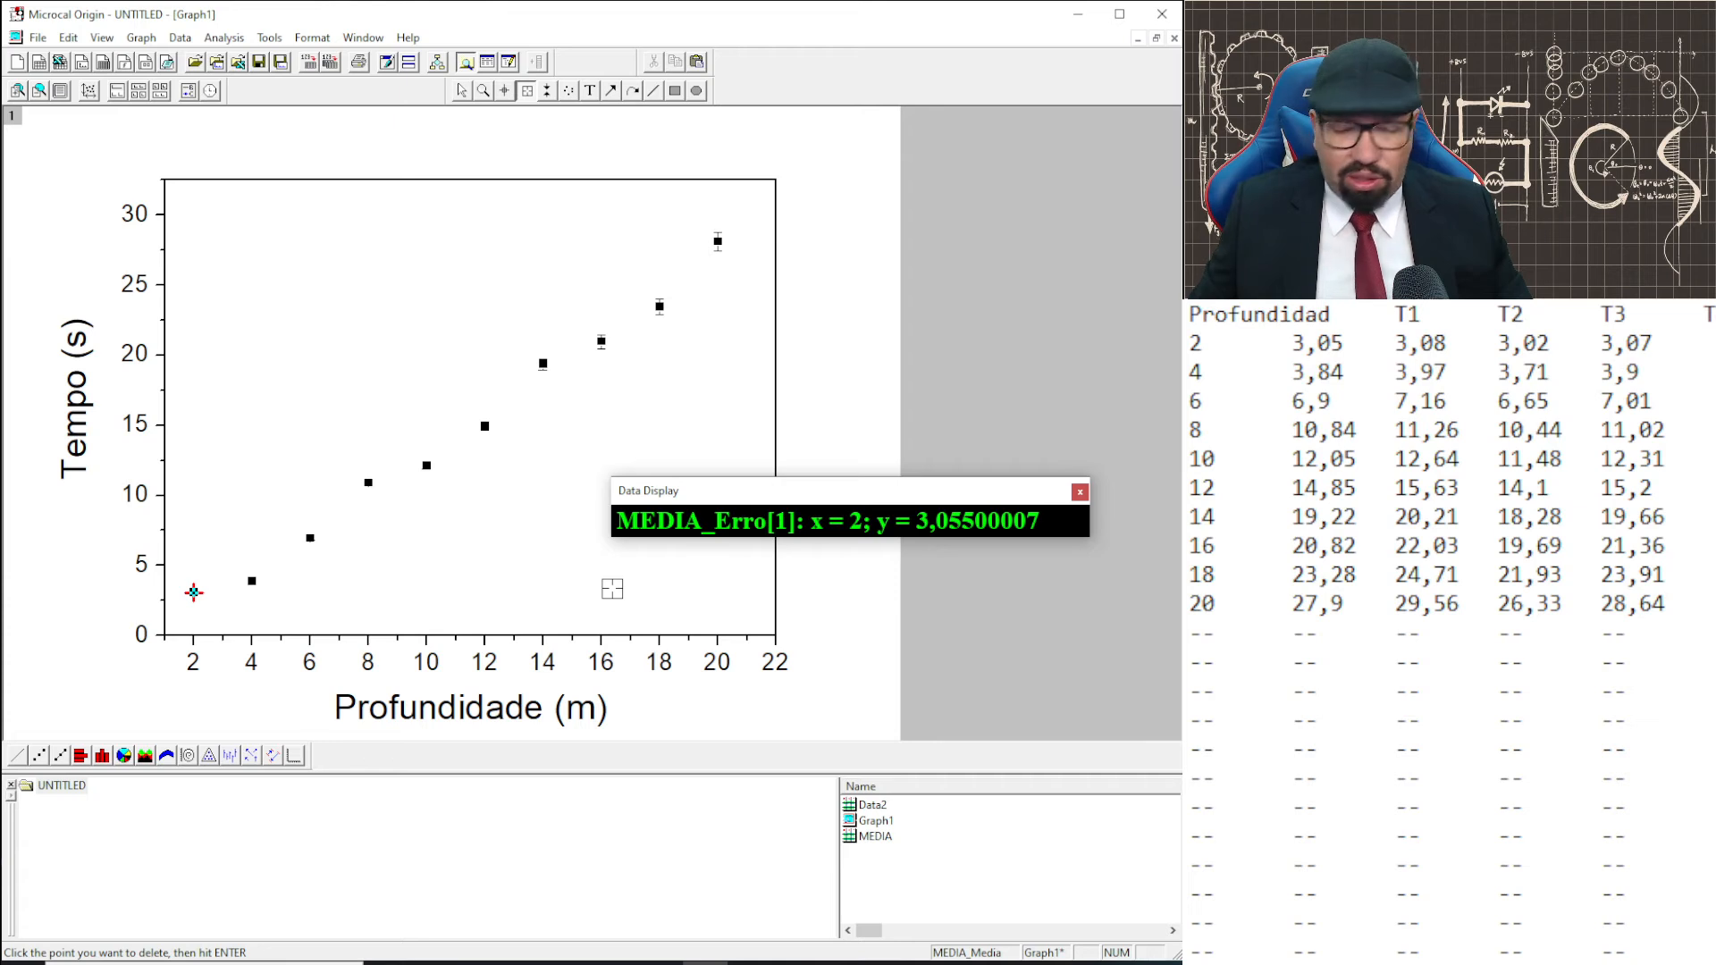
click(251, 580)
click(310, 538)
click(368, 483)
click(426, 466)
click(484, 426)
click(542, 363)
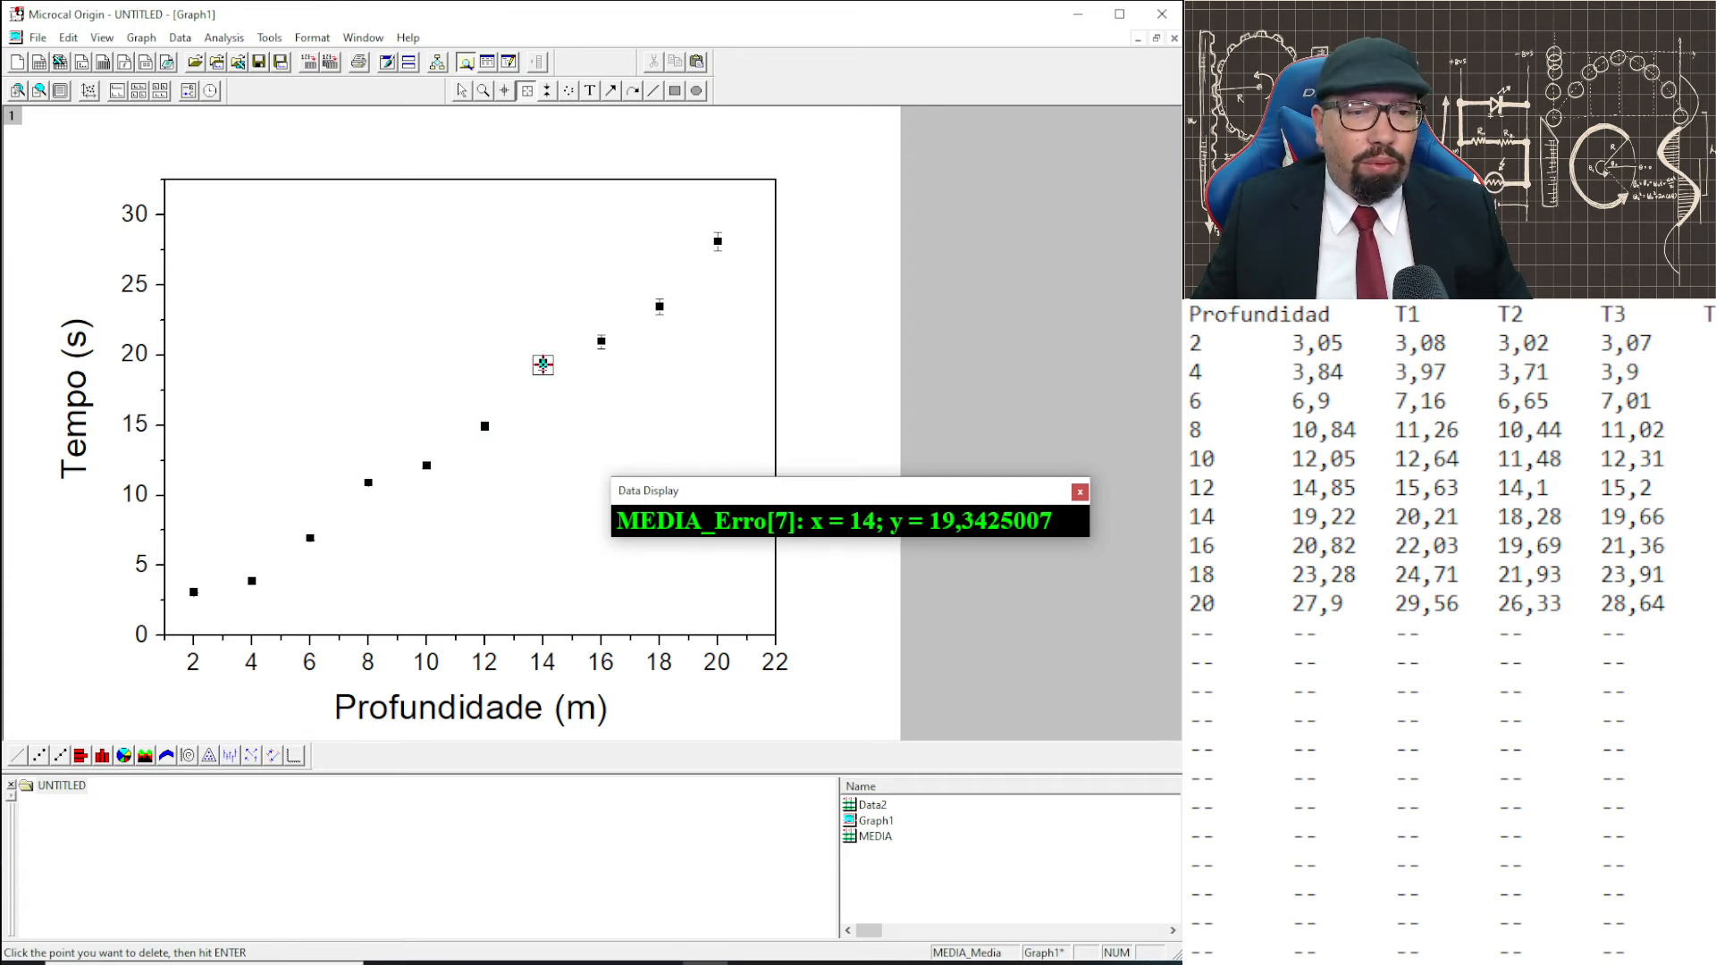
key(Left)
key(Left)
key(Left)
key(Left)
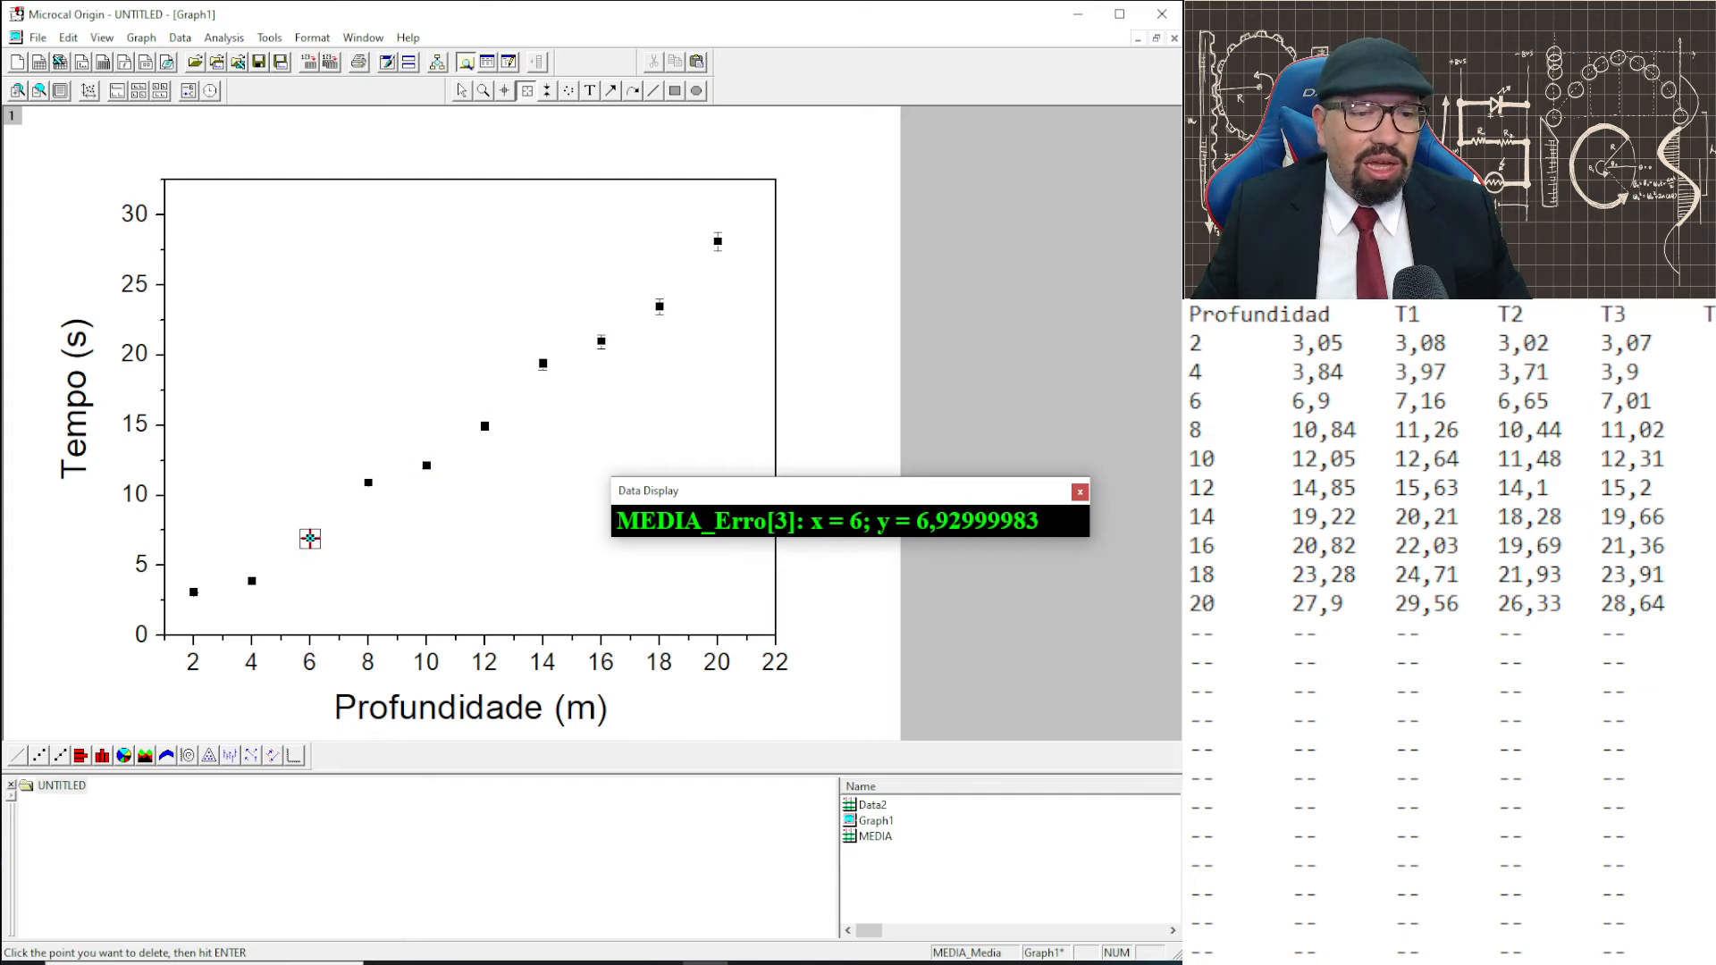
key(Left)
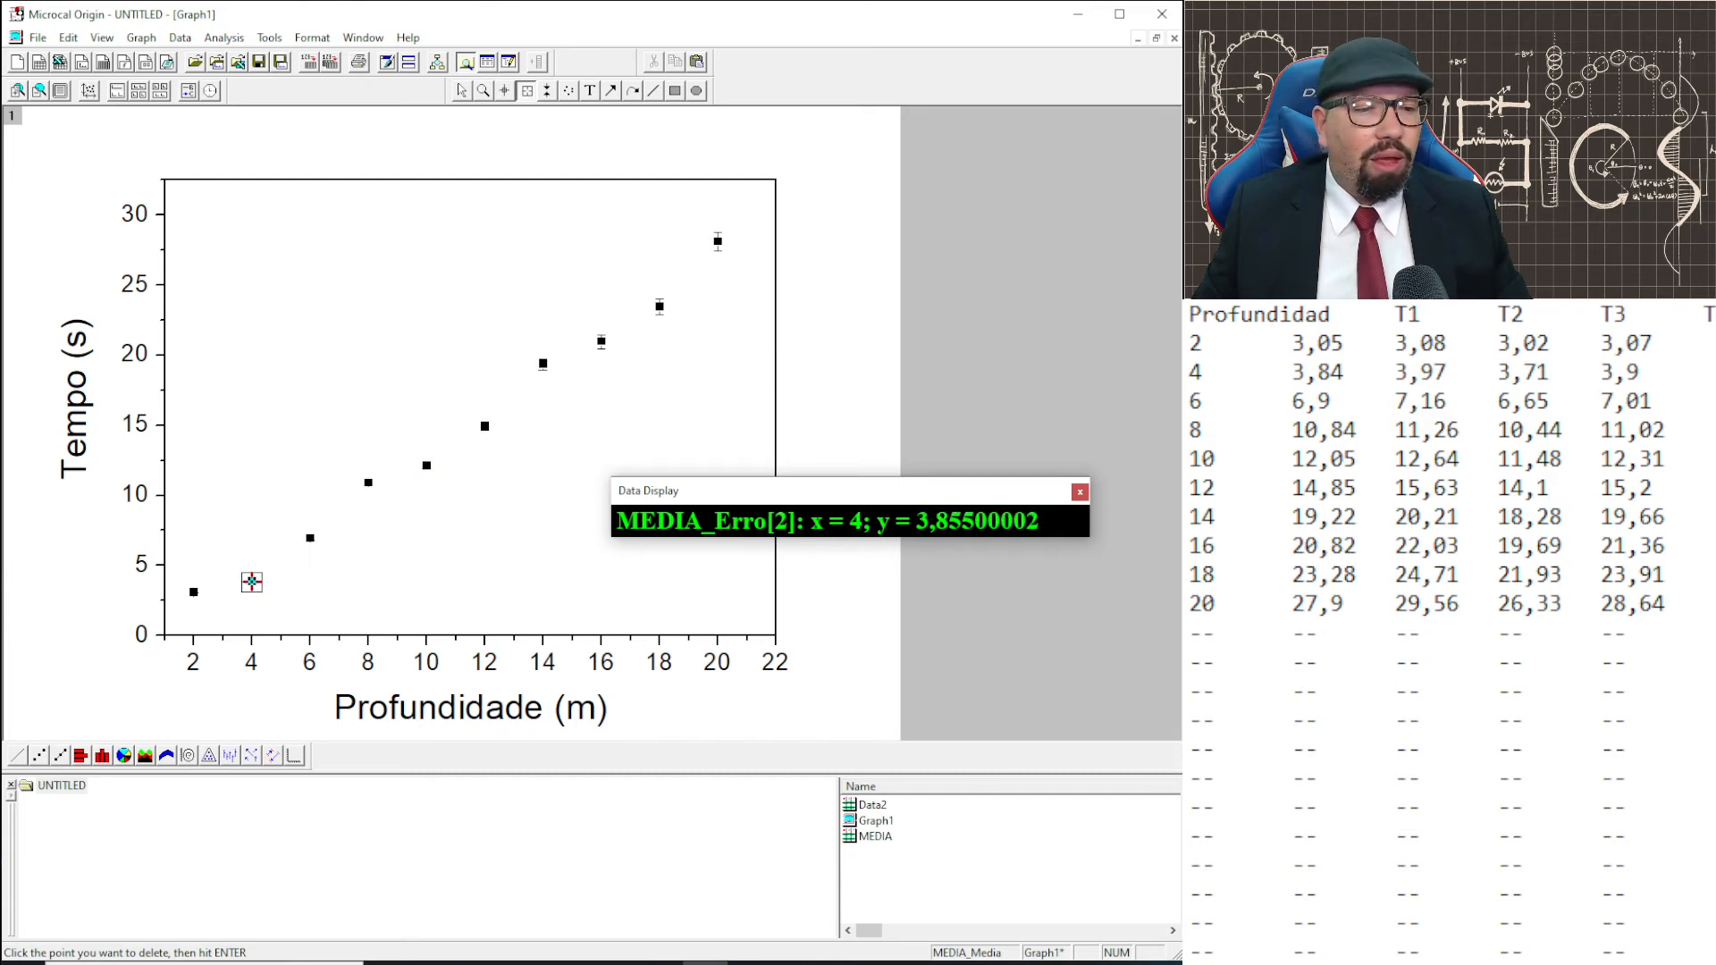
key(Left)
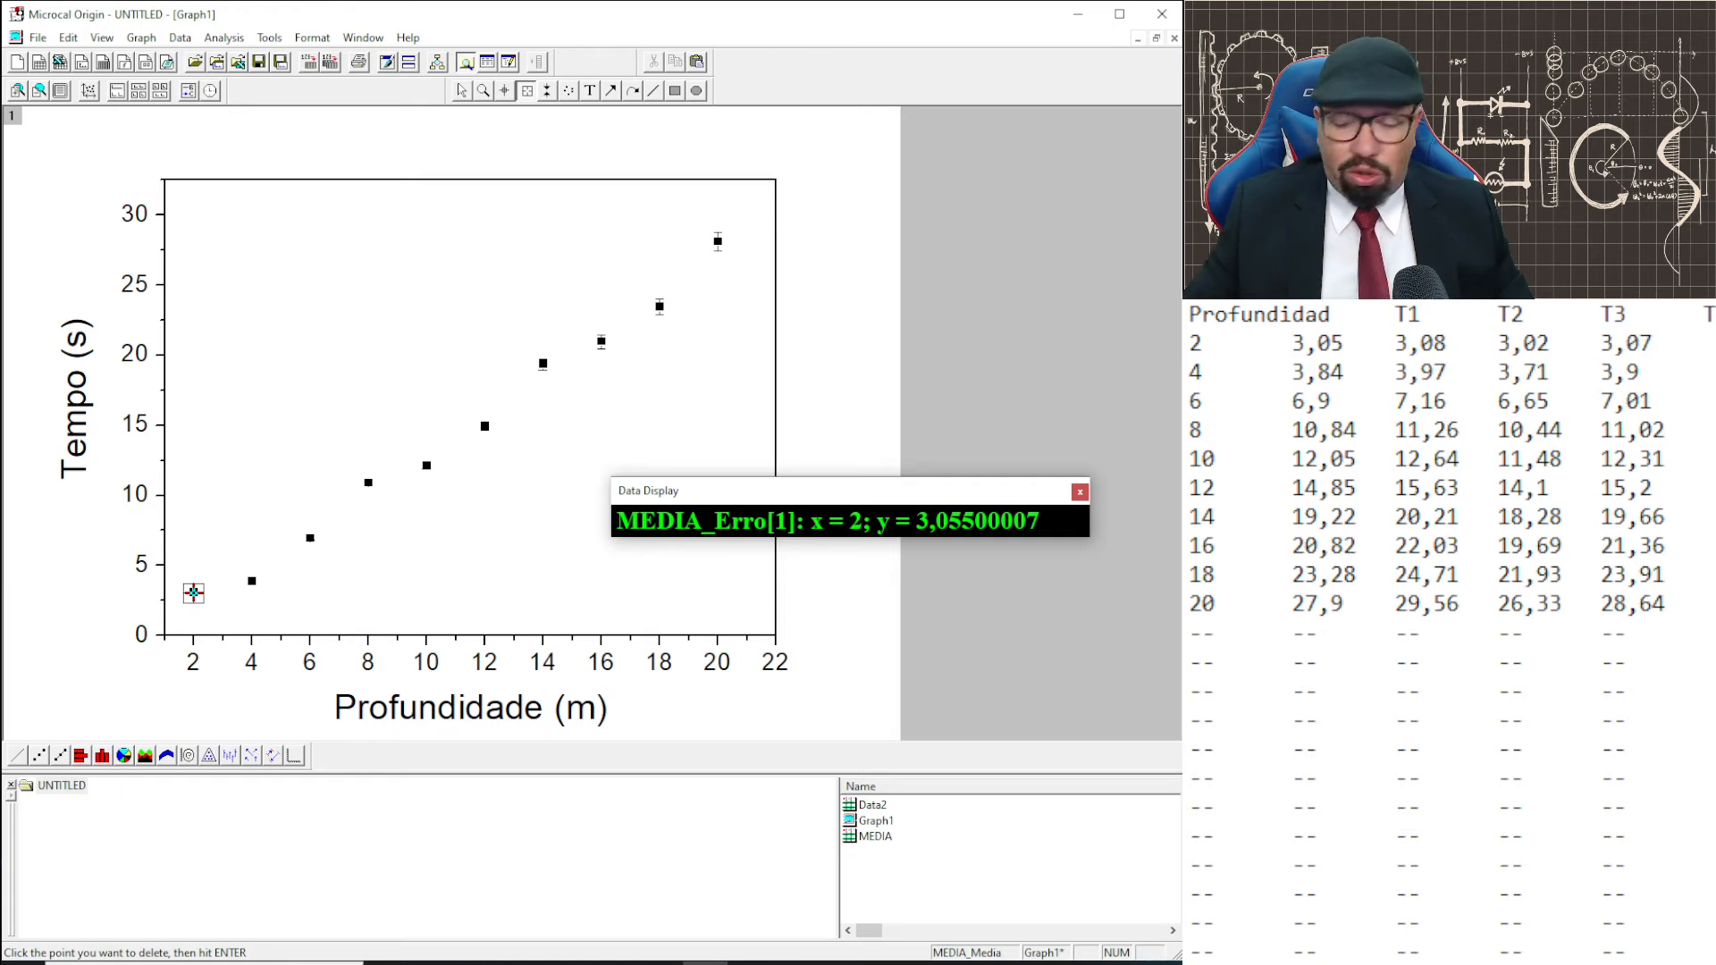
key(Return)
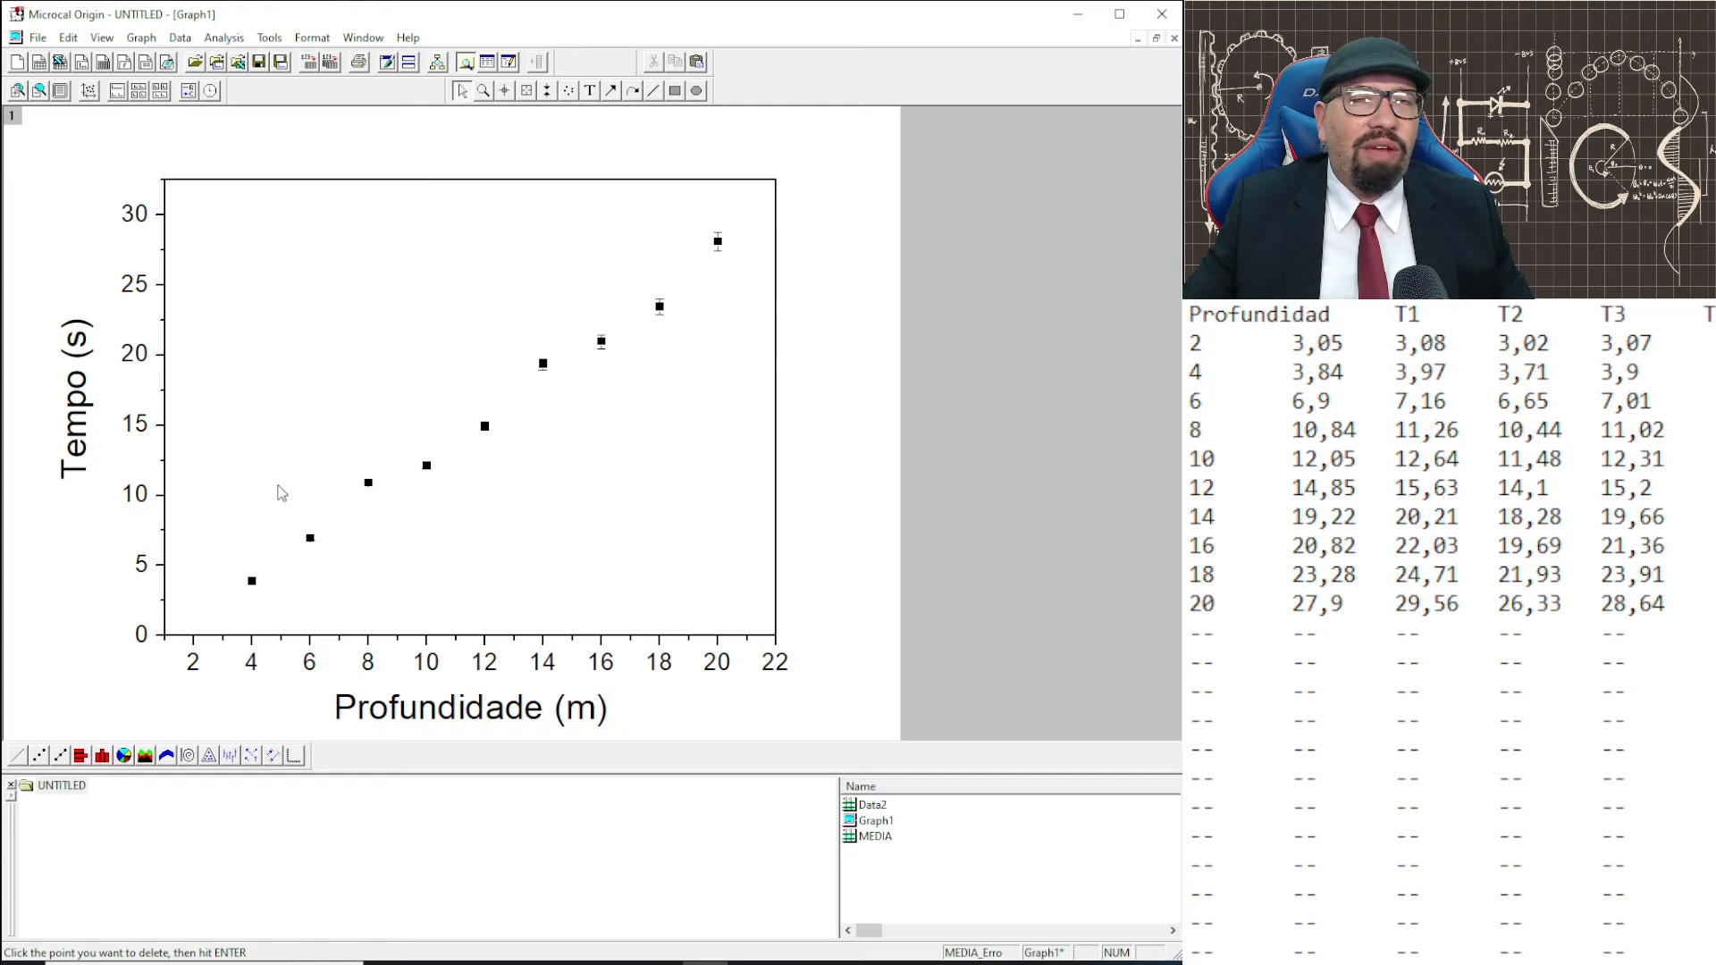
Apply a linear fit to the remaining data points and close the regression results log.
click(223, 37)
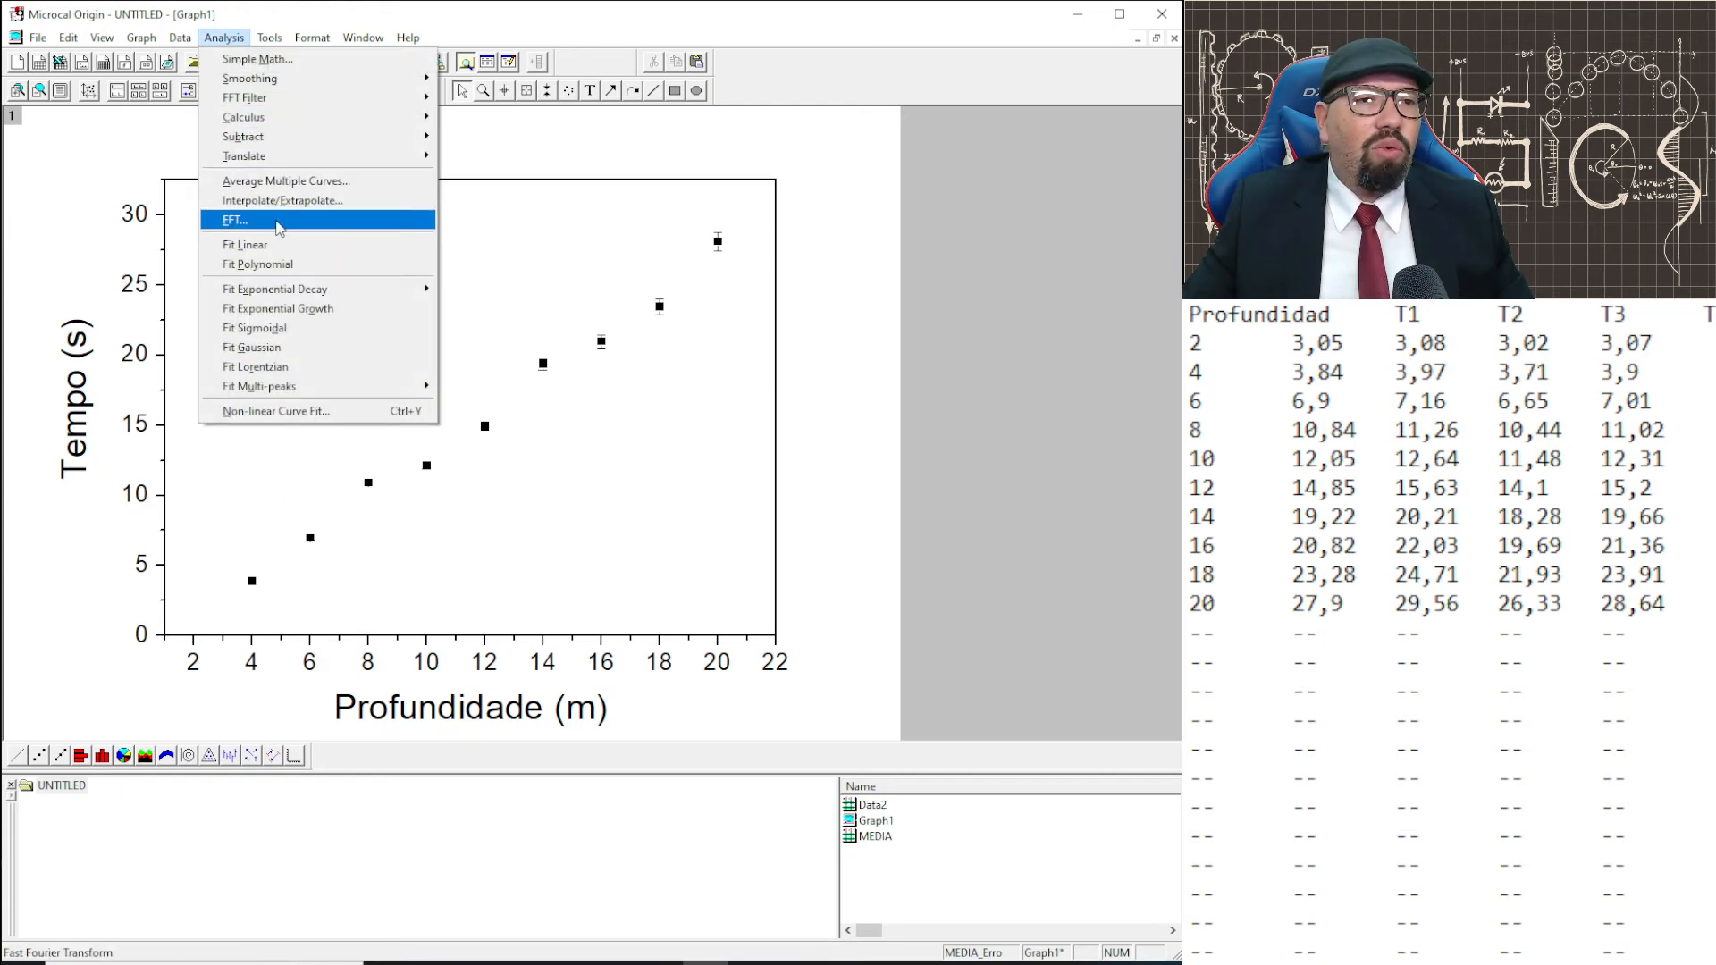
click(267, 256)
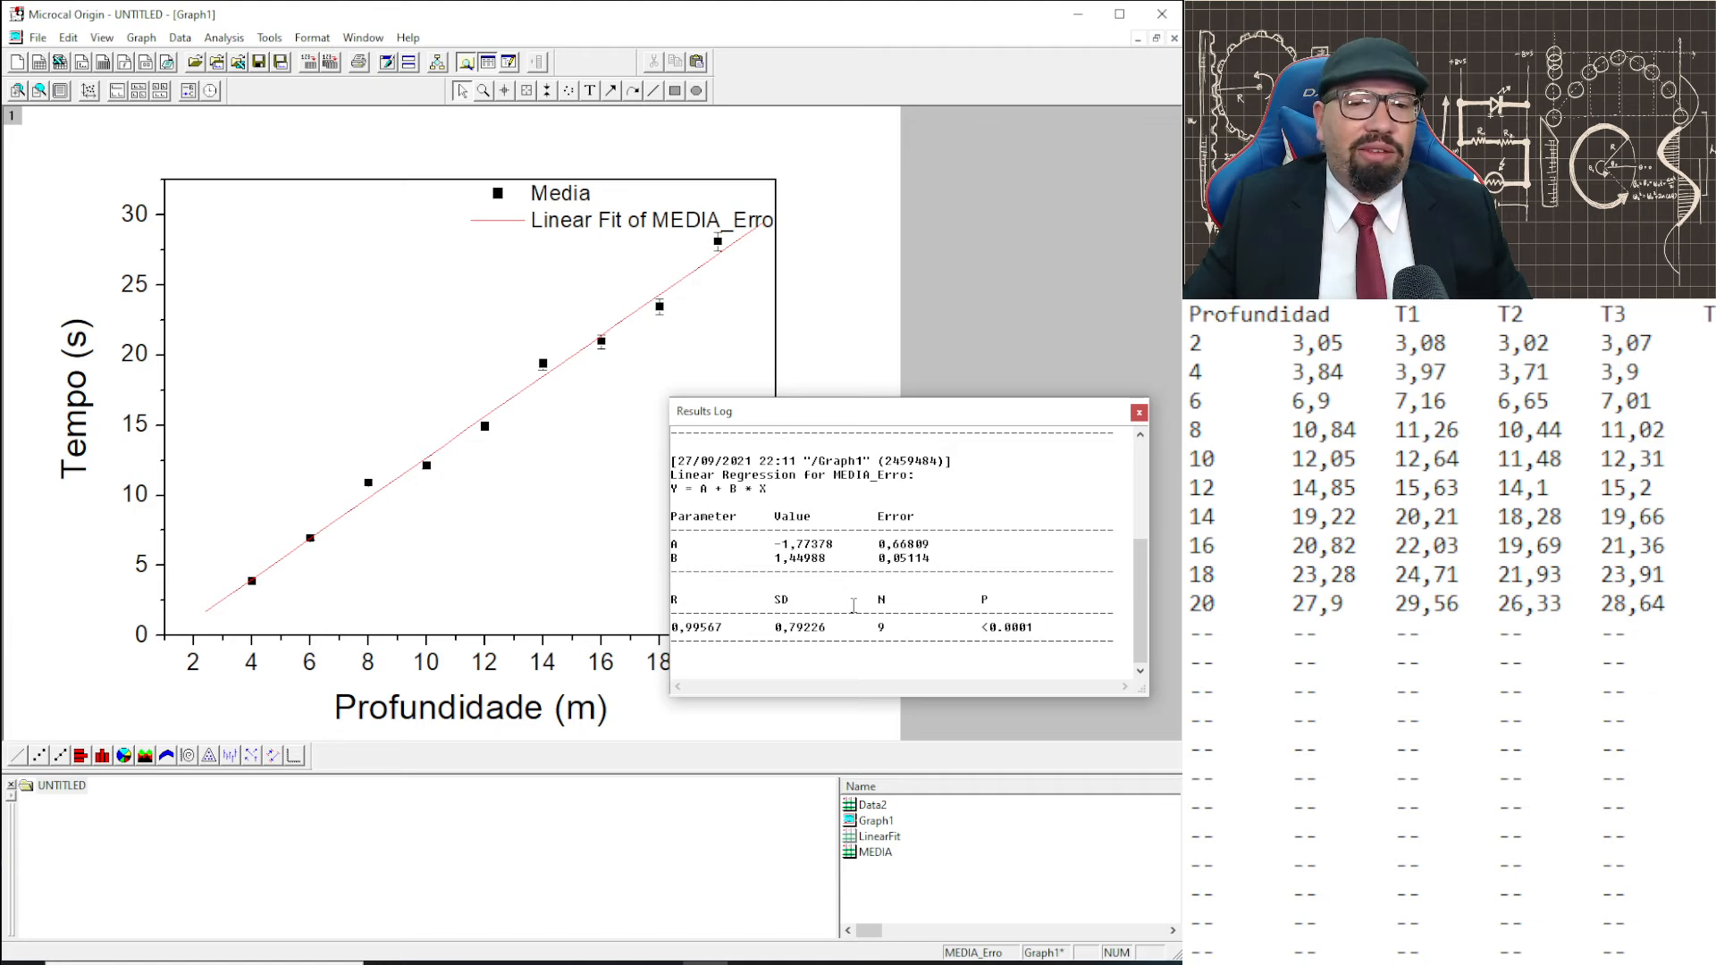
click(1139, 419)
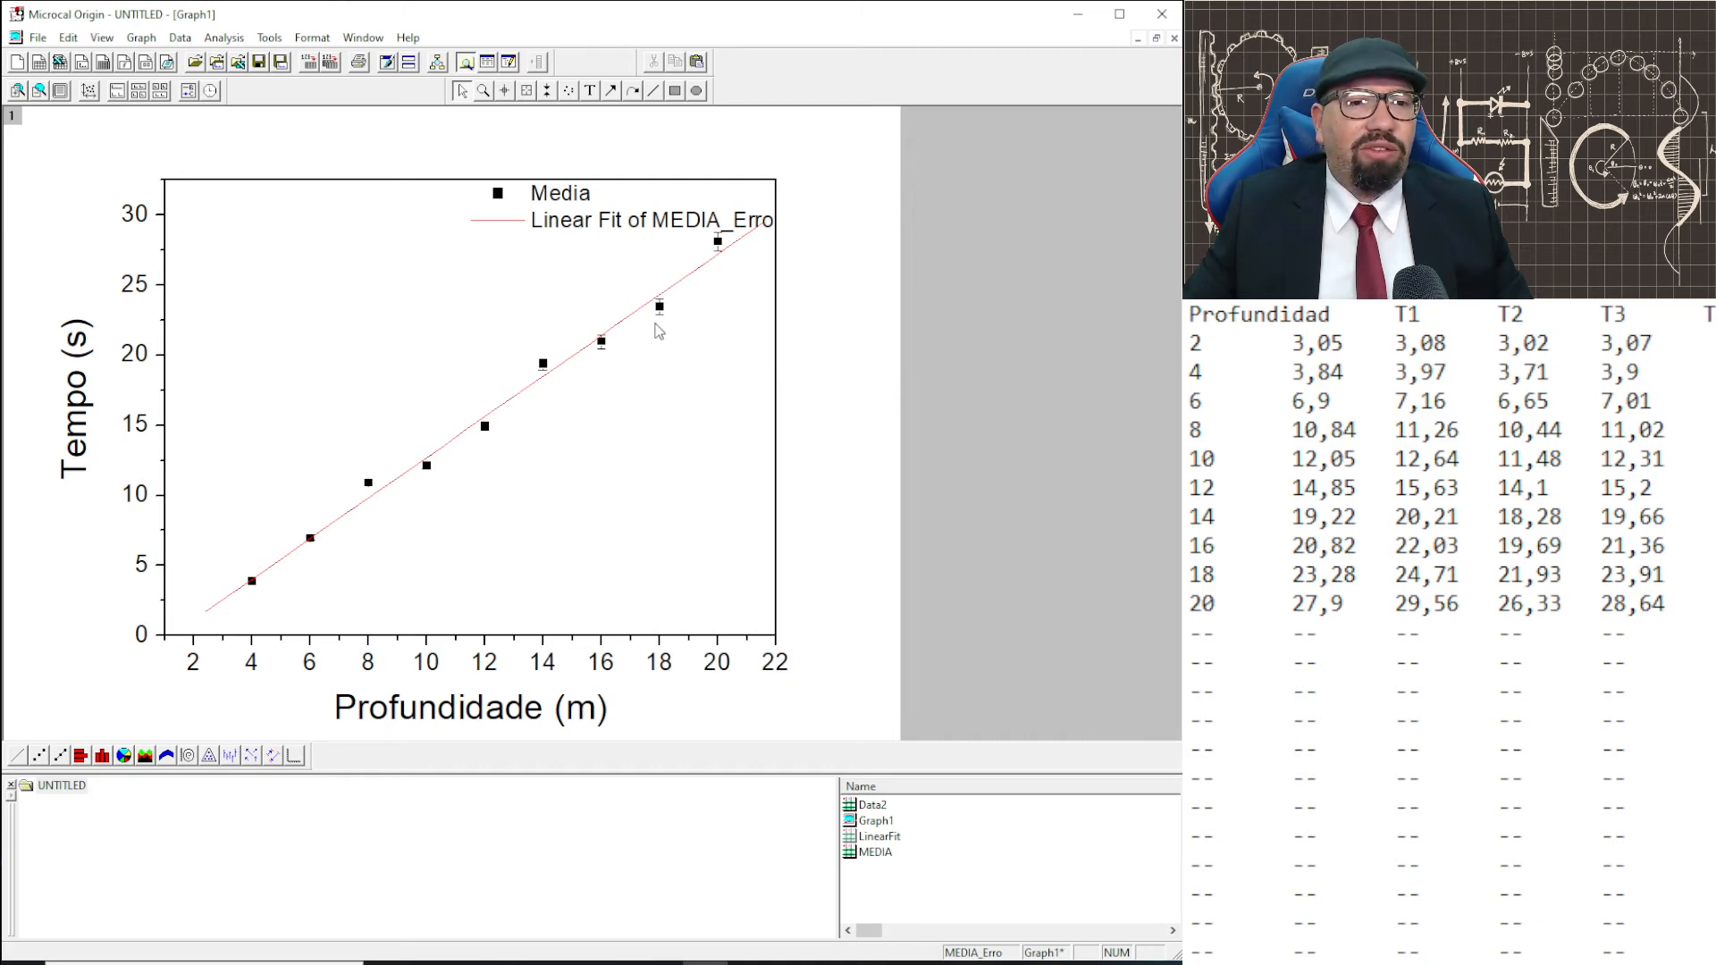
Delete the legend from the fitted graph and refresh the graph display.
click(572, 221)
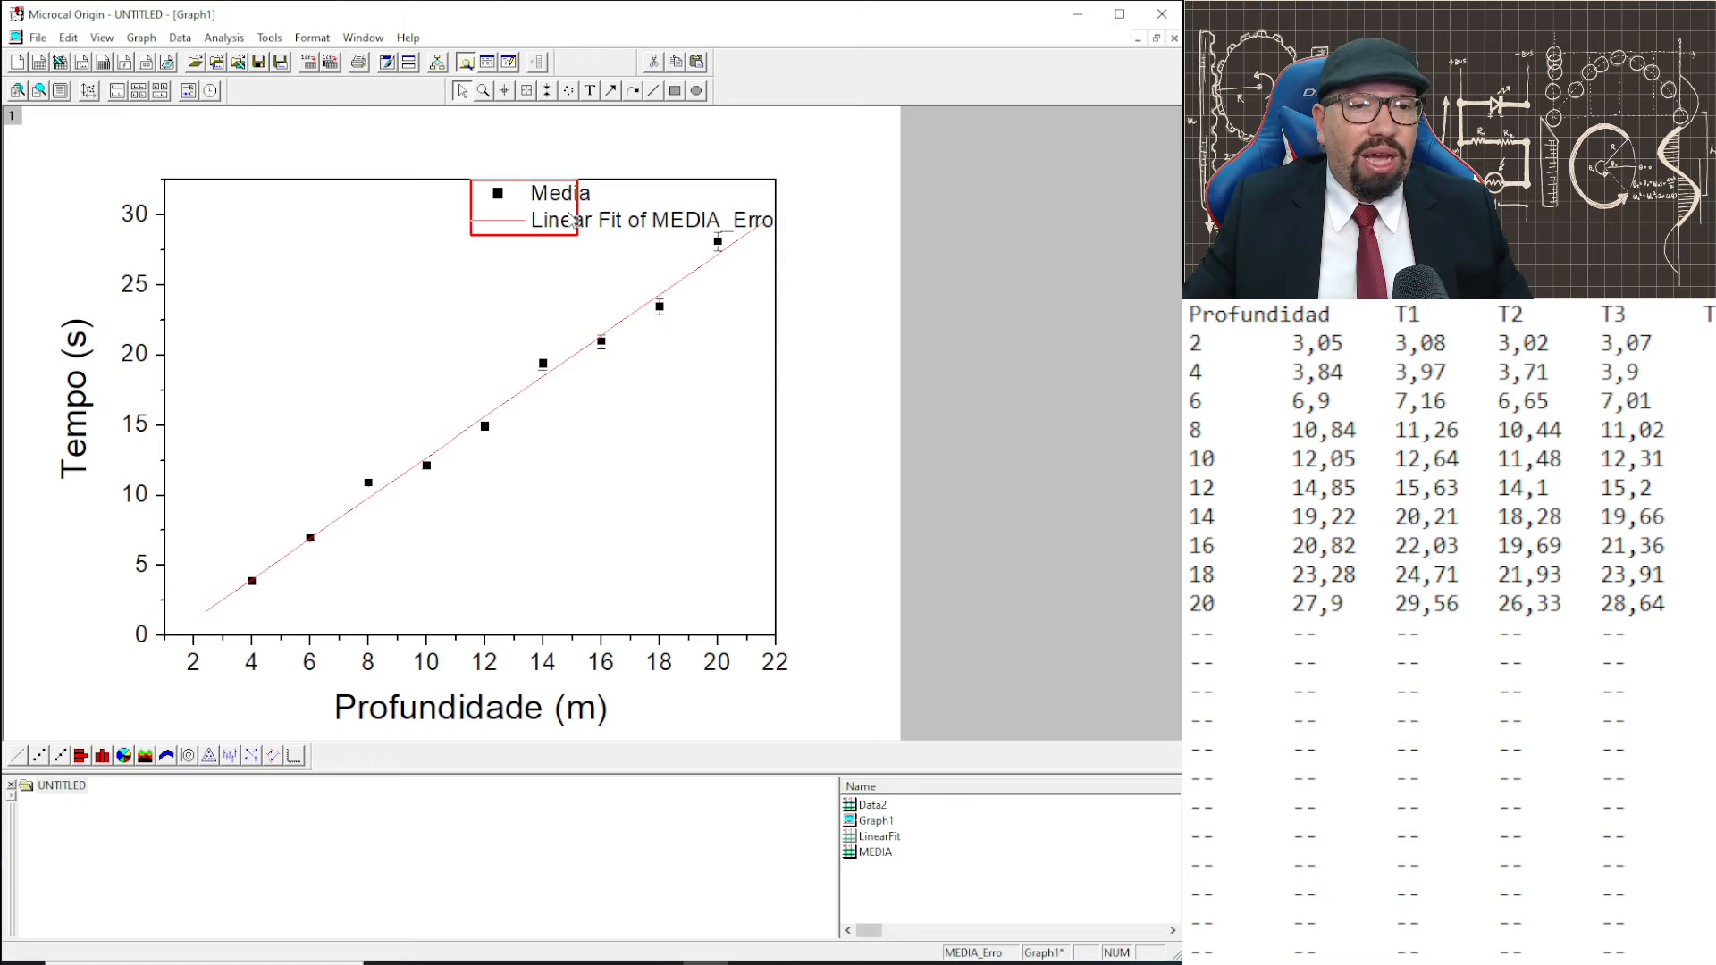
key(Delete)
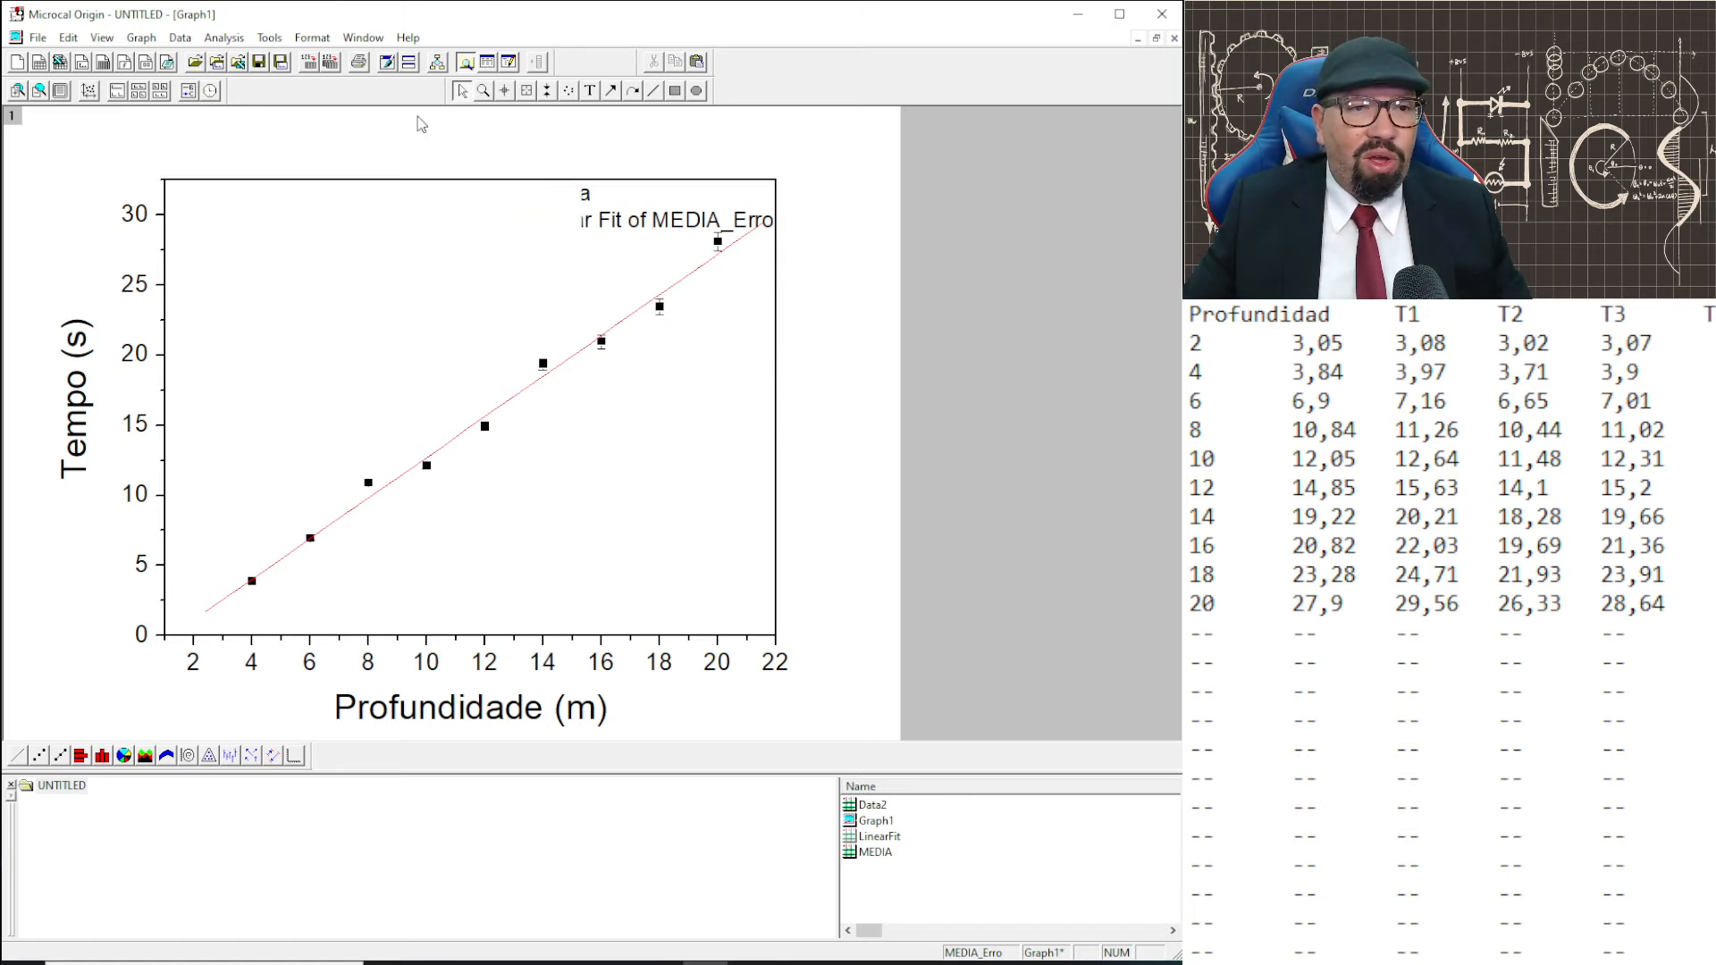
click(388, 62)
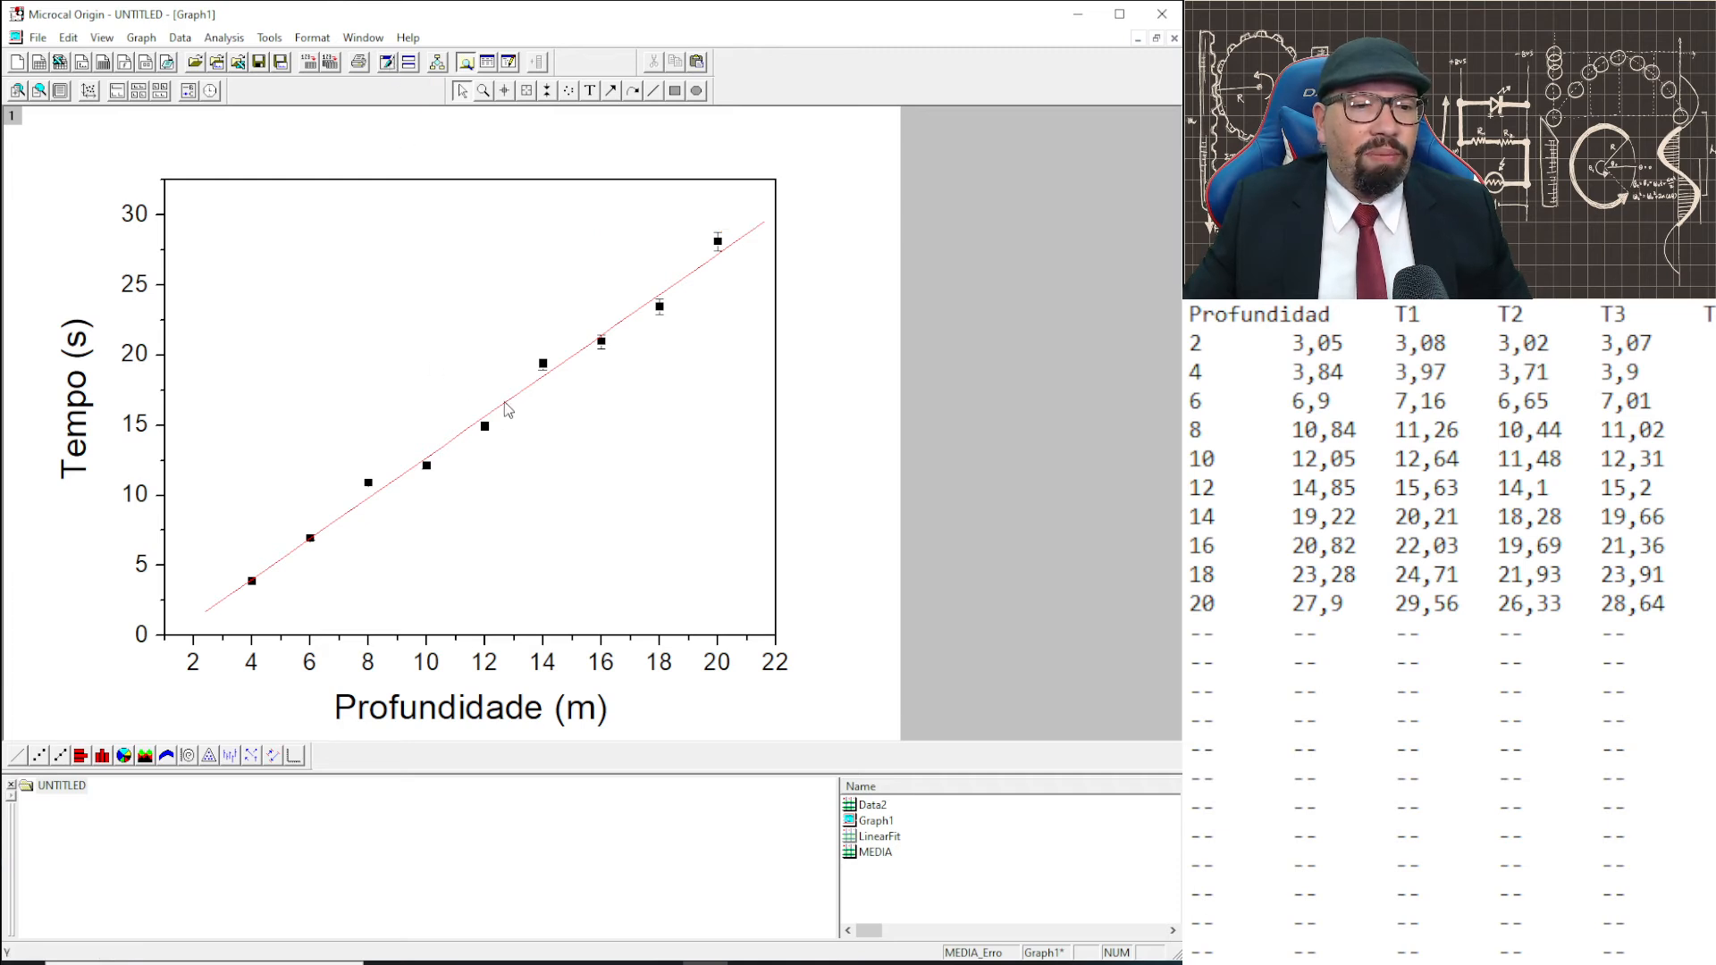
Set the width of the red linear fit line to 1.5.
double_click(509, 404)
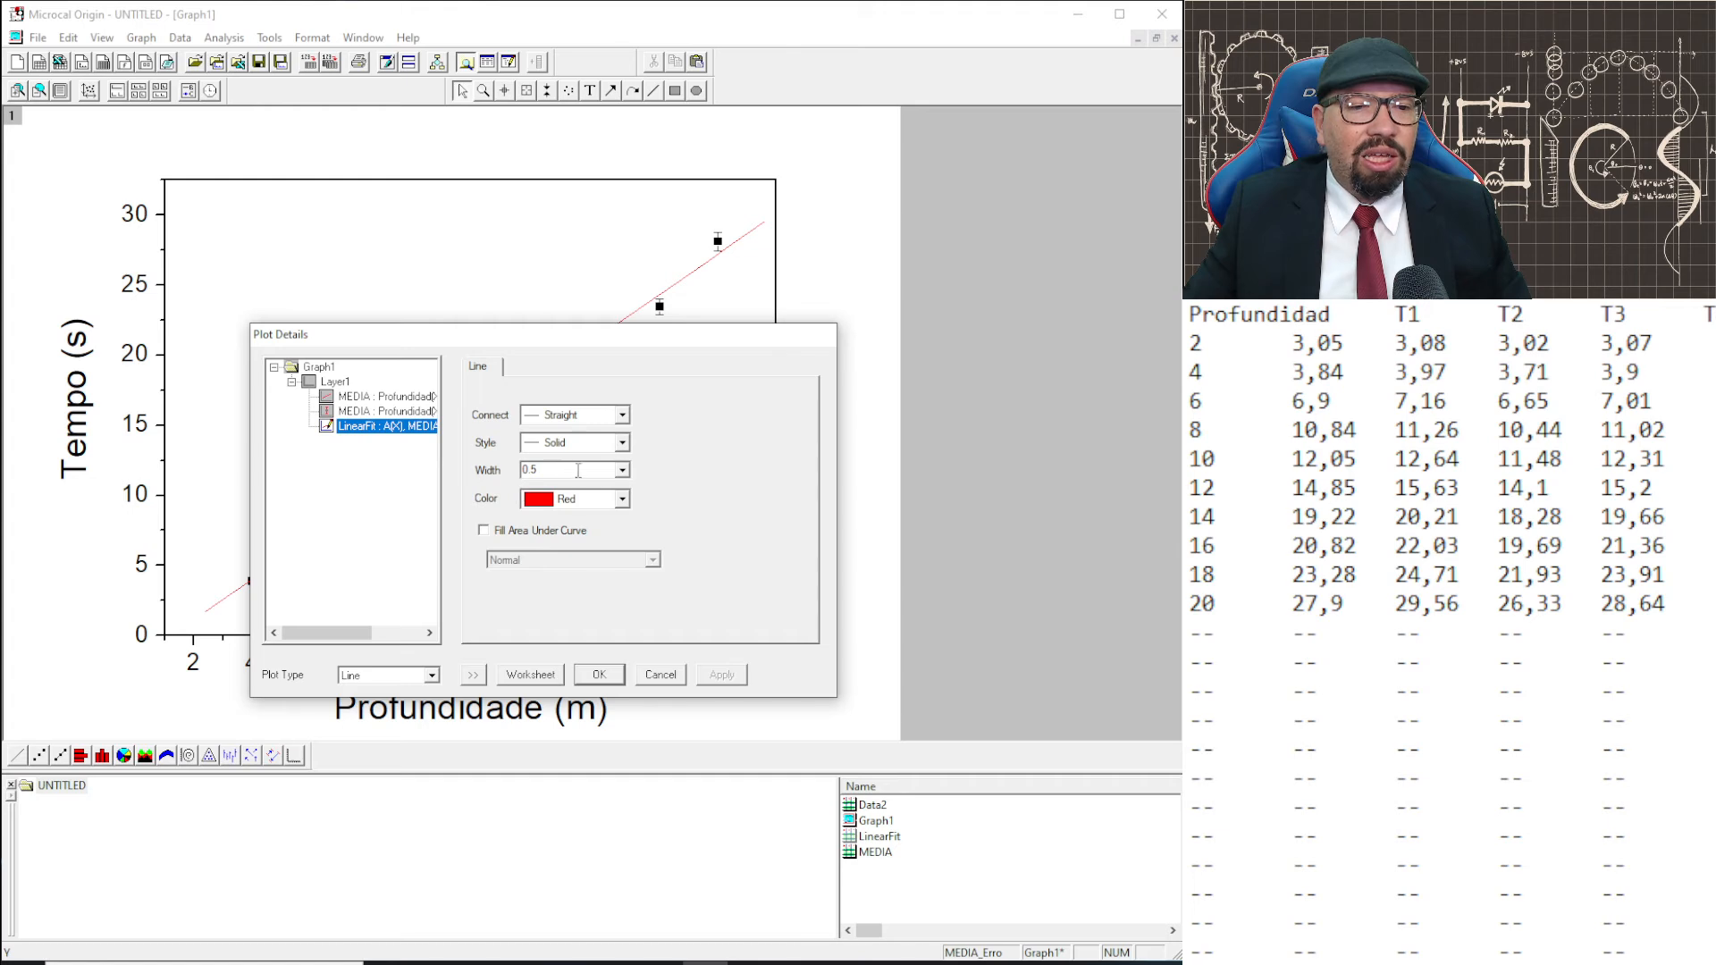
click(622, 470)
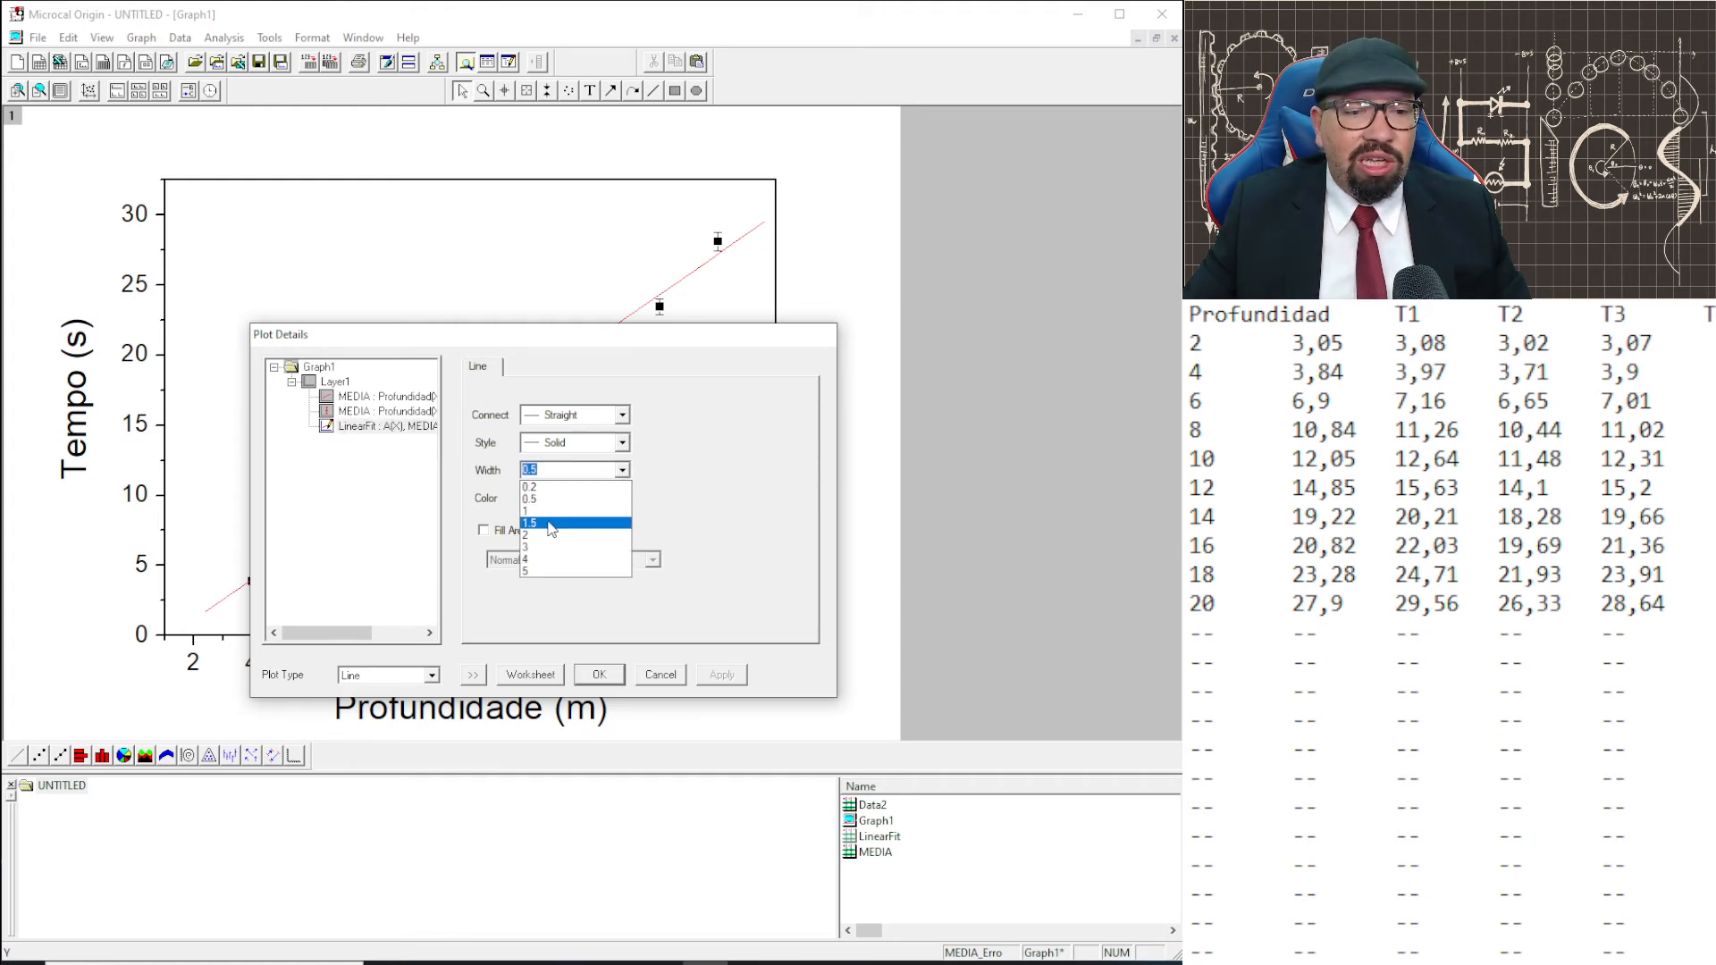
click(572, 524)
click(735, 676)
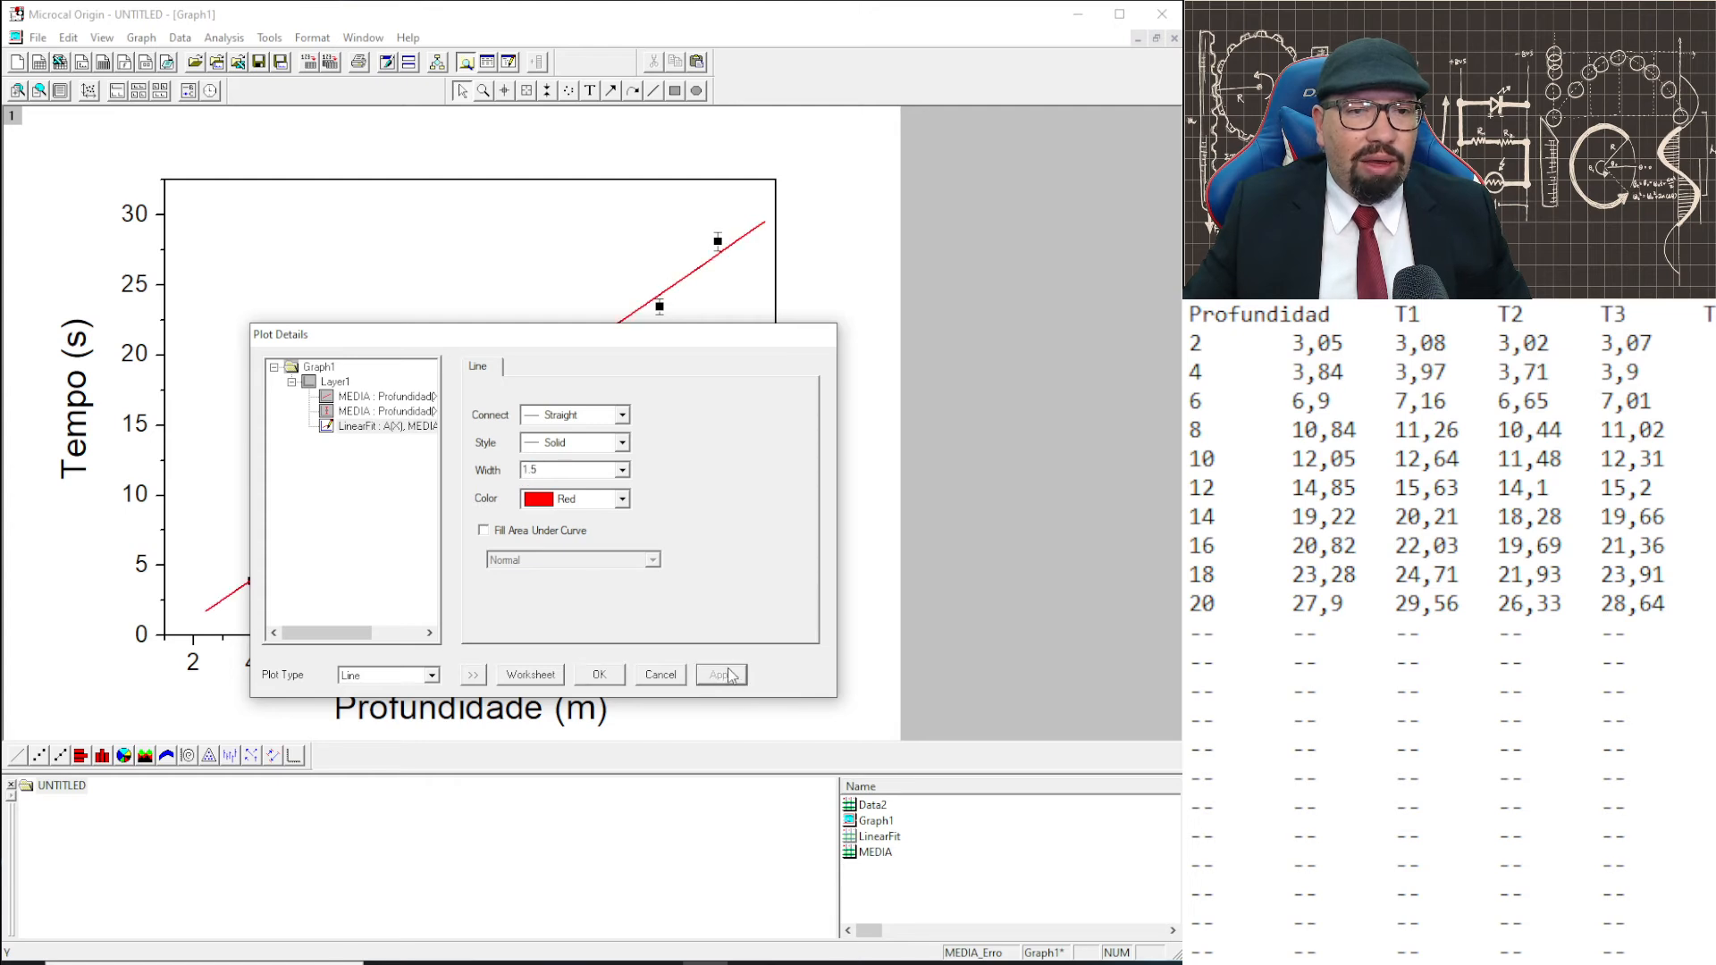
click(598, 676)
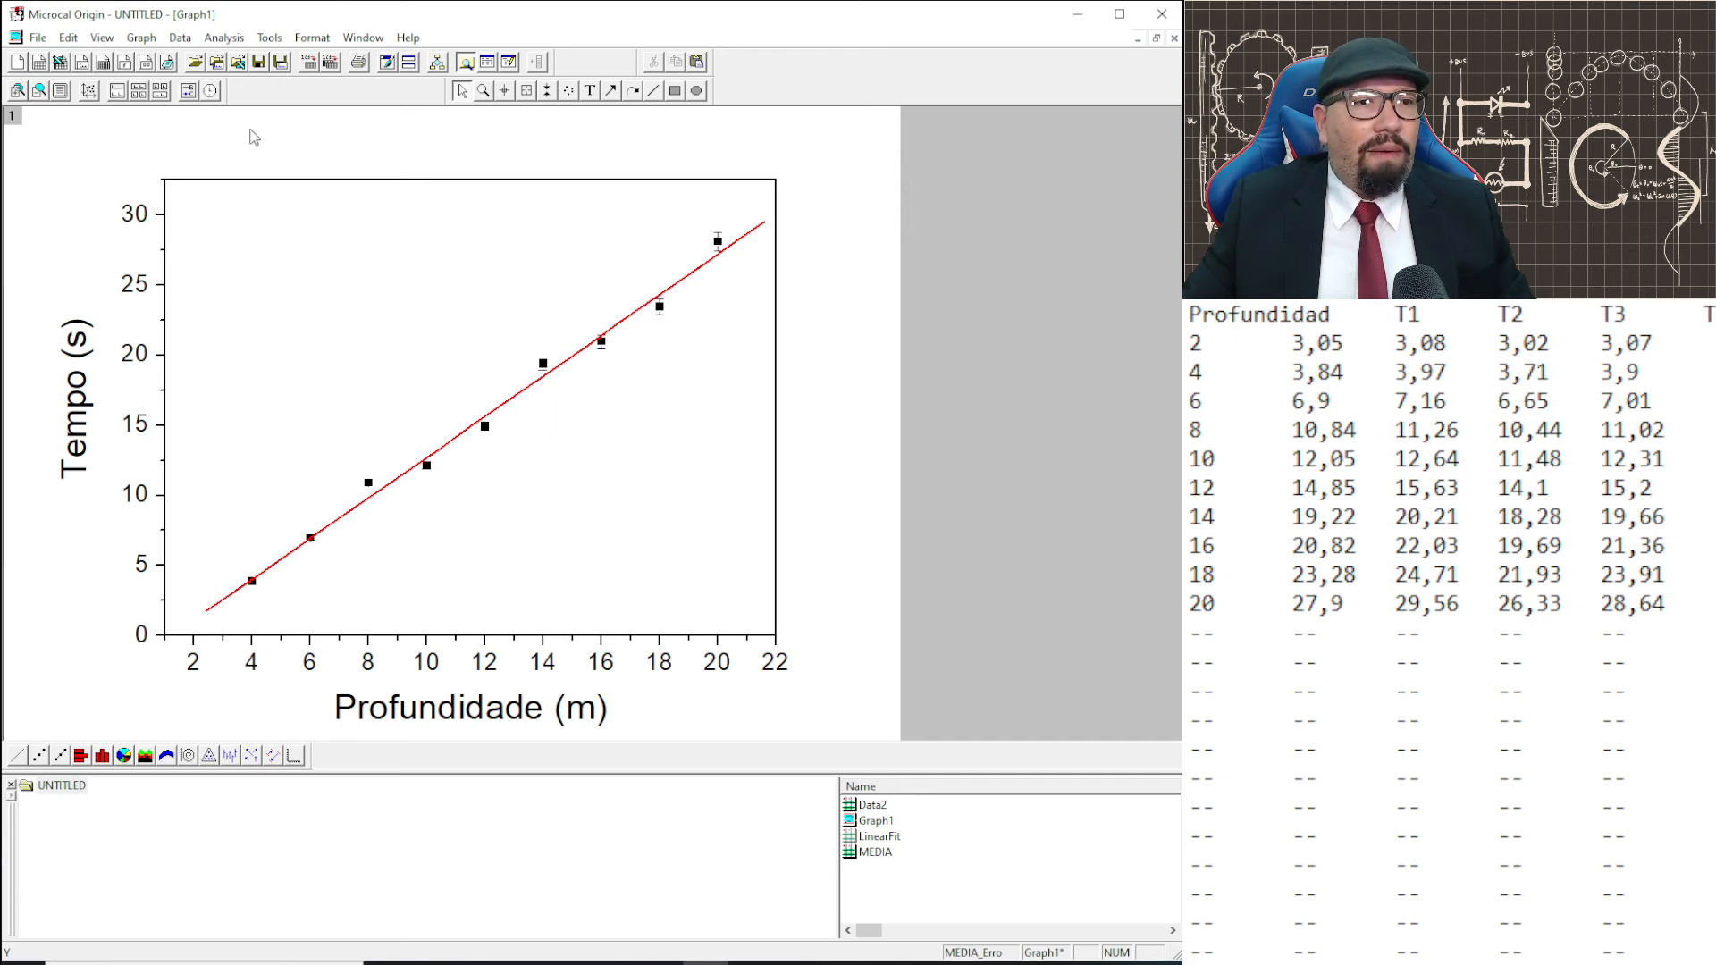
Make the LinearFit dataset active and differentiate it to create a derivative graph.
click(183, 41)
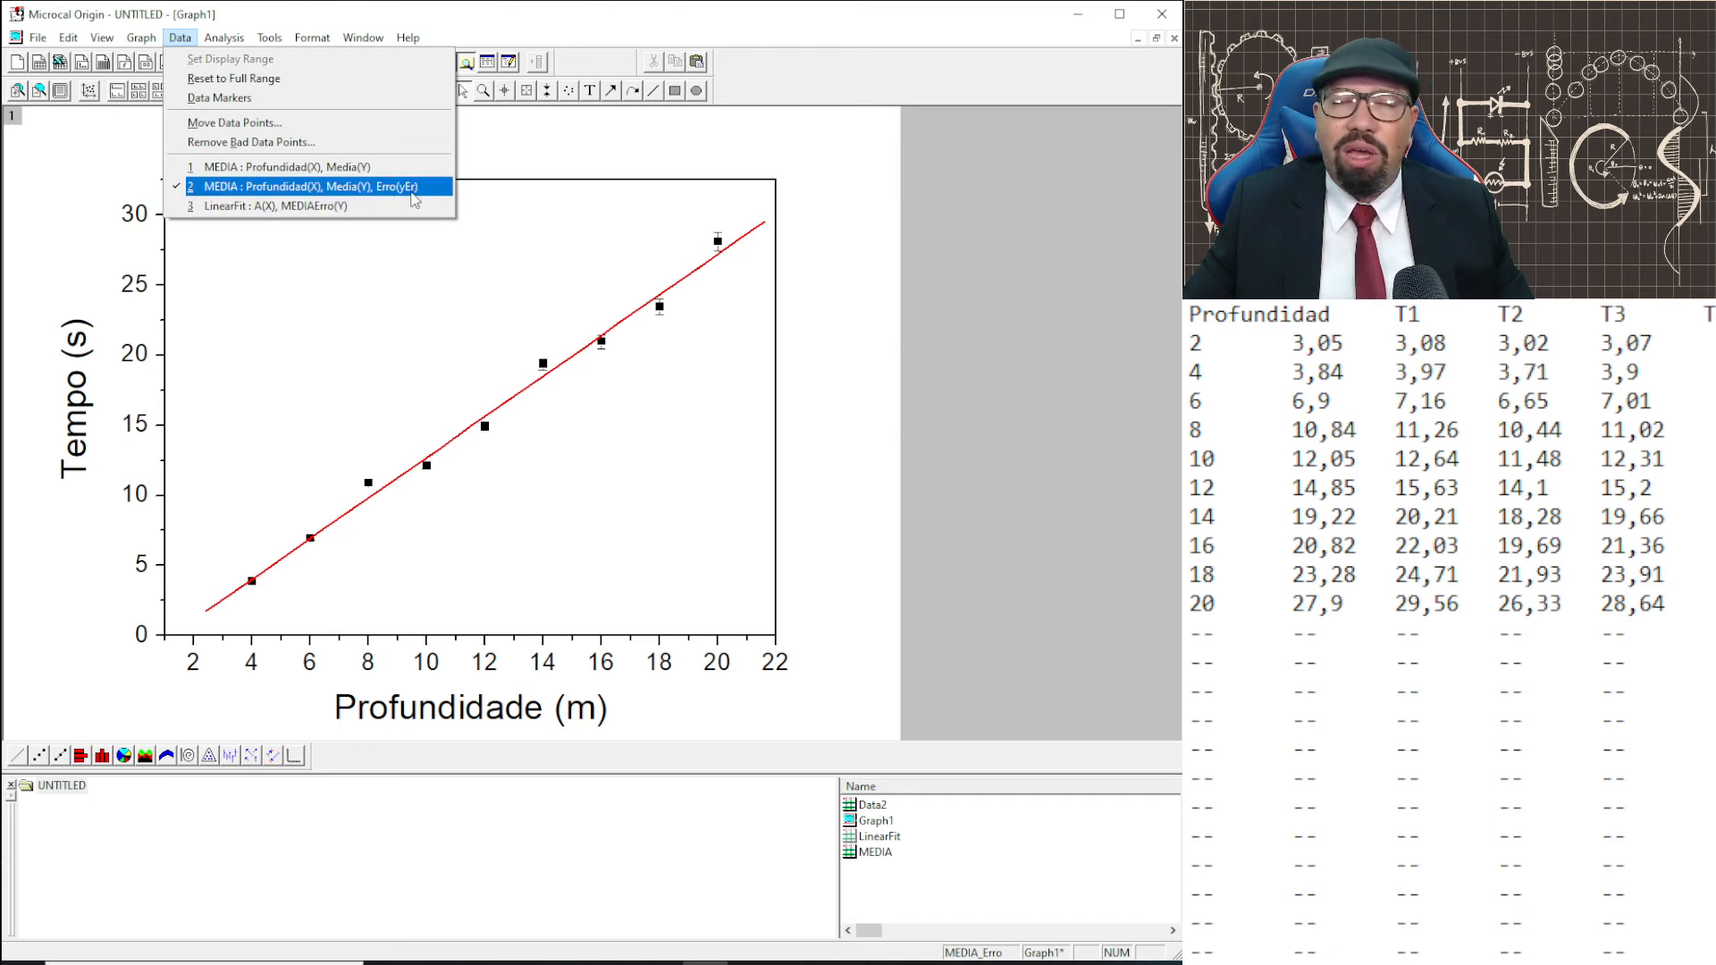
click(208, 208)
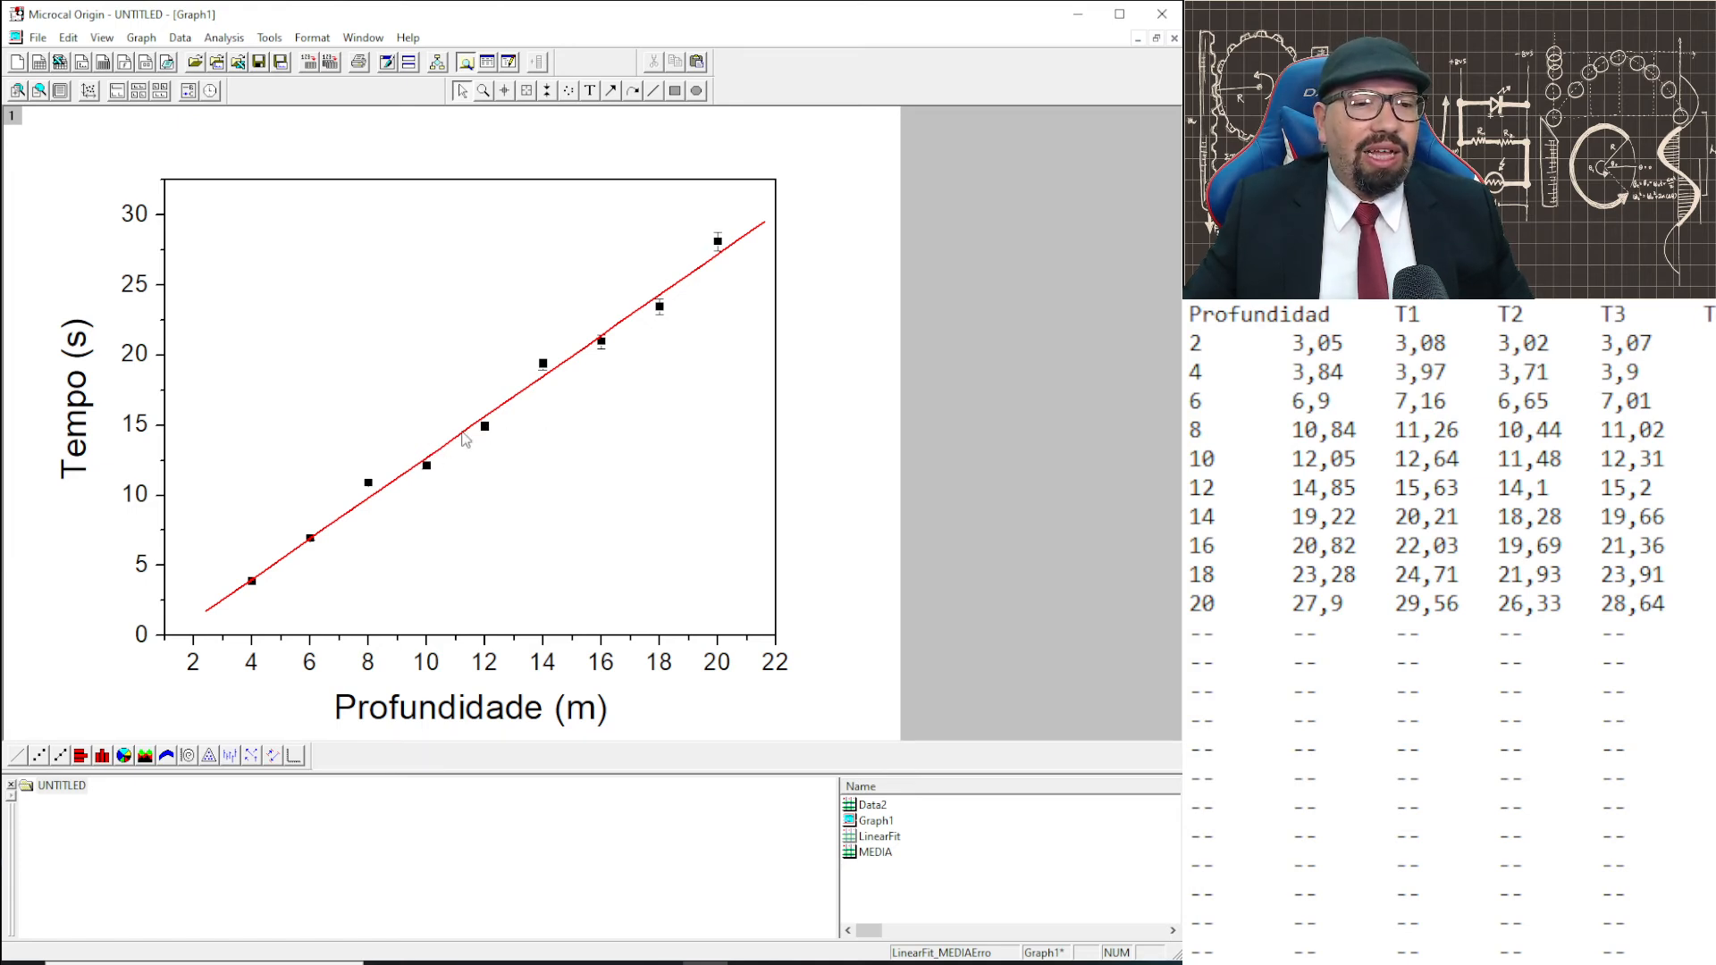
click(224, 39)
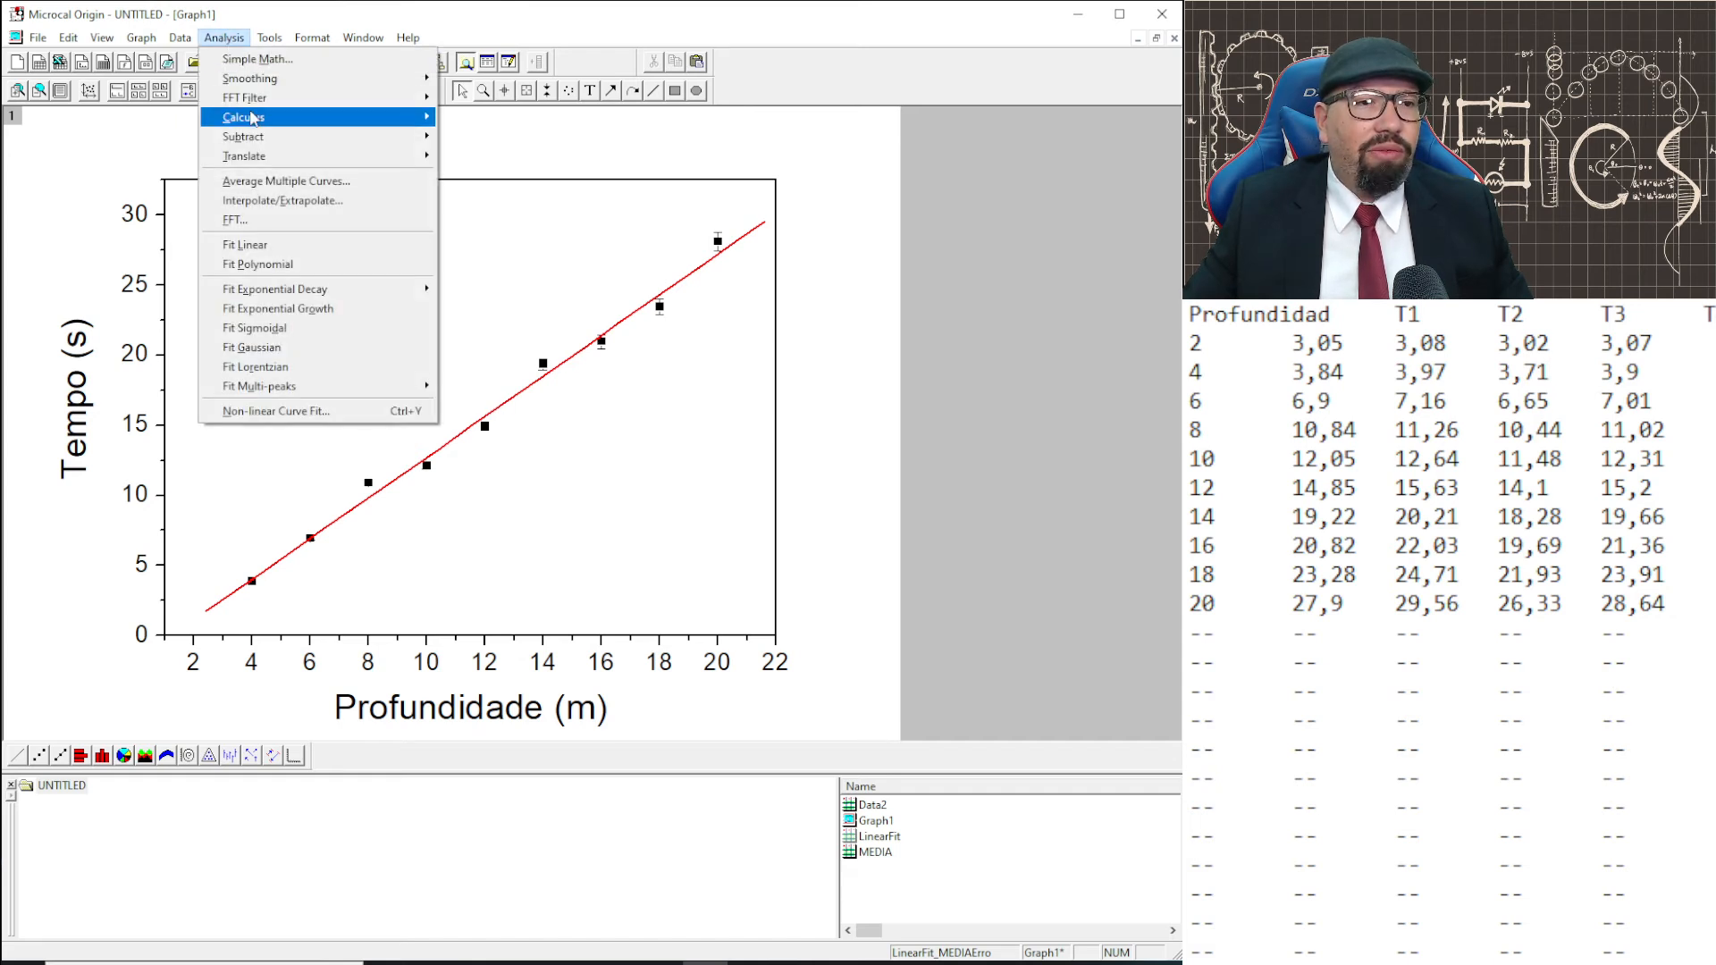
mouse_move(252, 125)
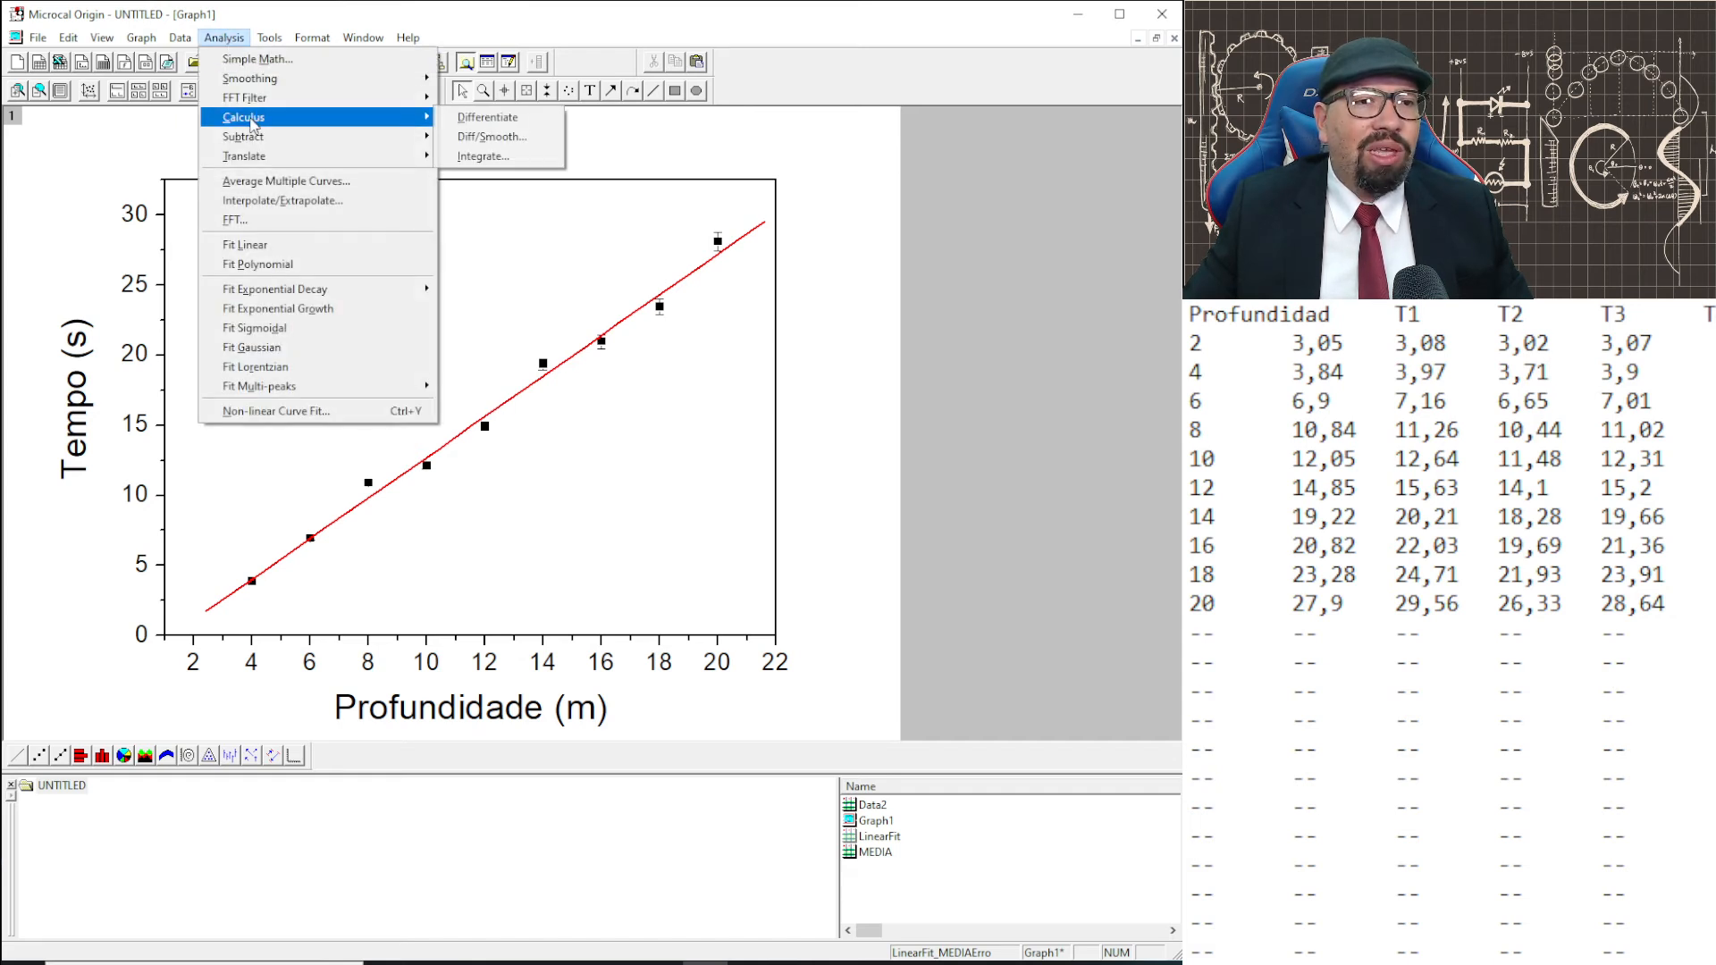
click(487, 118)
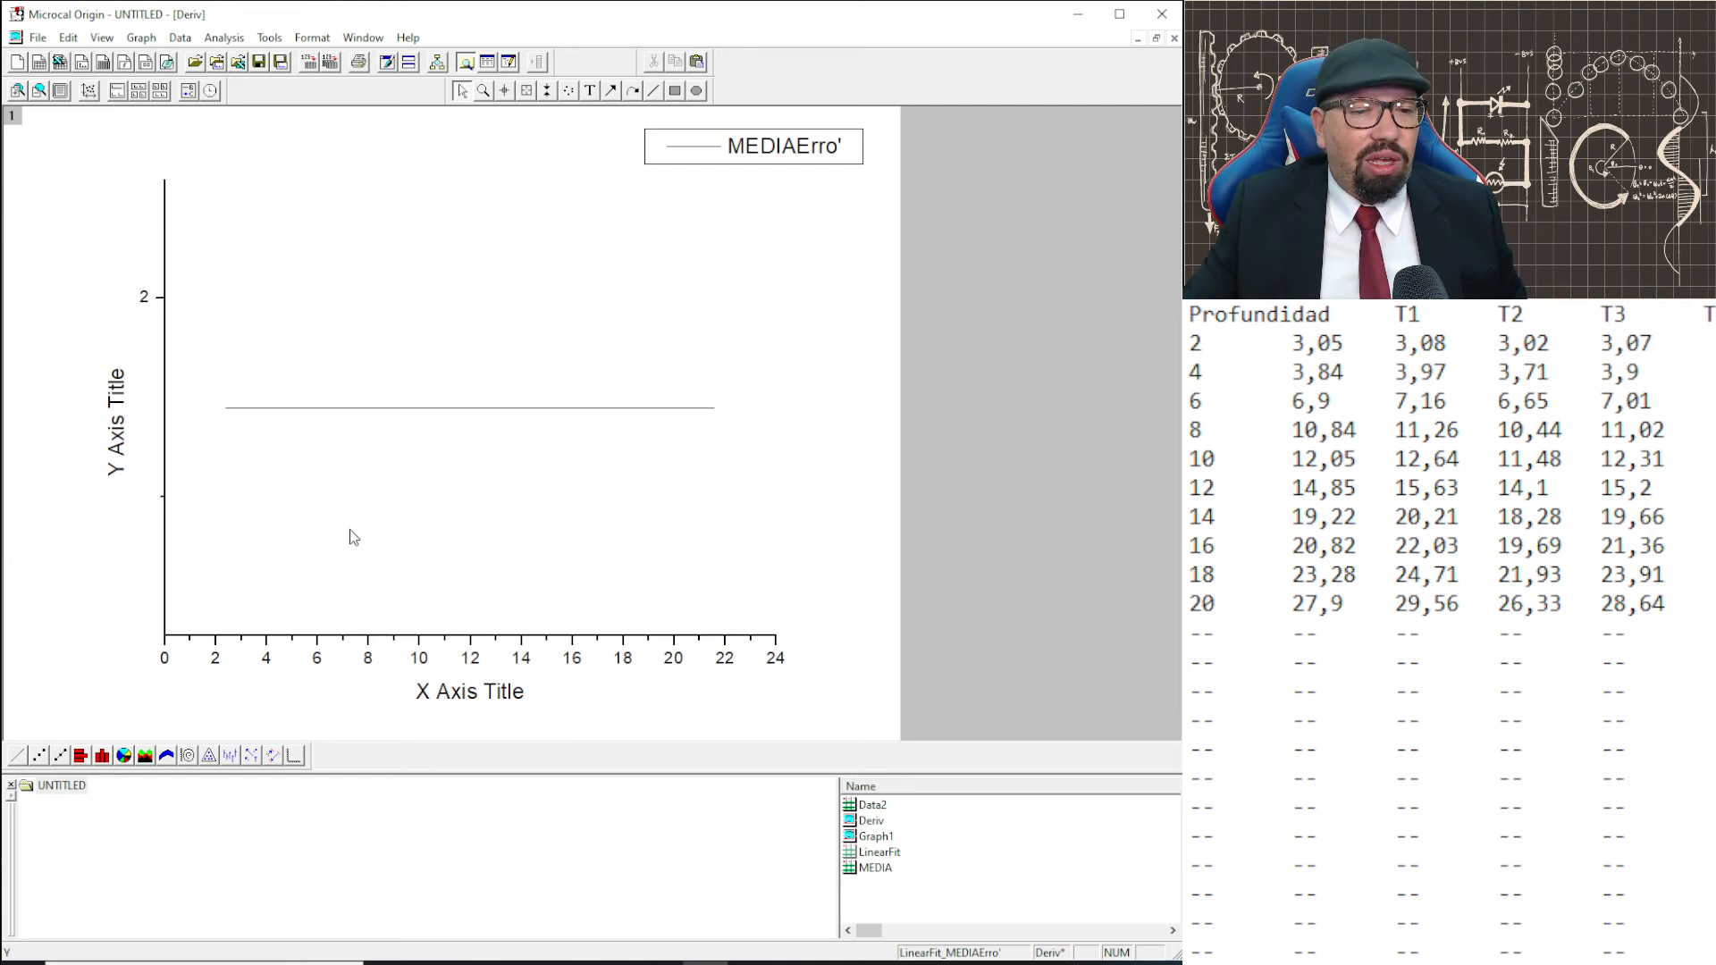
Title the derivative graph's X axis "Profundidade (m)" and enlarge the title text.
double_click(468, 696)
text(Profundidade (m))
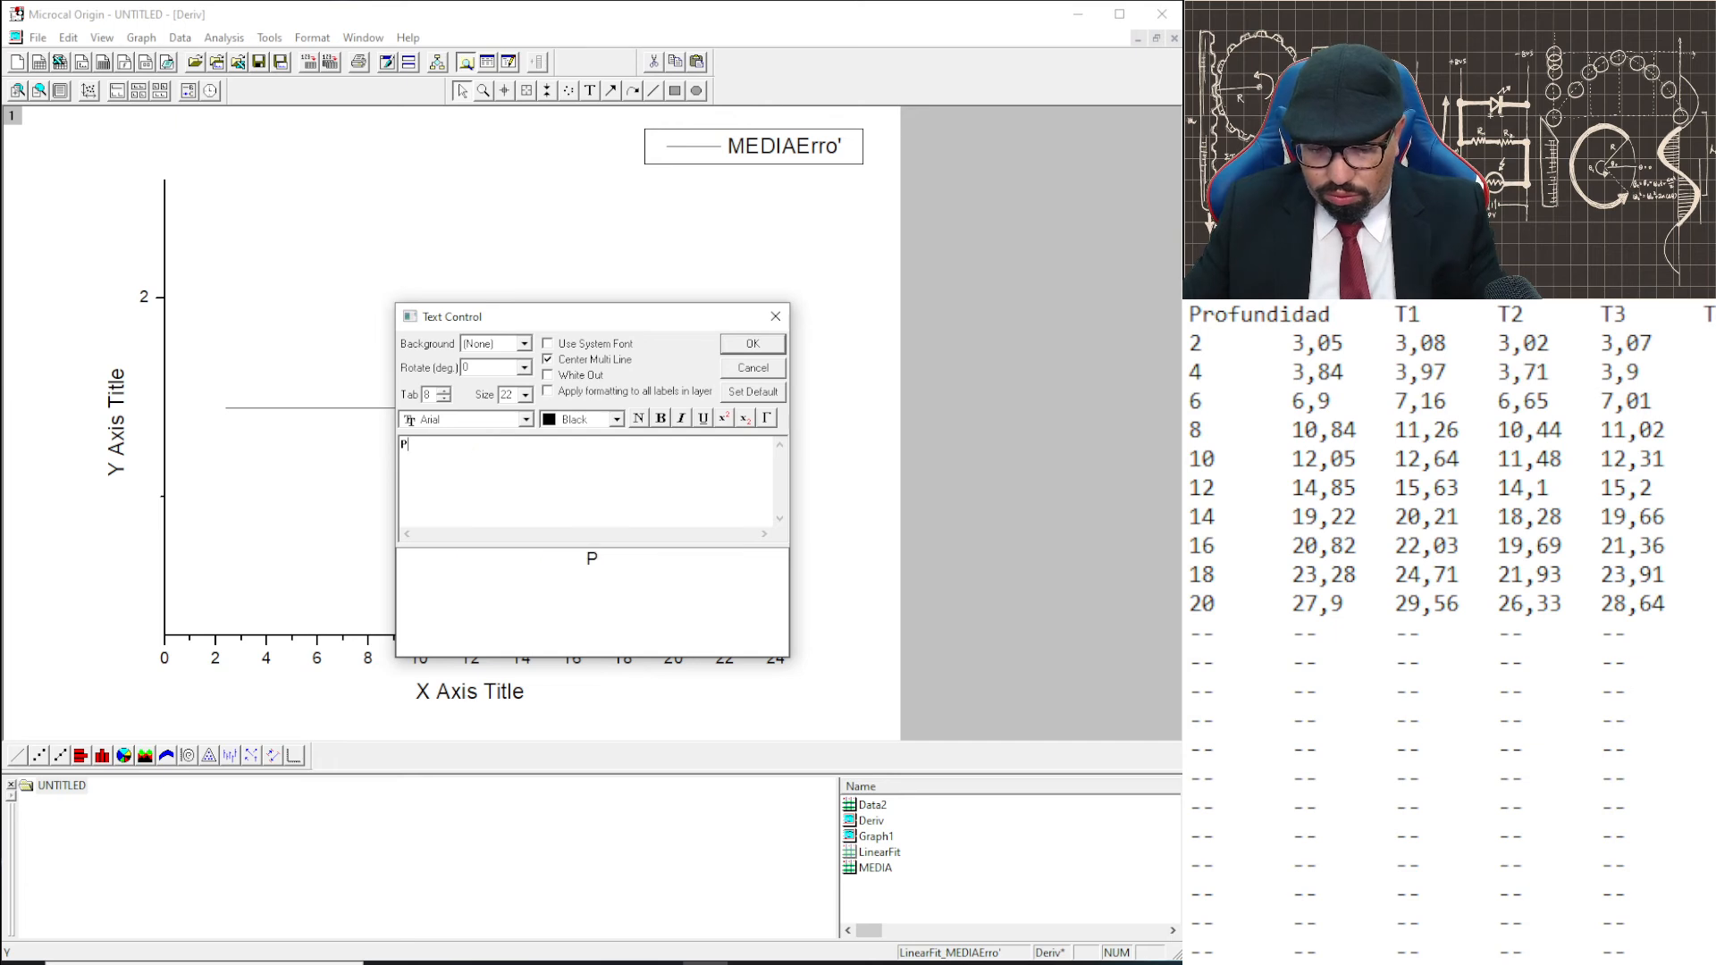
click(526, 395)
click(509, 477)
click(752, 344)
Enlarge the tick label text on the derivative graph's X axis.
double_click(475, 661)
click(601, 521)
click(585, 563)
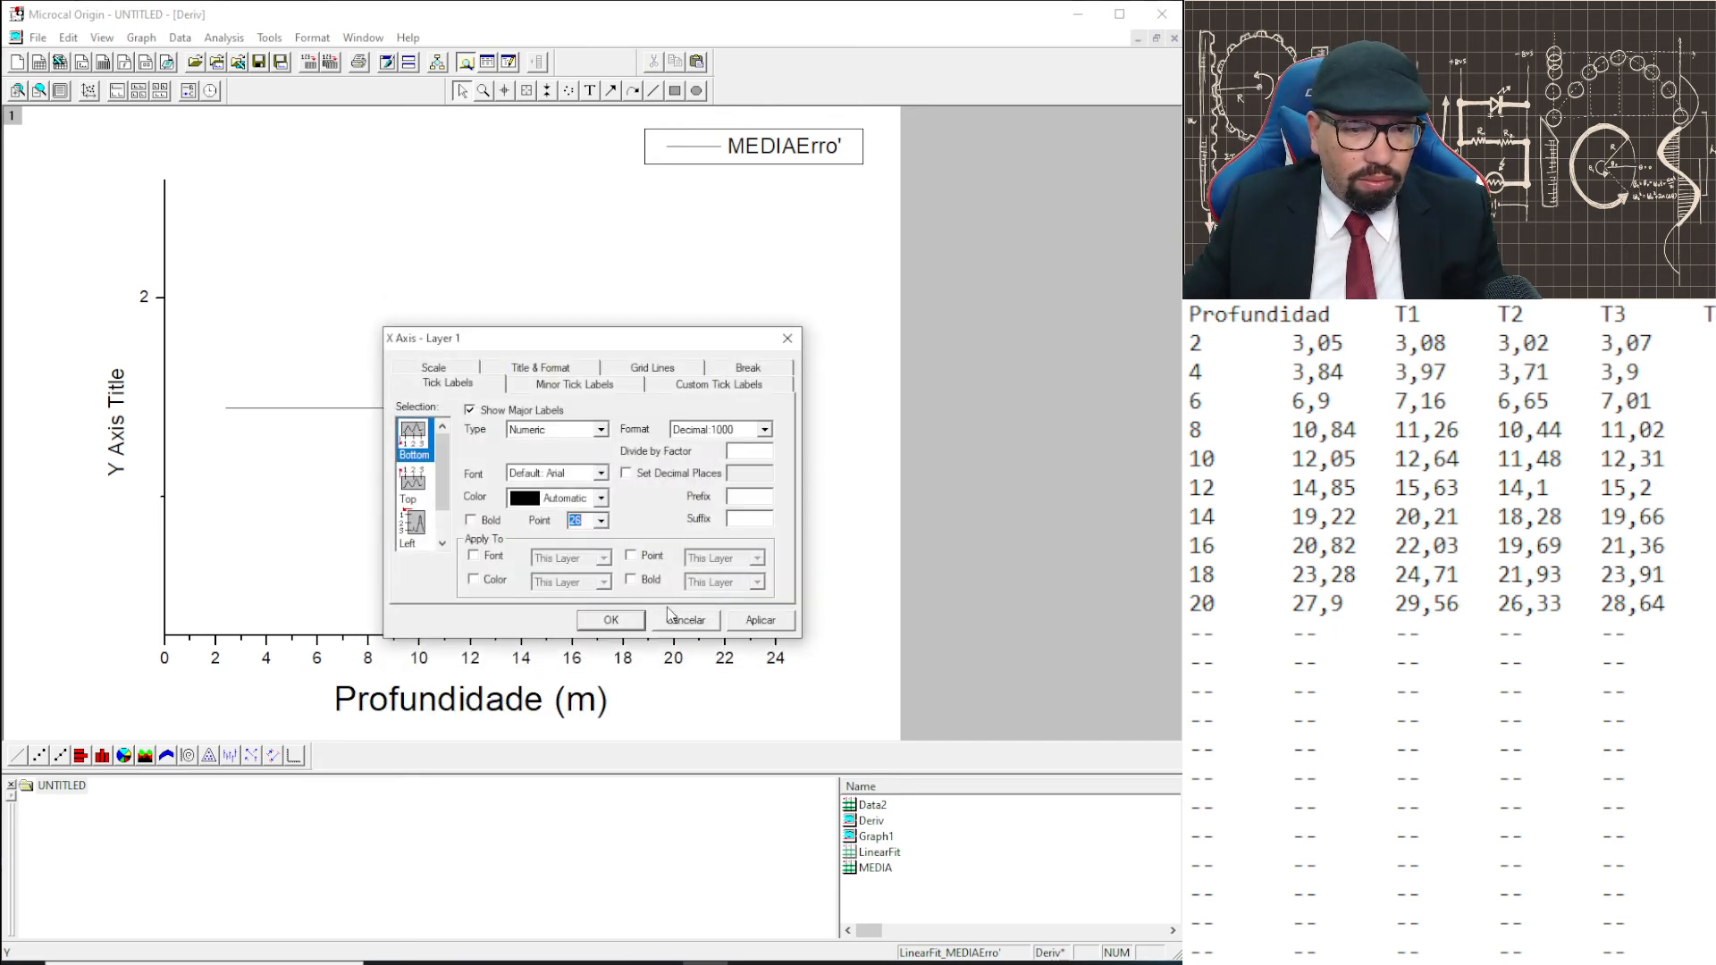
click(760, 621)
click(611, 622)
Title the derivative graph's Y axis "Velocidade (m/s)" and enlarge the title text.
double_click(114, 443)
text(Velocidade (m/s))
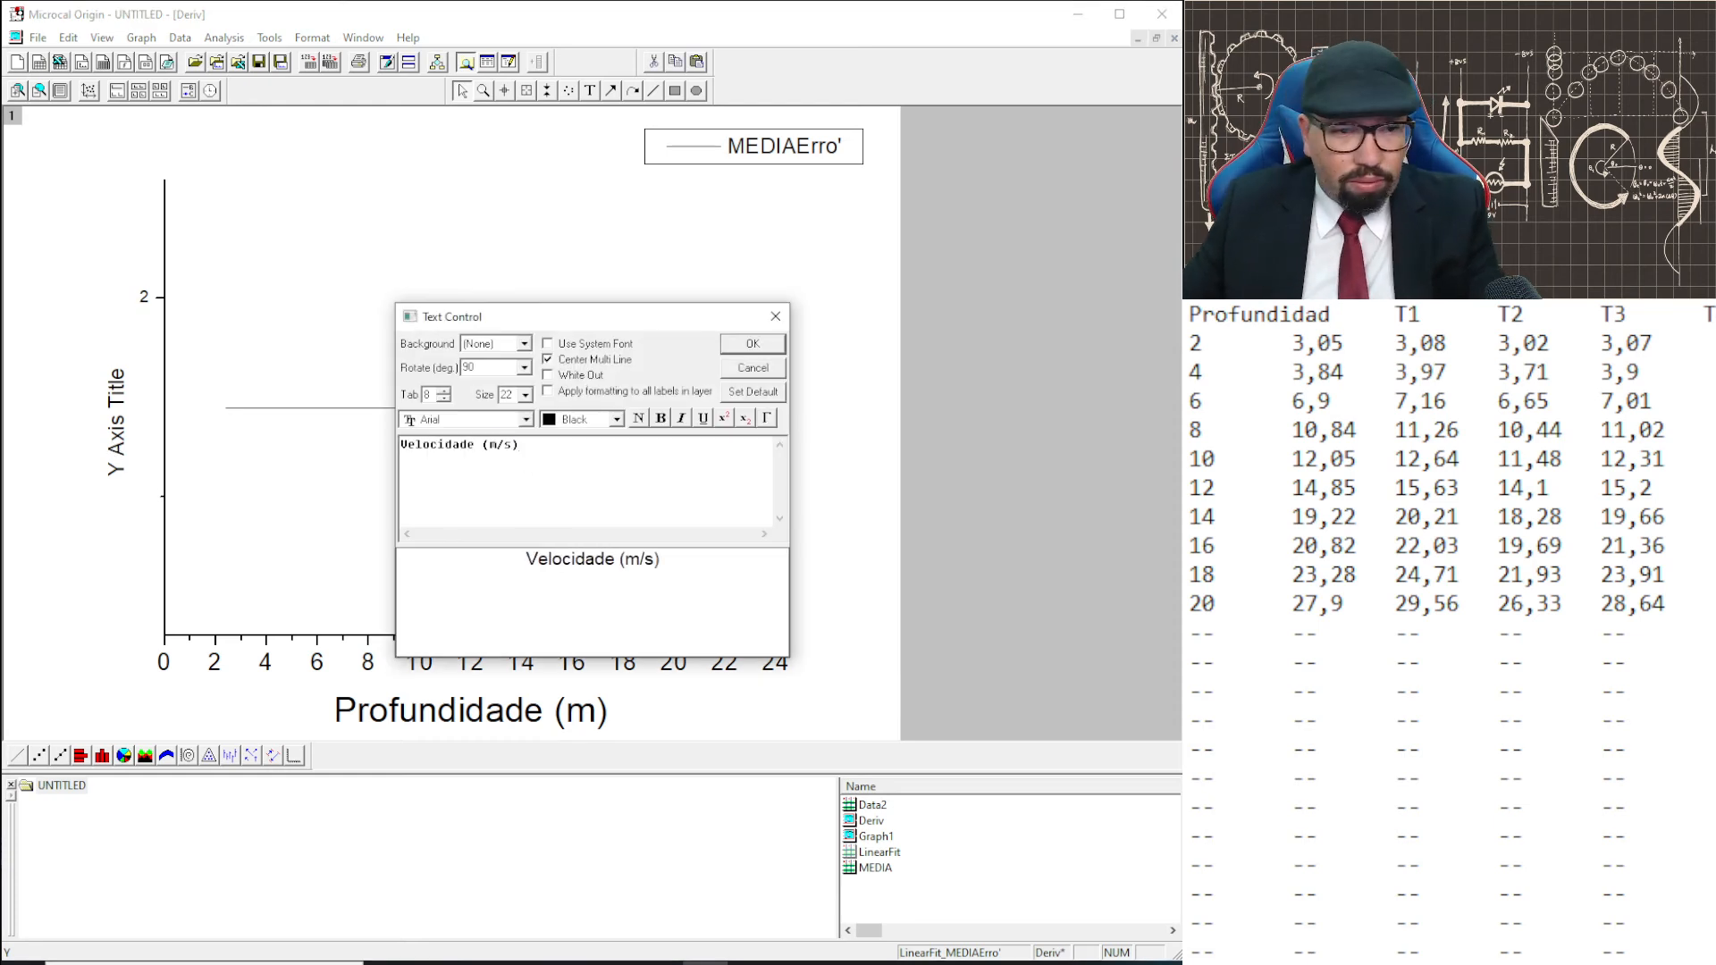
click(526, 395)
click(509, 477)
click(768, 344)
Try Y axis scales starting at 1 and ending at 2, 1,6 and 1,2 on the derivative graph.
double_click(164, 507)
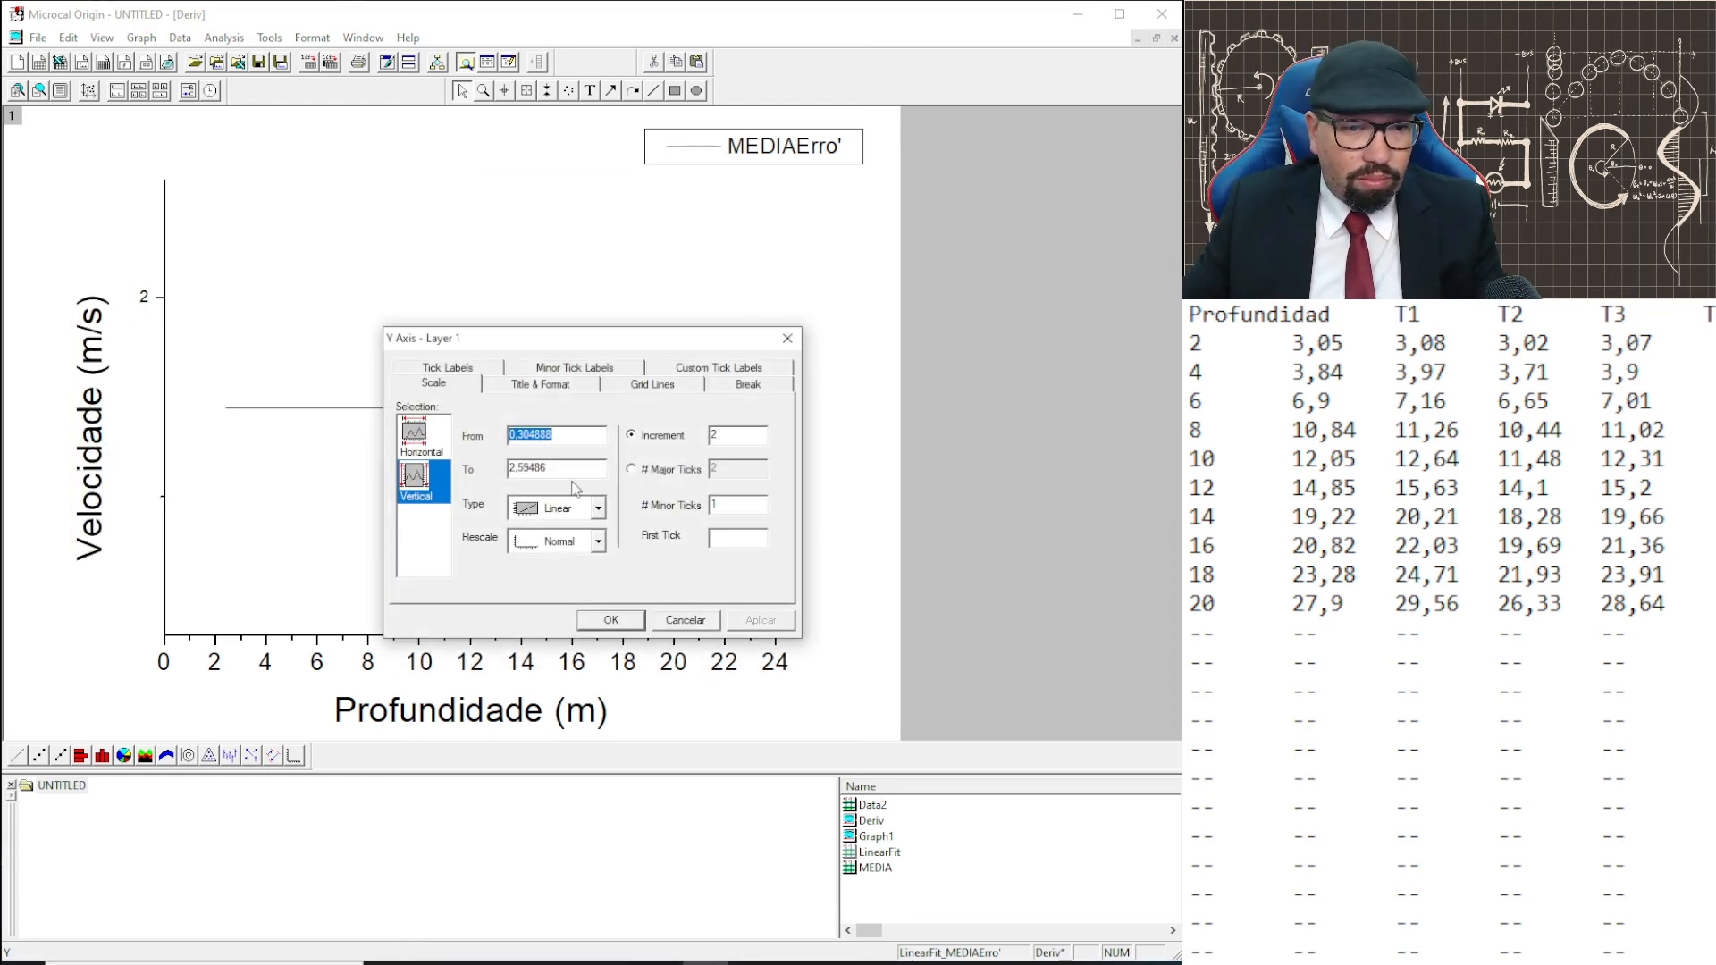
text(1)
double_click(536, 468)
text(2)
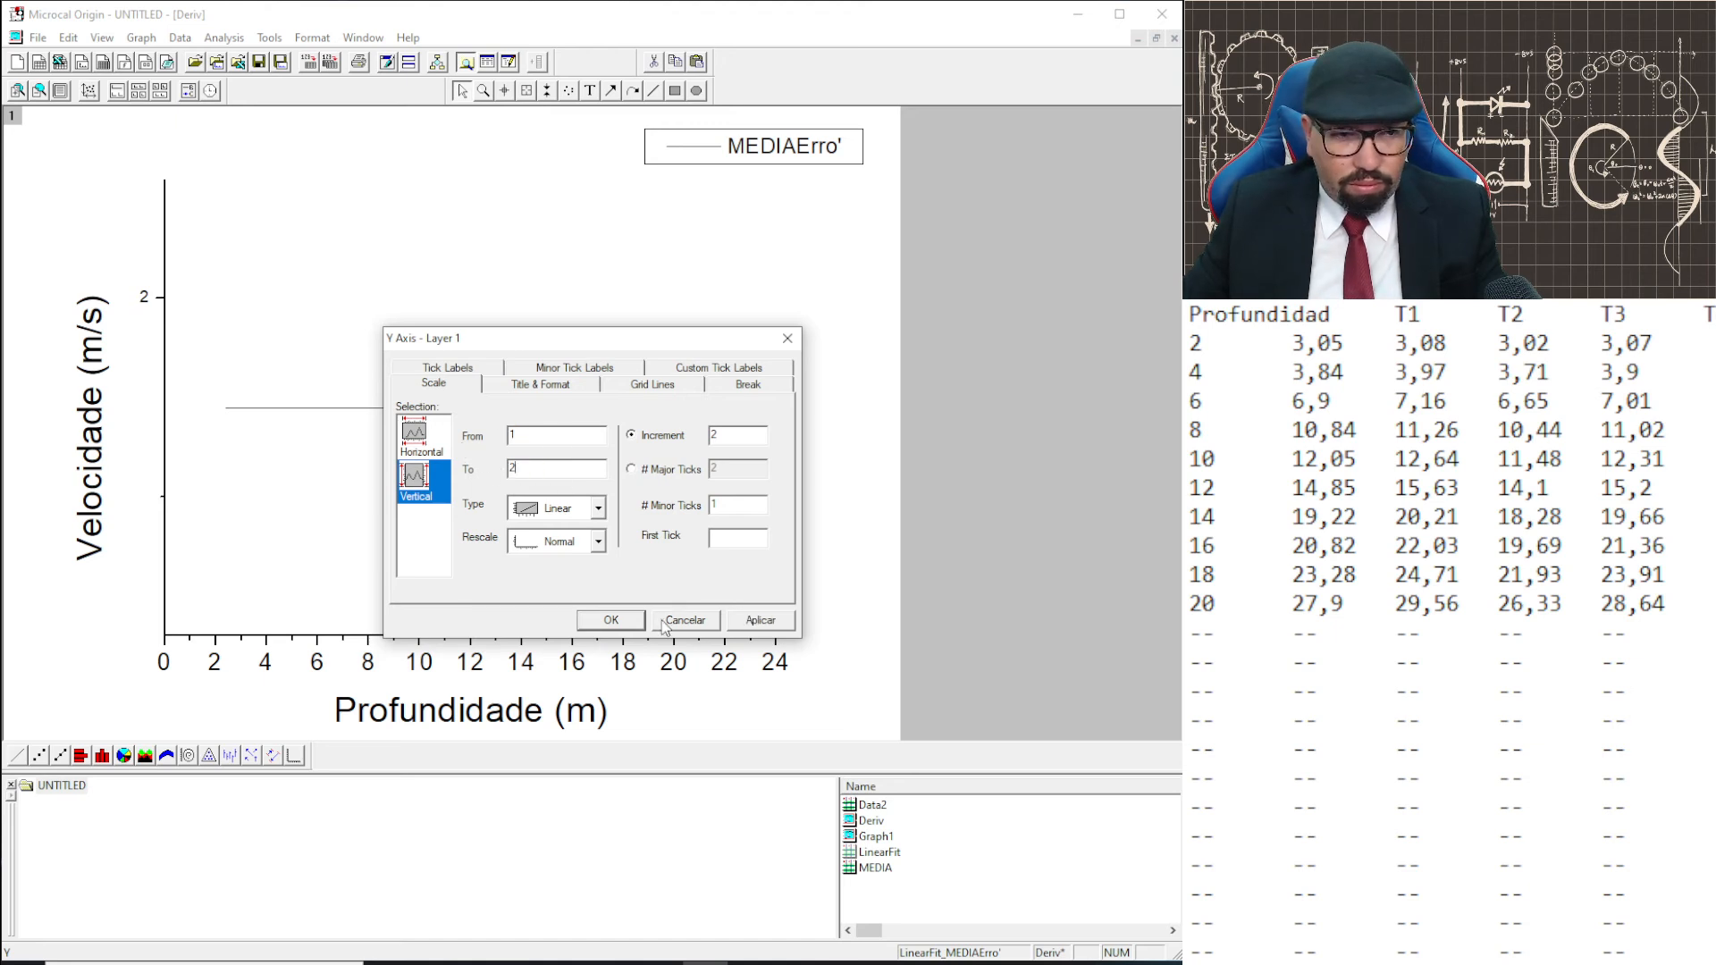
click(761, 620)
double_click(537, 468)
text(1,6)
click(762, 623)
double_click(559, 465)
text(1,2)
click(761, 623)
Try a Y axis scale from 1,2 to 1,6 on the derivative graph.
double_click(715, 436)
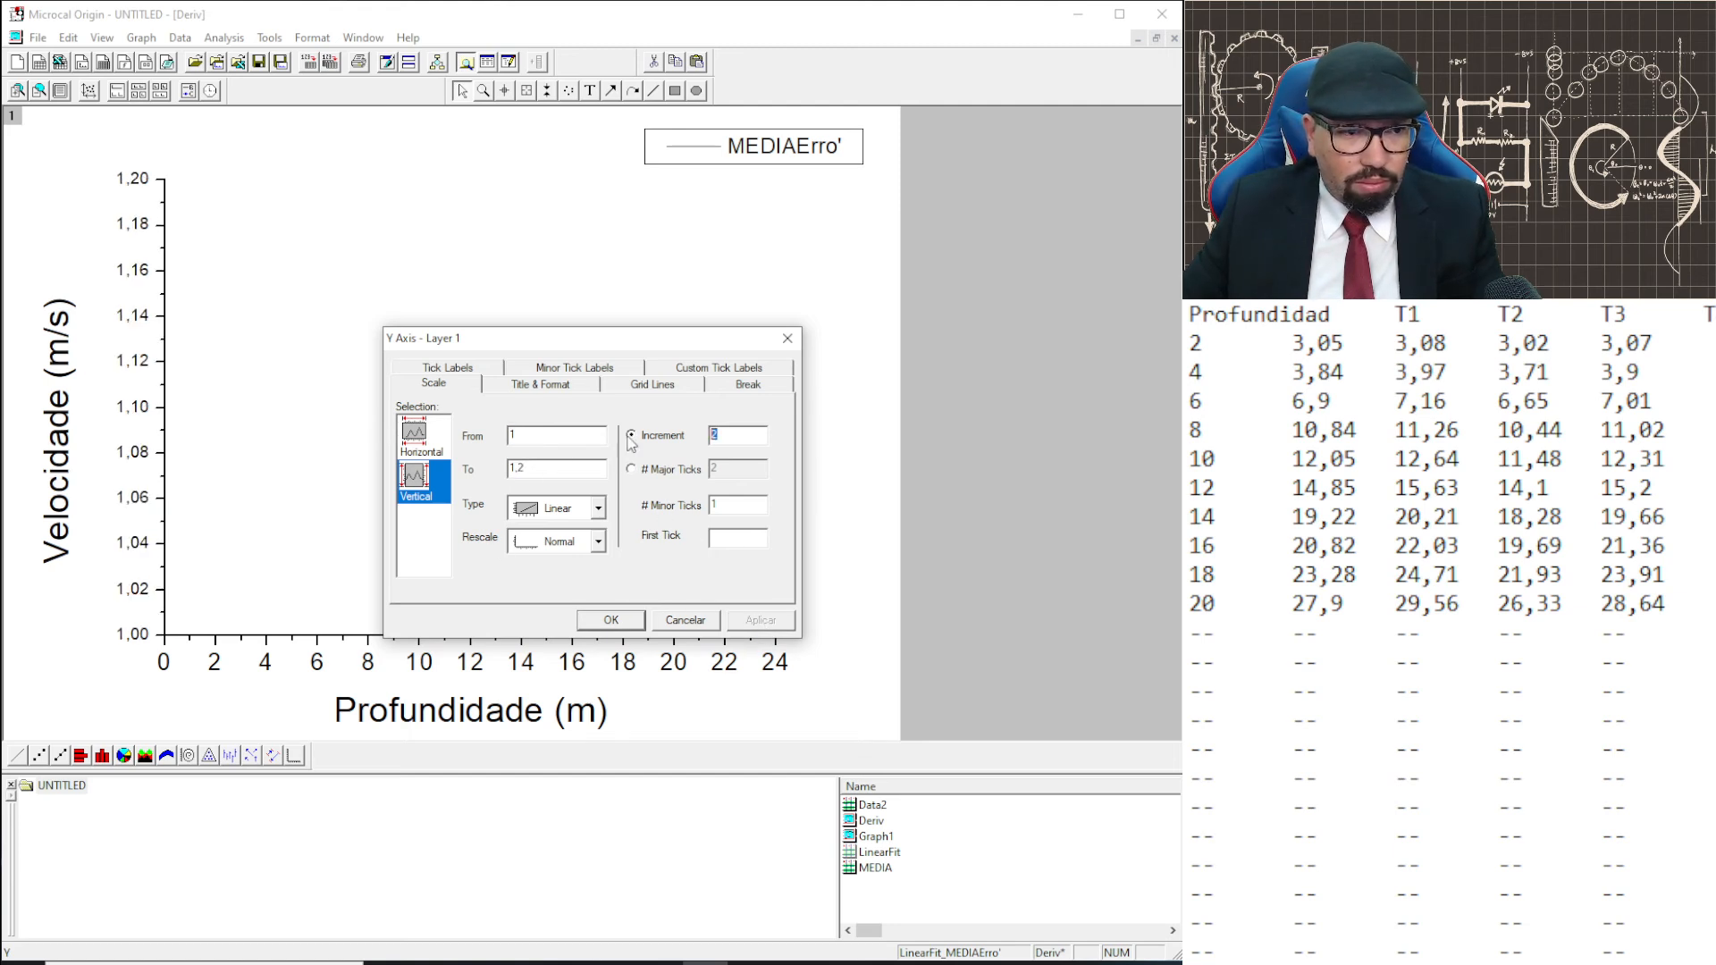
click(544, 439)
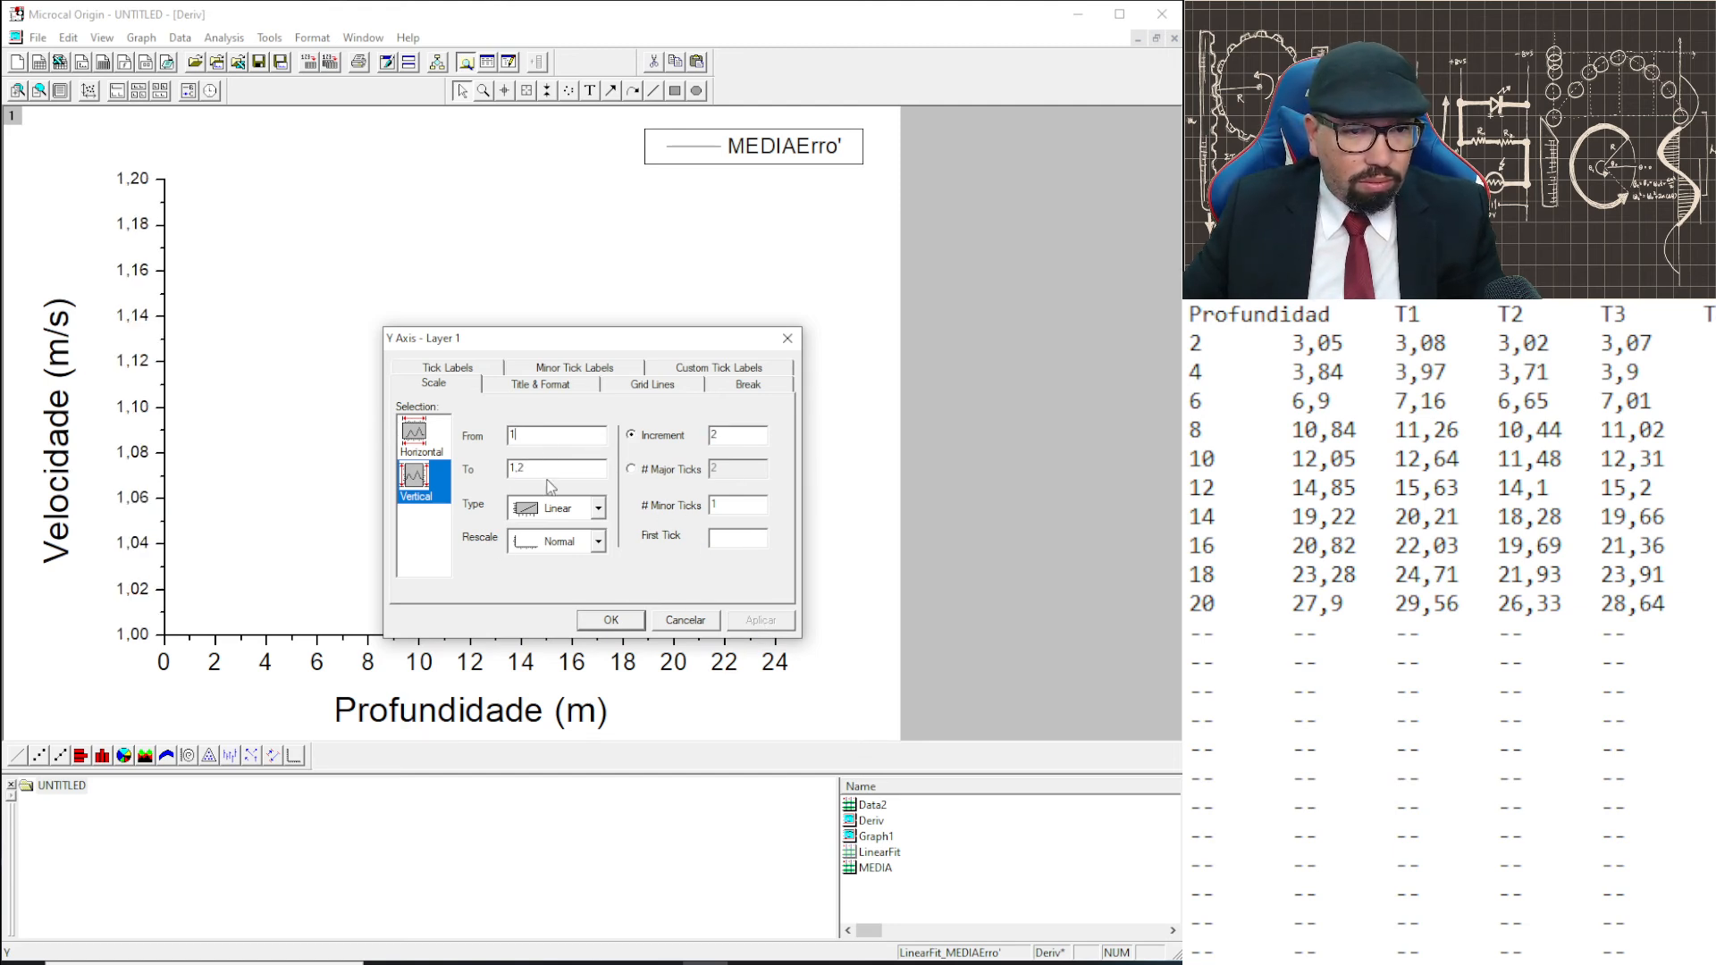
double_click(546, 465)
text(1,6)
click(761, 620)
double_click(536, 438)
text(,2)
click(761, 620)
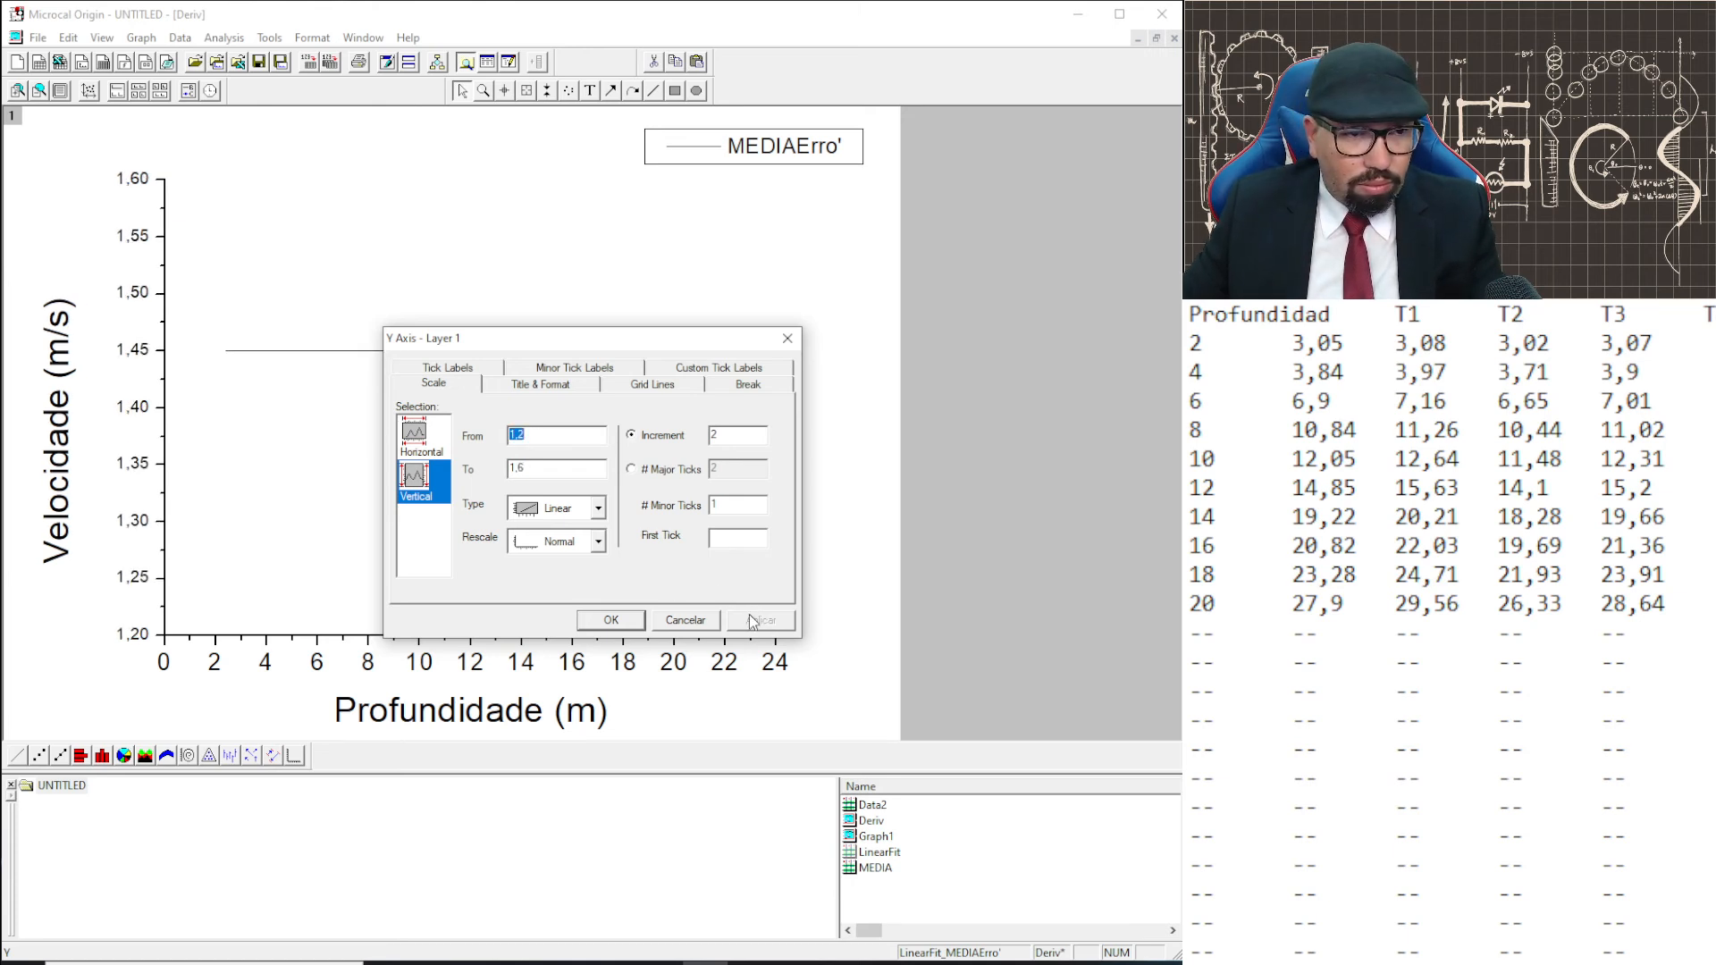
Set the derivative graph's Y axis scale from 1,4 to 1,5.
text(1,4)
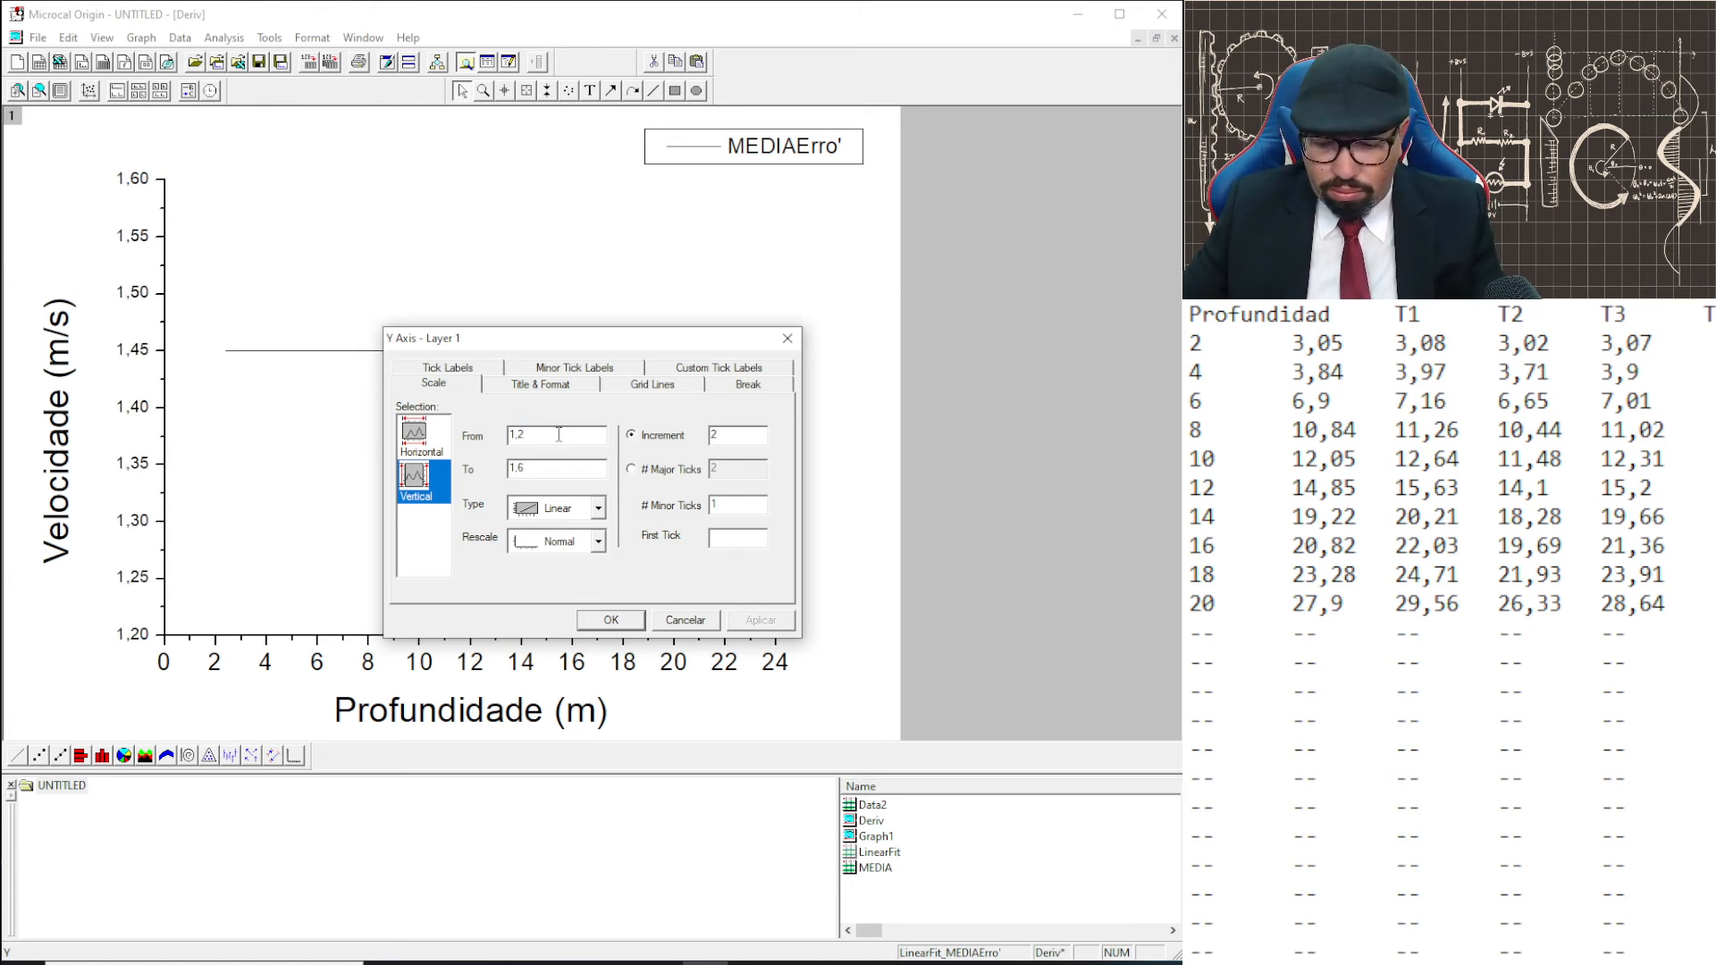
click(761, 620)
double_click(535, 468)
text(5)
click(761, 620)
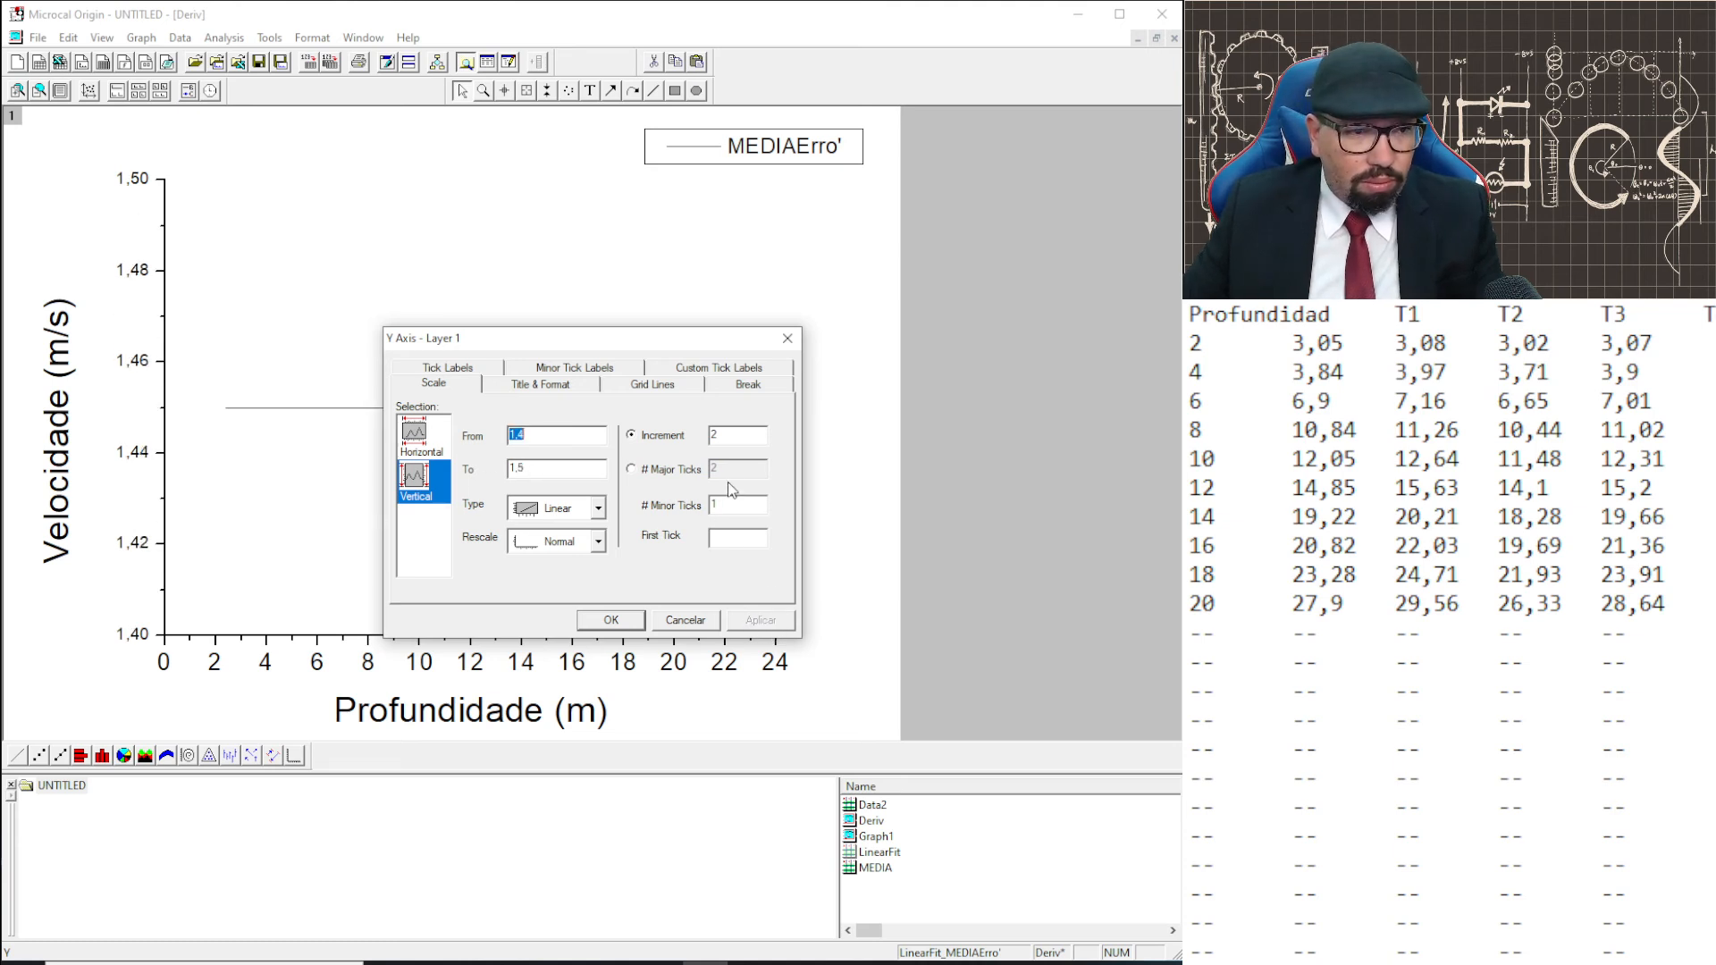
click(605, 621)
Add the opposite axis lines in both directions to frame the derivative graph, and delete its legend.
click(162, 457)
double_click(162, 457)
click(654, 383)
click(664, 546)
click(423, 436)
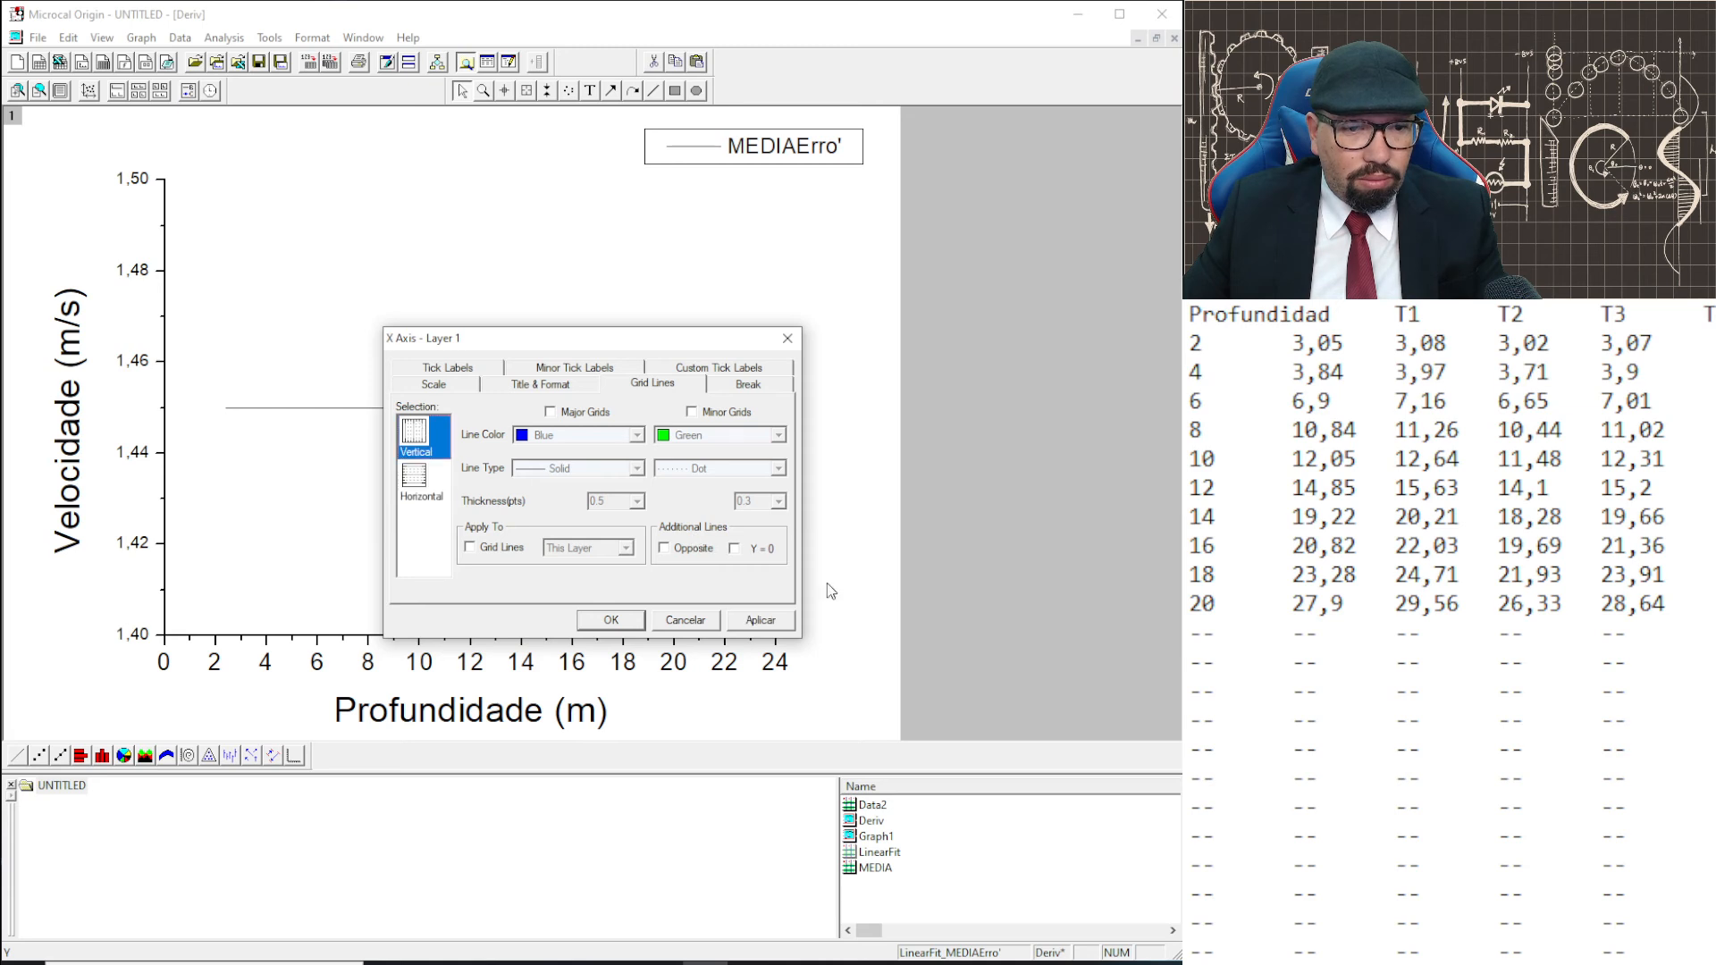
click(664, 546)
click(609, 621)
click(818, 159)
key(Delete)
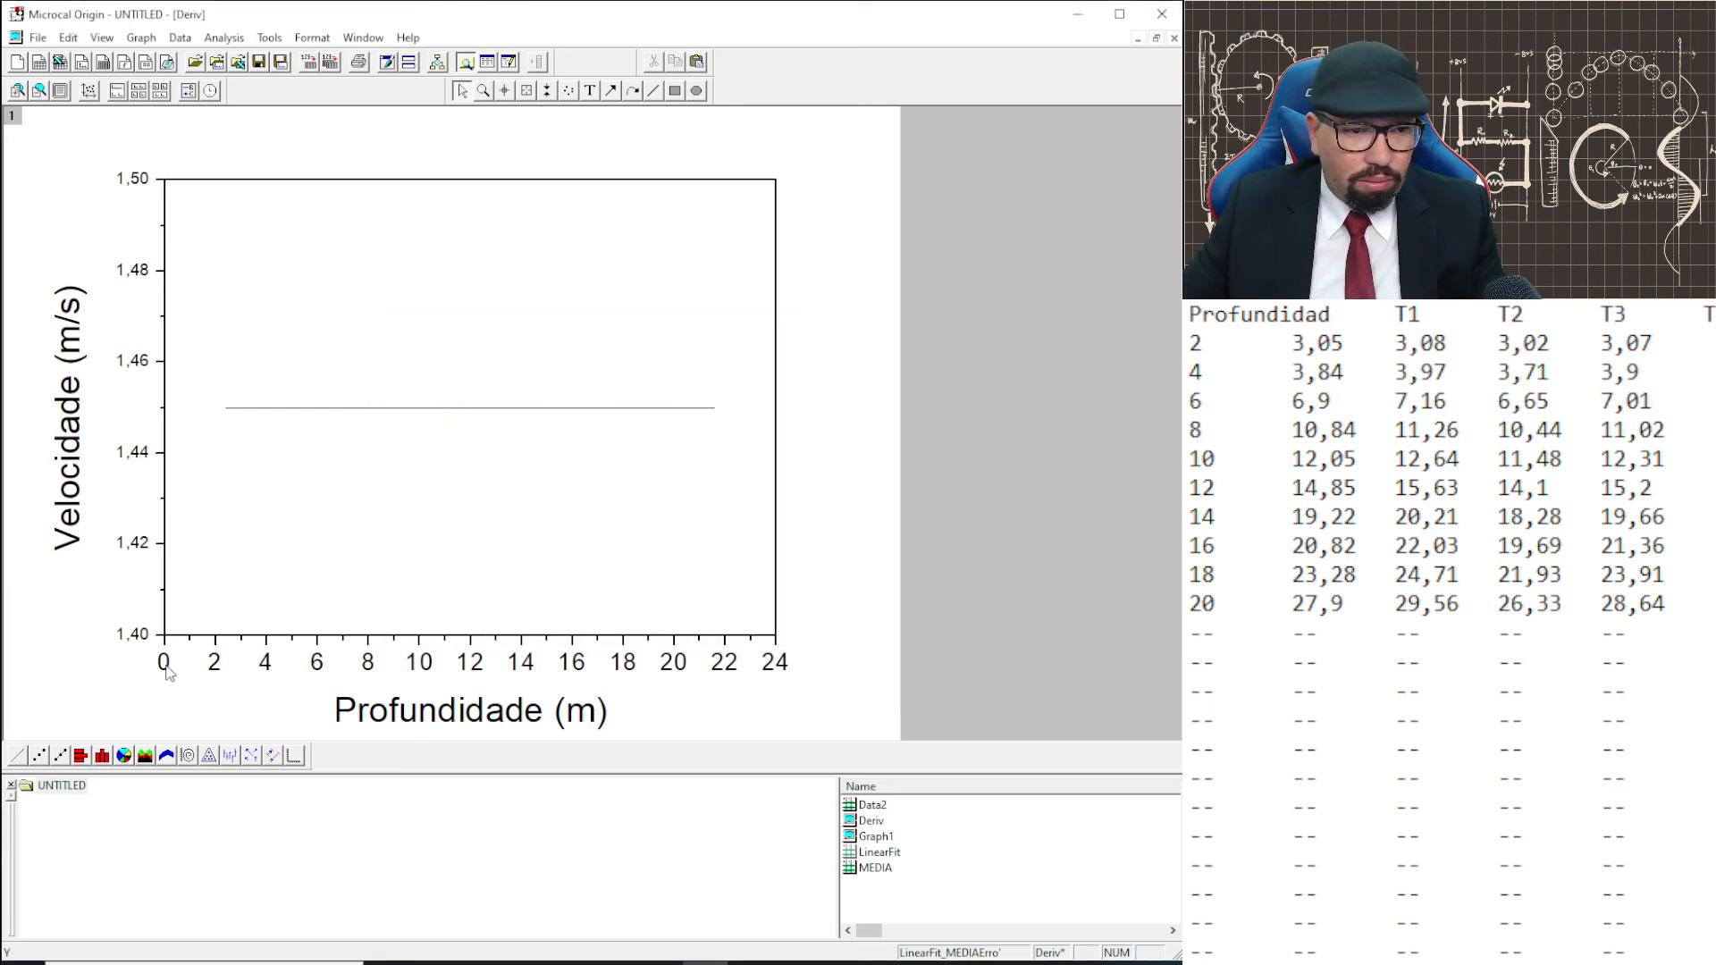
Set the derivative graph's X axis scale from 1 to 22.
double_click(224, 650)
text(1)
drag(581, 468, 384, 482)
text(20)
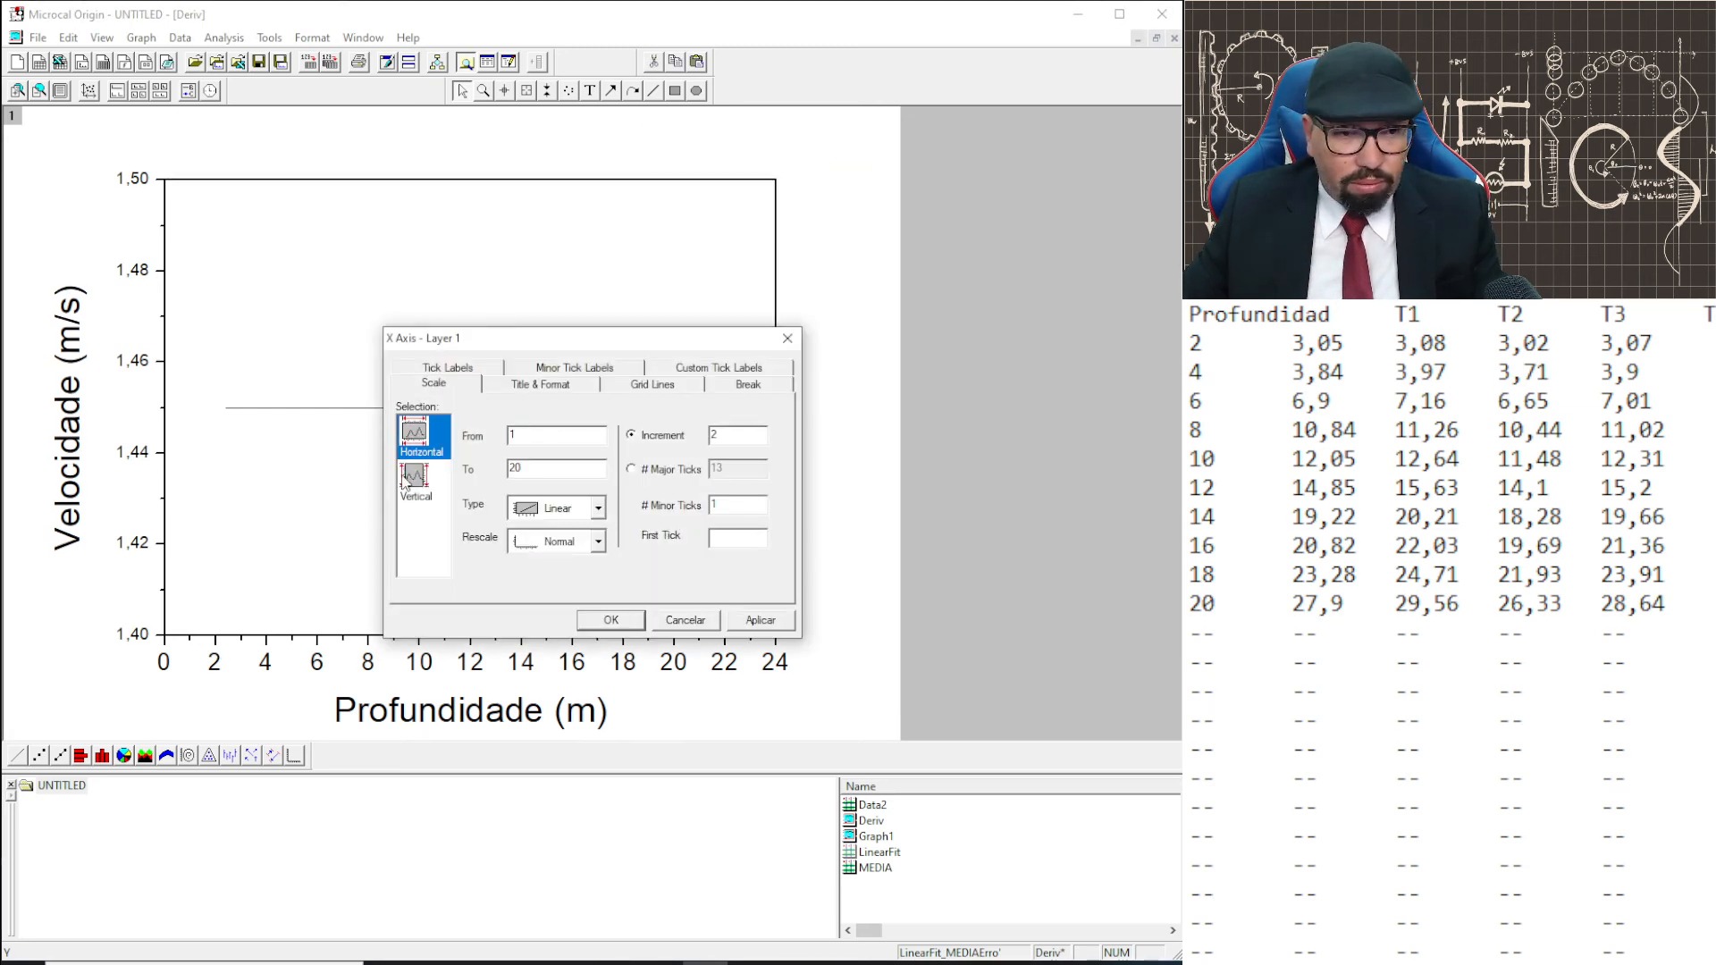
click(759, 621)
click(556, 472)
key(BackSpace)
text(2)
click(759, 620)
drag(661, 338, 543, 339)
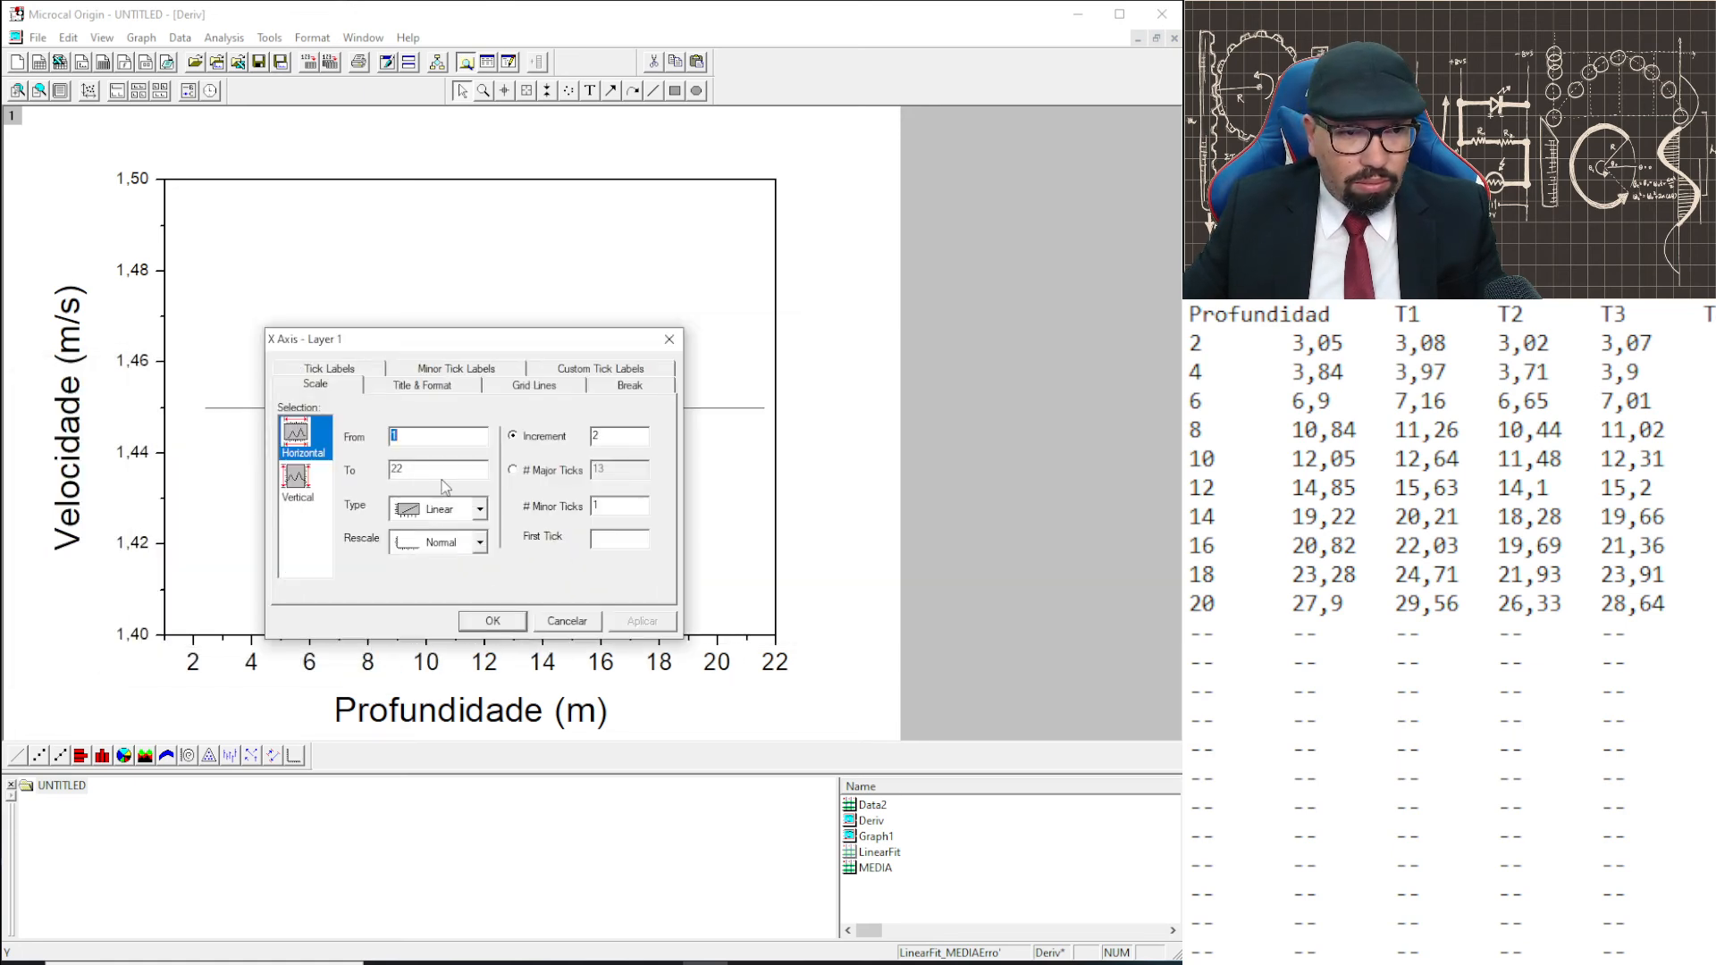
click(493, 620)
Make the derivative graph's velocity line thicker and colour it blue.
double_click(521, 409)
click(572, 470)
click(569, 524)
click(572, 498)
click(582, 555)
key(Return)
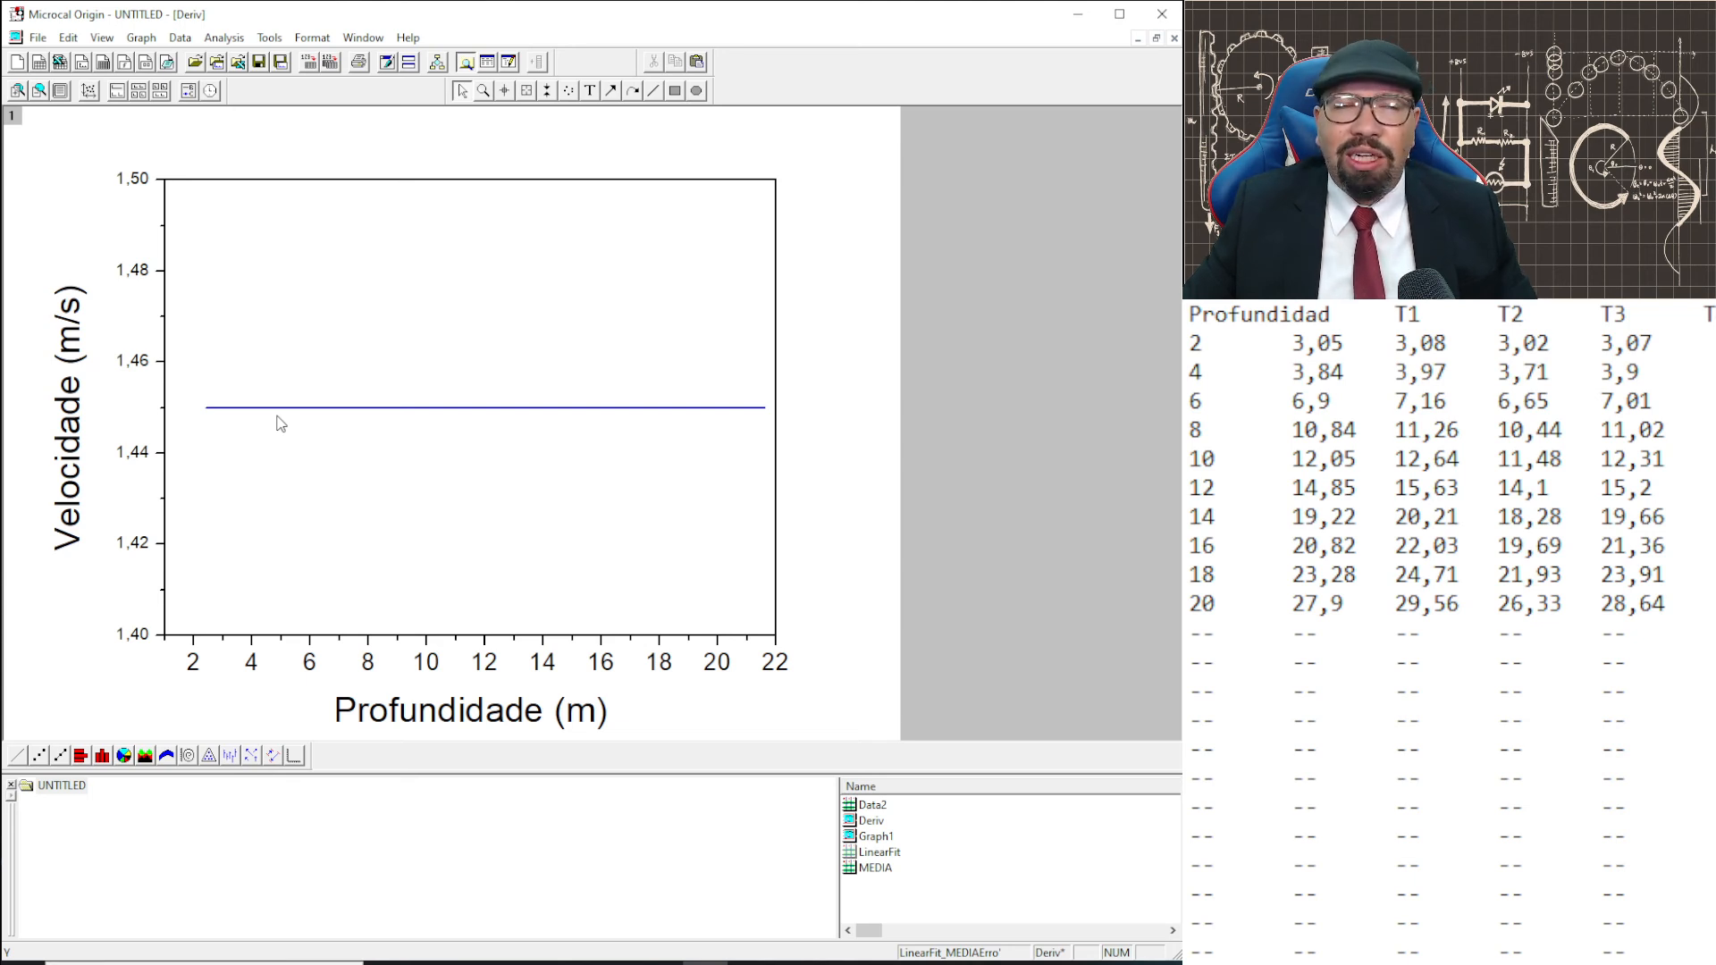
Read the coordinates of a point on the velocity line with the Data Reader, and return to the pointer tool.
click(526, 91)
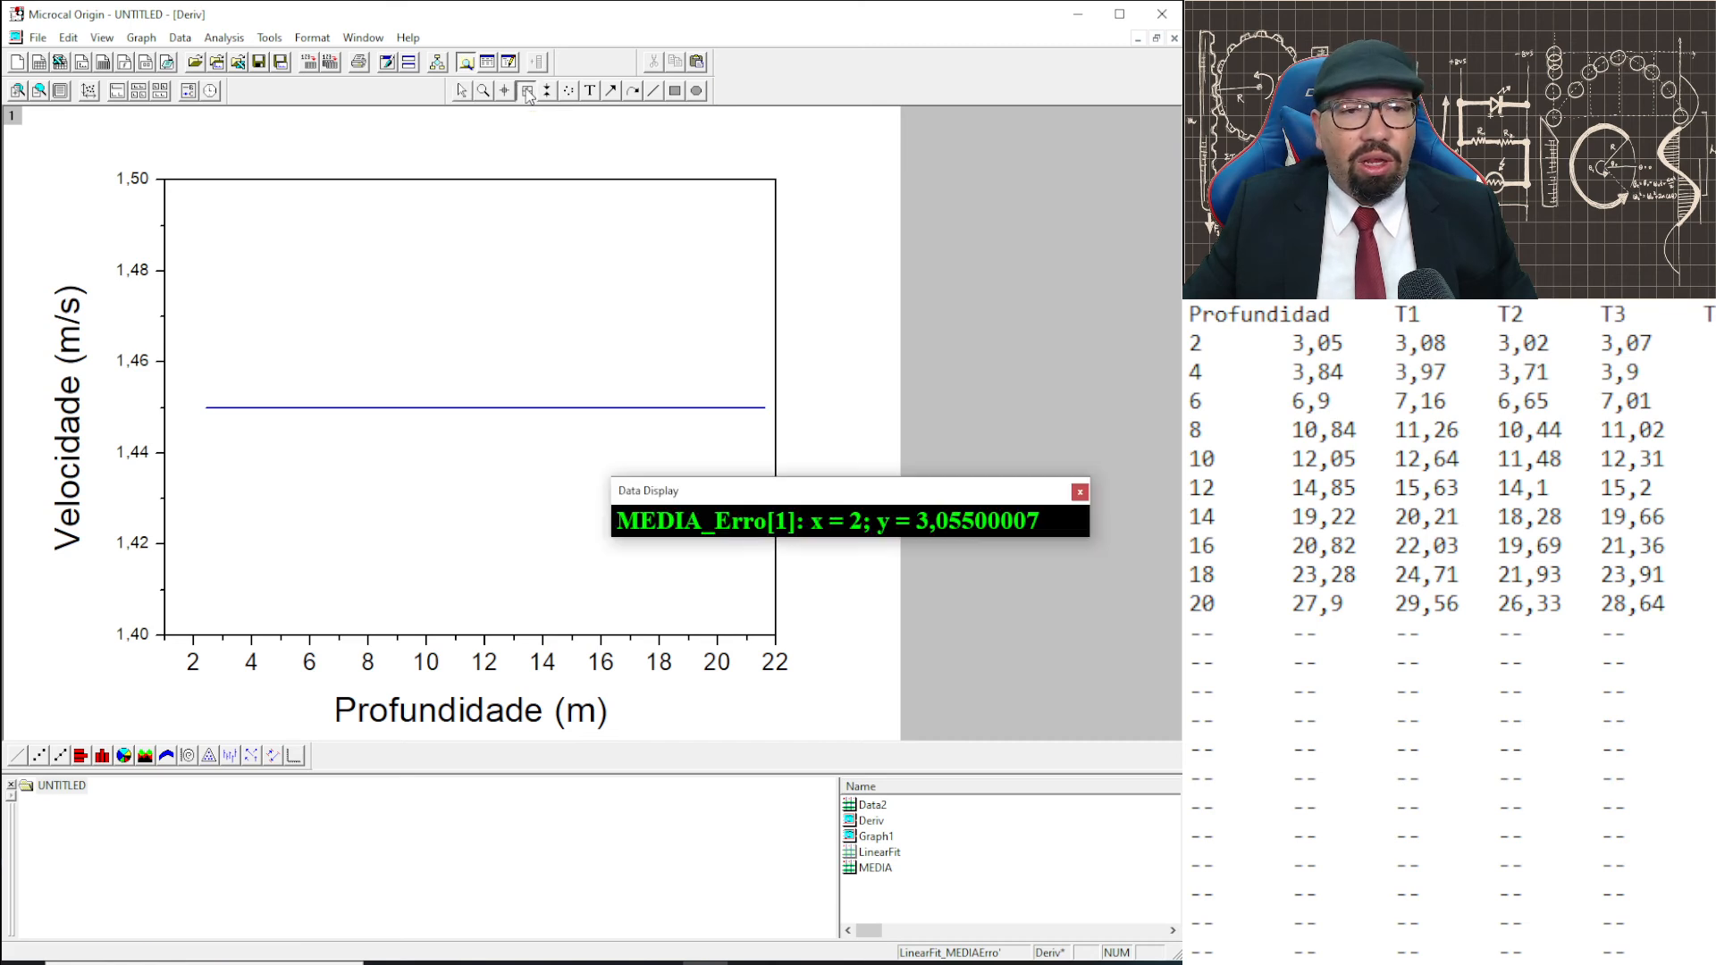
click(351, 406)
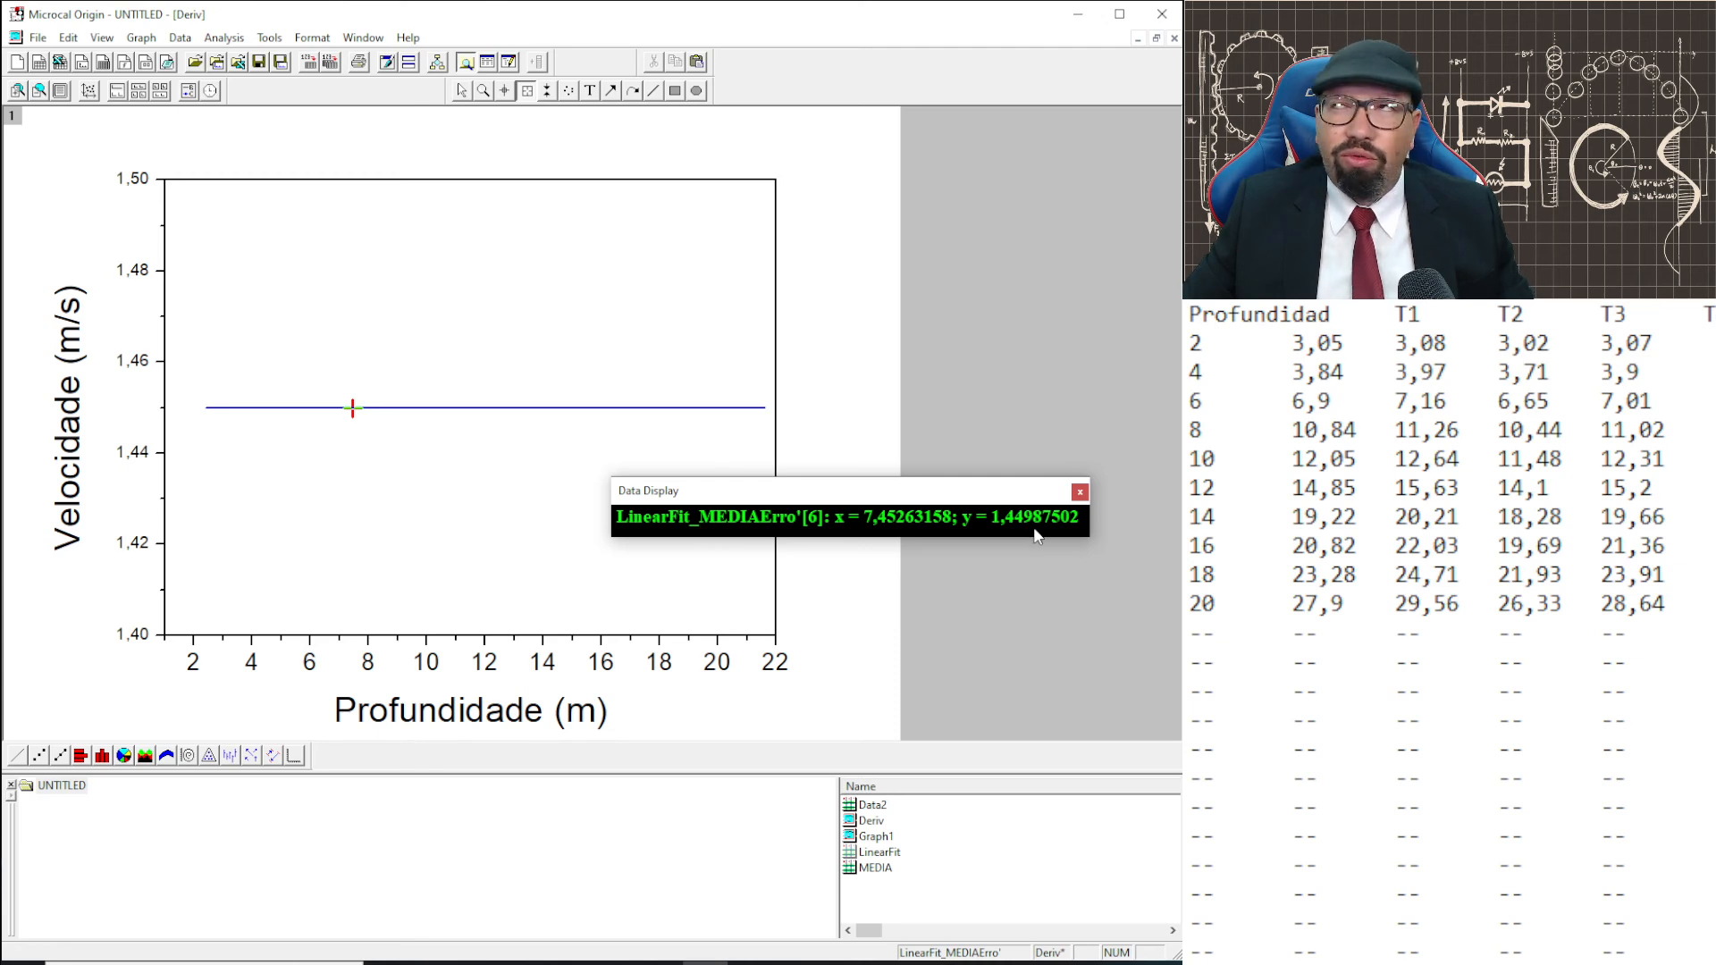
click(1080, 492)
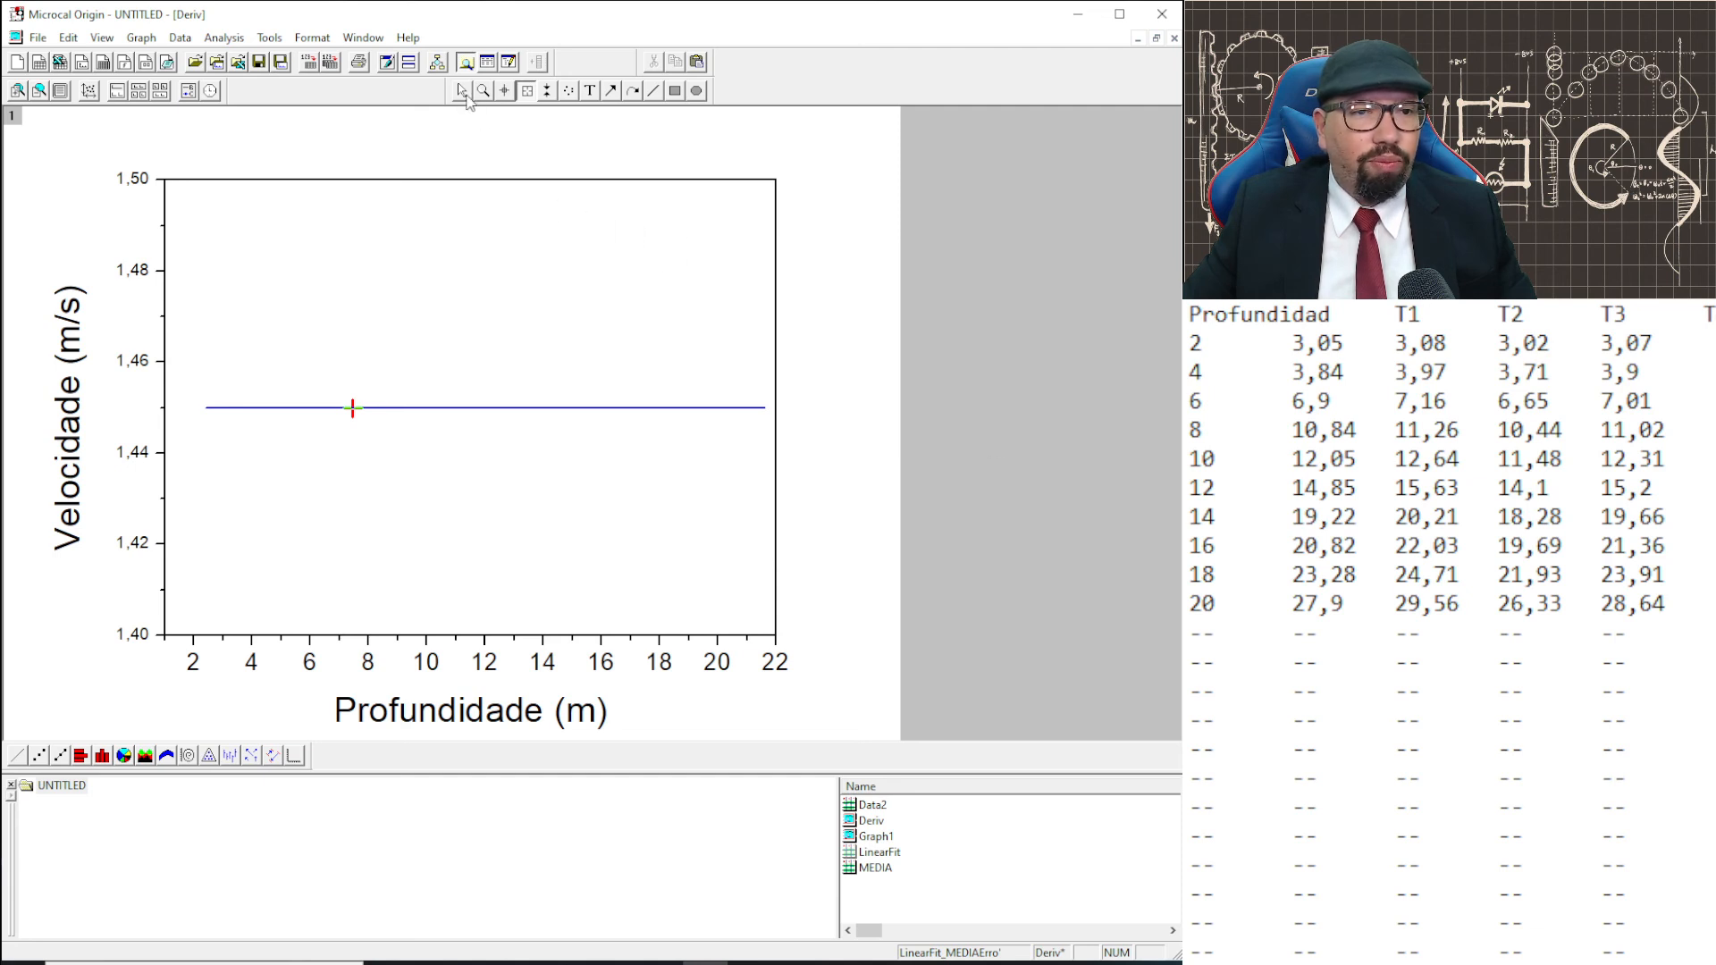
click(462, 90)
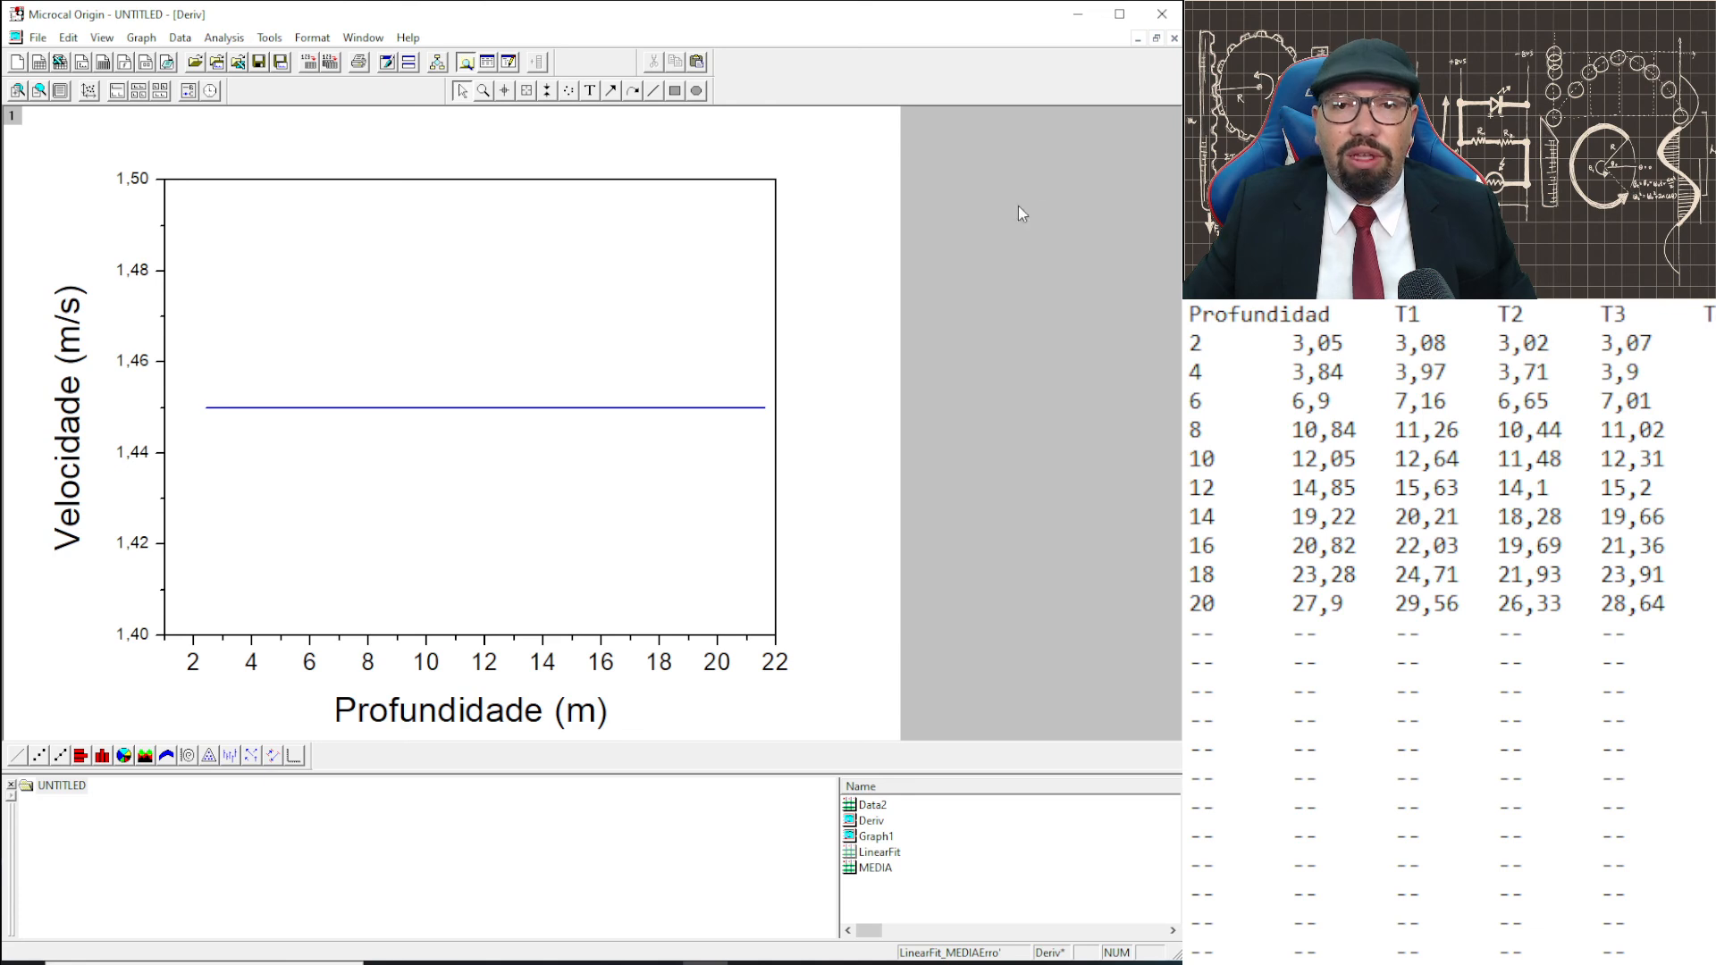
Restore the graph windows, minimize the MEDIA worksheet, and tile Graph1 and Deriv vertically side by side.
click(1157, 39)
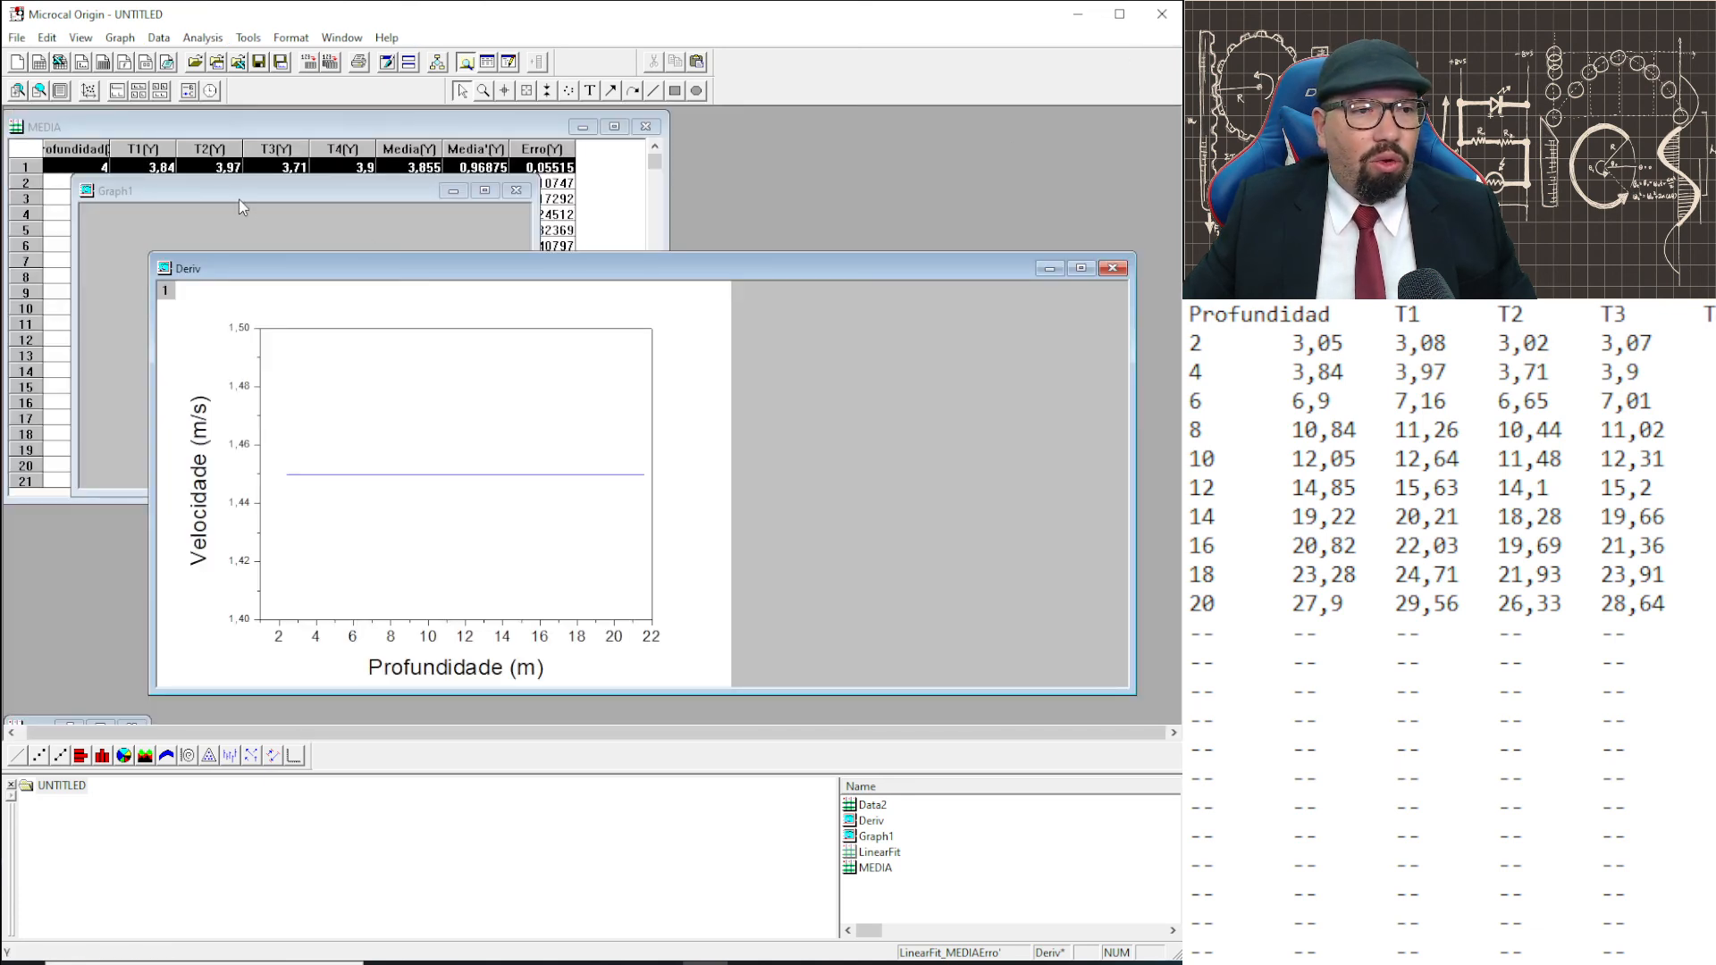
click(239, 196)
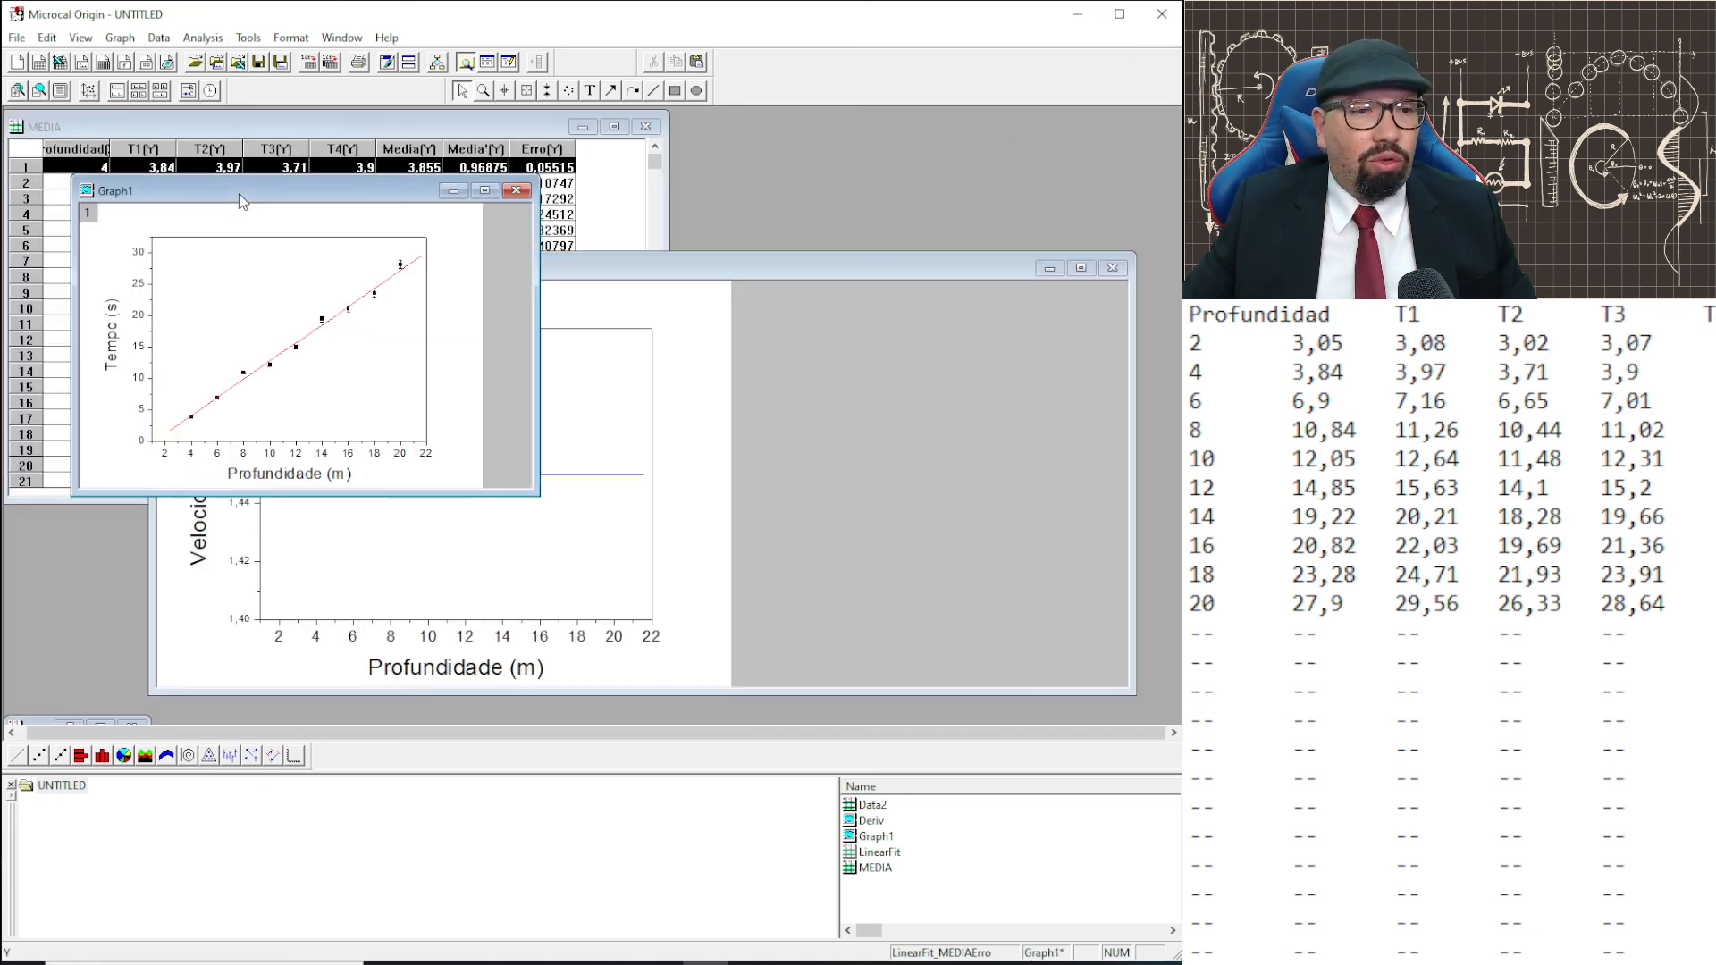
click(593, 136)
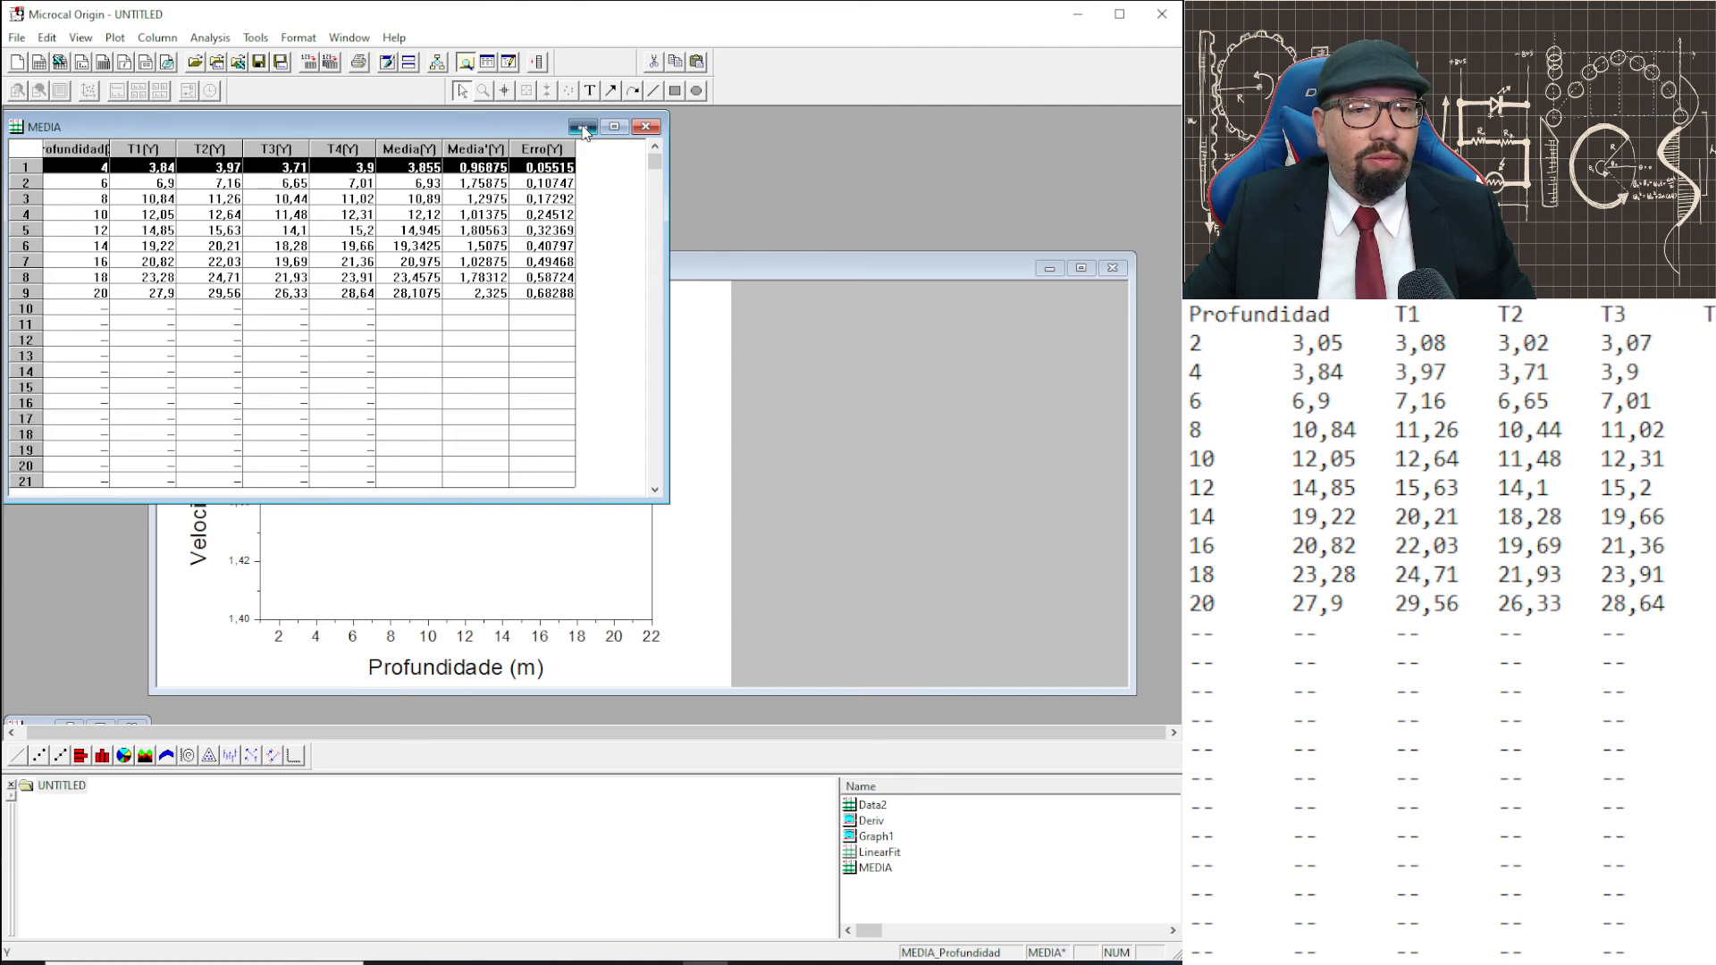
click(583, 127)
click(342, 38)
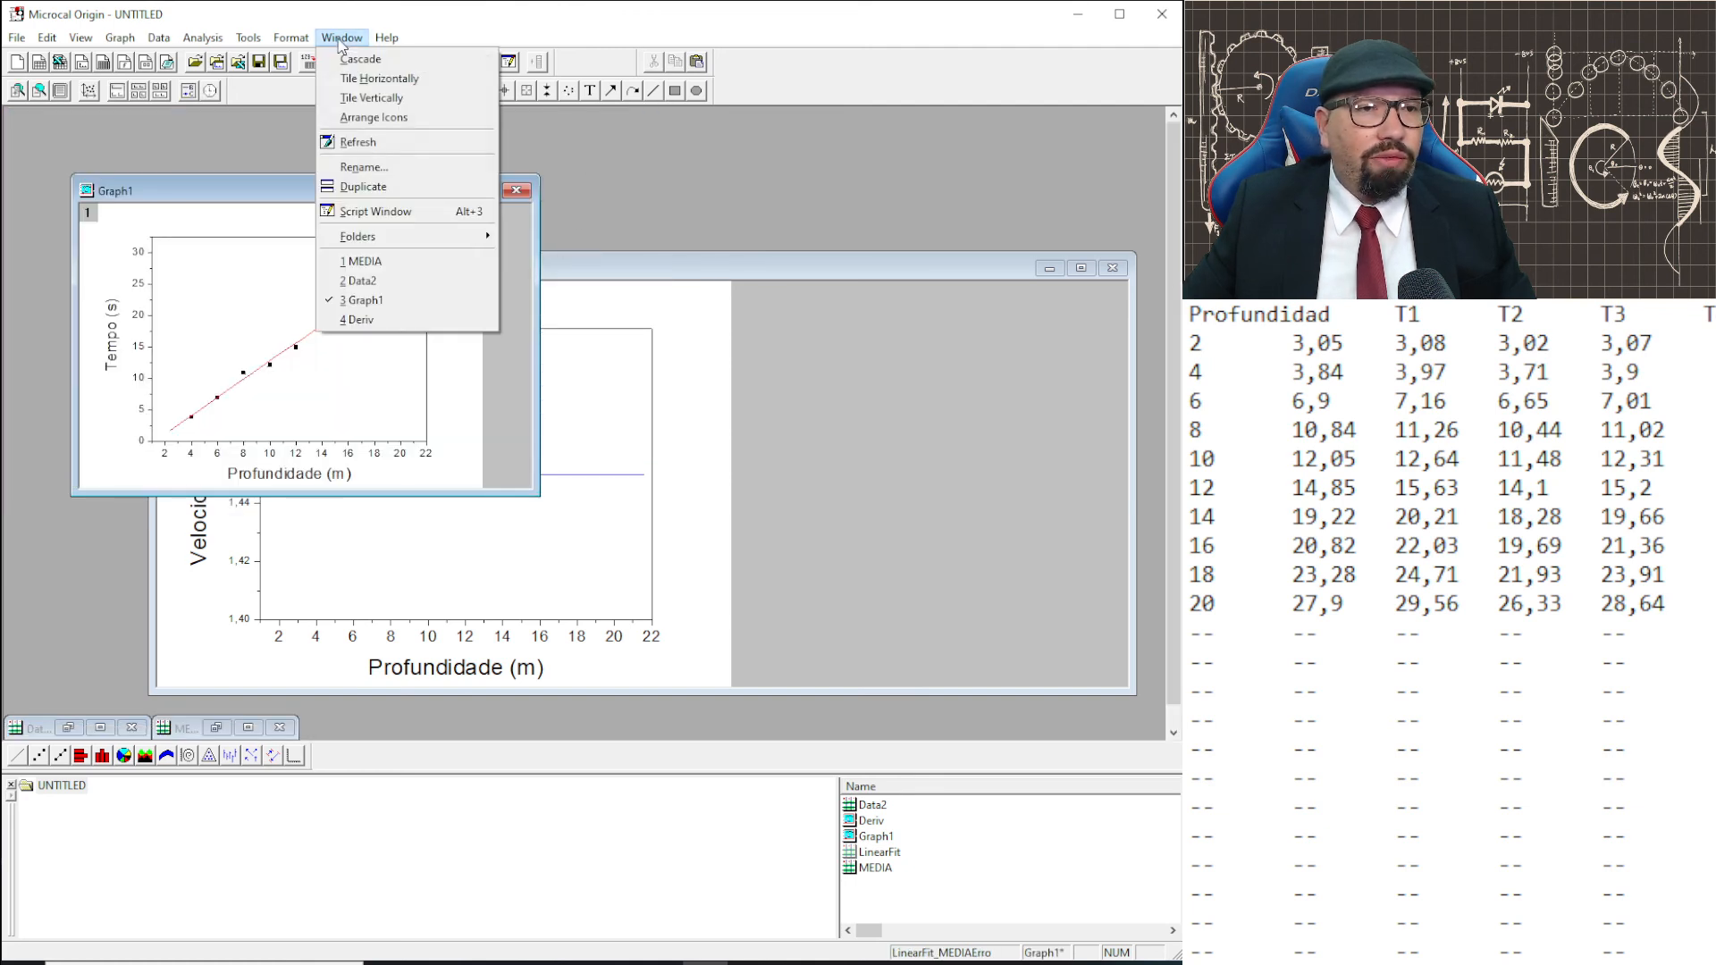
click(414, 98)
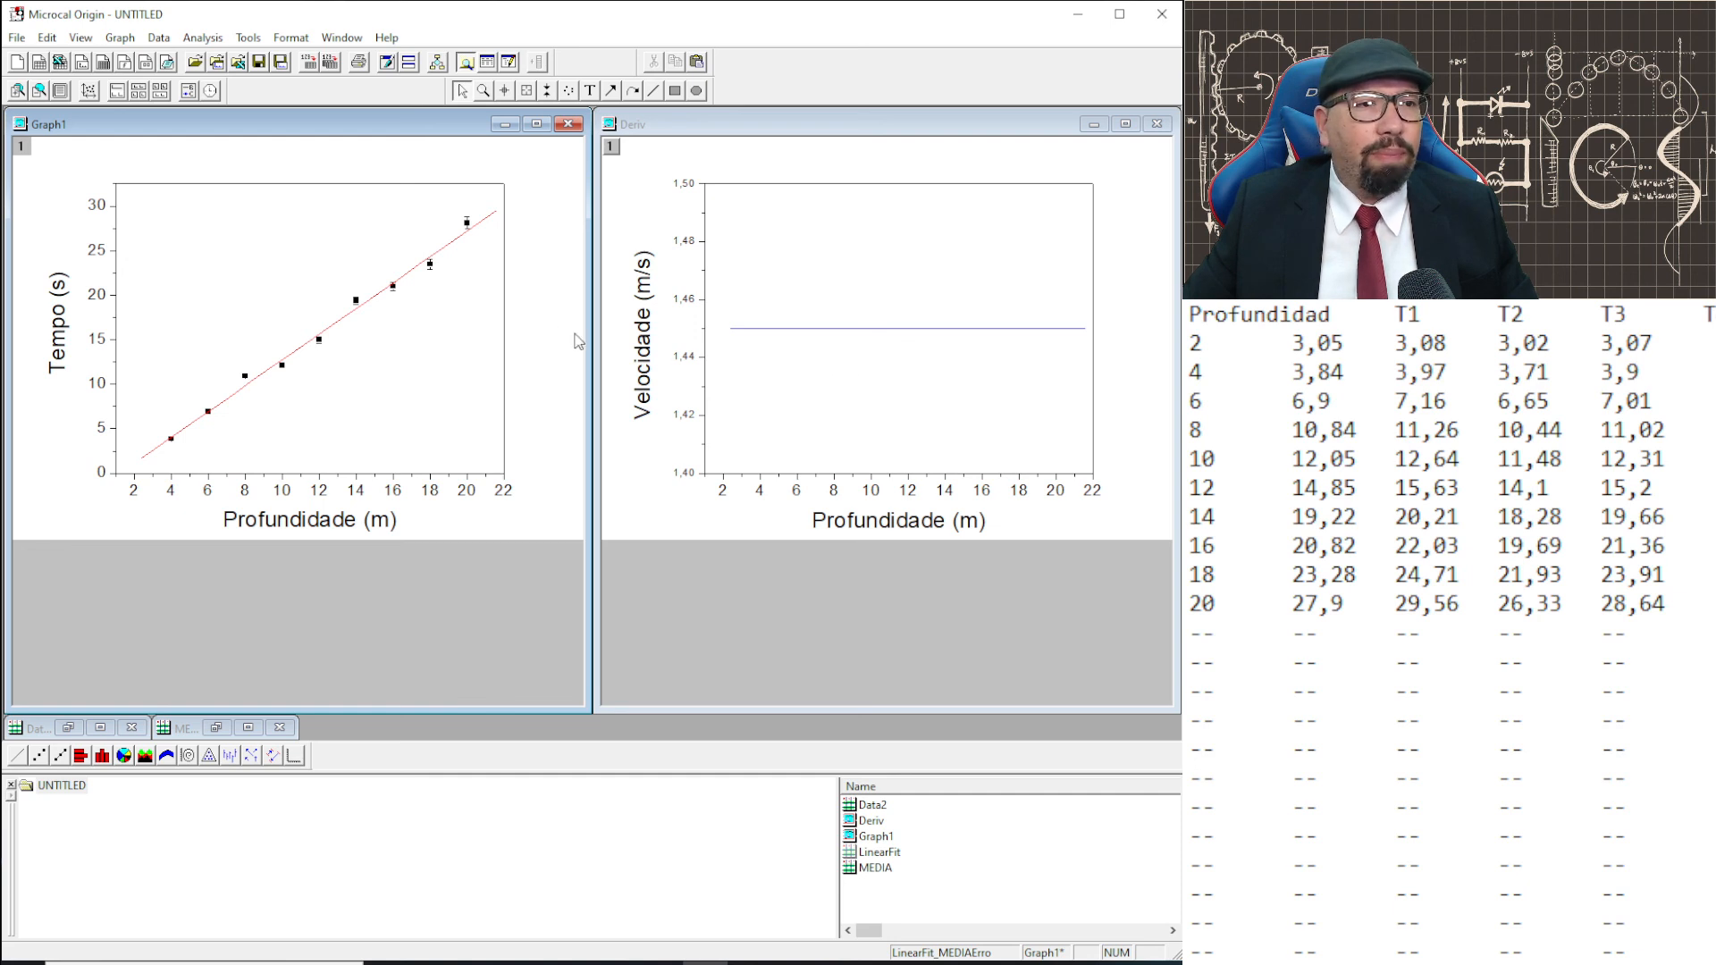
Save the project as Aula 7 in the Aula 7 folder on Novo volume (E:).
click(16, 37)
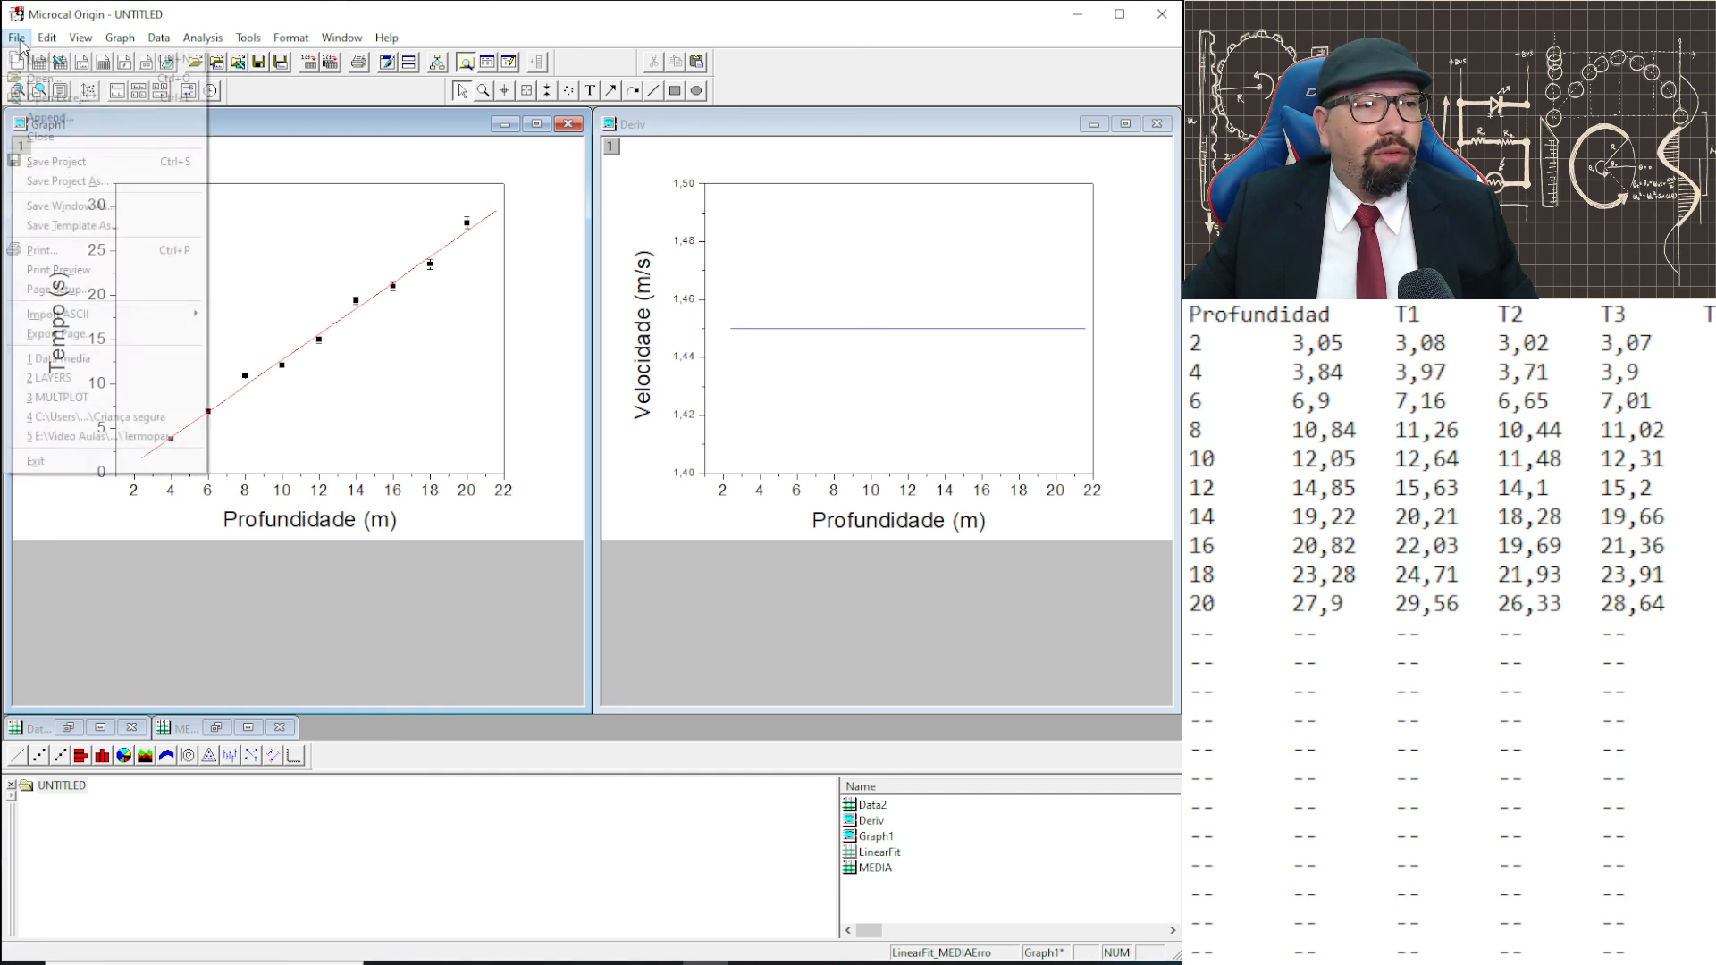
mouse_move(46, 38)
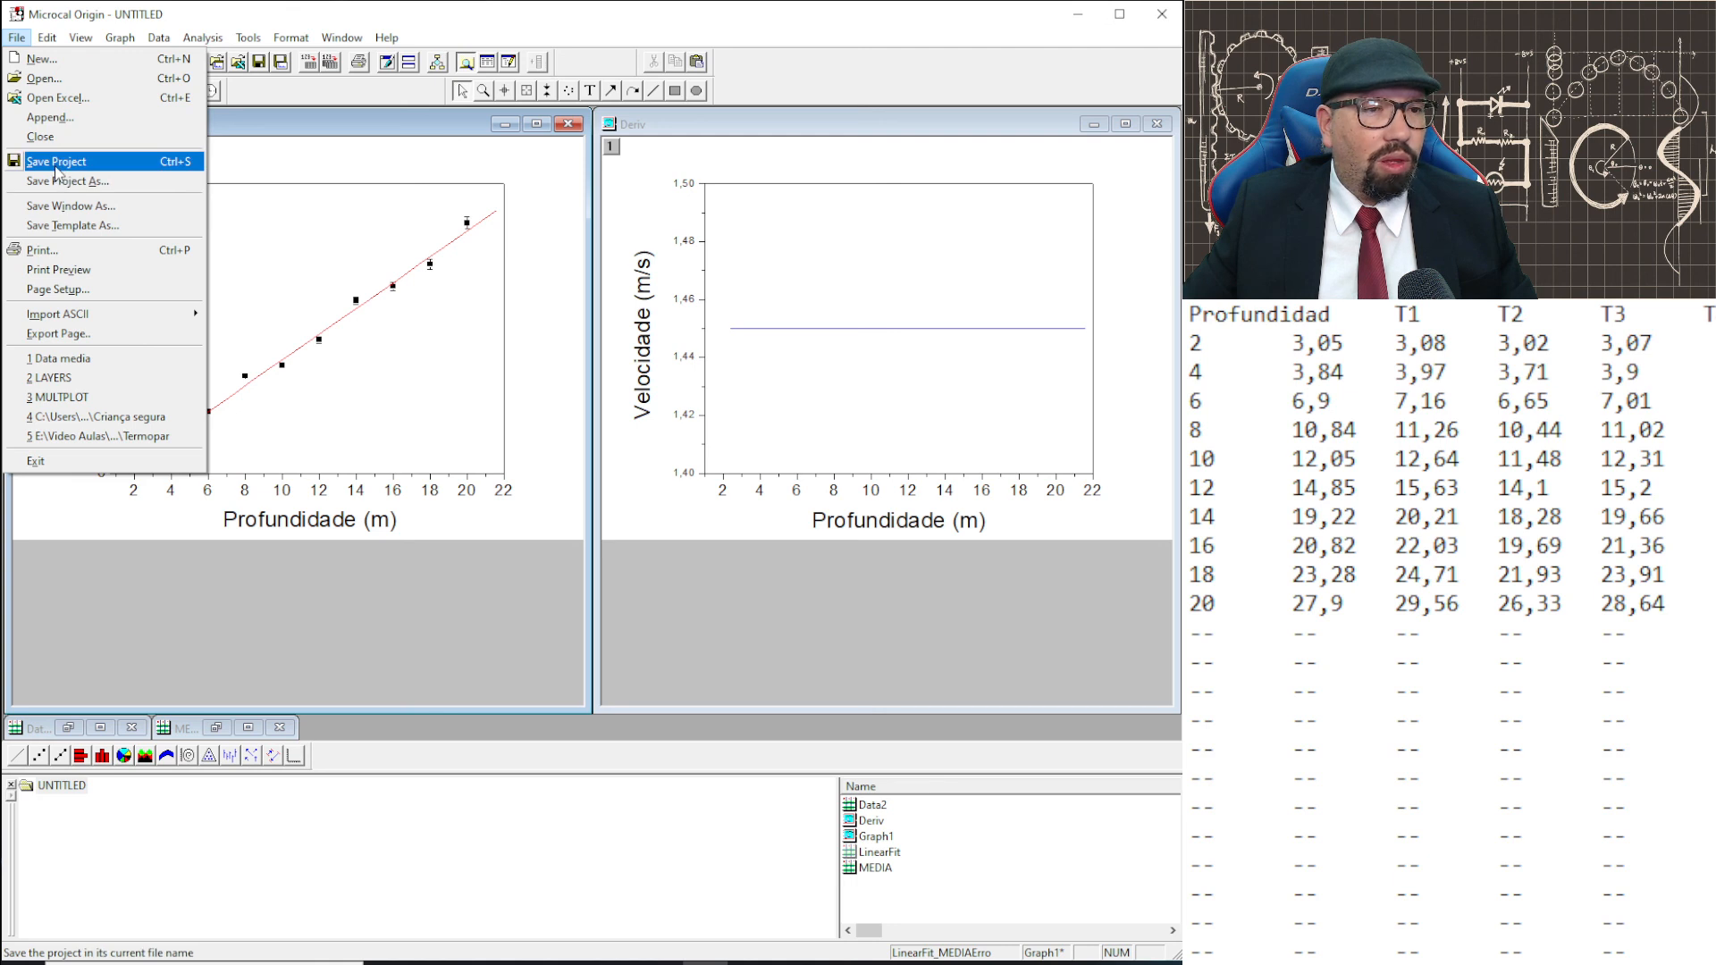
click(55, 163)
click(641, 361)
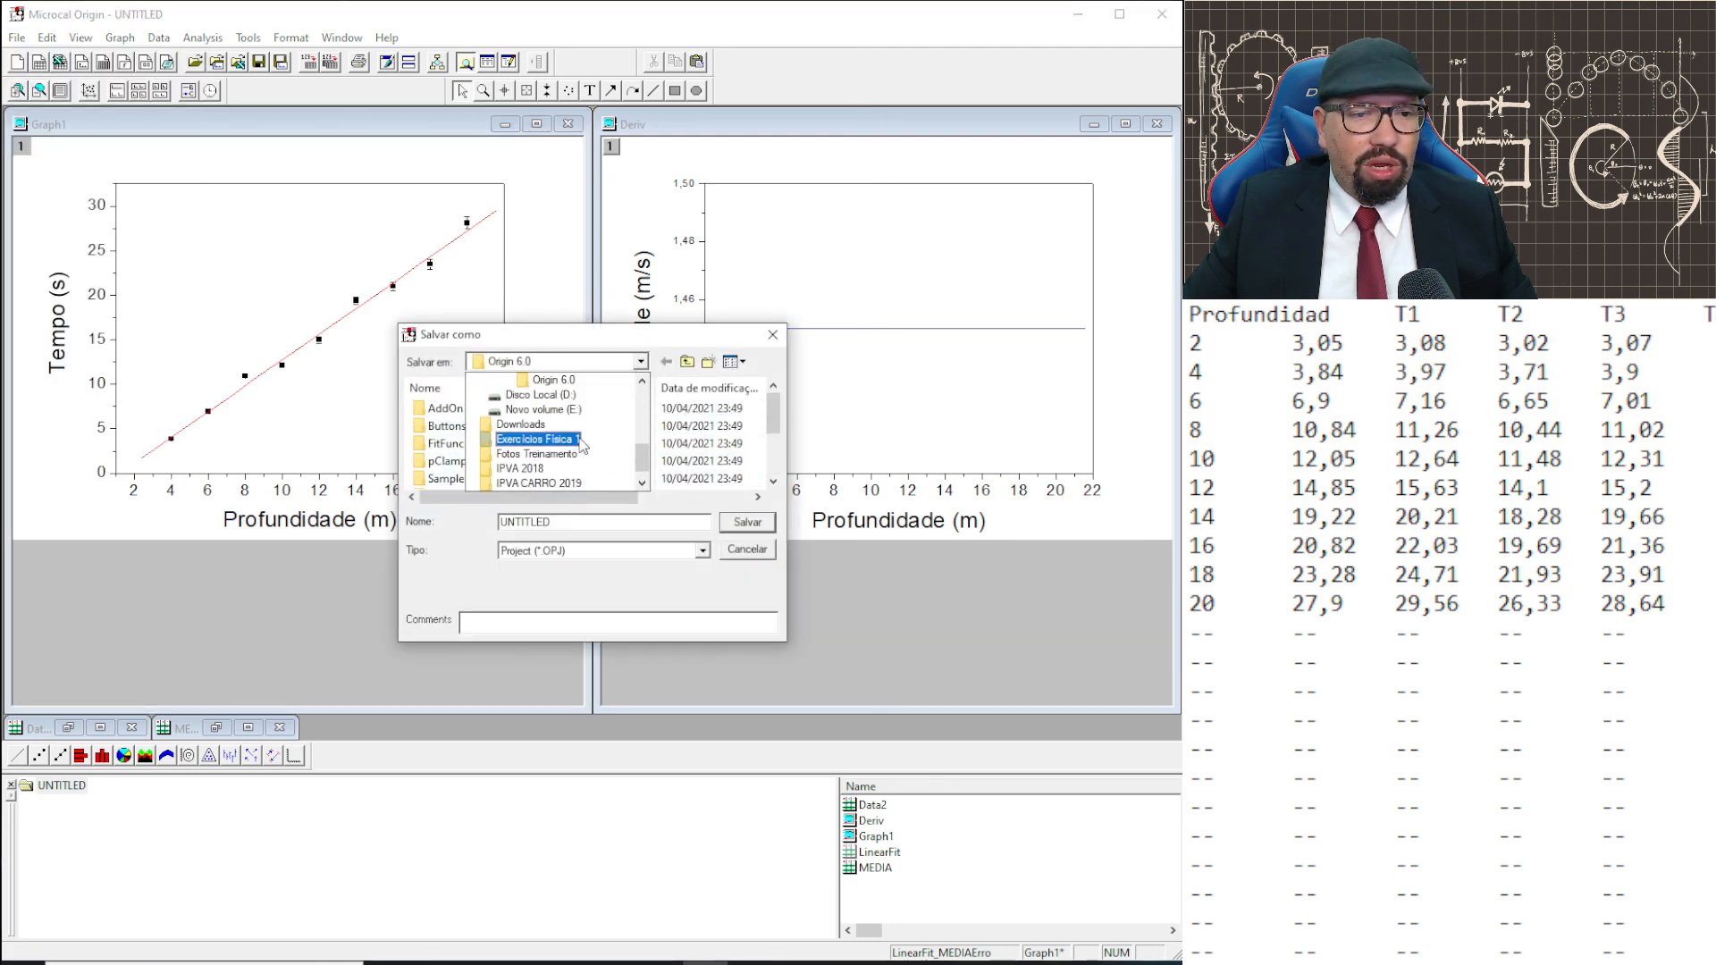
click(568, 410)
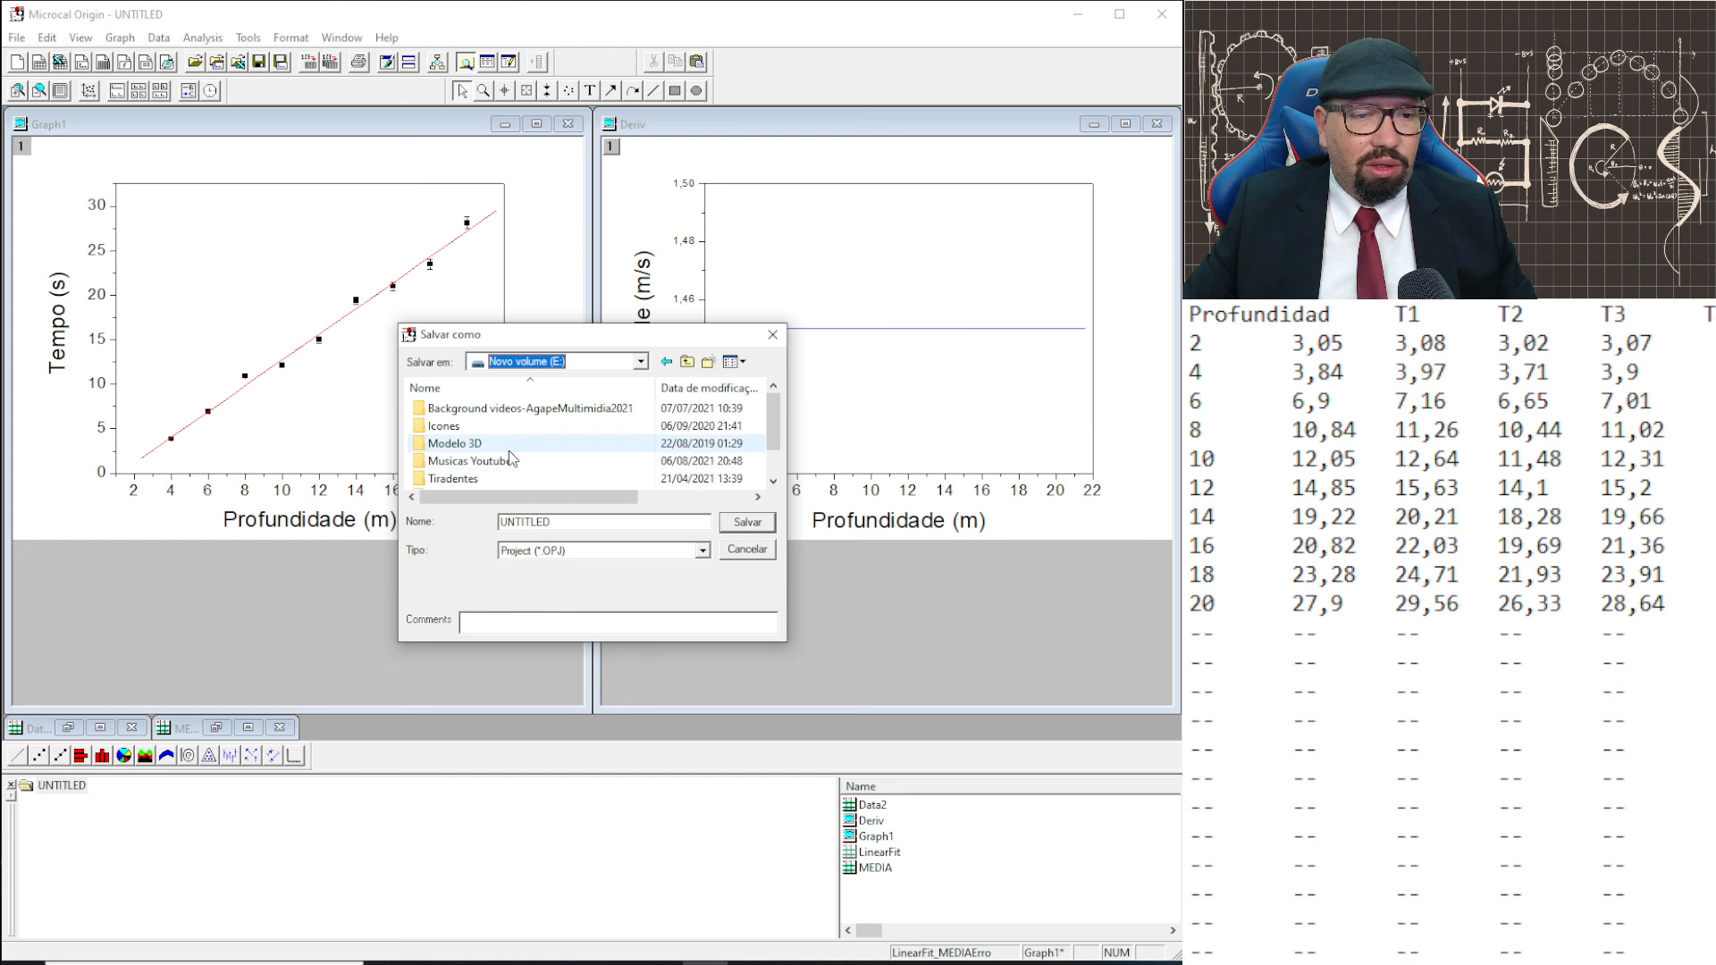
scroll(507, 455, down, 1)
click(454, 463)
double_click(453, 463)
double_click(443, 458)
scroll(751, 487, down, 2)
click(451, 483)
double_click(450, 483)
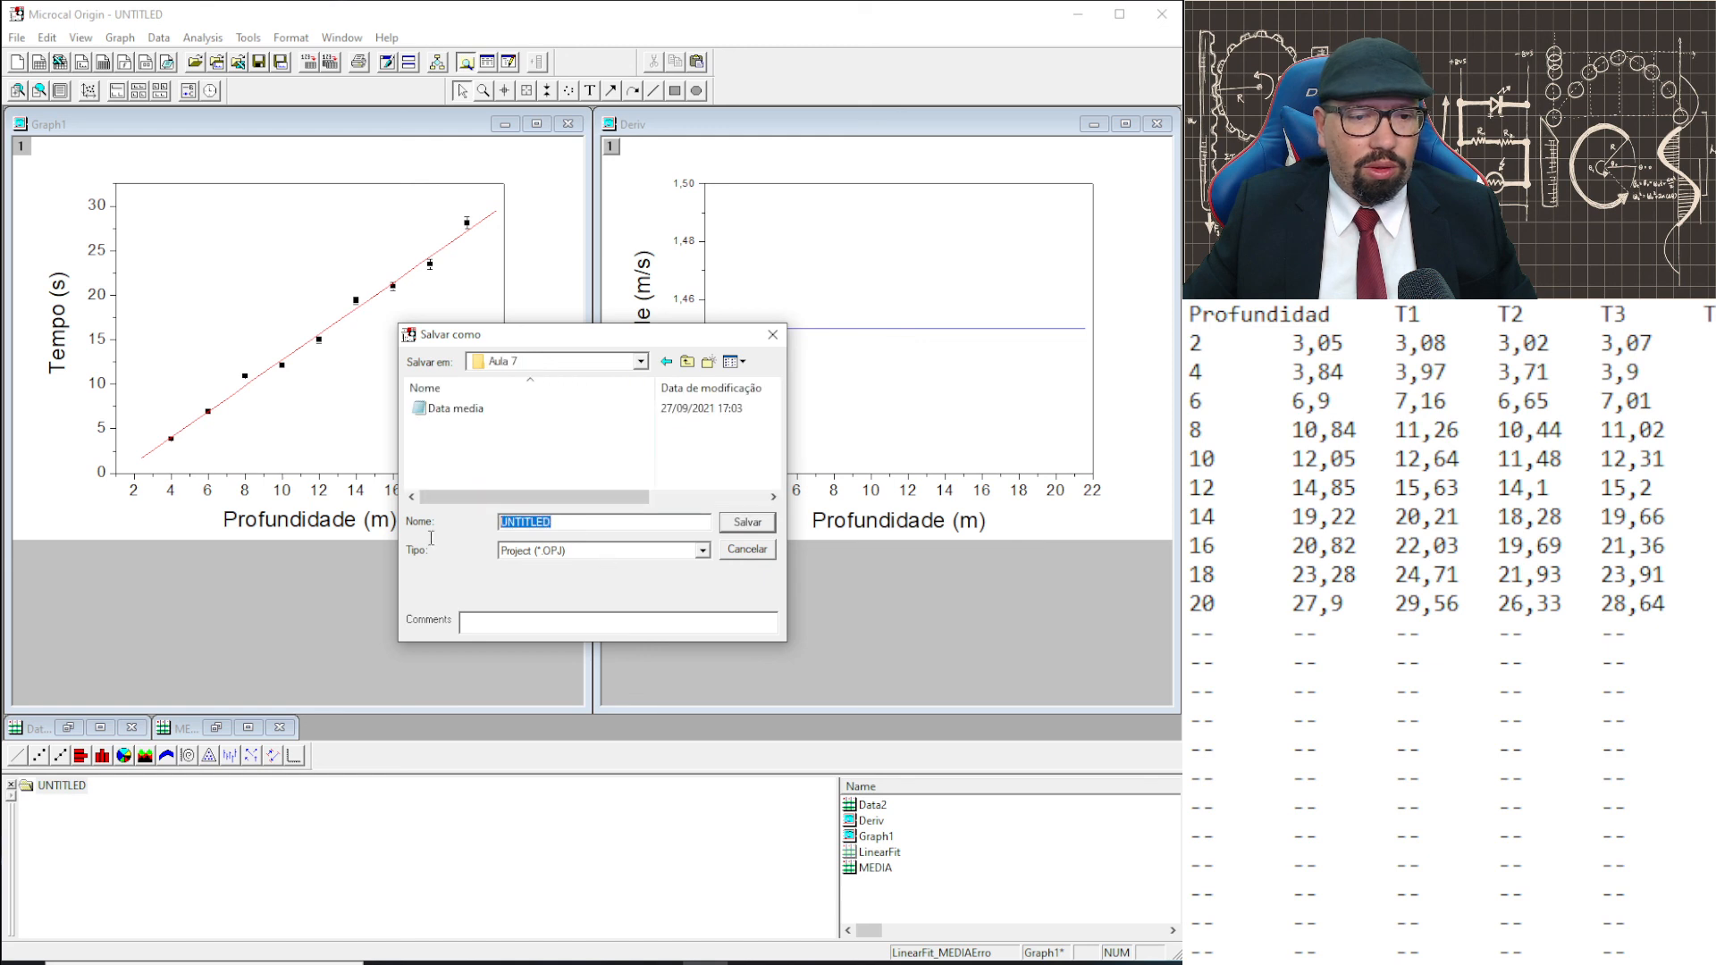
text(Aula 7)
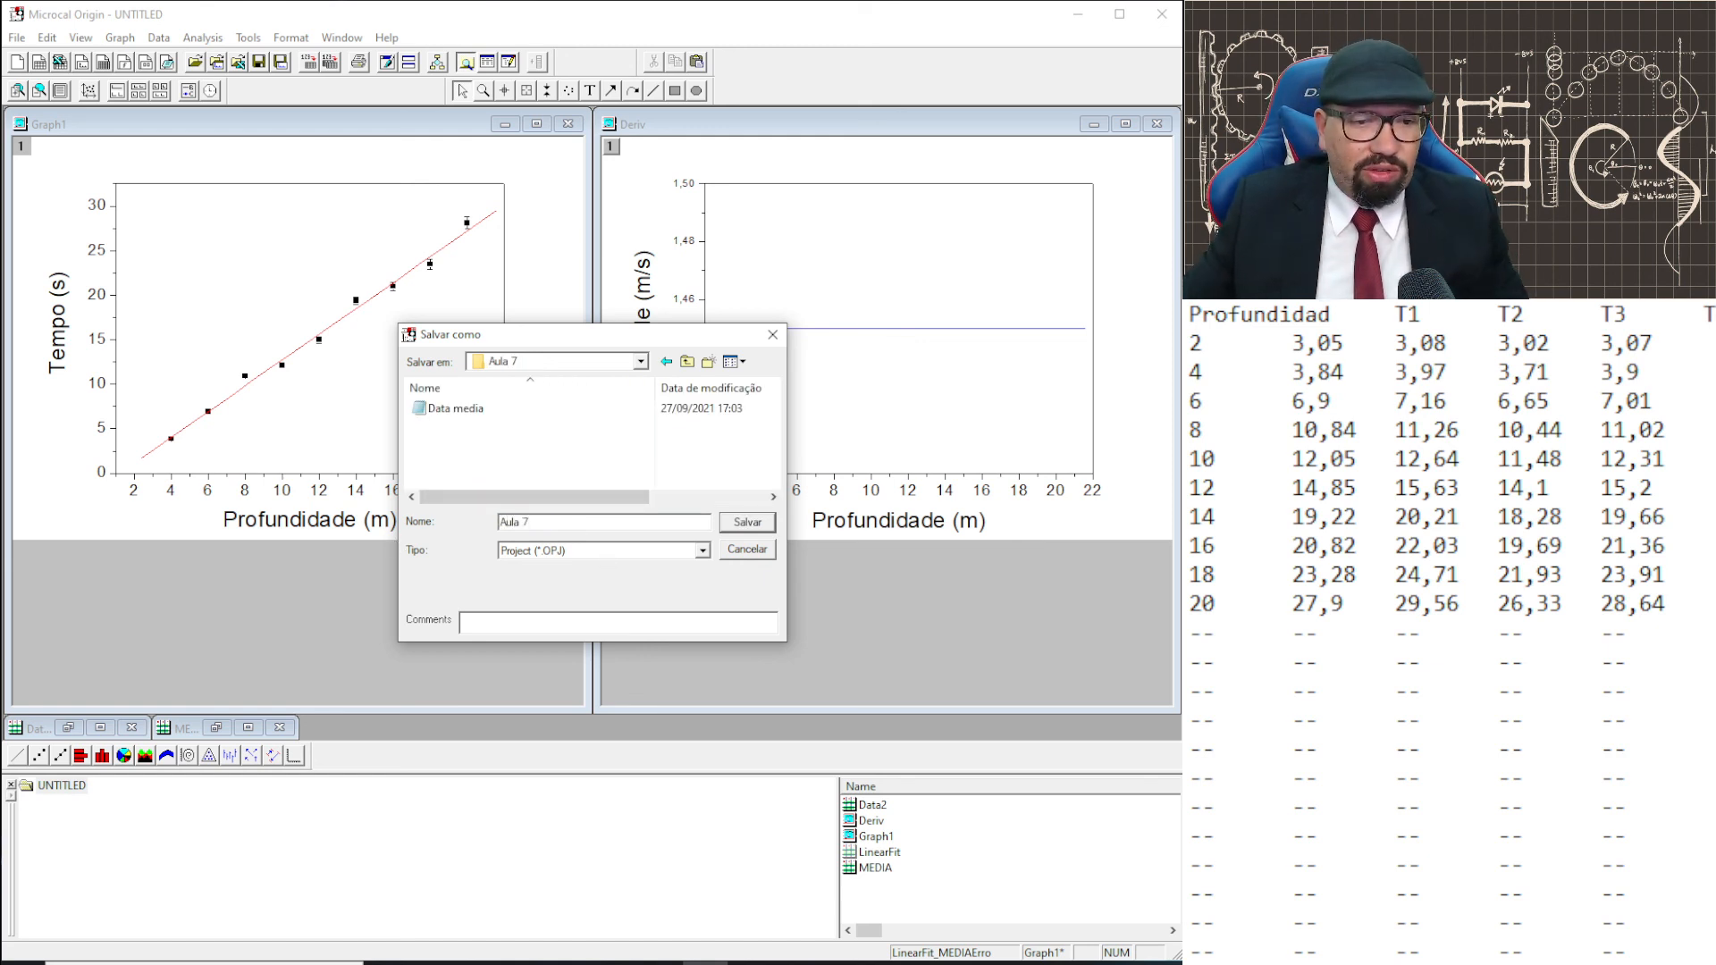
click(748, 525)
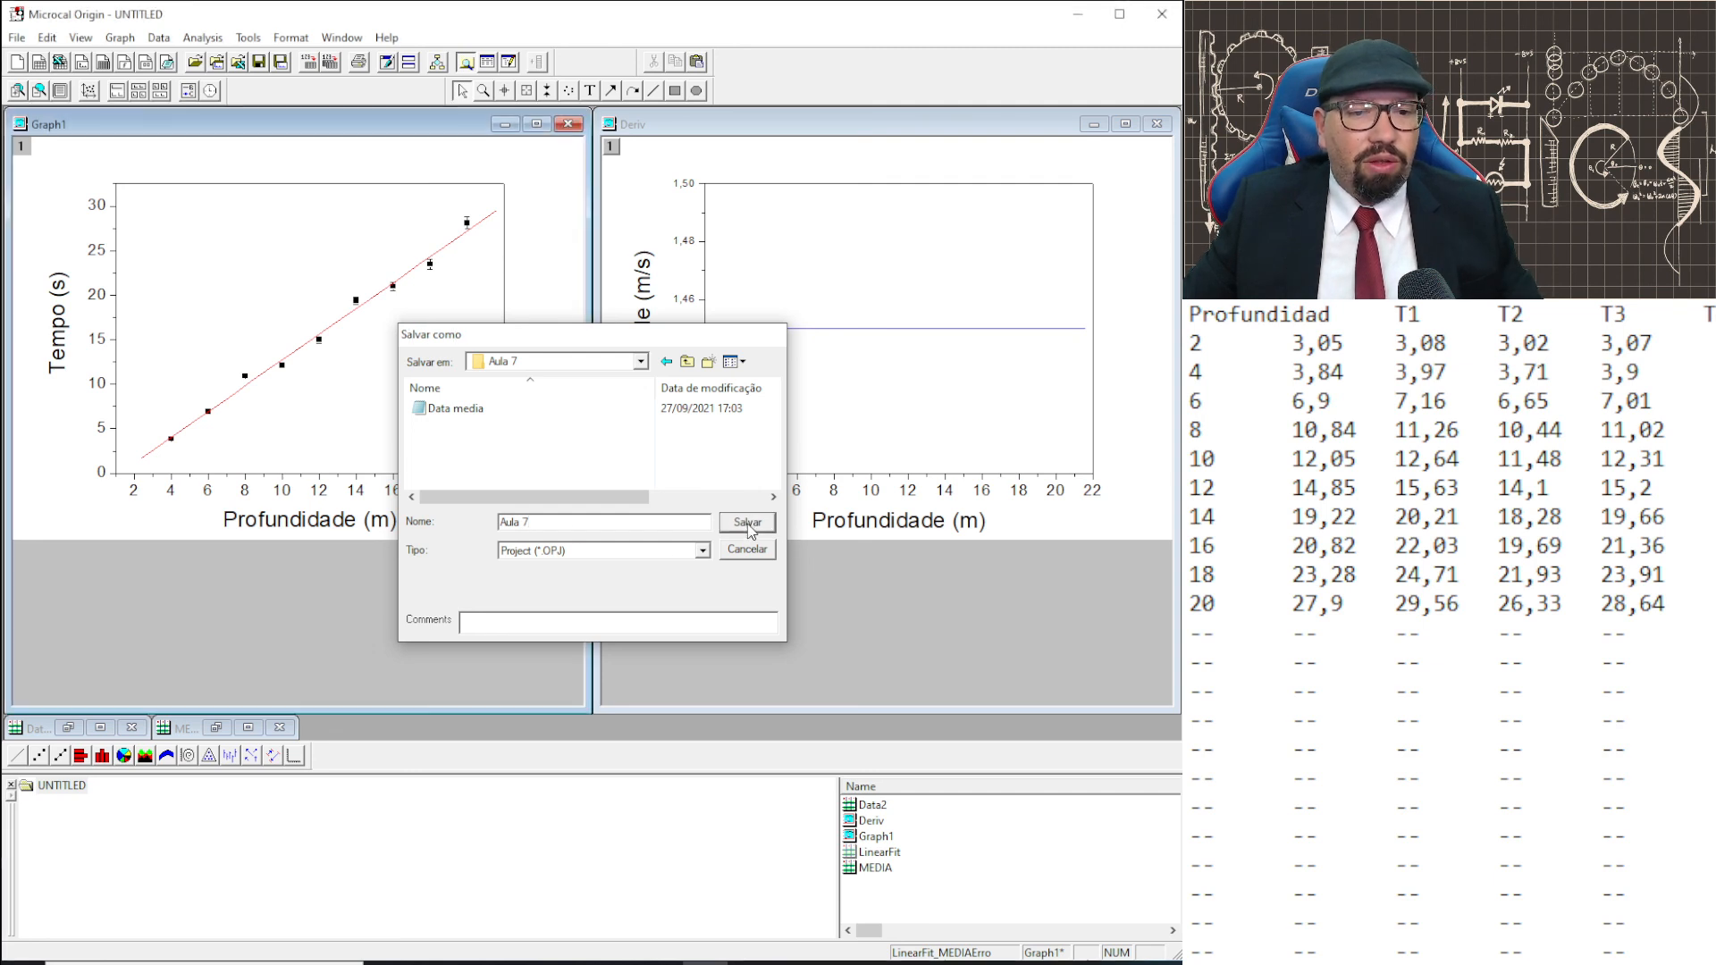